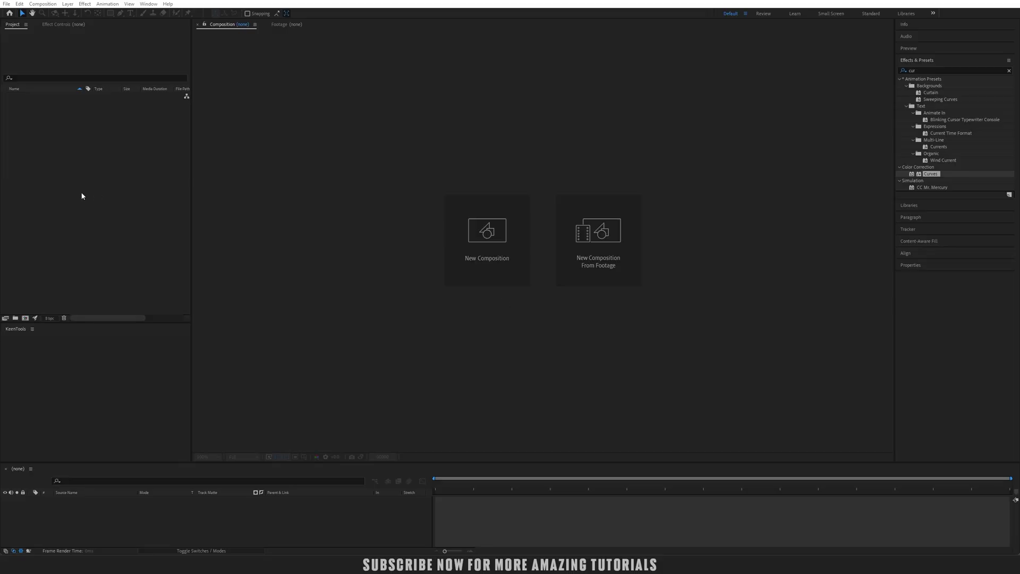
Import Drone View Of The Centre Pompidou Malaga-FHD.mp4 as footage with a composition created from it
{"action": "double_click", "coordinate": [69, 169]}
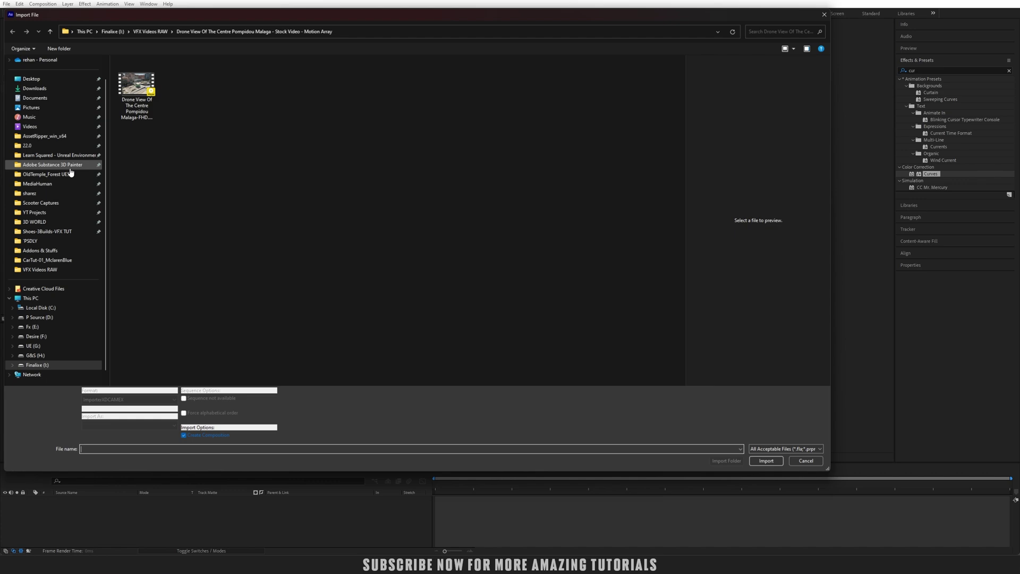
{"action": "left_click", "coordinate": [151, 103]}
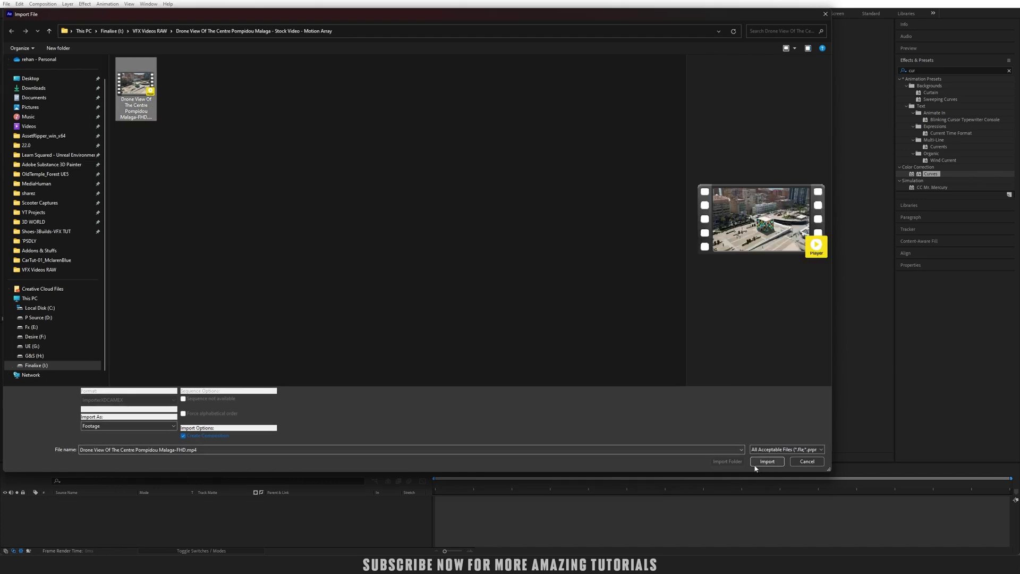
{"action": "left_click", "coordinate": [767, 461]}
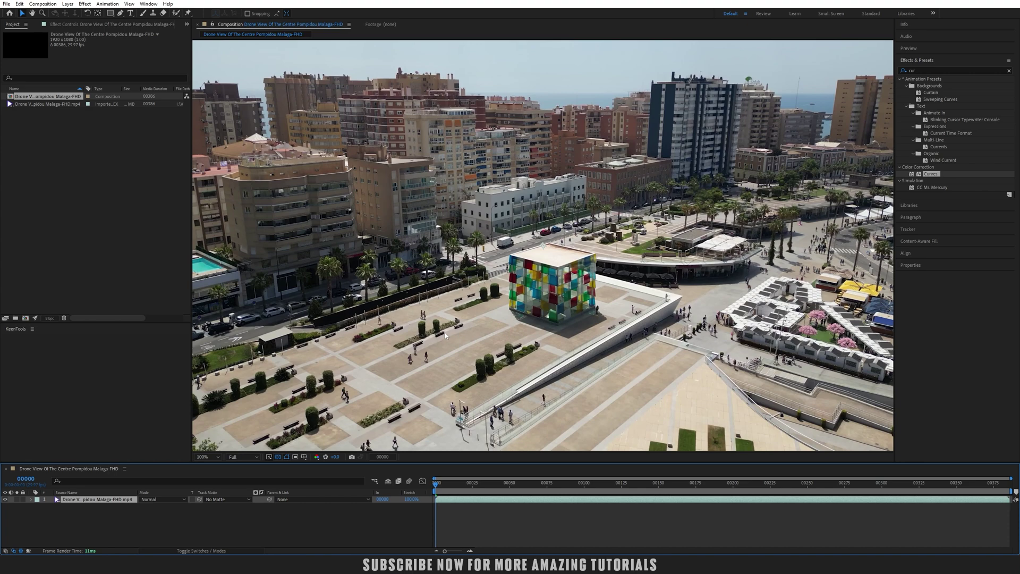
Apply the Curves effect to the drone footage layer and raise the RGB curve's midtones and shadows to brighten it
{"action": "double_click", "coordinate": [934, 175]}
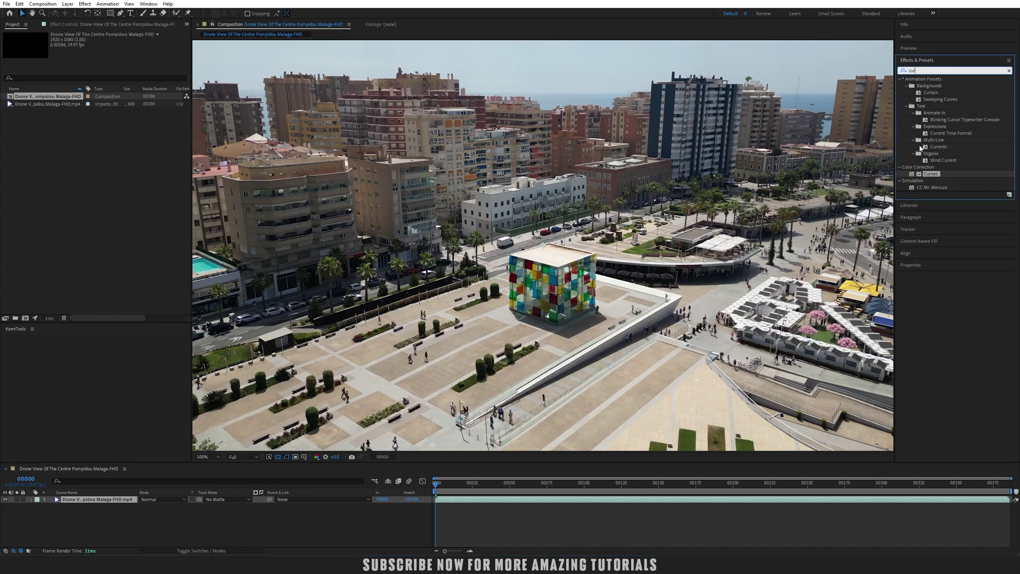
{"action": "left_click_drag", "start_coordinate": [80, 110], "coordinate": [81, 105]}
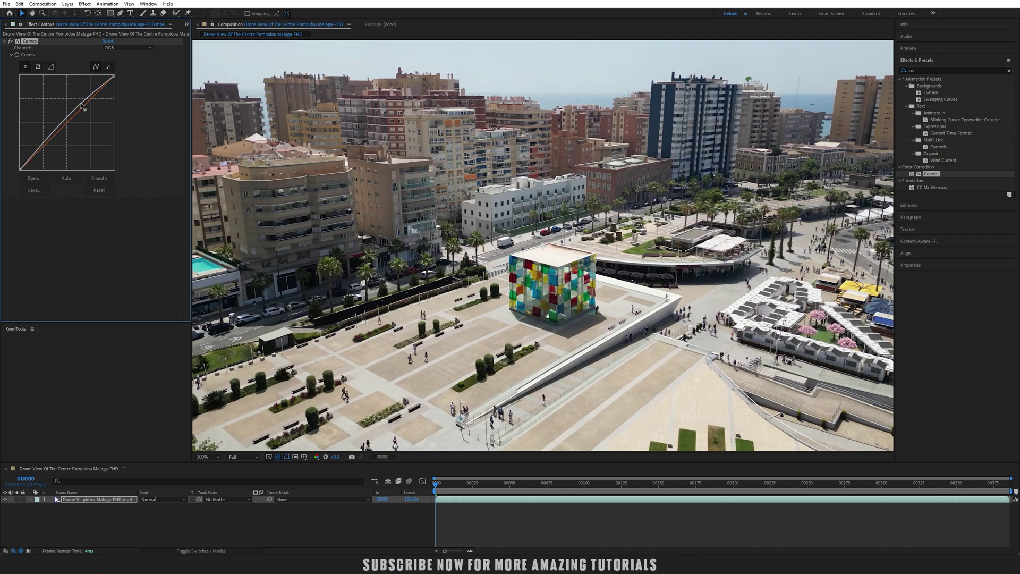
{"action": "left_click_drag", "start_coordinate": [36, 149], "coordinate": [41, 138]}
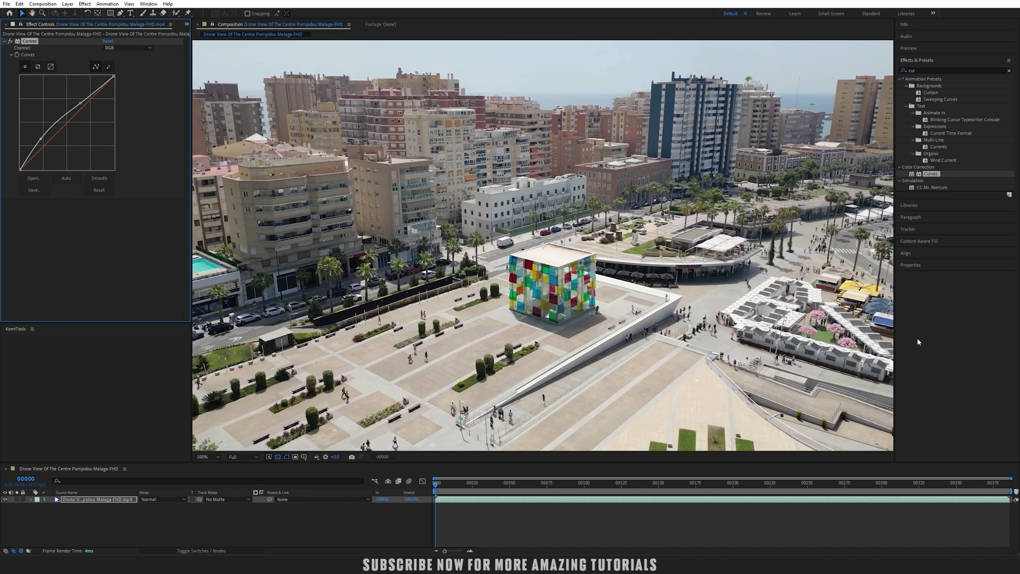
Pre-compose the drone footage layer, moving all attributes into the new composition
{"action": "left_click", "coordinate": [914, 229]}
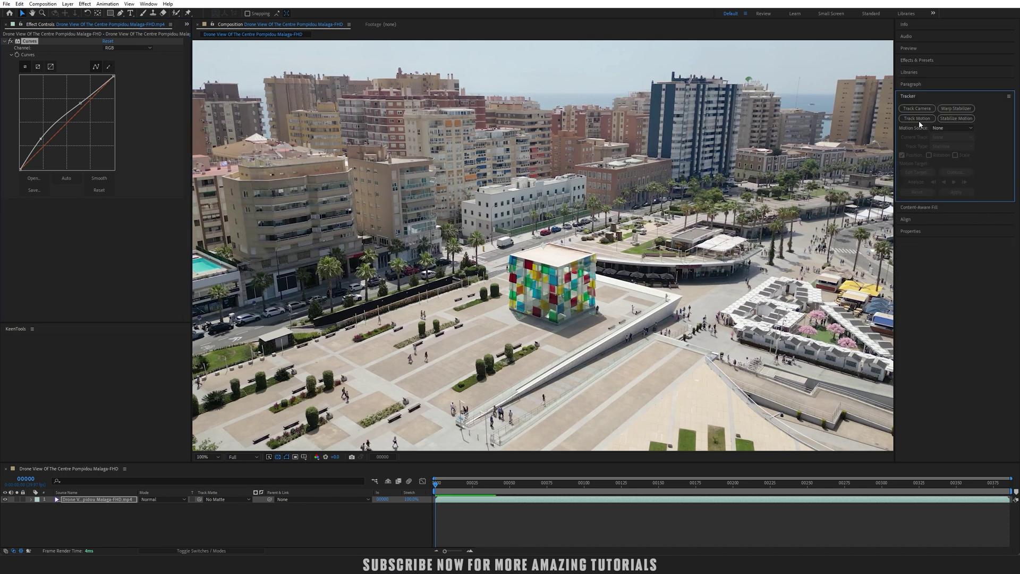
{"action": "left_click", "coordinate": [82, 501]}
{"action": "right_click", "coordinate": [82, 501]}
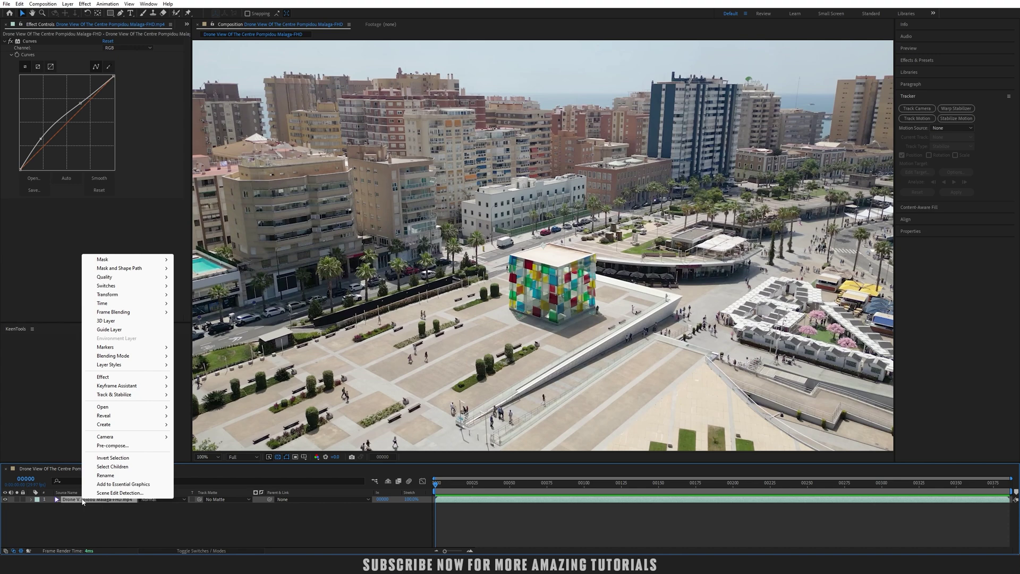
{"action": "left_click", "coordinate": [115, 446]}
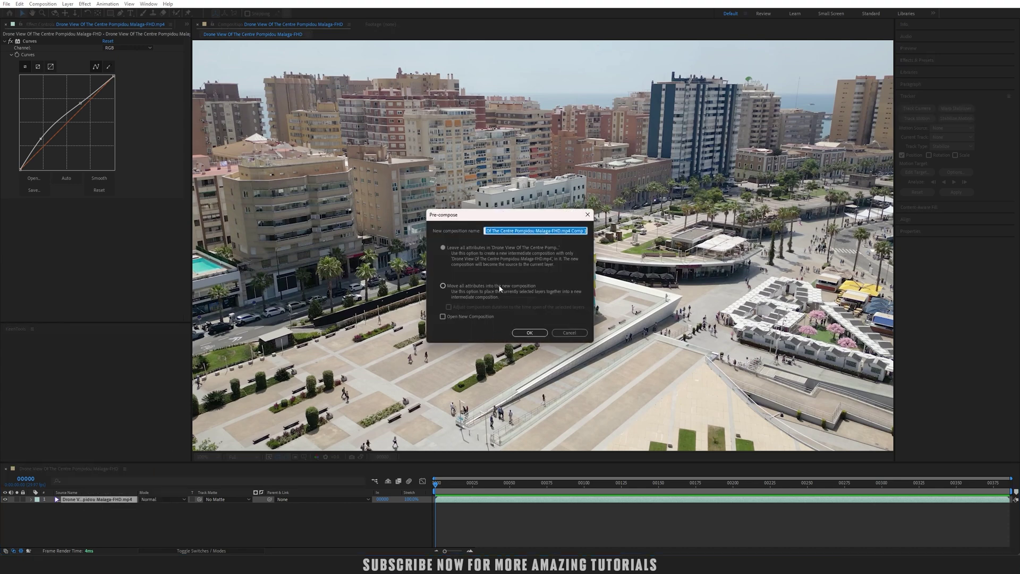
{"action": "left_click", "coordinate": [499, 287]}
{"action": "left_click", "coordinate": [528, 334]}
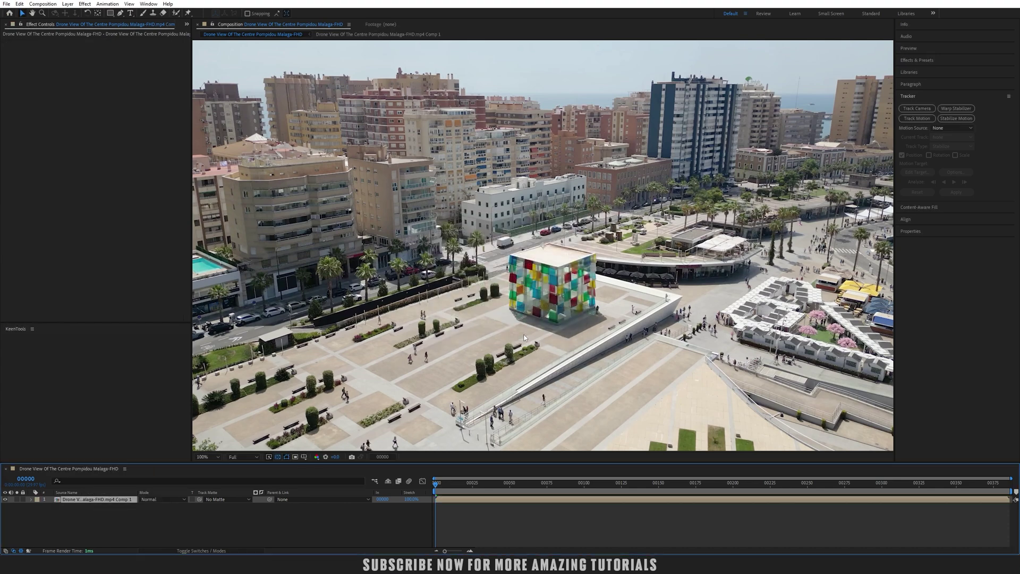
Track the camera on the pre-composed footage with Detailed Analysis enabled in the 3D Camera Tracker
{"action": "left_click", "coordinate": [918, 109]}
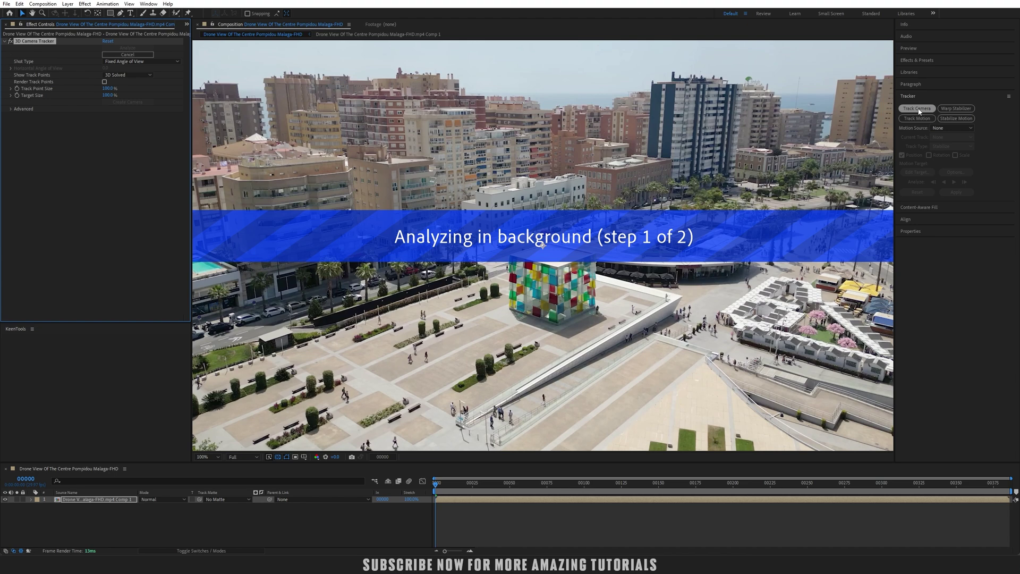
{"action": "left_click", "coordinate": [11, 110]}
{"action": "left_click", "coordinate": [104, 136]}
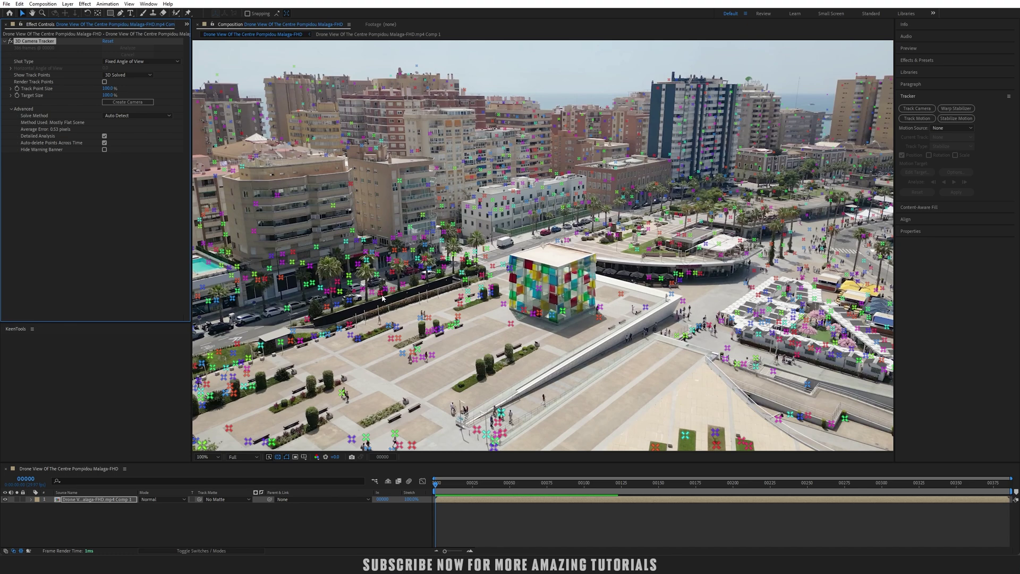
Create a solid and camera from the track points on the plaza ground beside the colourful cube, and play back the shot
{"action": "key", "text": "grave"}
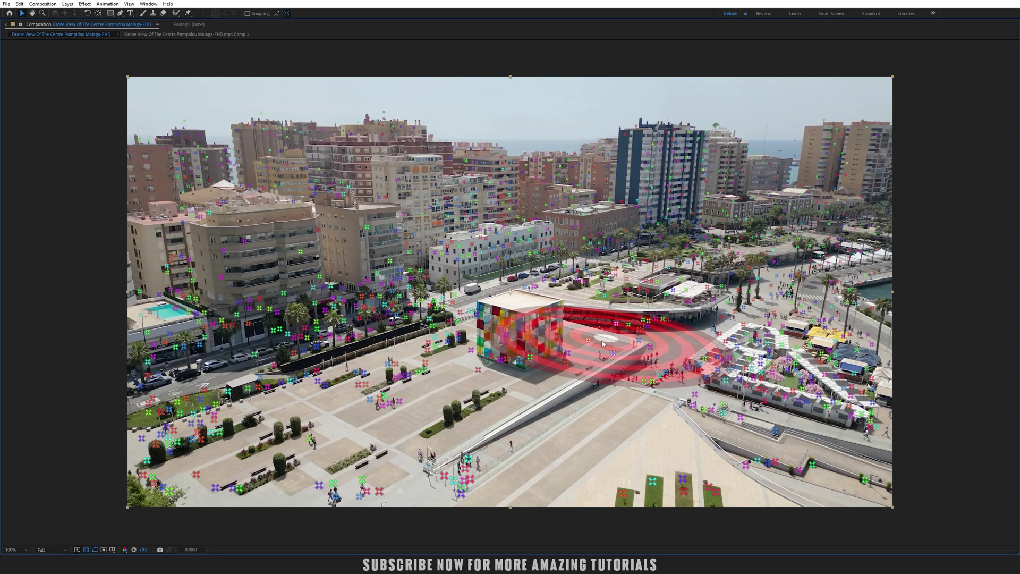
{"action": "mouse_move", "coordinate": [549, 386]}
{"action": "left_mouse_down"}
{"action": "mouse_move", "coordinate": [373, 458]}
{"action": "mouse_move", "coordinate": [325, 451]}
{"action": "mouse_move", "coordinate": [275, 403]}
{"action": "mouse_move", "coordinate": [340, 373]}
{"action": "mouse_move", "coordinate": [417, 362]}
{"action": "mouse_move", "coordinate": [436, 332]}
{"action": "mouse_move", "coordinate": [505, 330]}
{"action": "mouse_move", "coordinate": [537, 345]}
{"action": "mouse_move", "coordinate": [511, 374]}
{"action": "mouse_move", "coordinate": [553, 367]}
{"action": "mouse_move", "coordinate": [592, 340]}
{"action": "left_mouse_up"}
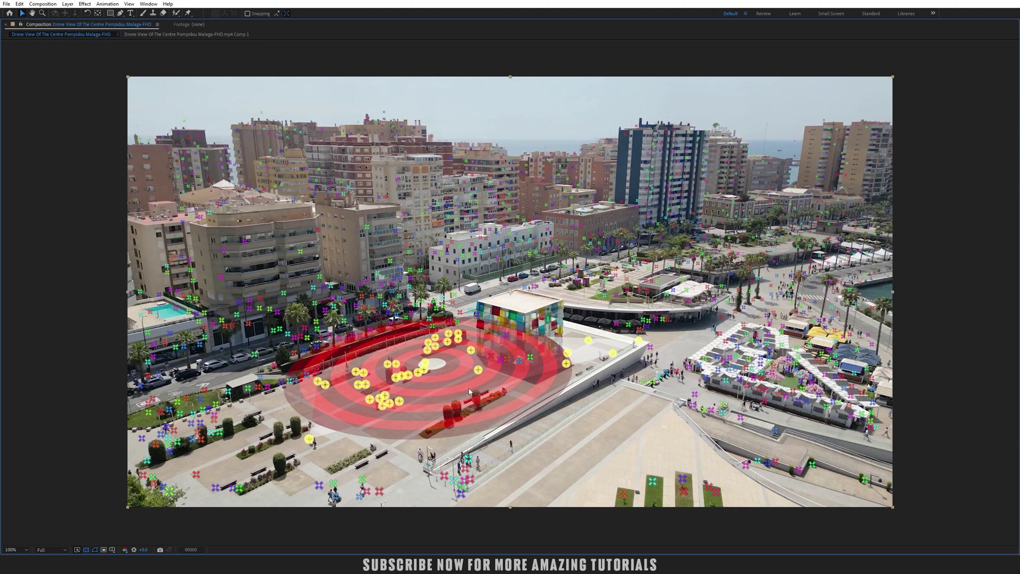
{"action": "right_click", "coordinate": [466, 382]}
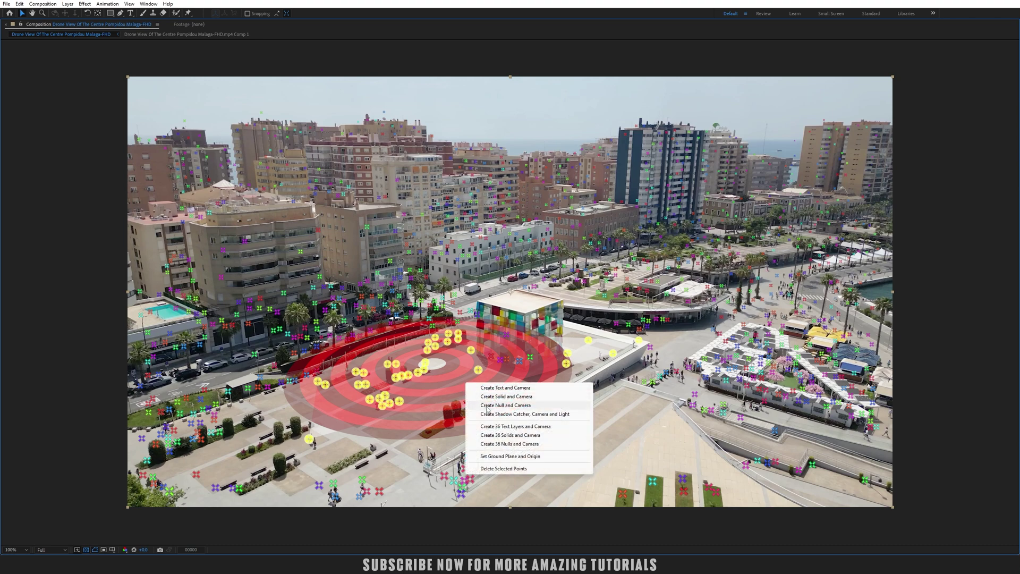
{"action": "left_click", "coordinate": [500, 398]}
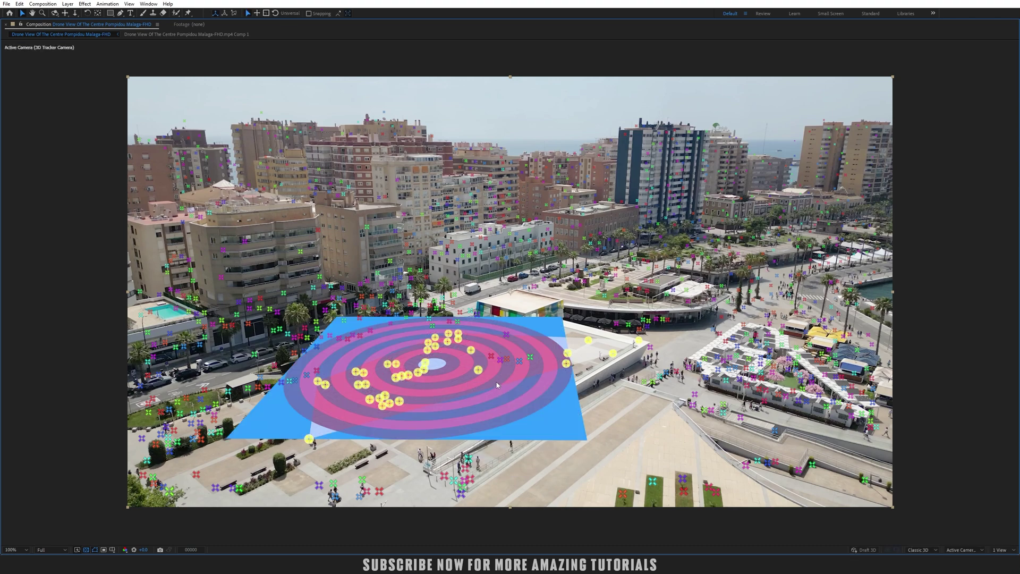
{"action": "key", "text": "grave"}
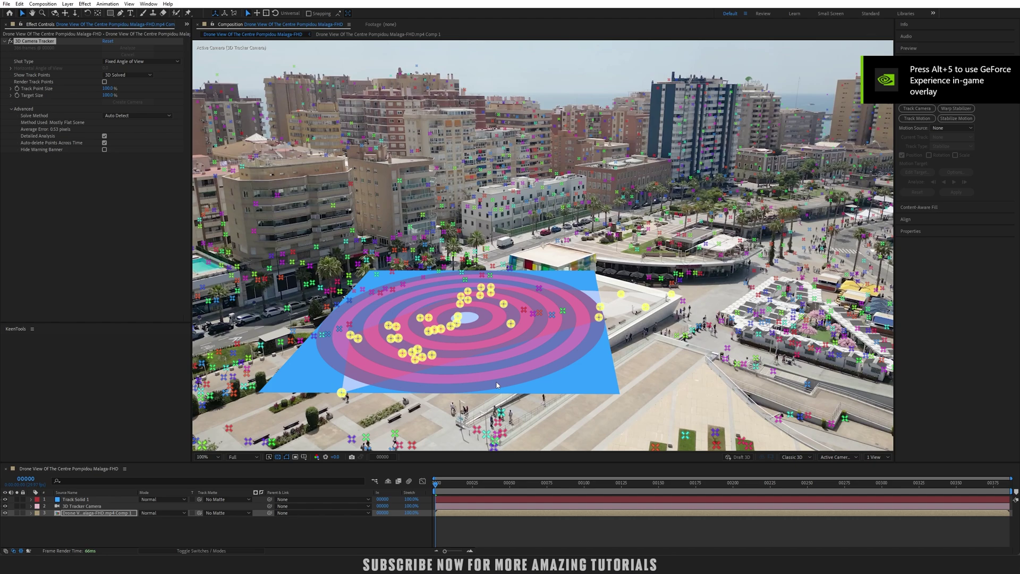
{"action": "key", "text": "space"}
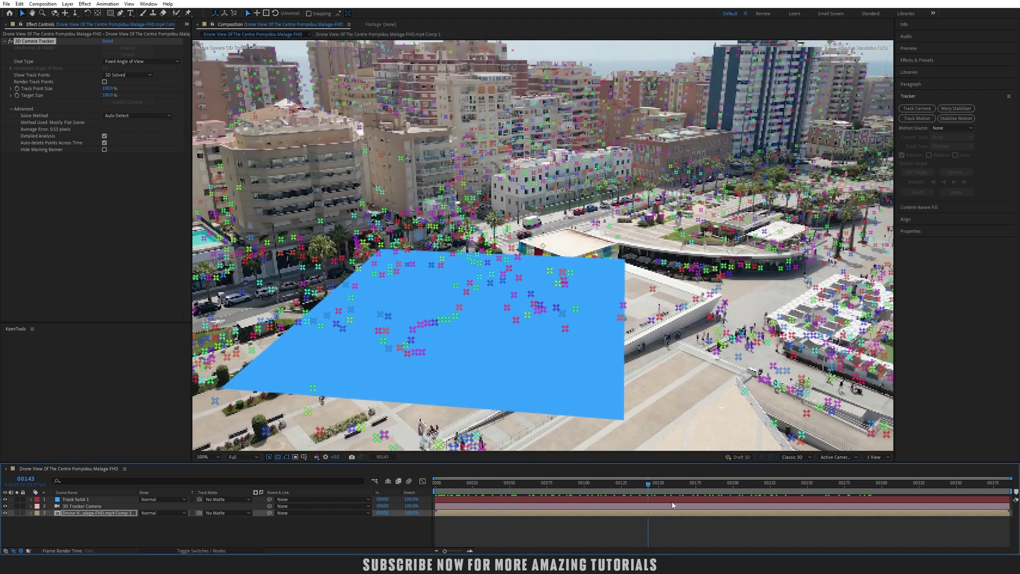
{"action": "key", "text": "space"}
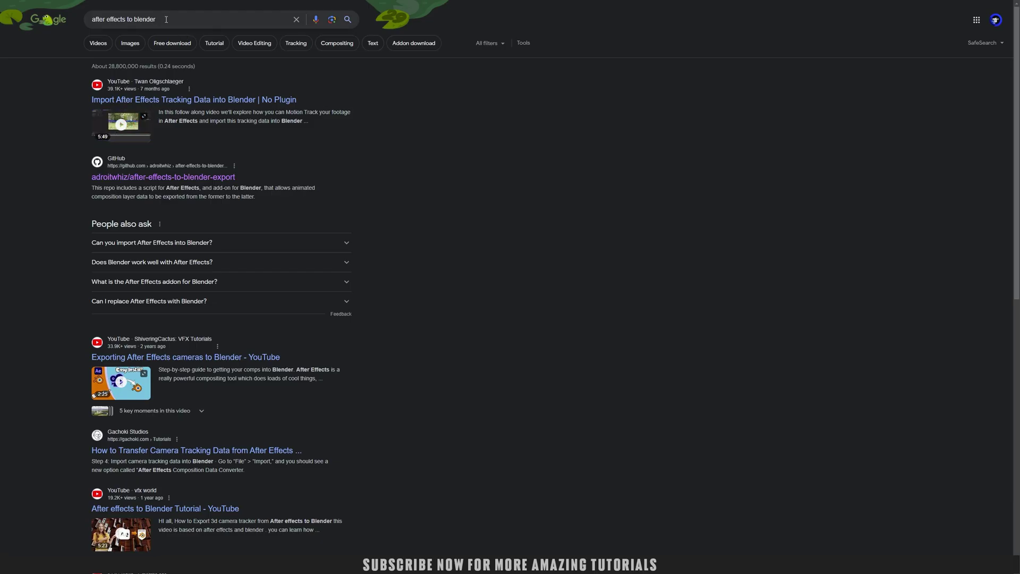
Open the after-effects-to-blender-export GitHub repository from the search results and try to download it as a ZIP
{"action": "left_click", "coordinate": [174, 177]}
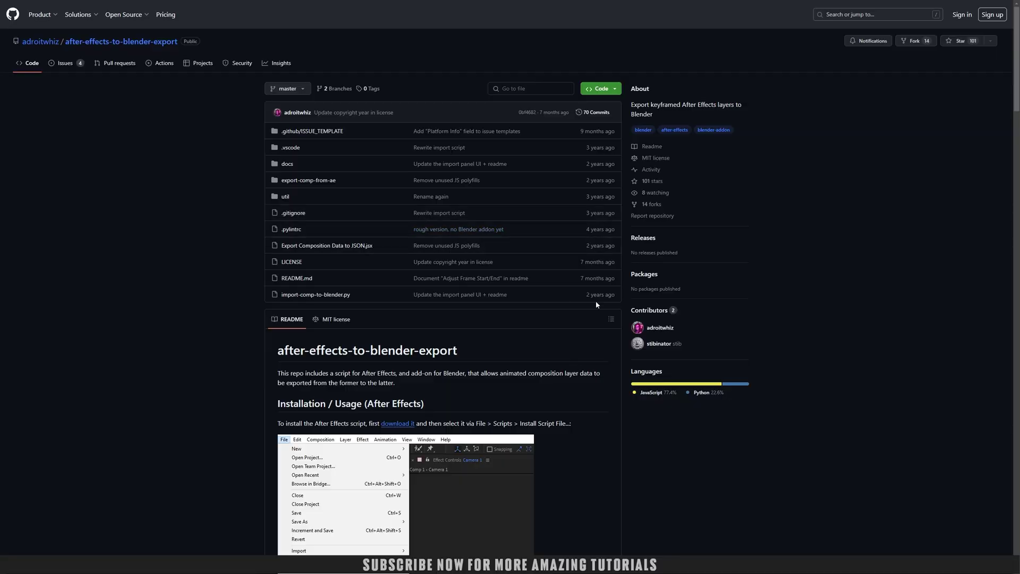
{"action": "left_click", "coordinate": [615, 90]}
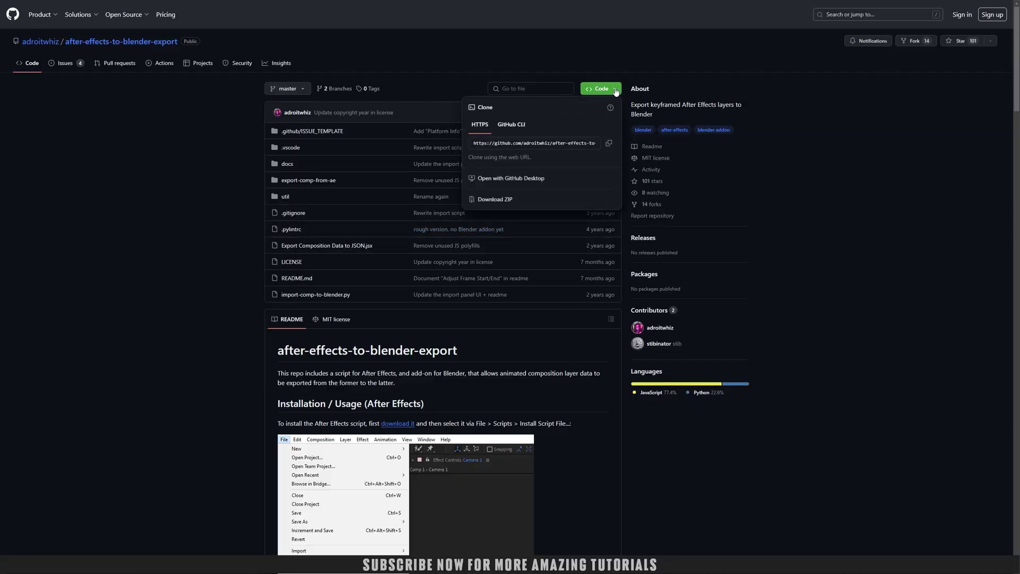
{"action": "left_click", "coordinate": [514, 201]}
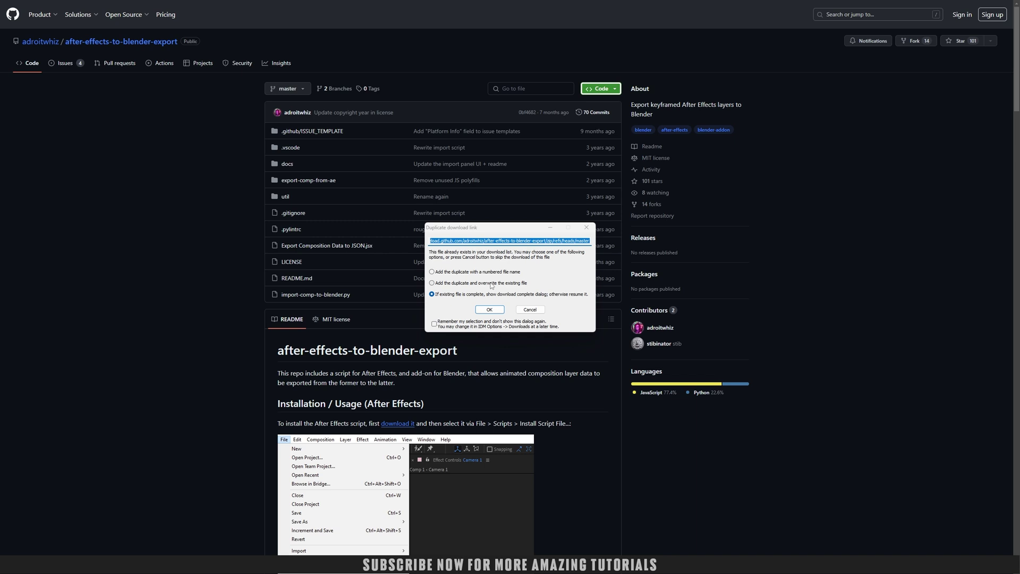
{"action": "left_click", "coordinate": [527, 311]}
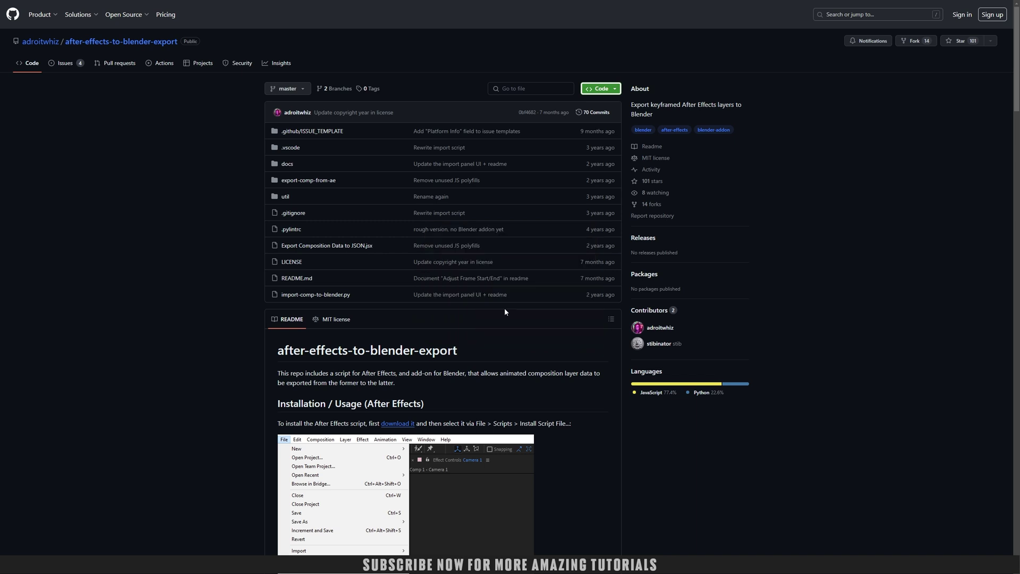
Switch to the RES folder in File Explorer, extract after-effects-to-blender-export-master.zip there and open the extracted folder
{"action": "key", "text": "alt+Tab"}
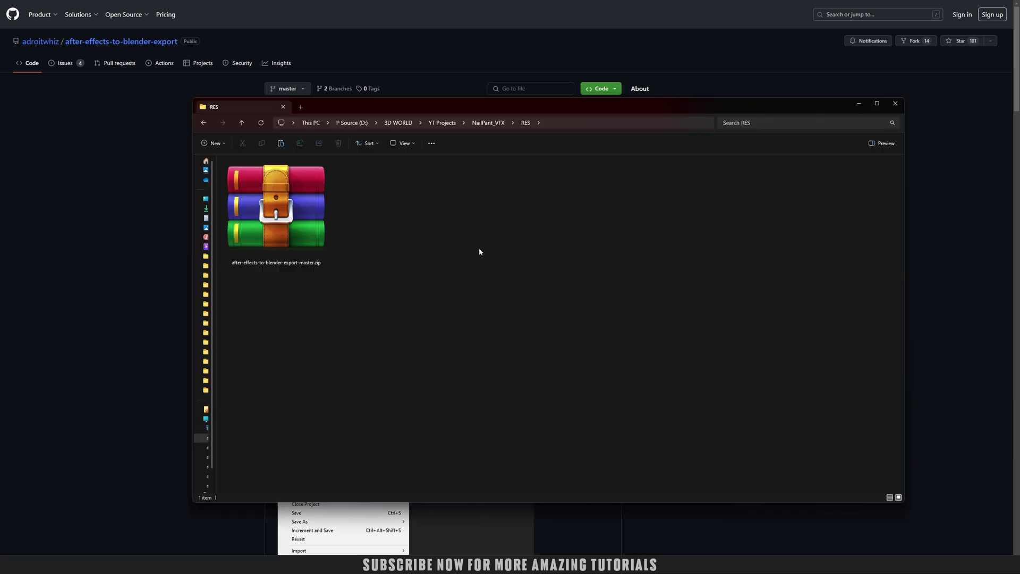
{"action": "right_click", "coordinate": [313, 213]}
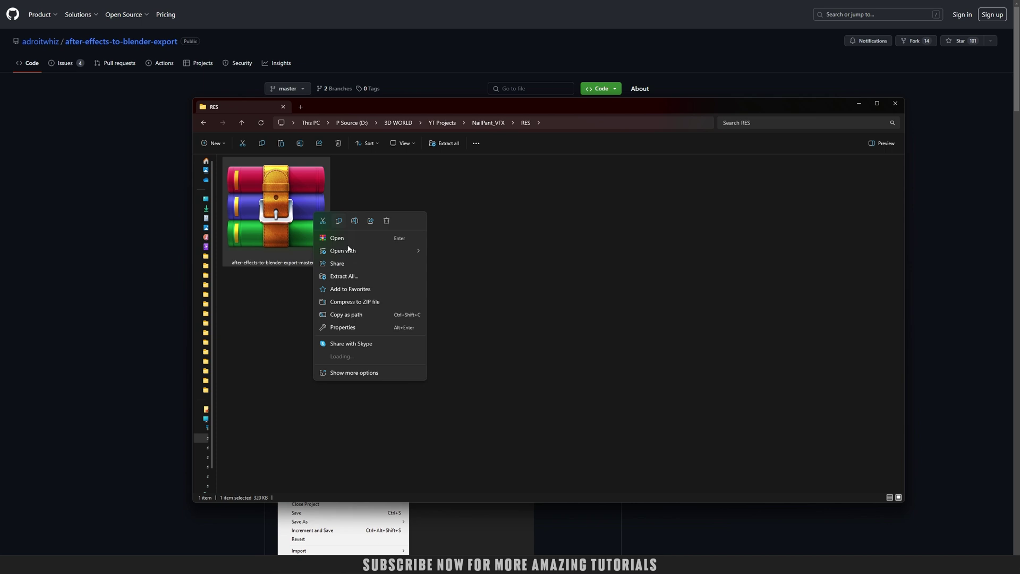
{"action": "mouse_move", "coordinate": [378, 356]}
{"action": "left_click", "coordinate": [442, 394]}
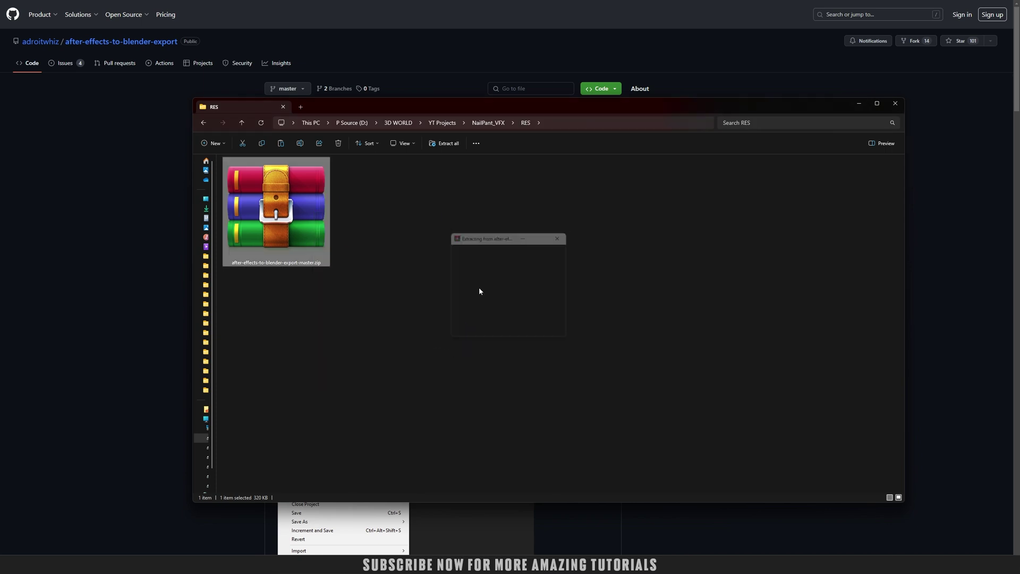
{"action": "double_click", "coordinate": [390, 210]}
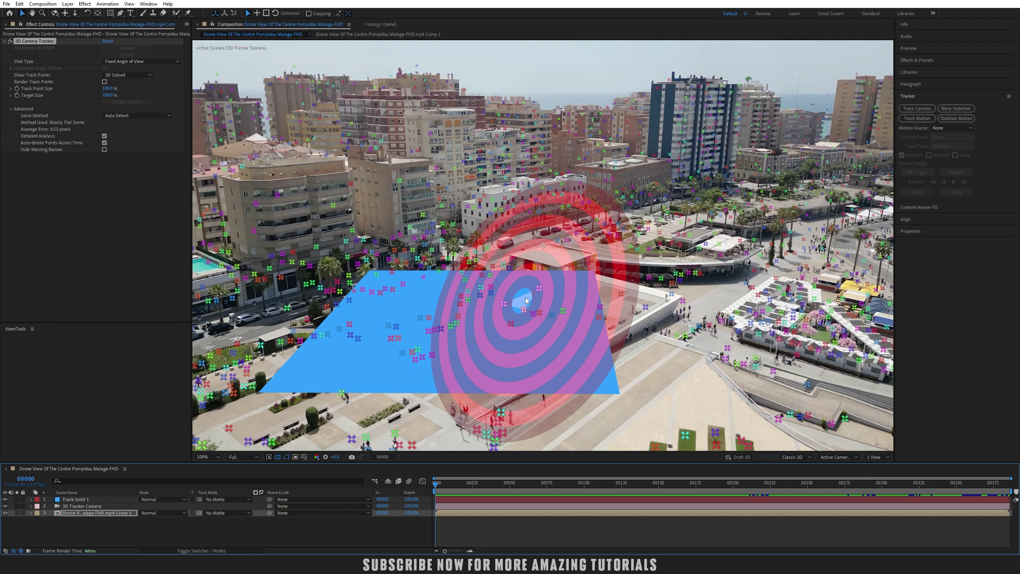
In After Effects, run Export Composition Data to JSON.jsx and export the whole comp with selected-layers-only off to Nailpaint-VFX.json in the RES folder
{"action": "left_click", "coordinate": [6, 4]}
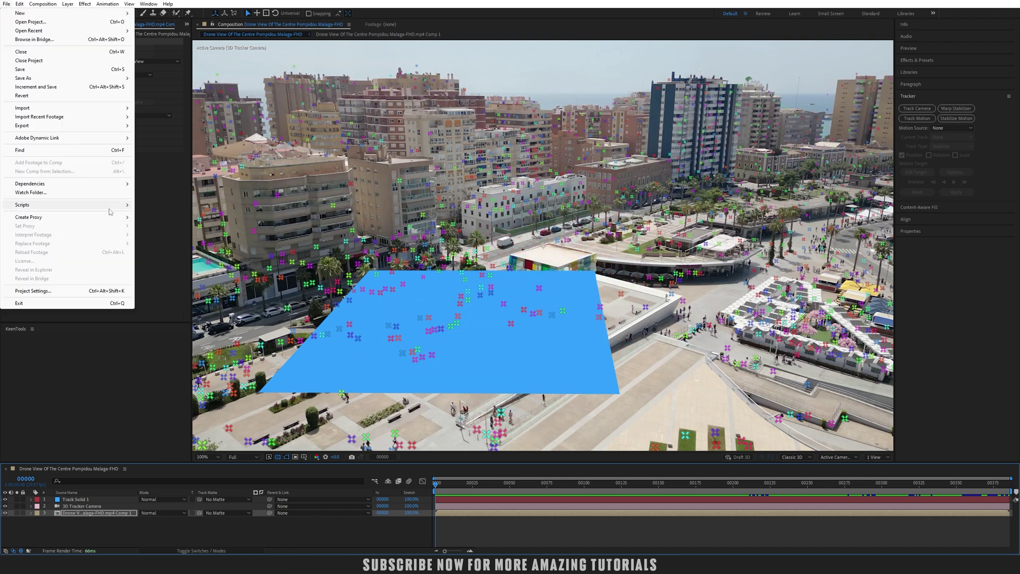
{"action": "mouse_move", "coordinate": [109, 210]}
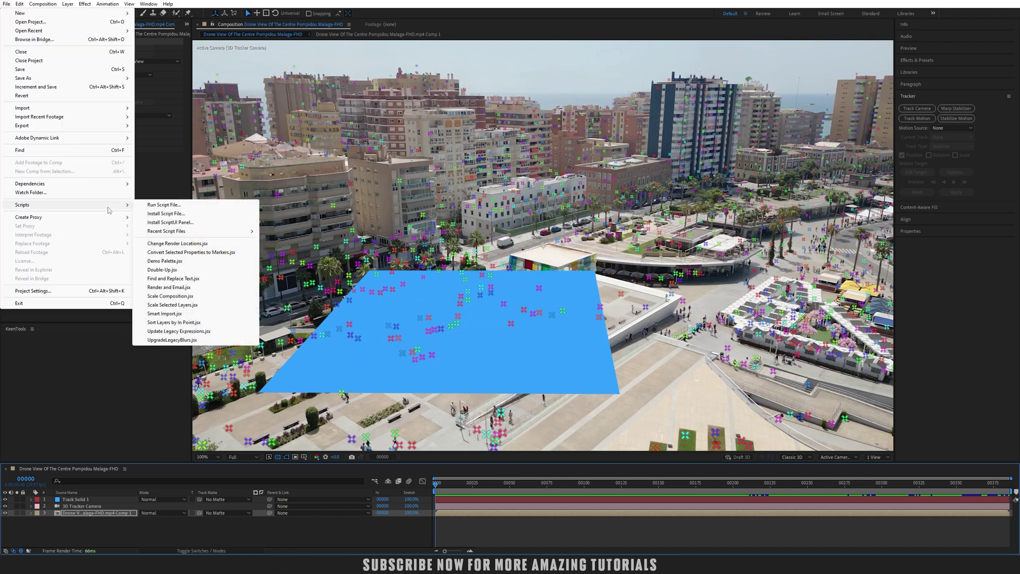
{"action": "left_click", "coordinate": [162, 205]}
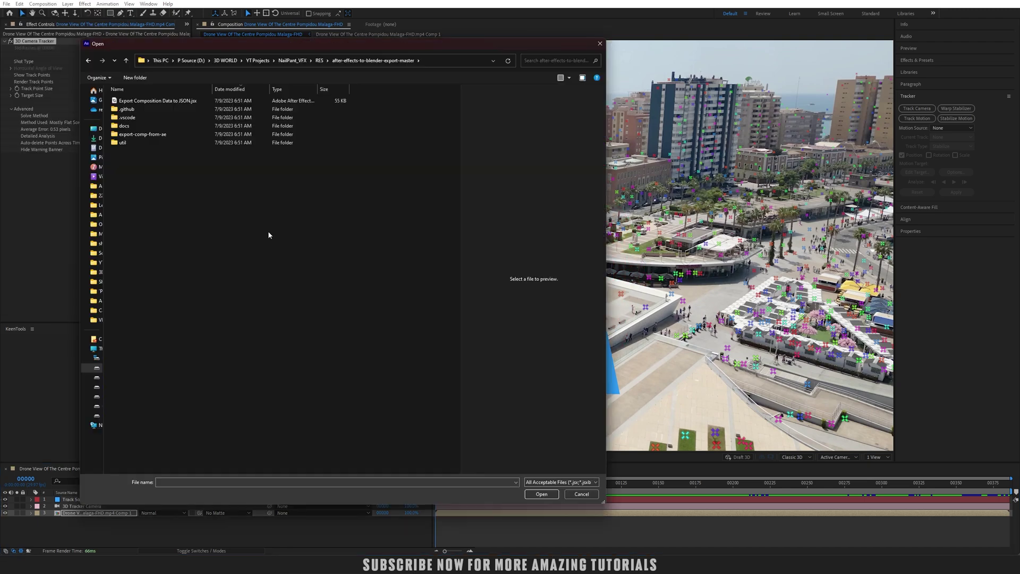
{"action": "double_click", "coordinate": [182, 101]}
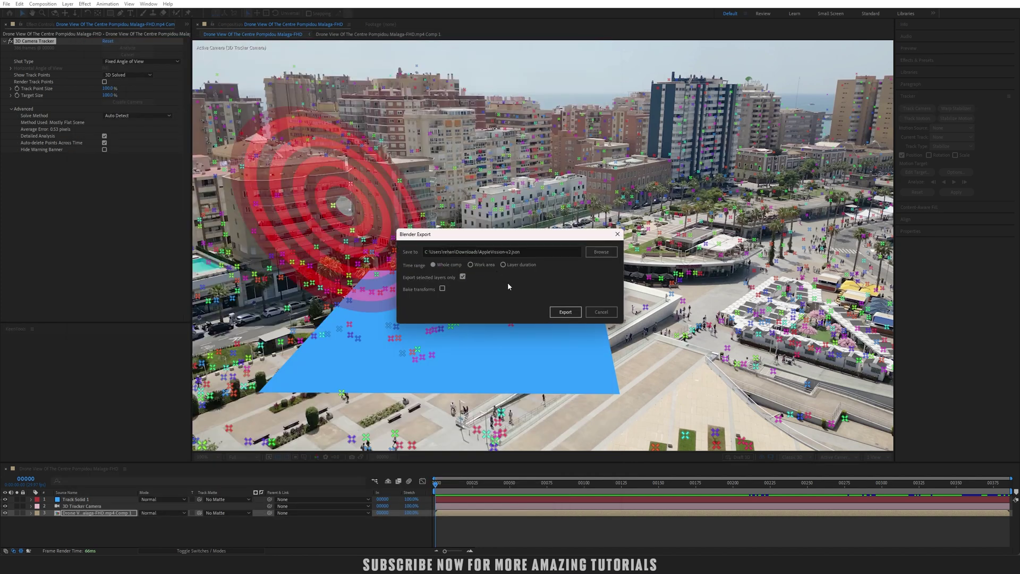
{"action": "left_click", "coordinate": [463, 277]}
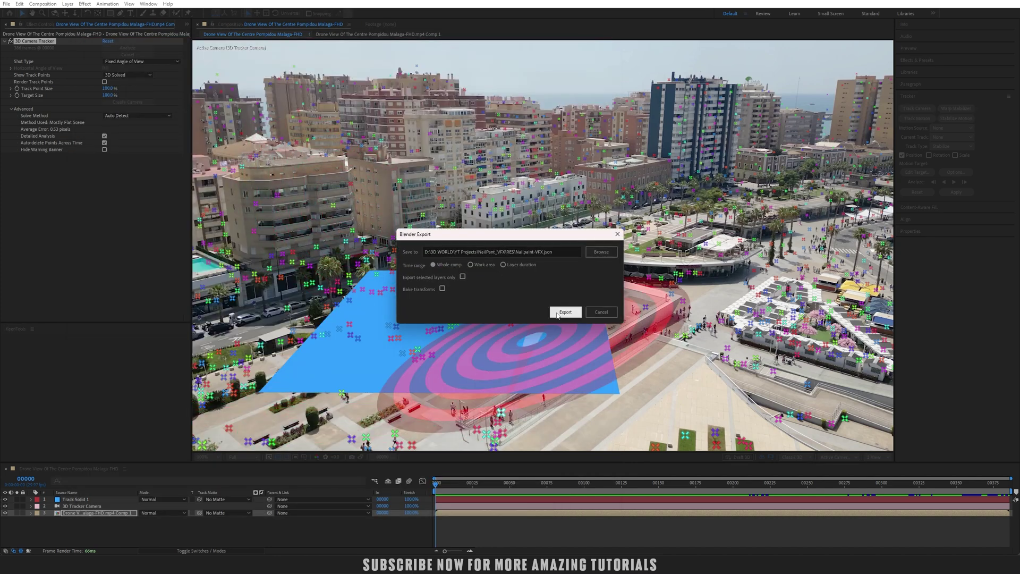
{"action": "left_click", "coordinate": [557, 314]}
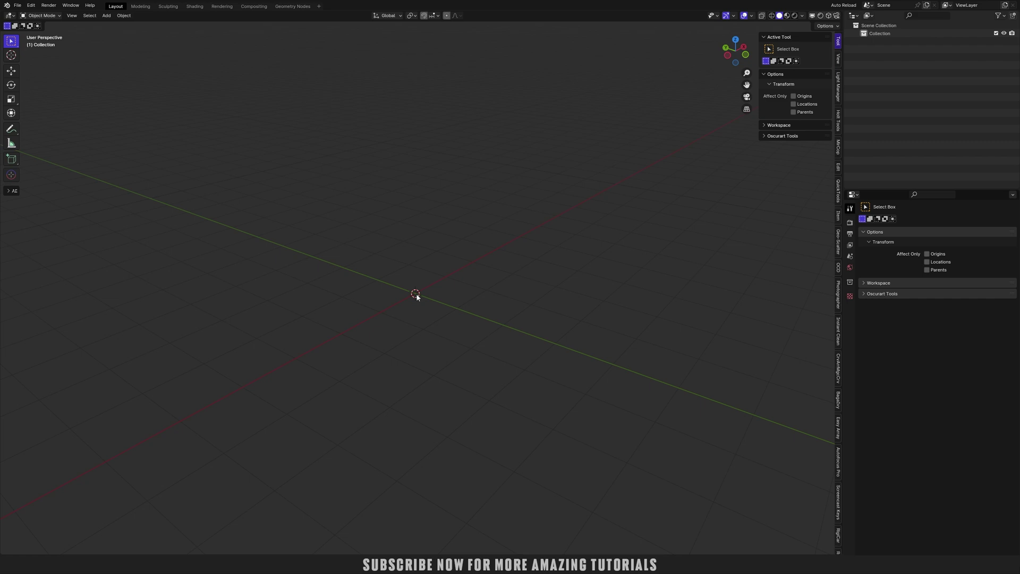
In Blender, install the add-on import-comp-to-blender.py from the after-effects-to-blender-export-master folder
{"action": "left_click", "coordinate": [30, 4]}
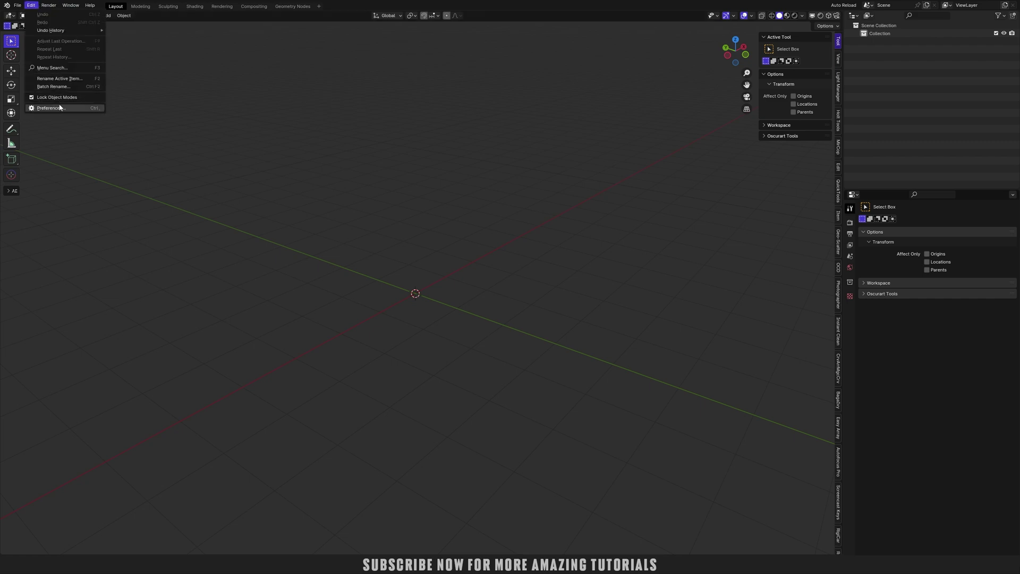
{"action": "left_click", "coordinate": [48, 108]}
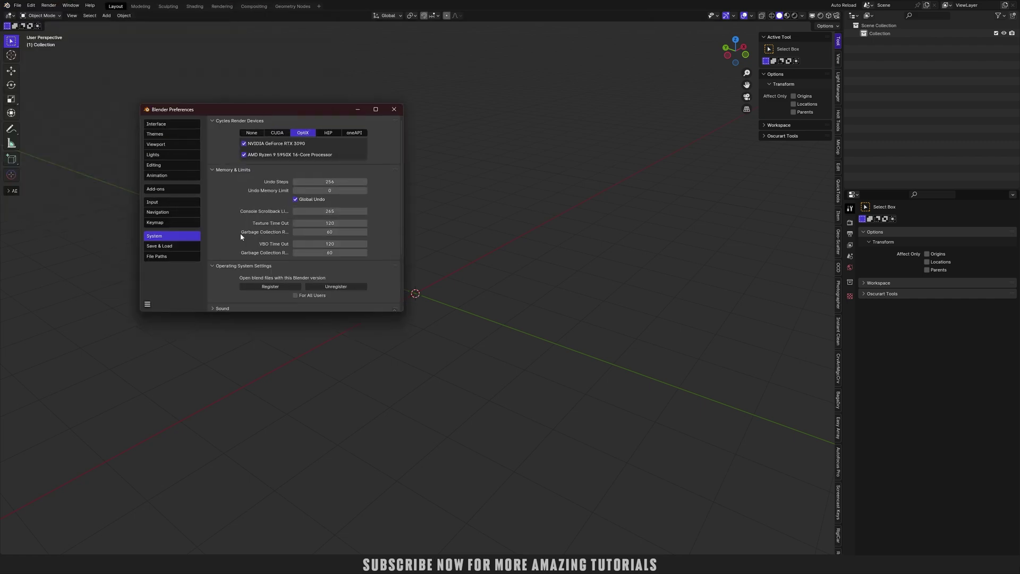
{"action": "left_click", "coordinate": [189, 189]}
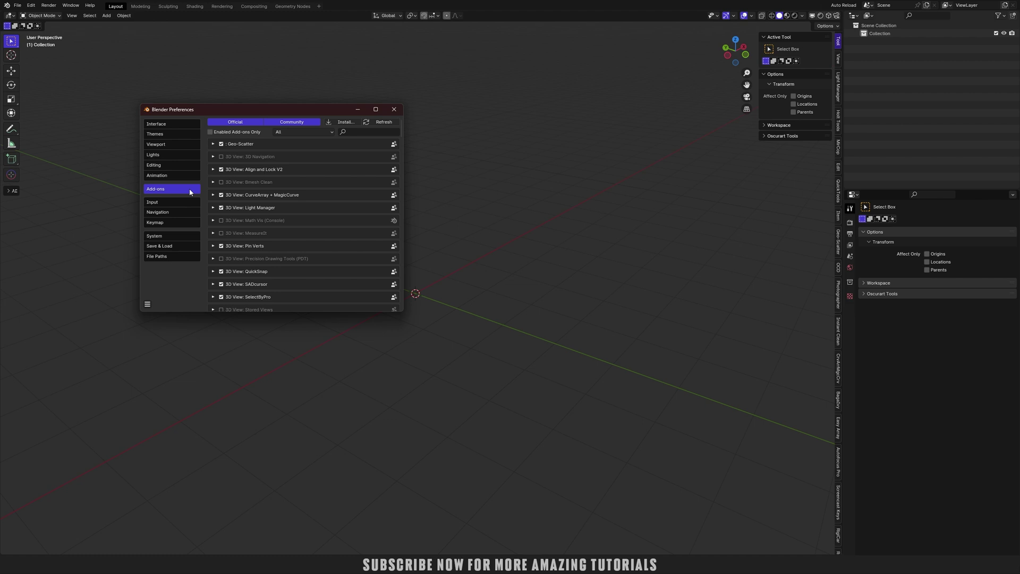
{"action": "left_click", "coordinate": [345, 123]}
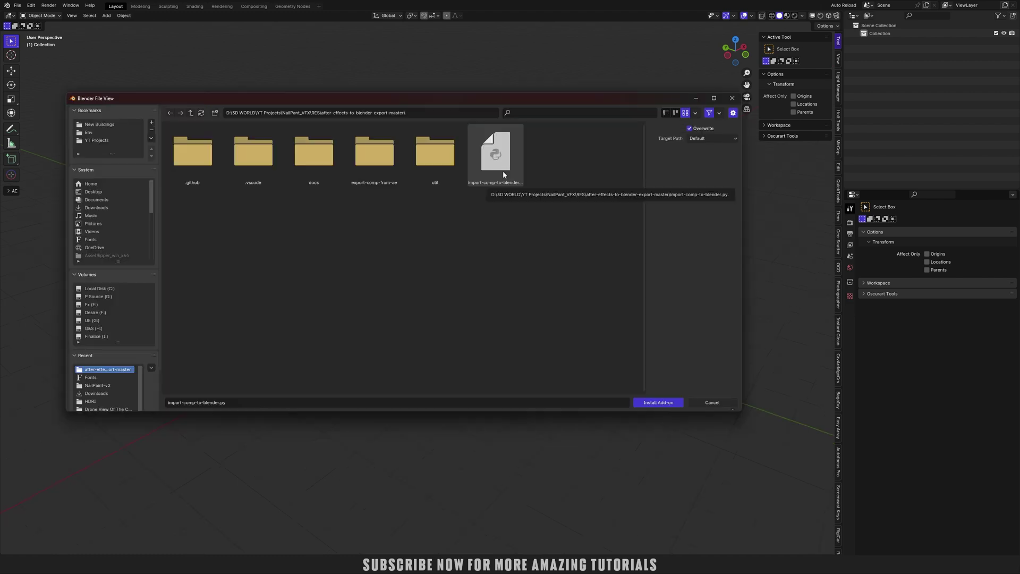
{"action": "left_click", "coordinate": [502, 170]}
{"action": "left_click", "coordinate": [658, 402]}
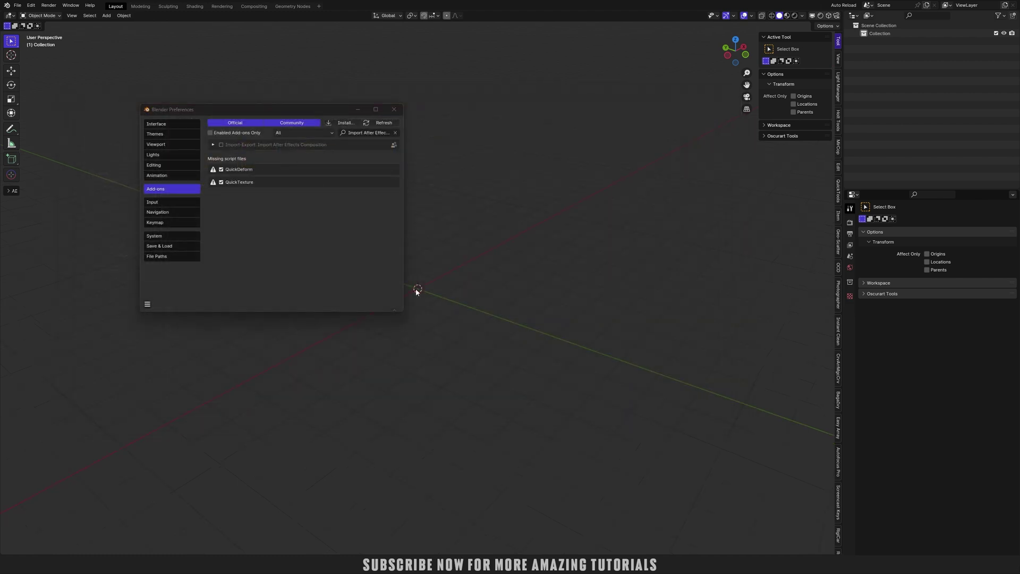
Enable the Import After Effects Composition add-on and close the preferences
{"action": "left_click", "coordinate": [221, 145]}
{"action": "left_click", "coordinate": [147, 304]}
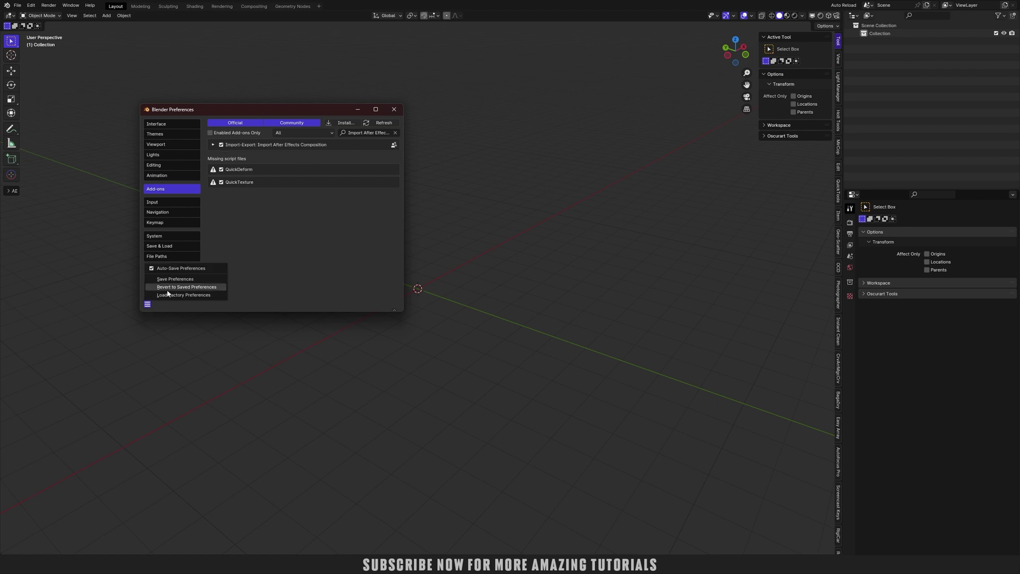
{"action": "left_click", "coordinate": [393, 110]}
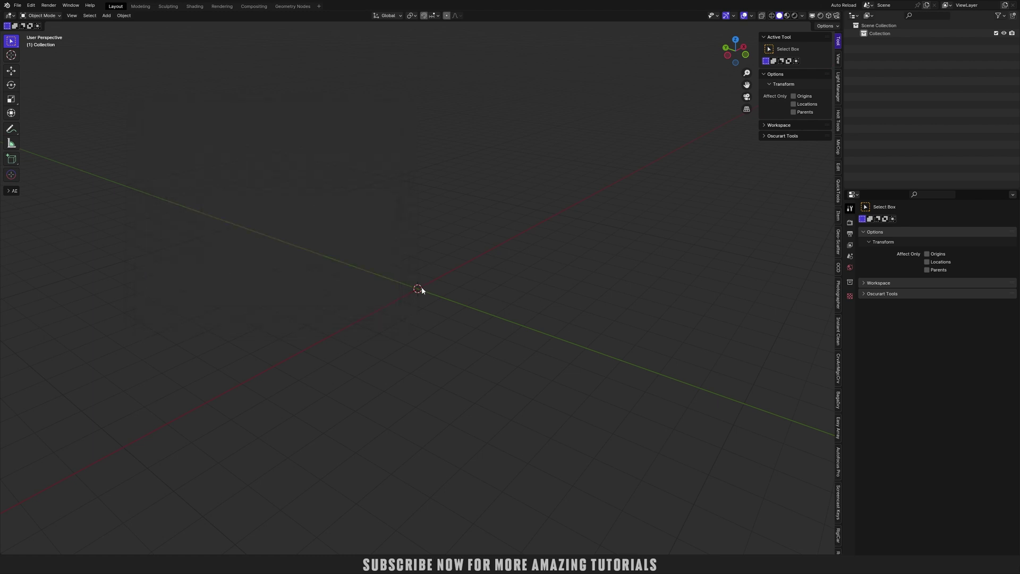
Import Nailpaint-VFX.json from the RES folder as After Effects composition data with a scale factor of 0.01
{"action": "left_click", "coordinate": [18, 5]}
{"action": "mouse_move", "coordinate": [54, 118]}
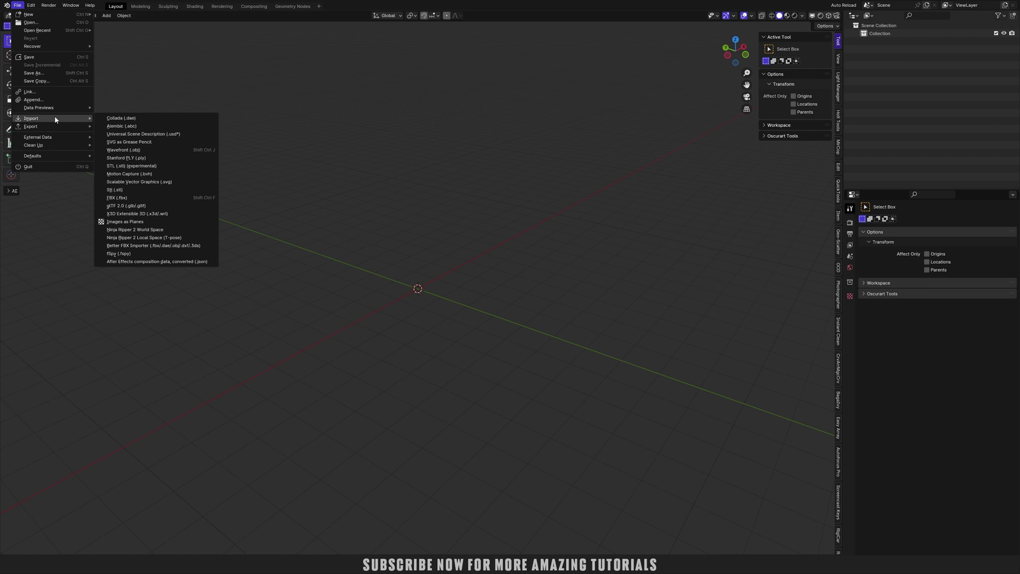
{"action": "left_click", "coordinate": [170, 261]}
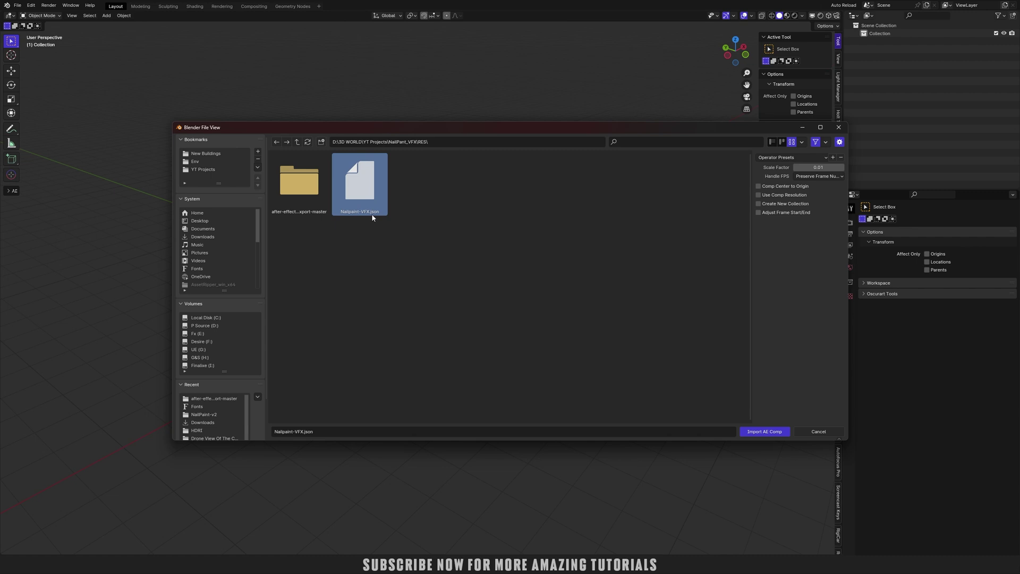
{"action": "left_click", "coordinate": [765, 432]}
{"action": "scroll", "coordinate": [546, 358], "scroll_direction": "down", "scroll_amount": 5}
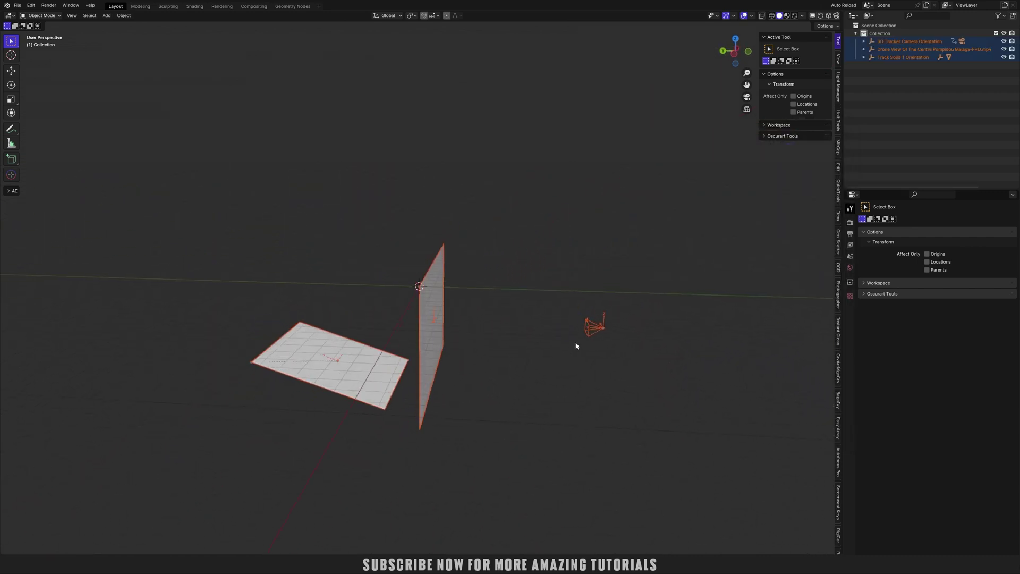
Locate the upright drone footage plane in the imported collection and hide it in the viewport
{"action": "middle_click_drag", "start_coordinate": [576, 346], "coordinate": [642, 362]}
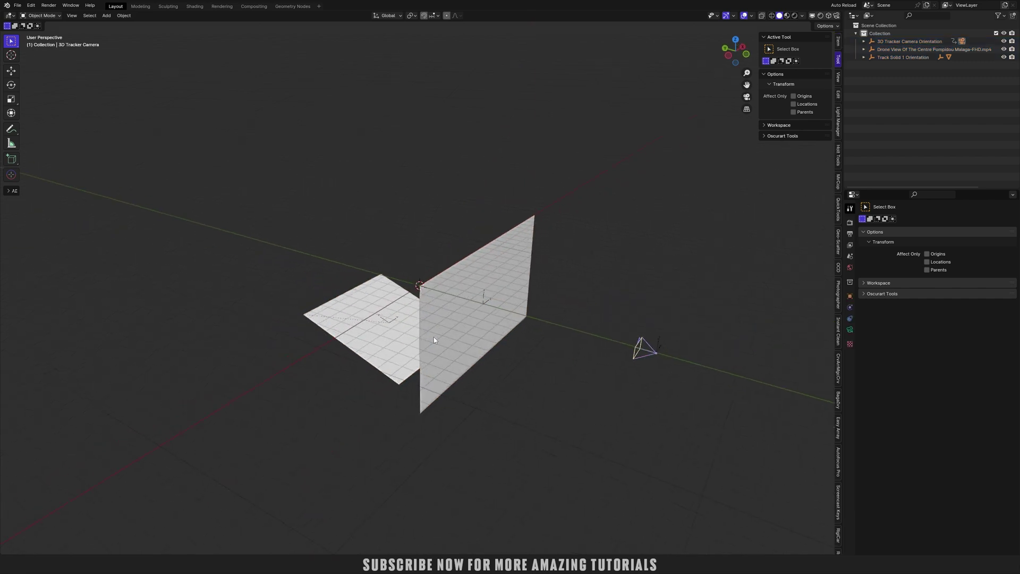
{"action": "middle_click_drag", "start_coordinate": [434, 340], "coordinate": [458, 355]}
{"action": "left_click", "coordinate": [417, 352]}
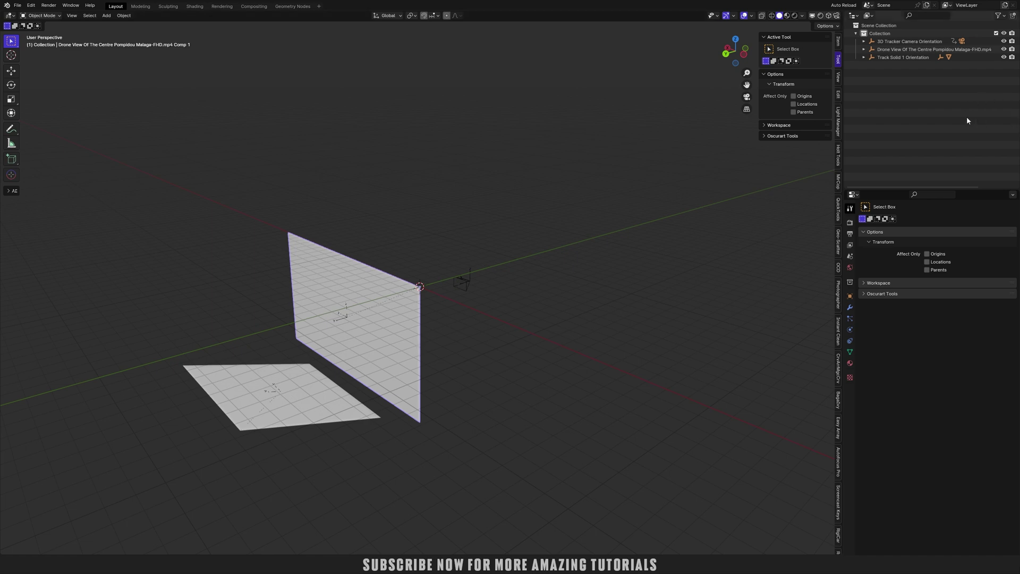
{"action": "key", "text": "period"}
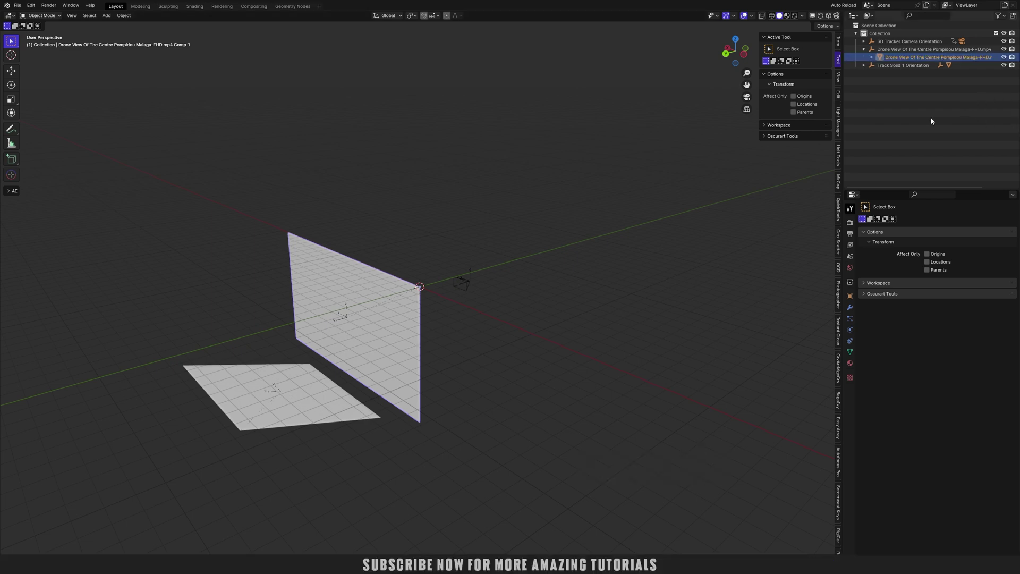
{"action": "left_click", "coordinate": [1005, 57]}
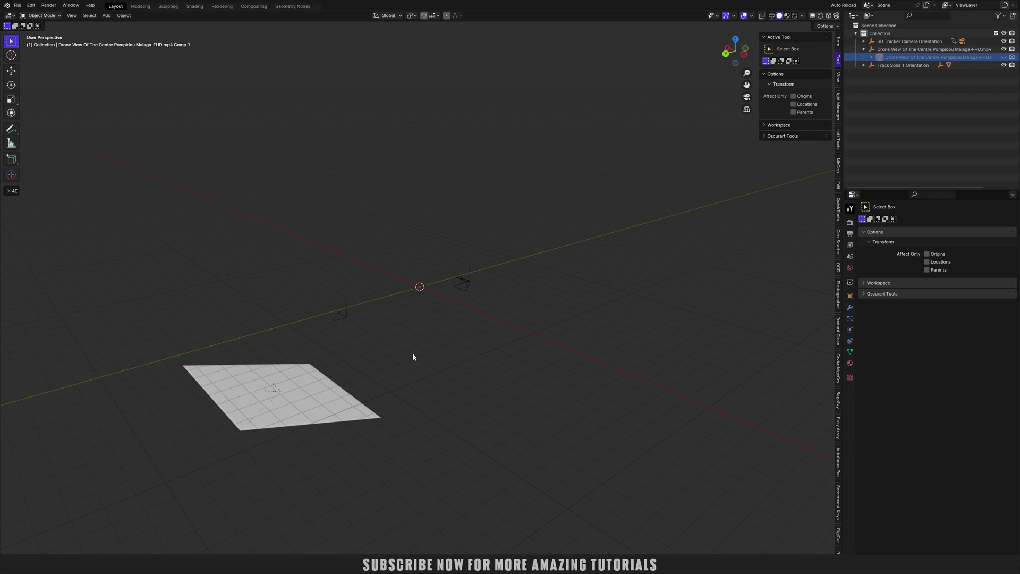
Select the tracked ground solid and check its placement through the 3D Tracker Camera
{"action": "middle_click_drag", "start_coordinate": [412, 358], "coordinate": [353, 325]}
{"action": "left_click", "coordinate": [377, 362]}
{"action": "scroll", "coordinate": [377, 362], "scroll_direction": "up", "scroll_amount": 2}
{"action": "key", "text": "KP_0"}
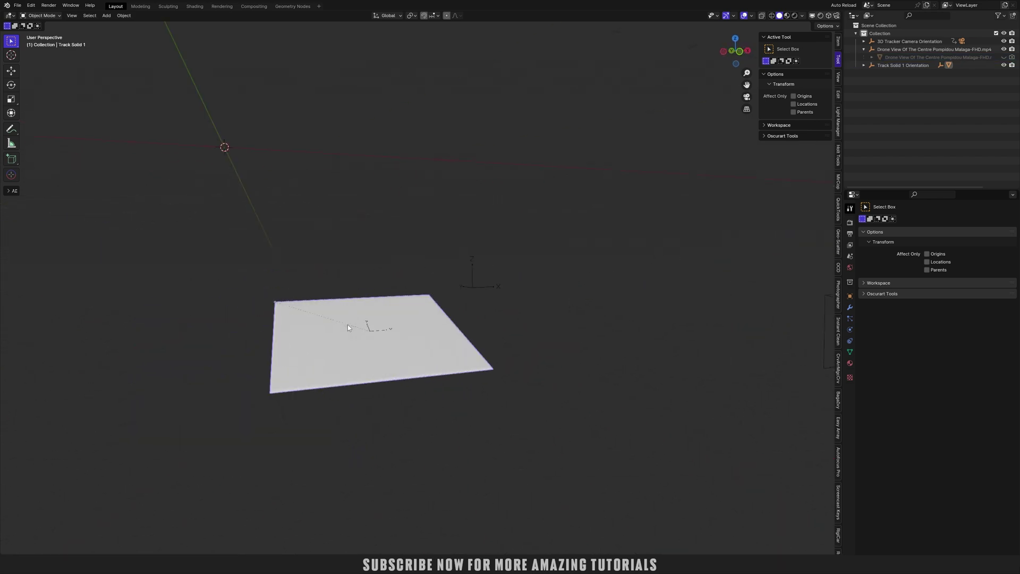
{"action": "scroll", "coordinate": [340, 329], "scroll_direction": "down", "scroll_amount": 3}
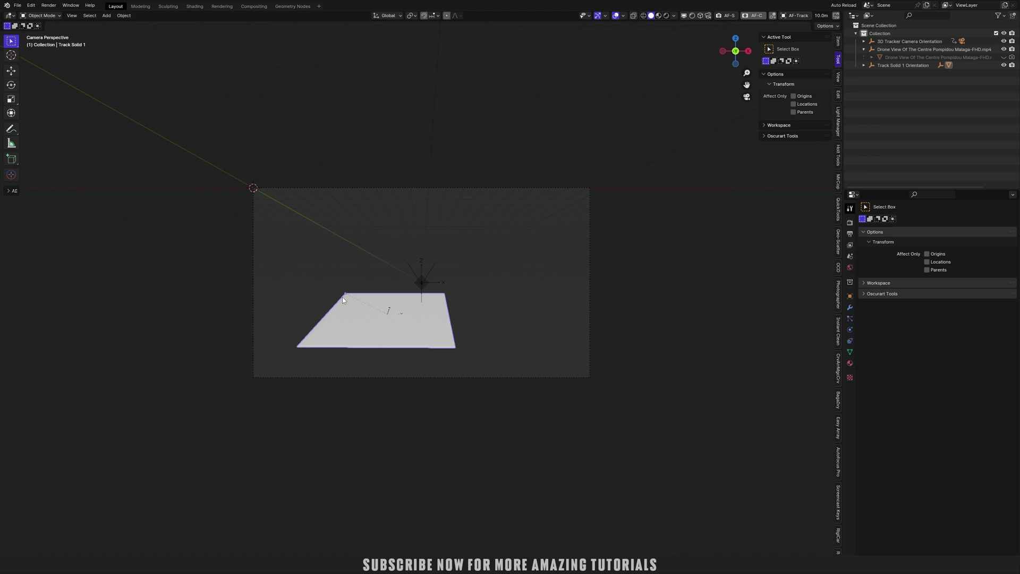
Enable background images on the 3D Tracker Camera and add Drone View Of The Centre Pompidou Malaga-FHD.mp4 as a movie clip
{"action": "middle_click_drag", "start_coordinate": [316, 305], "coordinate": [416, 303]}
{"action": "scroll", "coordinate": [423, 298], "scroll_direction": "down", "scroll_amount": 8}
{"action": "left_click", "coordinate": [531, 285]}
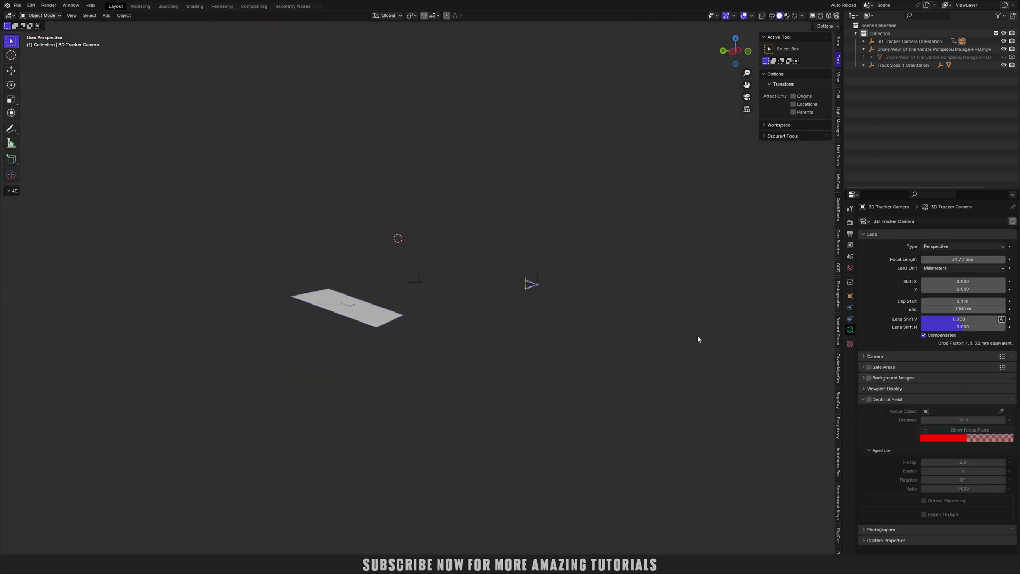
{"action": "left_click", "coordinate": [876, 379]}
{"action": "left_click", "coordinate": [870, 378]}
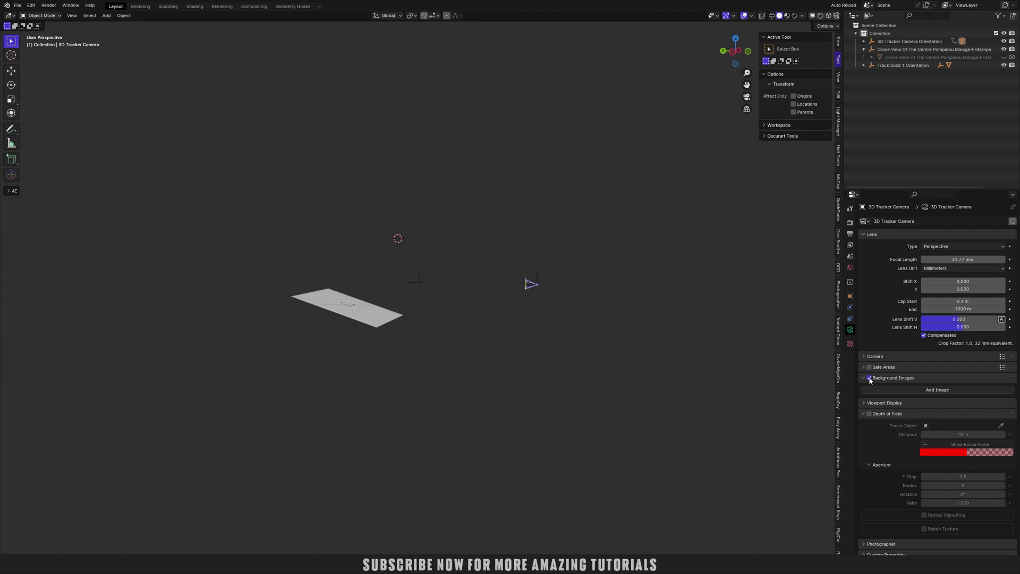
{"action": "left_click", "coordinate": [915, 391]}
{"action": "left_click", "coordinate": [988, 413]}
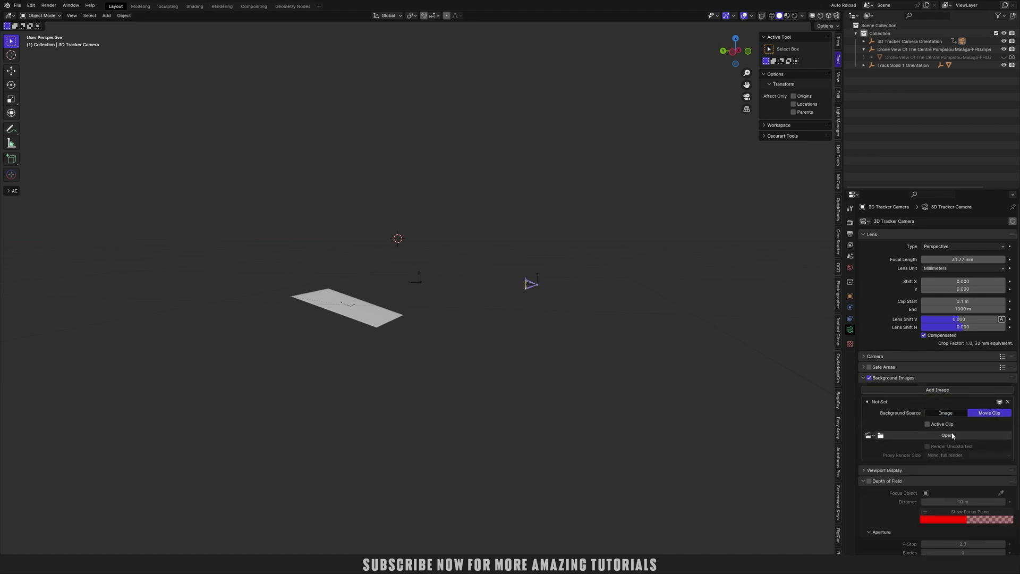
{"action": "left_click", "coordinate": [946, 436]}
{"action": "left_click", "coordinate": [373, 194]}
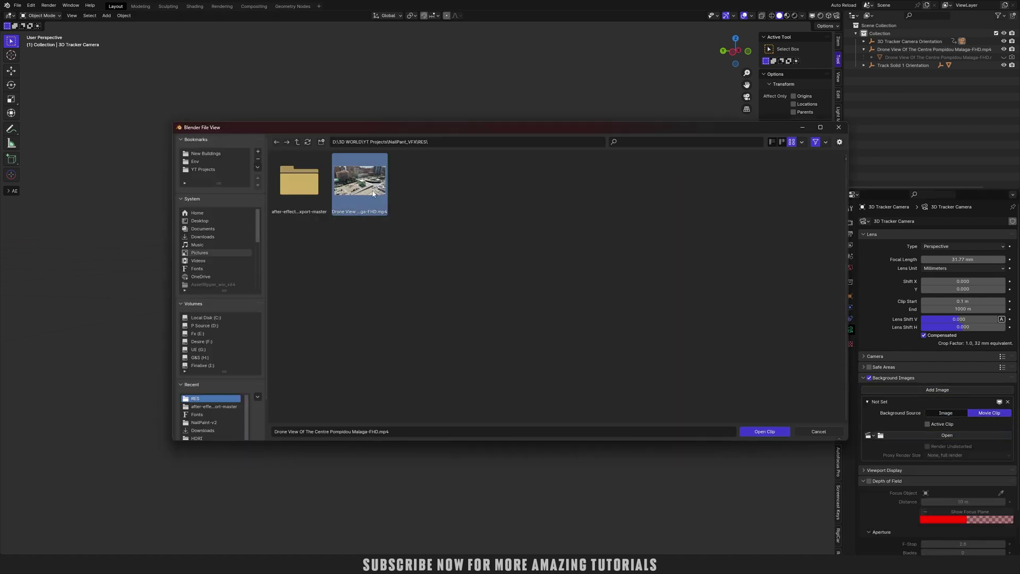
{"action": "left_click", "coordinate": [785, 433]}
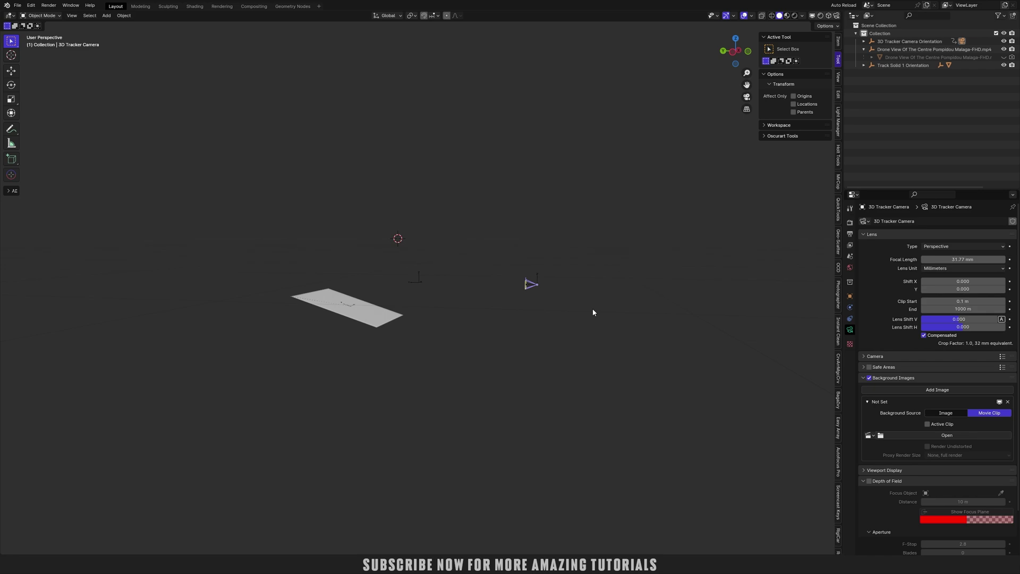
Look through the tracked camera and raise the background clip's opacity to 1.000
{"action": "key", "text": "KP_0"}
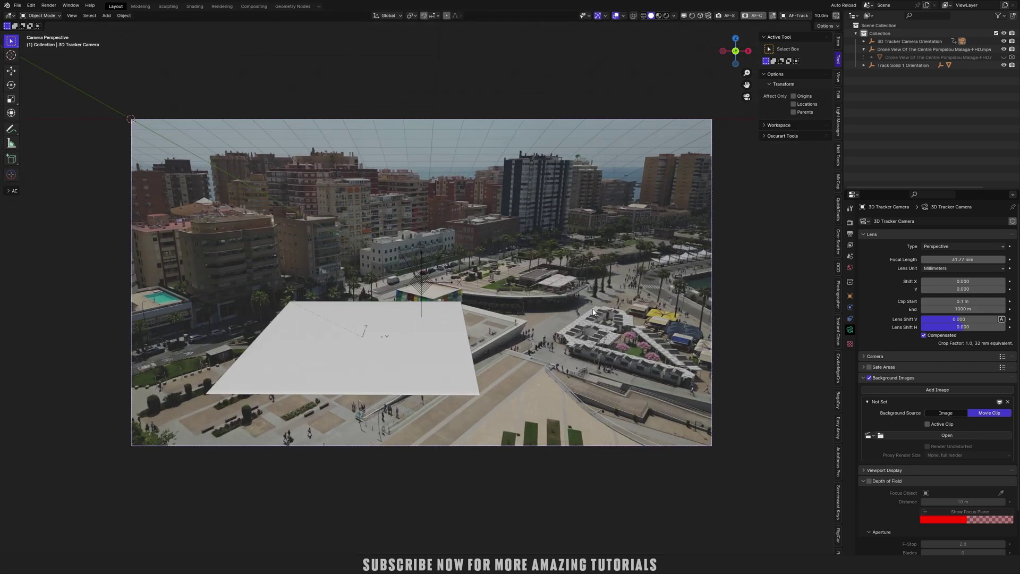
{"action": "scroll", "coordinate": [955, 468], "scroll_direction": "down", "scroll_amount": 2}
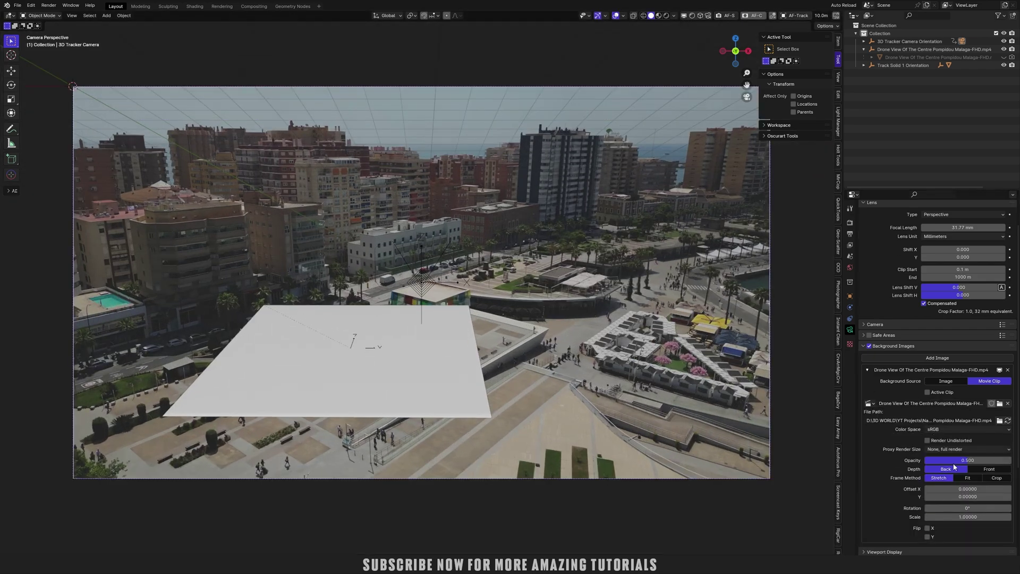
{"action": "left_click_drag", "start_coordinate": [972, 460], "coordinate": [1012, 460]}
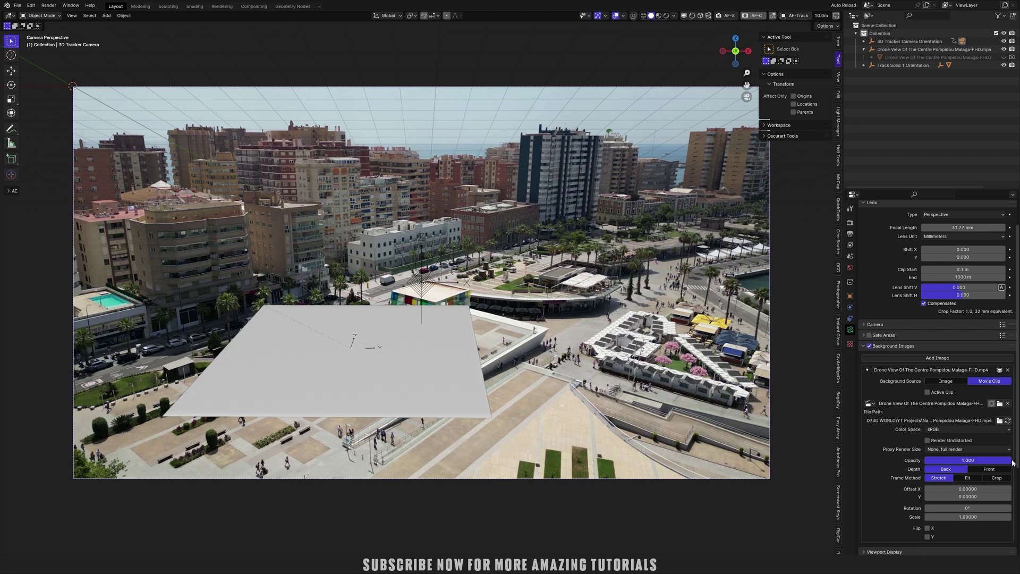
{"action": "scroll", "coordinate": [514, 330], "scroll_direction": "up", "scroll_amount": 1}
{"action": "middle_click_drag", "start_coordinate": [518, 315], "coordinate": [521, 277], "text": "shift"}
{"action": "scroll", "coordinate": [522, 277], "scroll_direction": "down", "scroll_amount": 1}
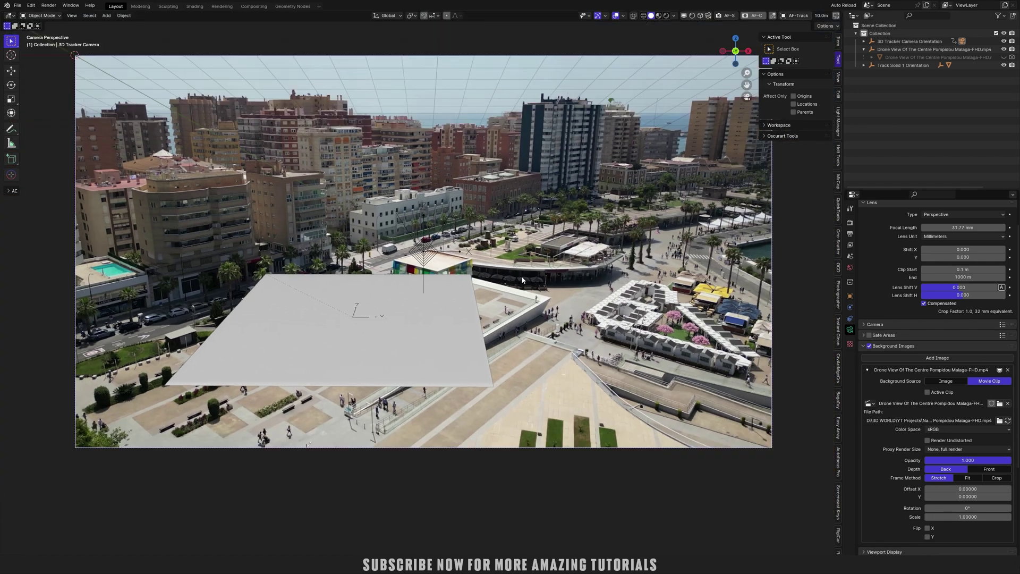
Show a Timeline below the viewport and play back the shot to check the track
{"action": "left_click_drag", "start_coordinate": [603, 553], "coordinate": [606, 505]}
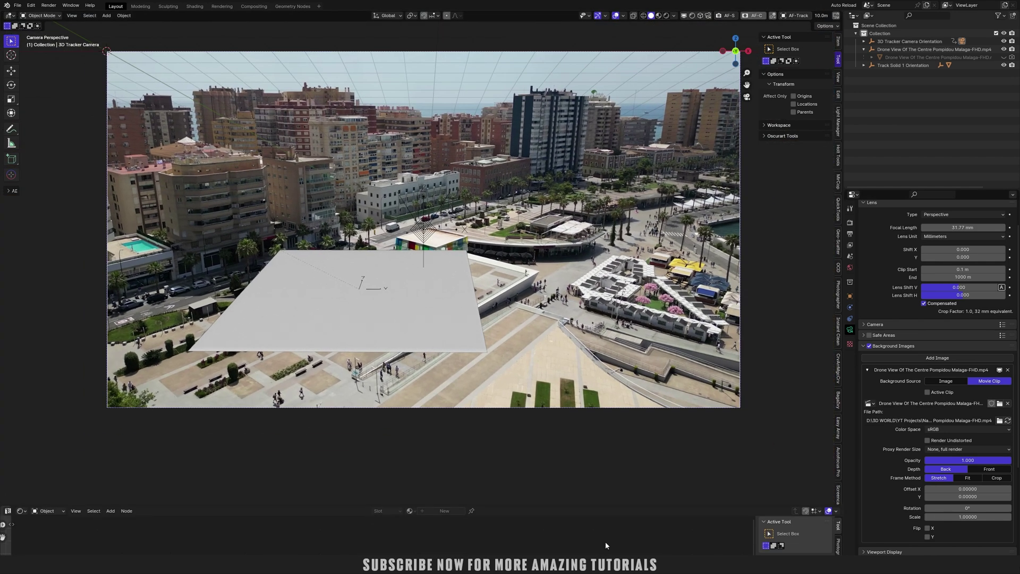
{"action": "left_click", "coordinate": [20, 510]}
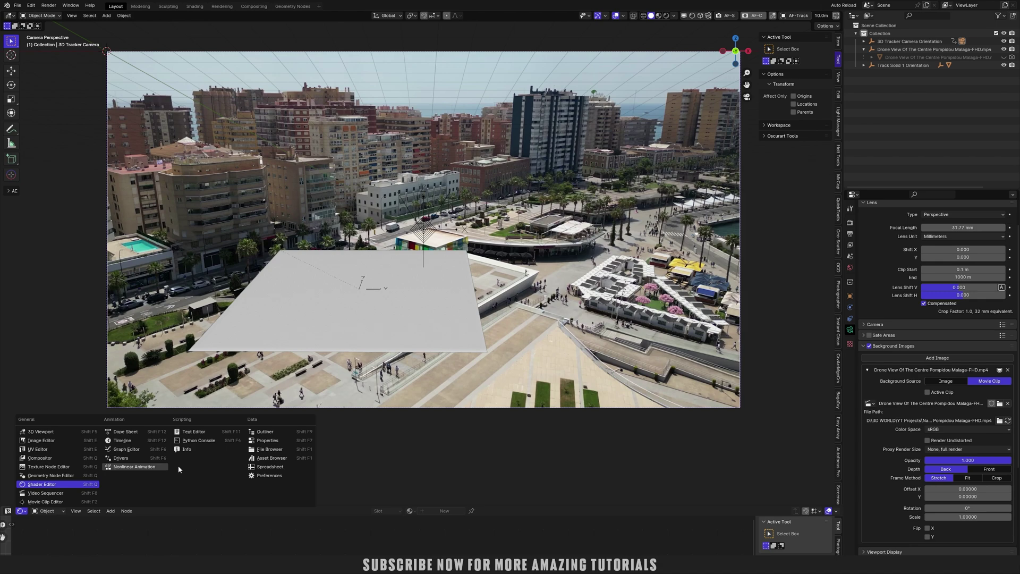
{"action": "left_click", "coordinate": [122, 440]}
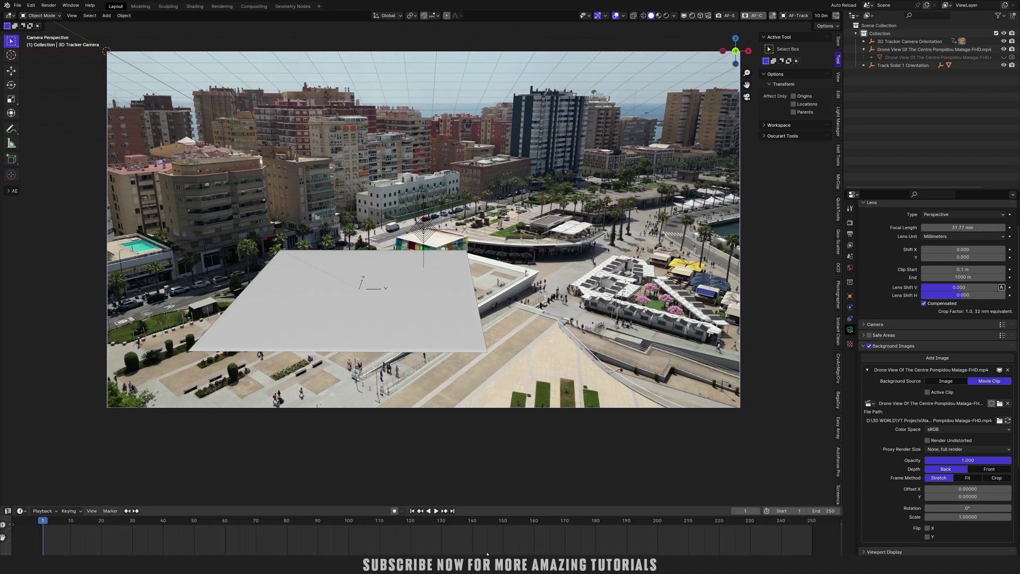
{"action": "key", "text": "space"}
{"action": "left_click_drag", "start_coordinate": [64, 519], "coordinate": [119, 540]}
{"action": "key", "text": "Escape"}
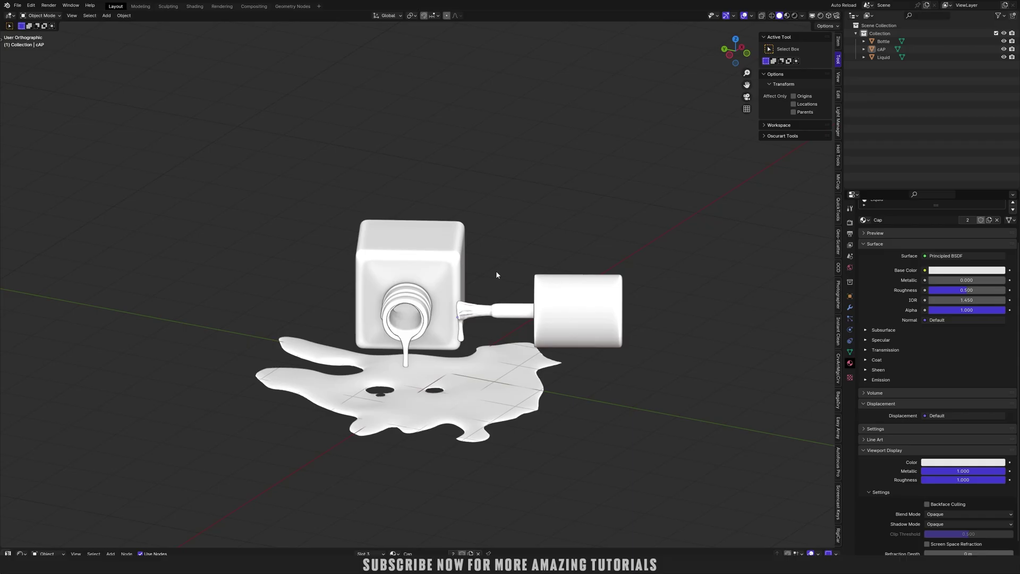
Copy the nail polish bottle, cap and liquid into the tracked scene and move them about 9.56 m in X and -6.74 m in Z
{"action": "left_click", "coordinate": [446, 281]}
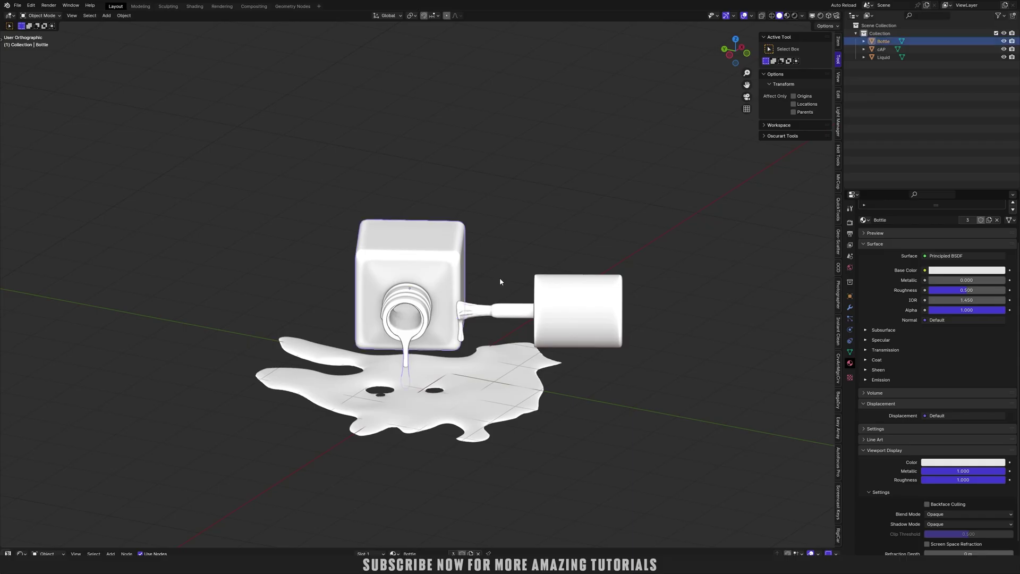
{"action": "left_click", "coordinate": [583, 299], "text": "shift"}
{"action": "left_click", "coordinate": [496, 379], "text": "shift"}
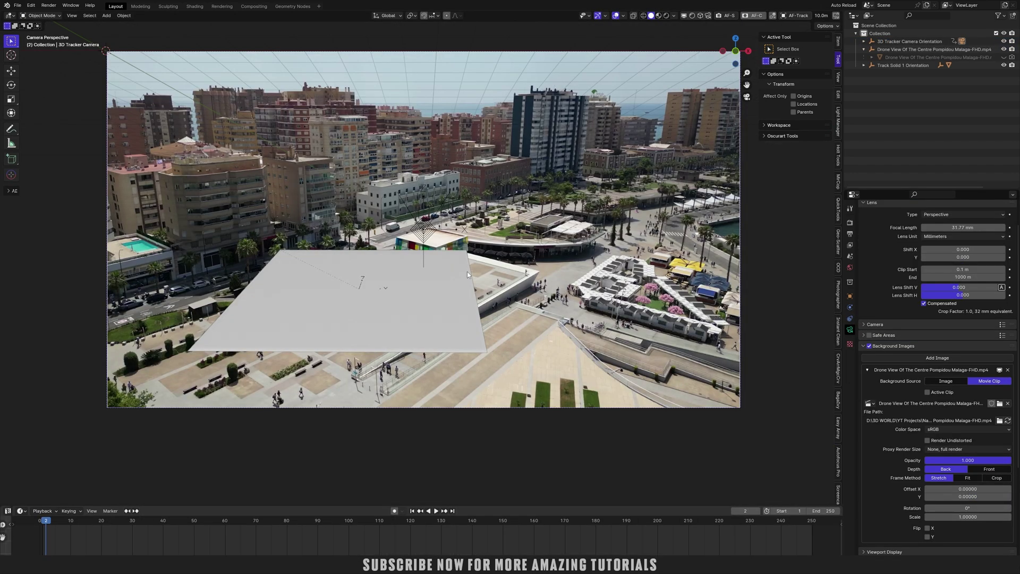
{"action": "key", "text": "ctrl+v"}
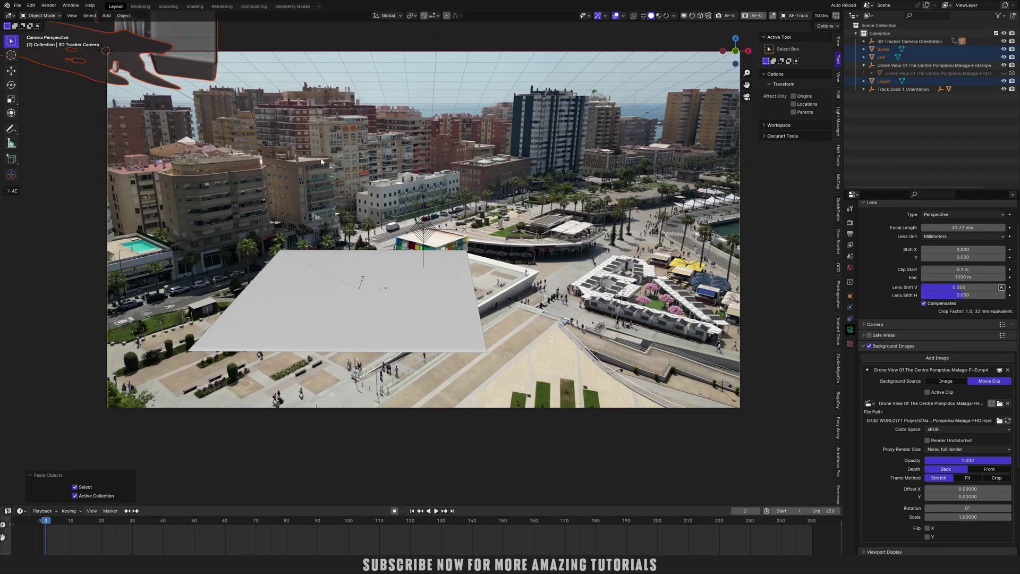
{"action": "key", "text": "g"}
{"action": "left_click", "coordinate": [647, 371]}
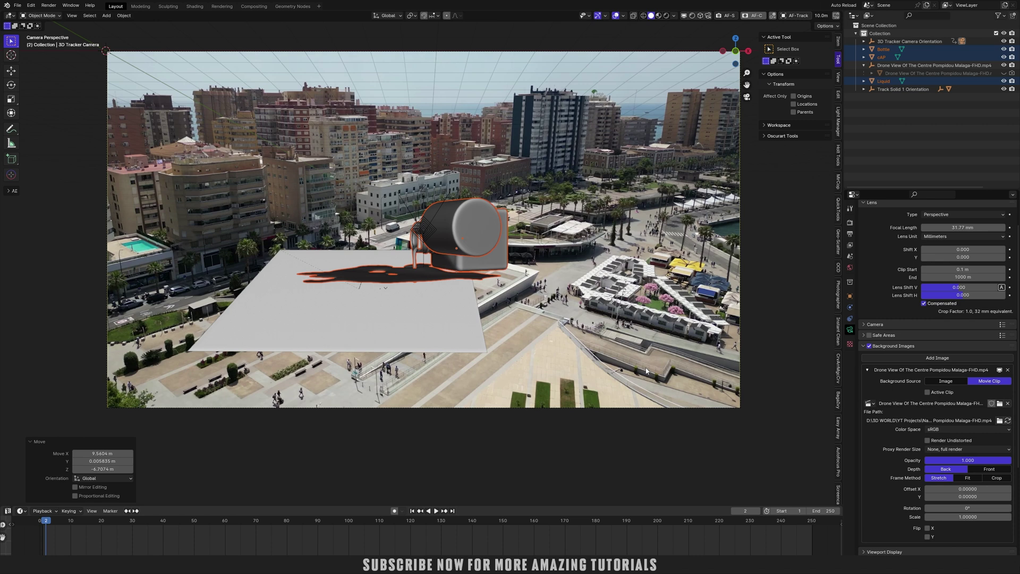
In right view, tilt the nail polish objects to the ground solid's slope and move them about 6.79 m in Y and -1.18 m in Z
{"action": "key", "text": "KP_3"}
{"action": "scroll", "coordinate": [450, 280], "scroll_direction": "up", "scroll_amount": 8}
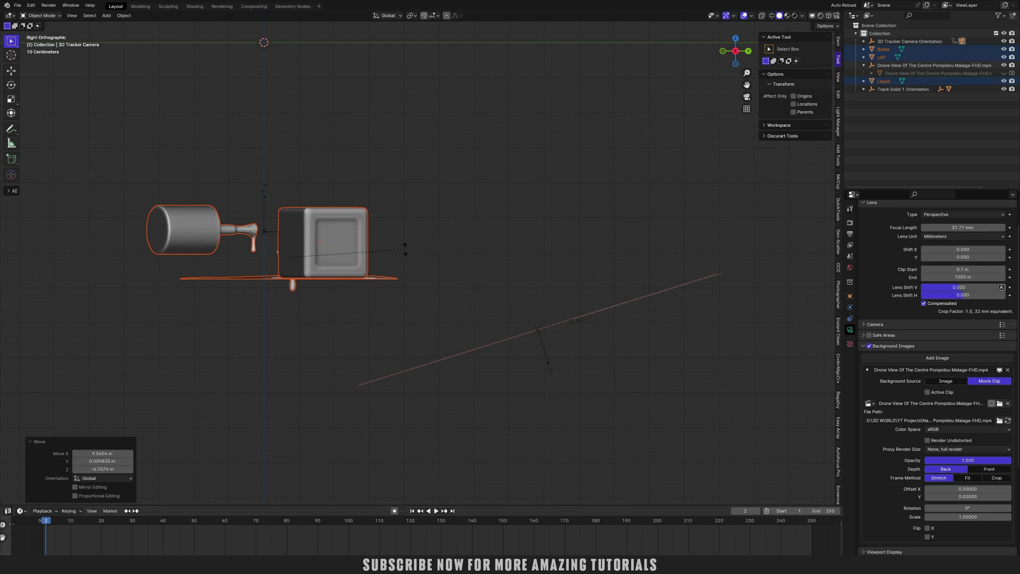
{"action": "left_click", "coordinate": [413, 196]}
{"action": "key", "text": "g"}
{"action": "left_click", "coordinate": [651, 240]}
{"action": "scroll", "coordinate": [472, 293], "scroll_direction": "up", "scroll_amount": 4}
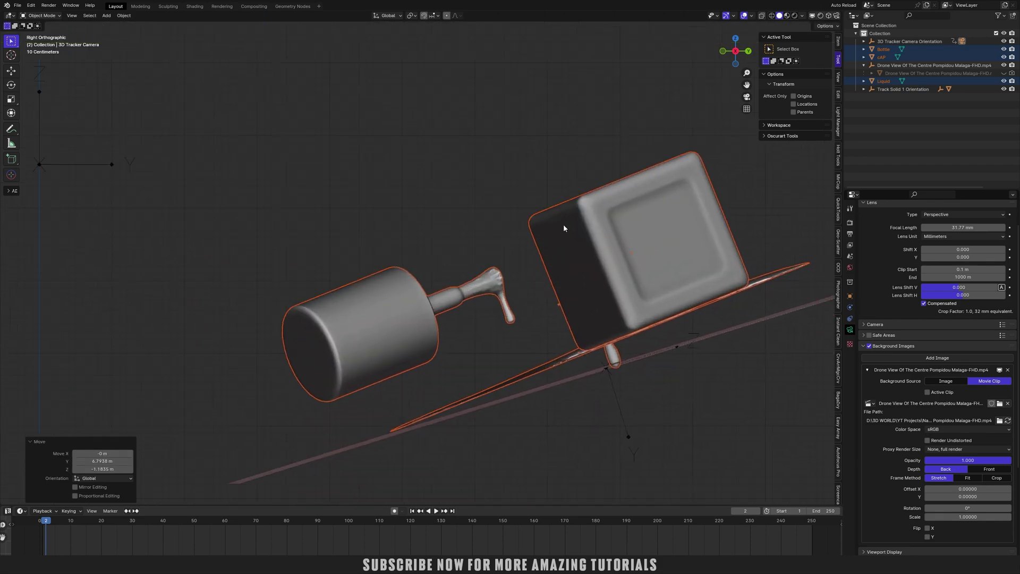
Adjust the nail polish objects' tilt in right view and move them about 0.11 m in Y and -0.23 m in Z onto the ground solid
{"action": "scroll", "coordinate": [564, 225], "scroll_direction": "up", "scroll_amount": 1}
{"action": "middle_click_drag", "start_coordinate": [564, 226], "coordinate": [476, 159], "text": "shift"}
{"action": "key", "text": "r"}
{"action": "left_click", "coordinate": [694, 359]}
{"action": "key", "text": "g"}
{"action": "left_click", "coordinate": [705, 380]}
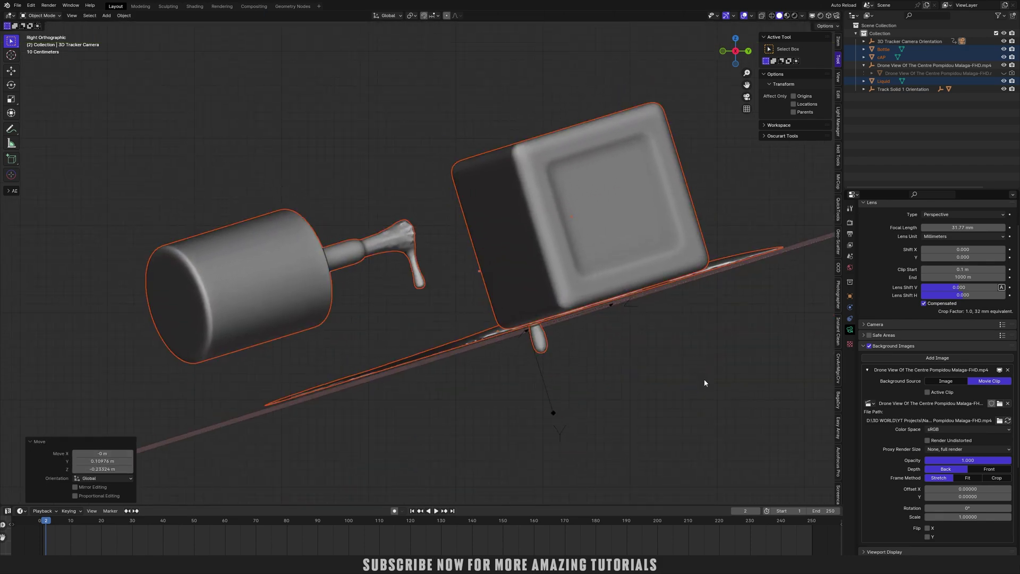
Fine-tune the nail polish objects with a -0.32° rotation and a move of about 0.01 m in Y and -0.04 m in Z
{"action": "scroll", "coordinate": [704, 383], "scroll_direction": "up", "scroll_amount": 3}
{"action": "key", "text": "r"}
{"action": "left_click", "coordinate": [636, 341]}
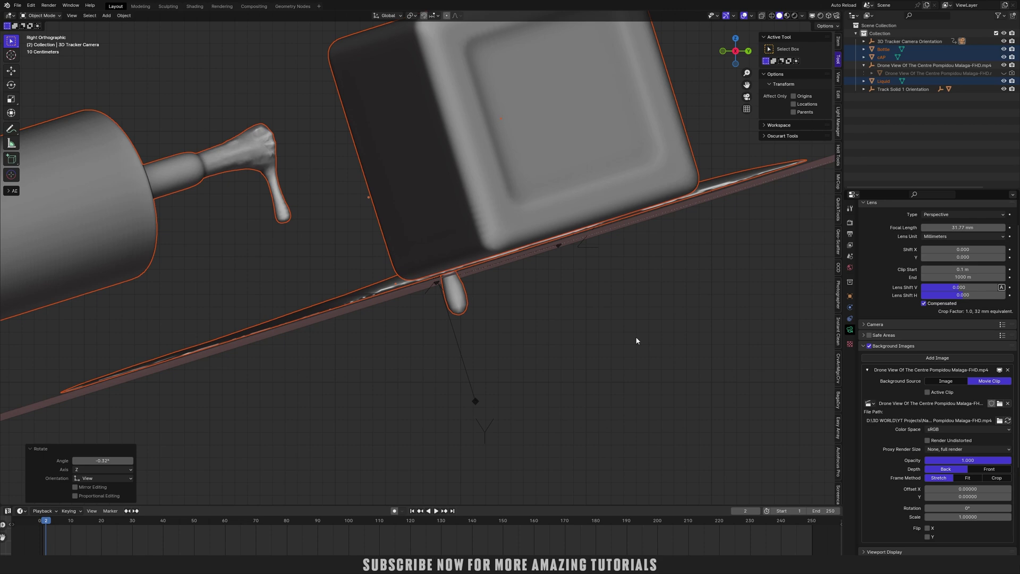
{"action": "scroll", "coordinate": [637, 340], "scroll_direction": "down", "scroll_amount": 2}
{"action": "scroll", "coordinate": [564, 296], "scroll_direction": "down", "scroll_amount": 3}
{"action": "key", "text": "g"}
{"action": "left_click", "coordinate": [462, 278]}
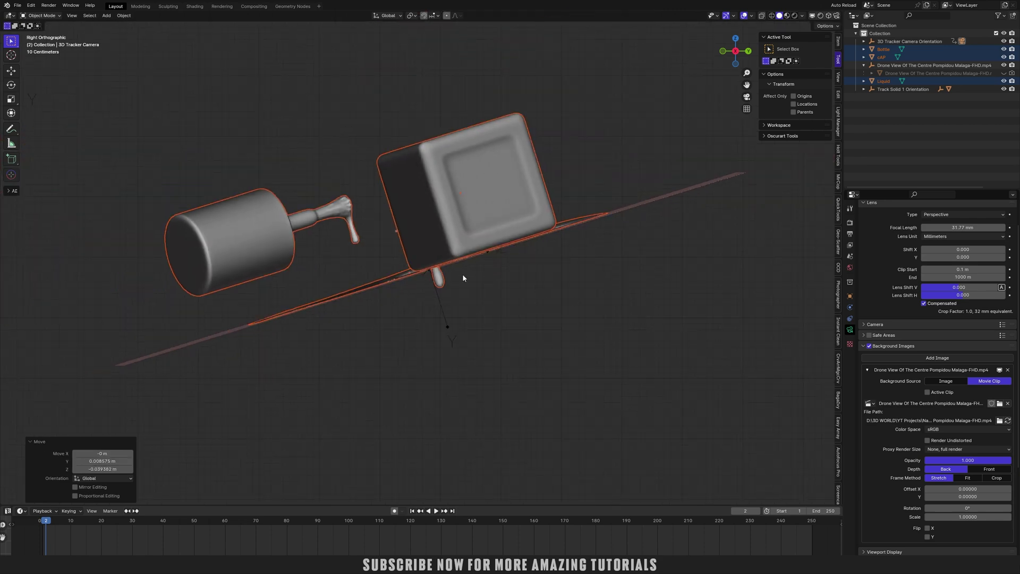
{"action": "middle_click_drag", "start_coordinate": [463, 277], "coordinate": [597, 292]}
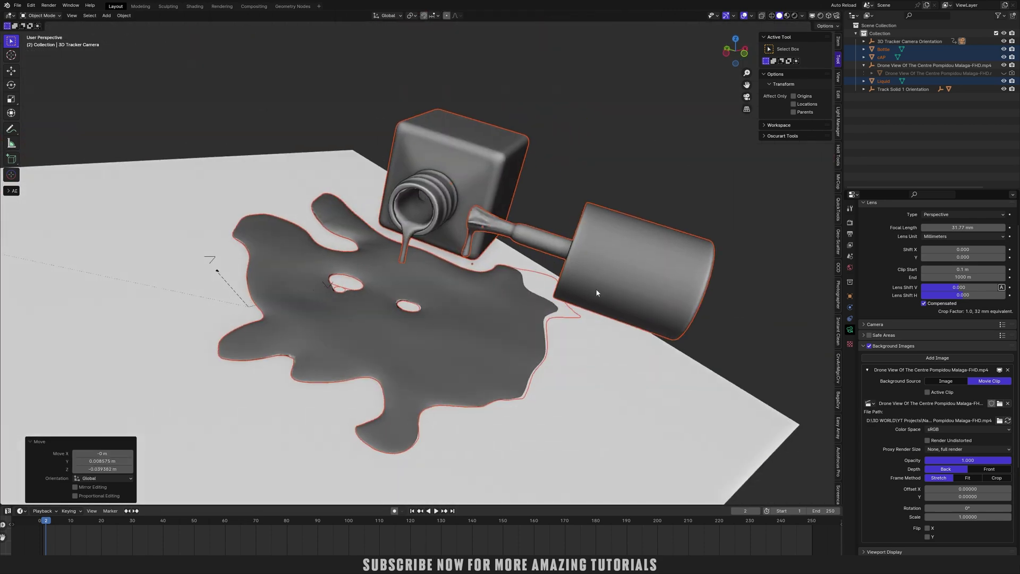
Look through the tracked camera and set the transform orientation to Local
{"action": "key", "text": "KP_0"}
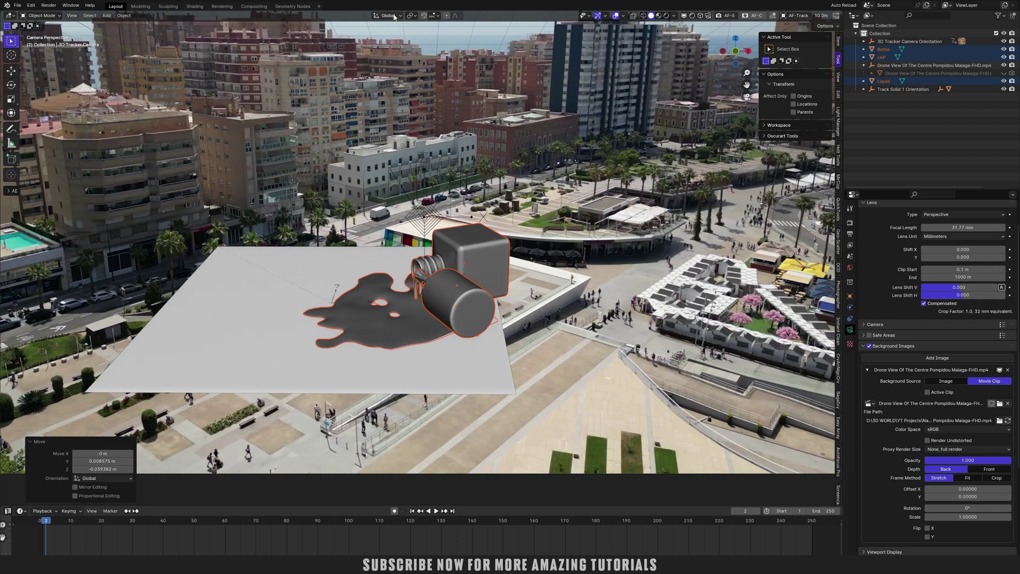
{"action": "left_click", "coordinate": [393, 16]}
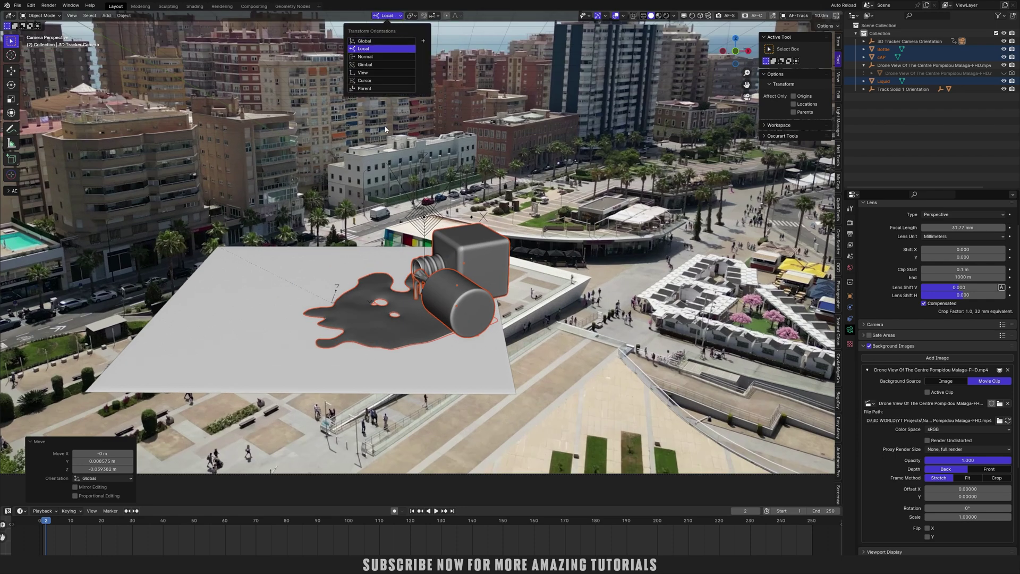
{"action": "left_click", "coordinate": [384, 48]}
Select the ground solid, show the viewport in rendered shading, and enable a transparent film for the Cycles render
{"action": "left_click", "coordinate": [427, 306]}
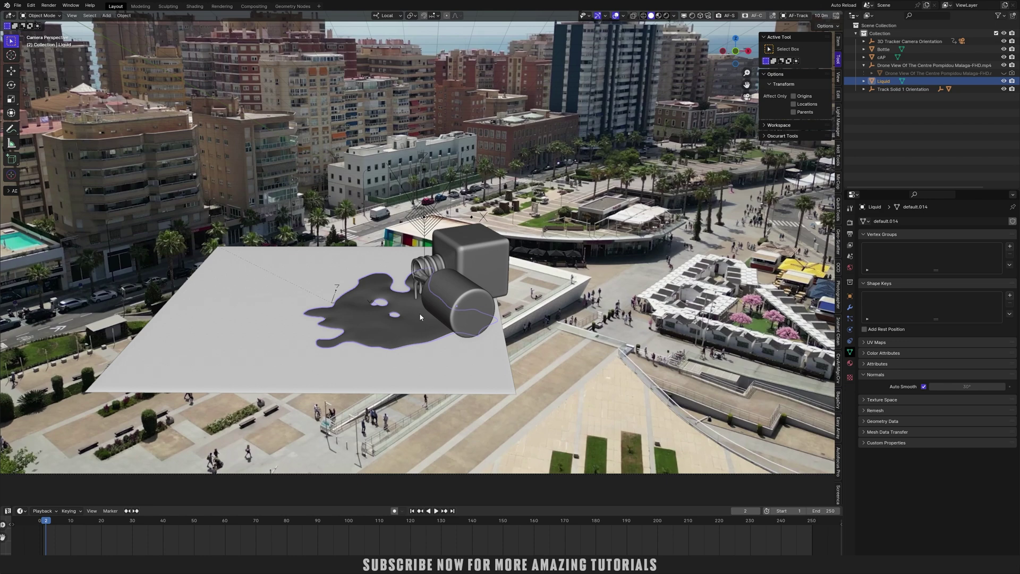
{"action": "left_click", "coordinate": [451, 371]}
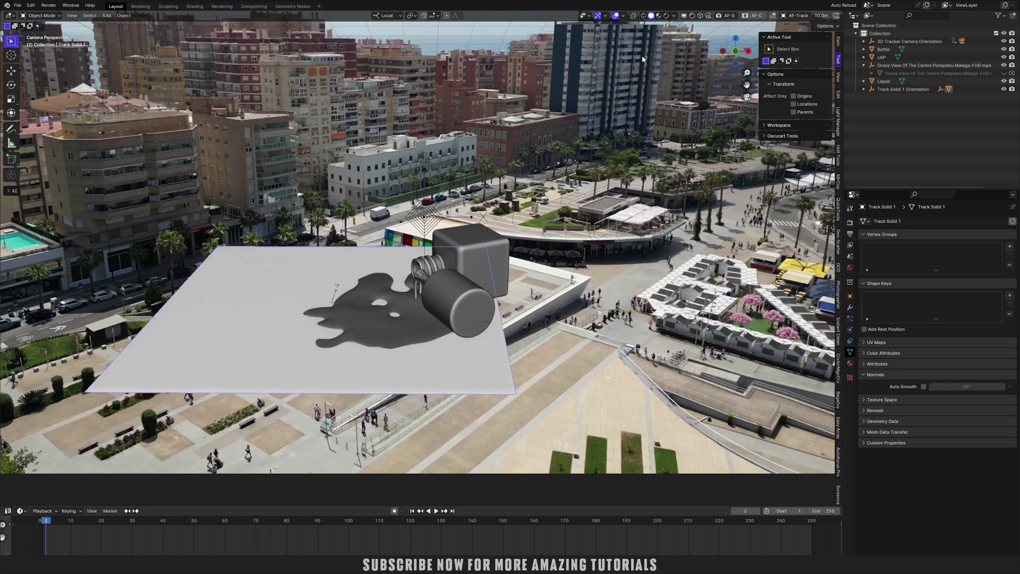
{"action": "left_click", "coordinate": [667, 16]}
{"action": "left_click", "coordinate": [851, 222]}
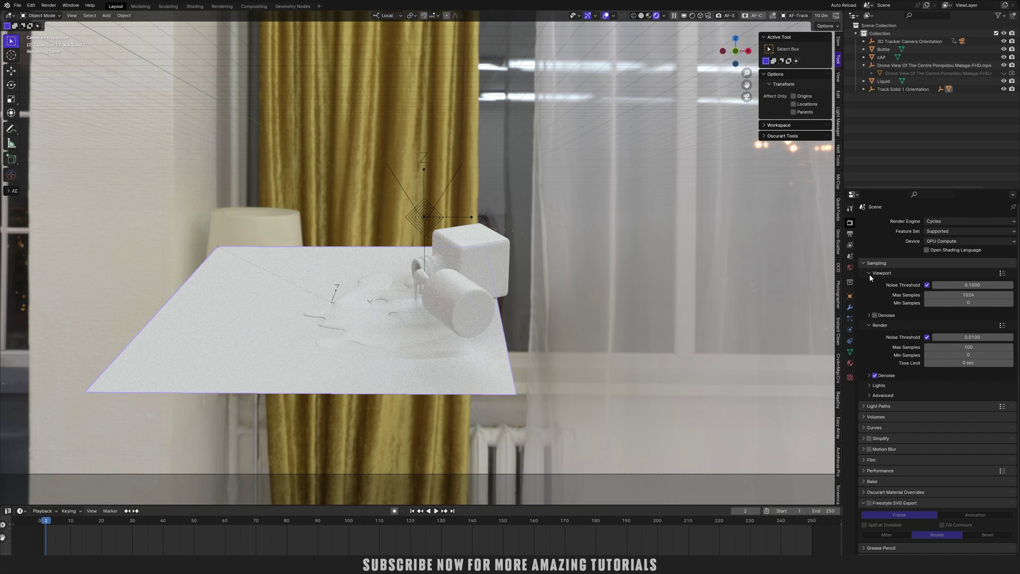
{"action": "left_click", "coordinate": [872, 460]}
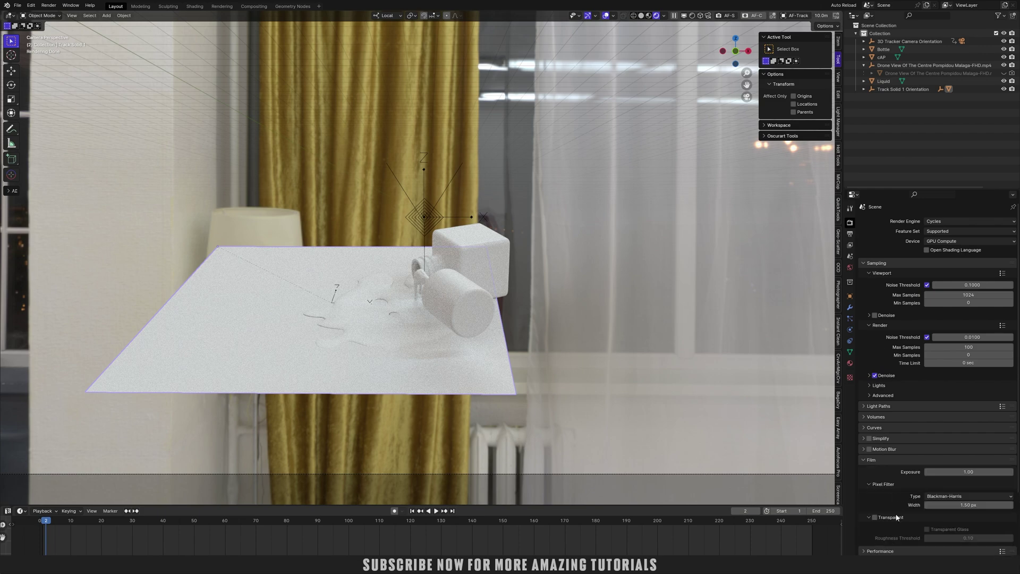
{"action": "left_click", "coordinate": [874, 517]}
{"action": "scroll", "coordinate": [555, 210], "scroll_direction": "down", "scroll_amount": 2}
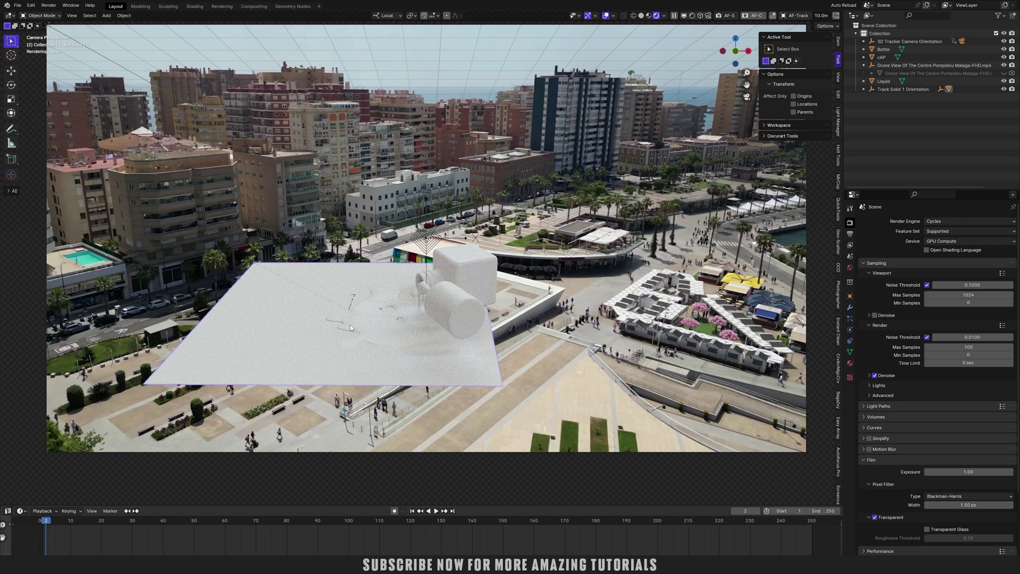
Make the Track Solid 1 ground plane a shadow catcher in its object visibility settings
{"action": "left_click", "coordinate": [850, 296]}
{"action": "left_click", "coordinate": [882, 412]}
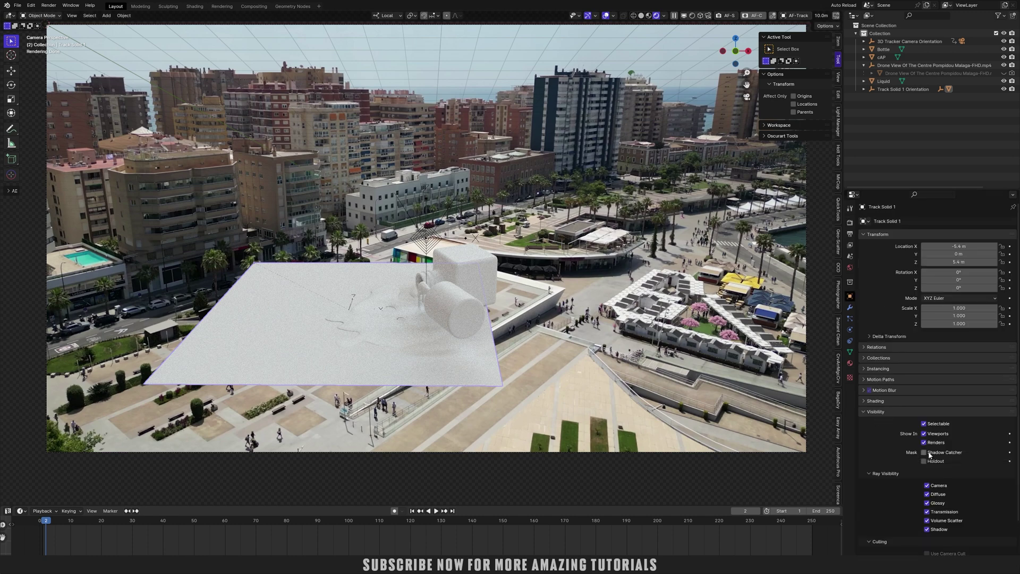
{"action": "left_click", "coordinate": [929, 453]}
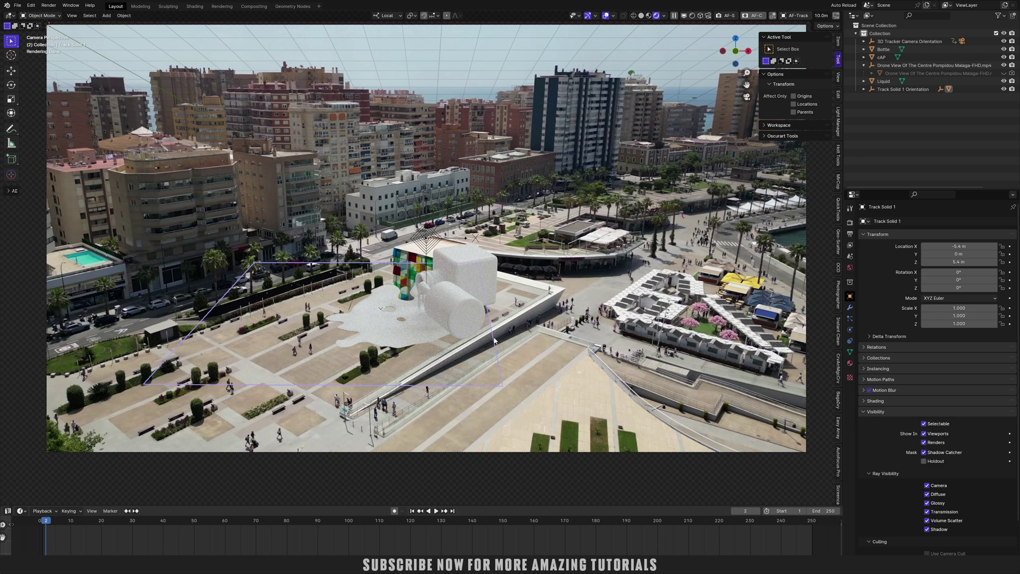
Extend the ground solid in Edit Mode by moving its edge nearest the bottle about 3.77 m outward along local X, then return to Object Mode
{"action": "key", "text": "Tab"}
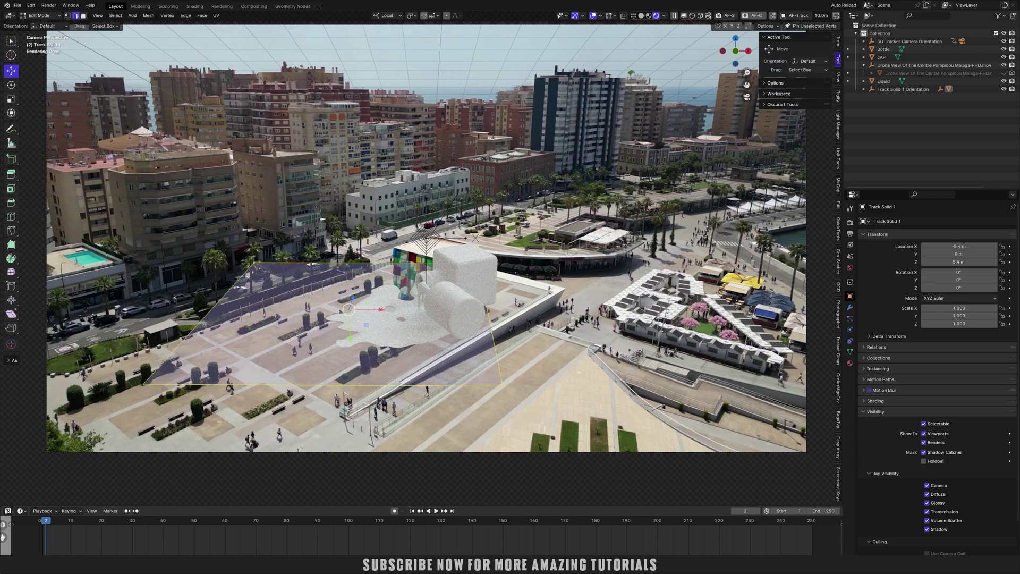
{"action": "left_click", "coordinate": [492, 329]}
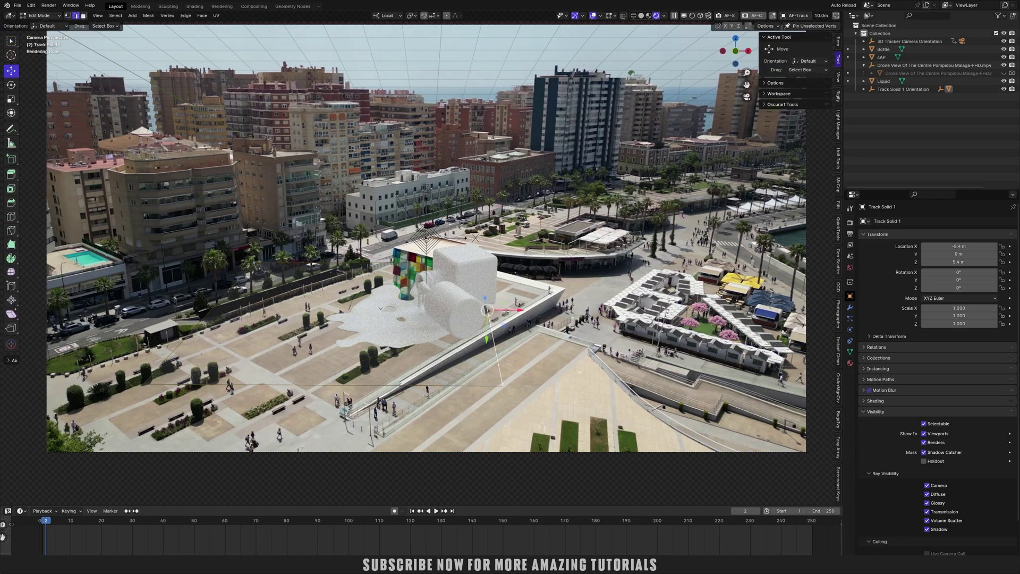
{"action": "left_click_drag", "start_coordinate": [506, 311], "coordinate": [606, 301]}
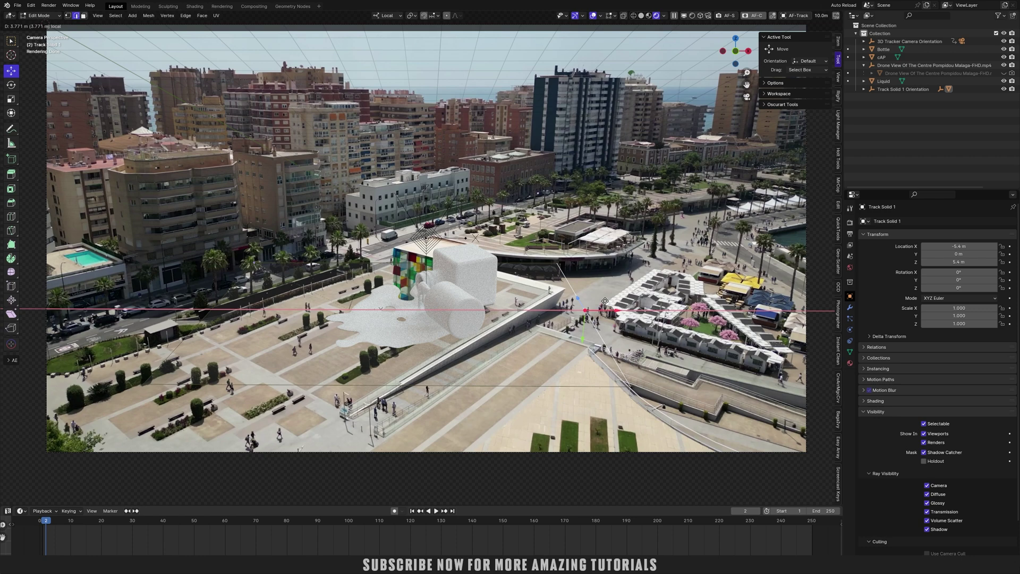
{"action": "left_click", "coordinate": [605, 301]}
{"action": "left_click", "coordinate": [413, 263]}
{"action": "key", "text": "ctrl+z"}
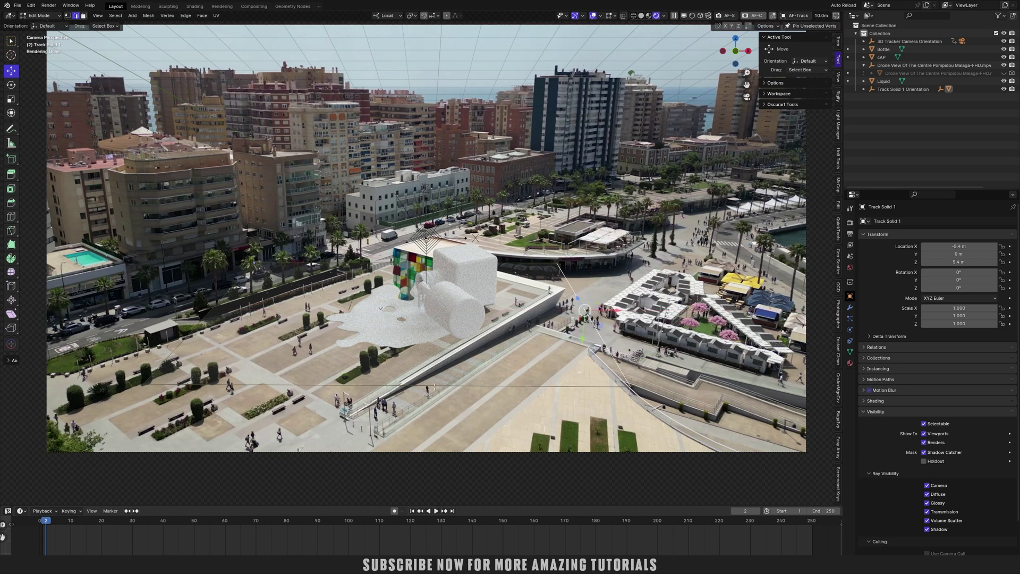
{"action": "key", "text": "Tab"}
{"action": "scroll", "coordinate": [483, 276], "scroll_direction": "up", "scroll_amount": 2}
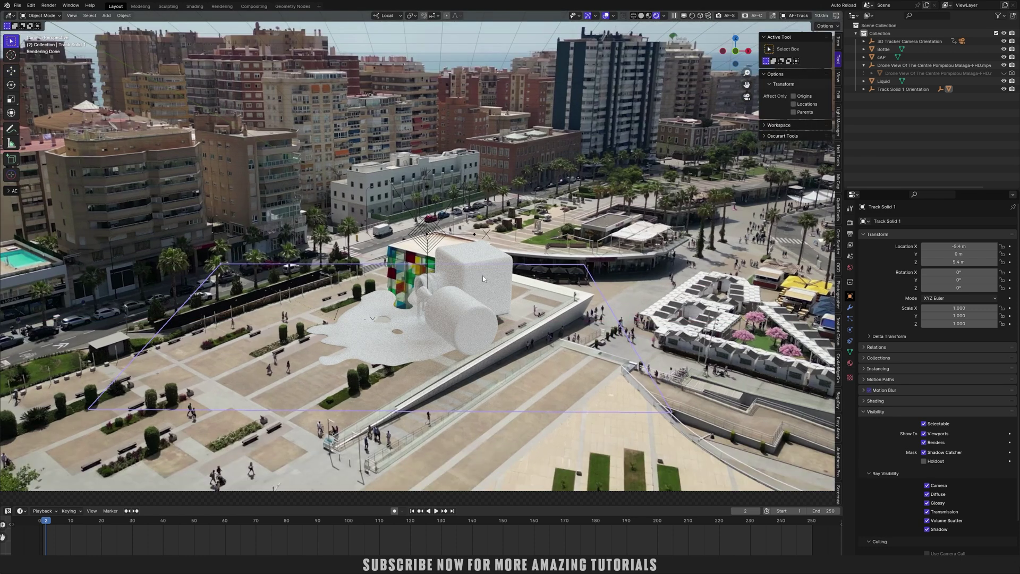
Rotate the bottle about 83° around its local Z axis
{"action": "left_click", "coordinate": [467, 293]}
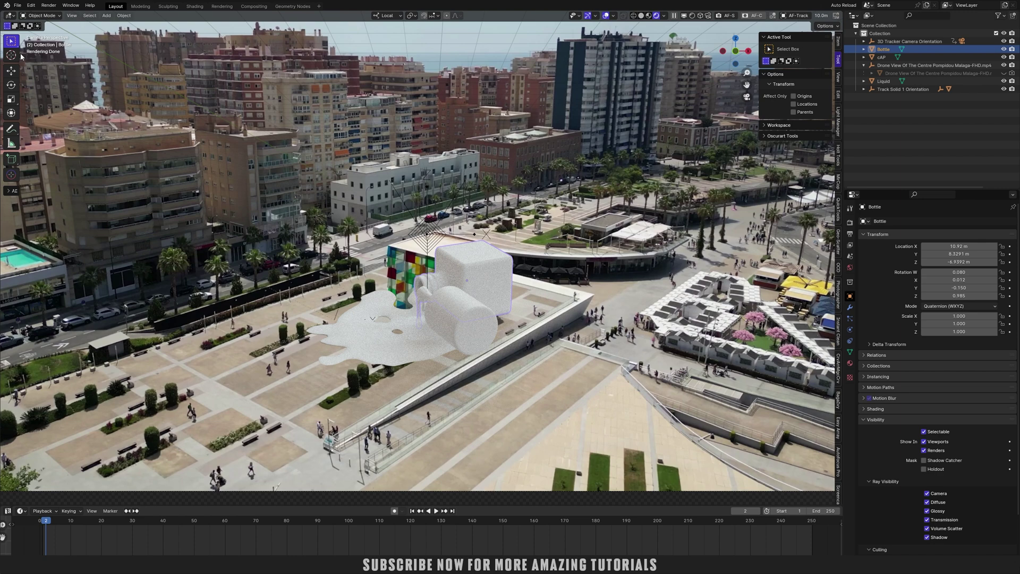
{"action": "left_click", "coordinate": [10, 71]}
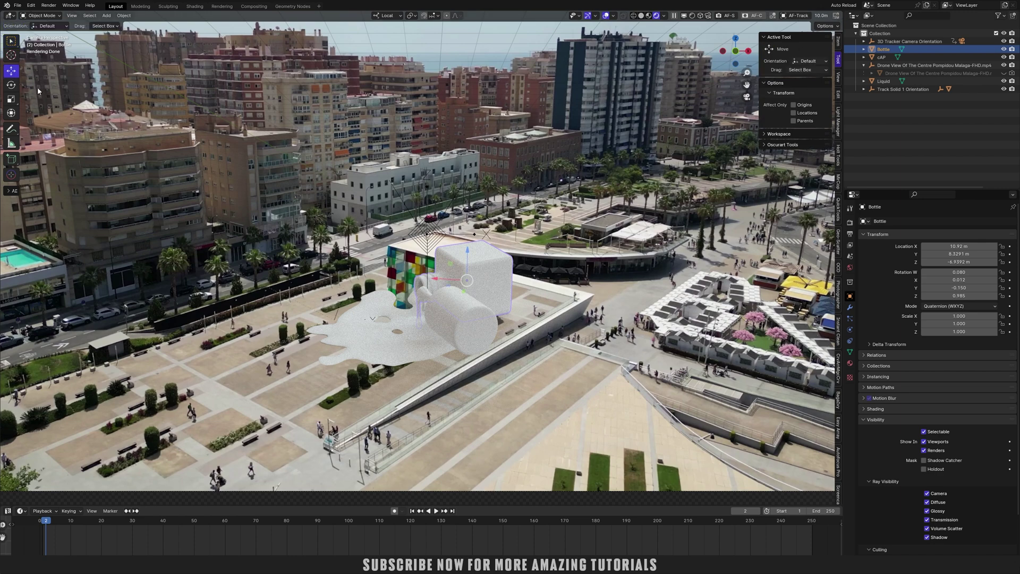
{"action": "left_click", "coordinate": [11, 85]}
{"action": "left_click_drag", "start_coordinate": [471, 287], "coordinate": [521, 216]}
{"action": "key", "text": "ctrl+z"}
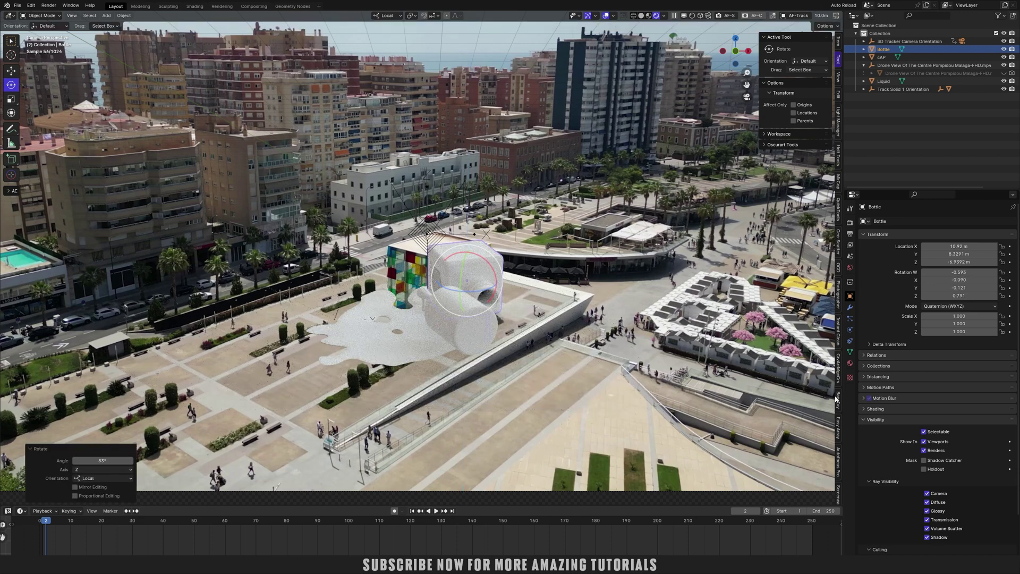
Turn on the Screencast Keys display in the viewport
{"action": "scroll", "coordinate": [837, 398], "scroll_direction": "down", "scroll_amount": 8}
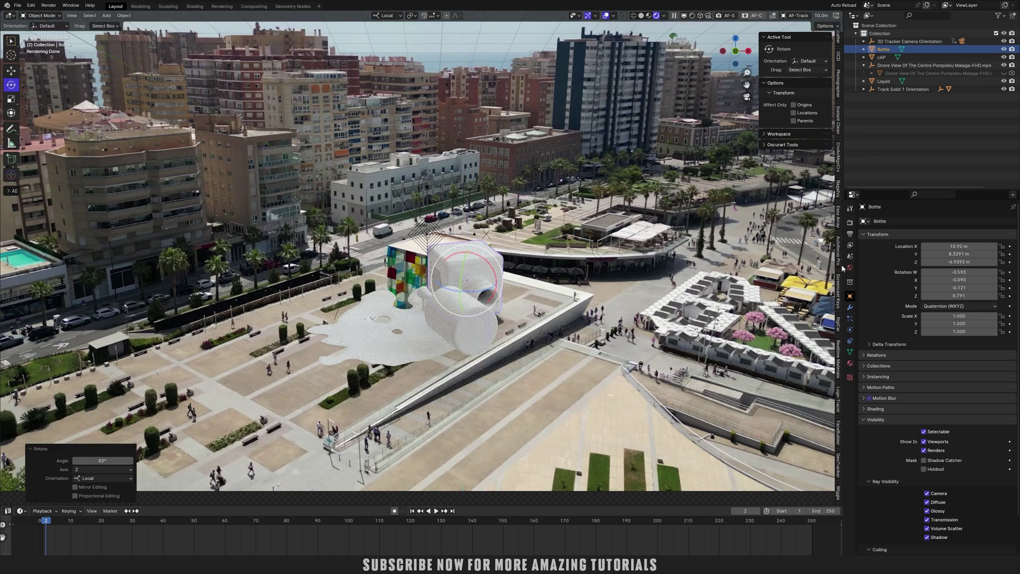
{"action": "left_click", "coordinate": [838, 282]}
{"action": "left_click", "coordinate": [777, 37]}
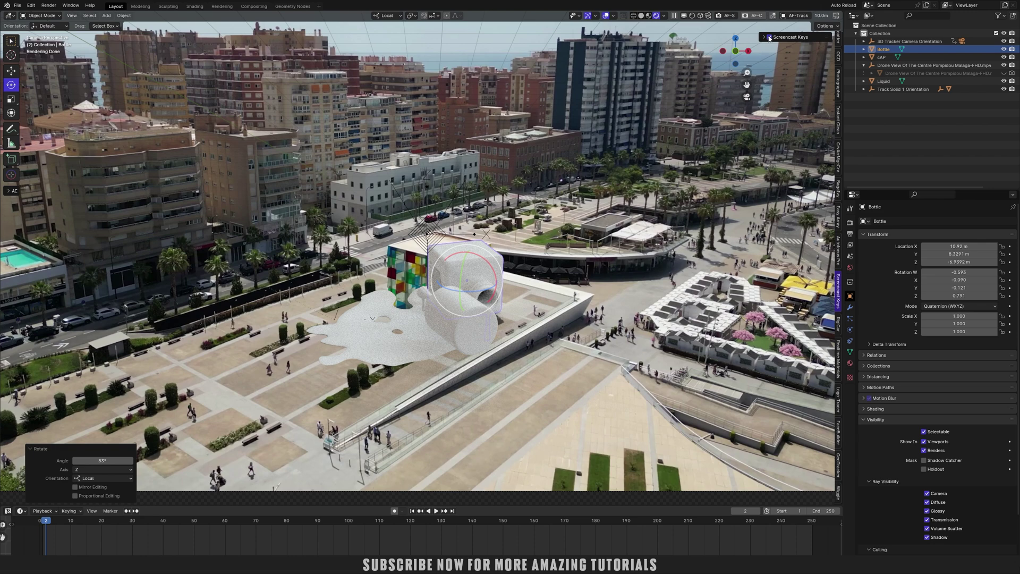
Rotate the bottle another 23.5° around local Z, shift it about -0.41 m in local Y and raise it above the plaza
{"action": "left_click_drag", "start_coordinate": [470, 294], "coordinate": [476, 281]}
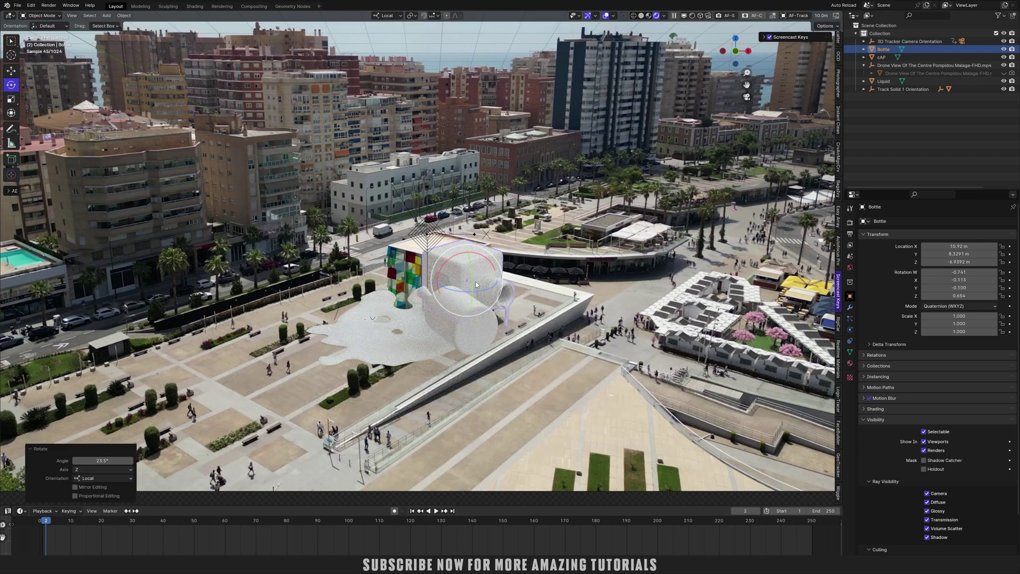
{"action": "key", "text": "space"}
{"action": "left_click", "coordinate": [475, 280]}
{"action": "key", "text": "space"}
{"action": "left_click", "coordinate": [468, 254]}
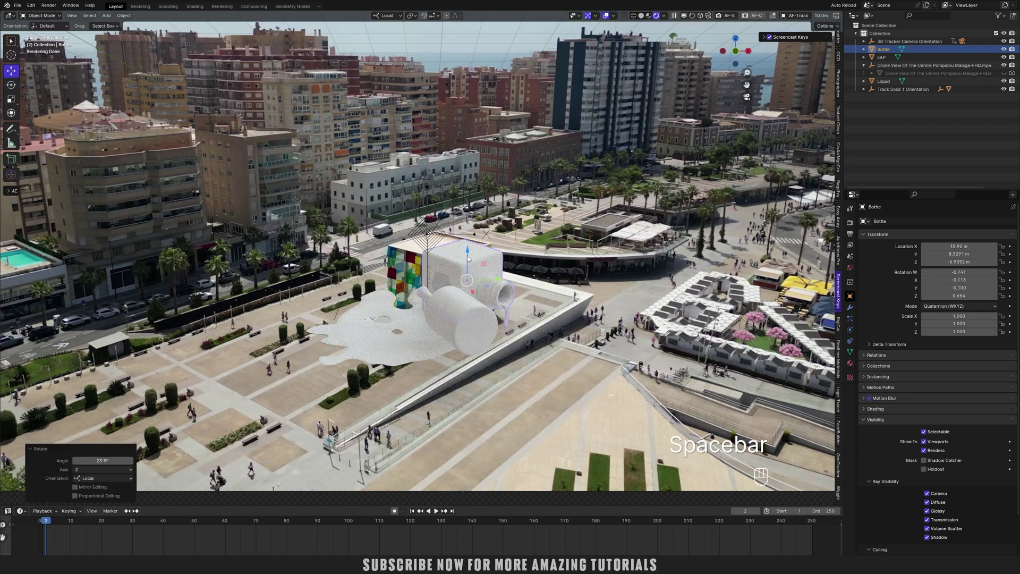
{"action": "left_click_drag", "start_coordinate": [468, 252], "coordinate": [462, 229]}
{"action": "scroll", "coordinate": [470, 223], "scroll_direction": "up", "scroll_amount": 3}
{"action": "left_click_drag", "start_coordinate": [501, 195], "coordinate": [465, 196]}
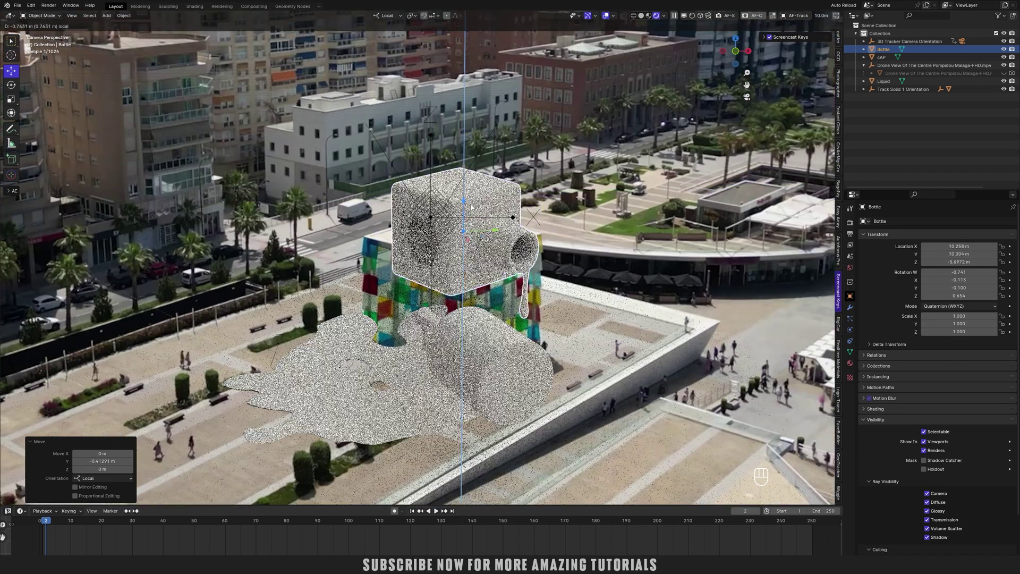
Move the cap about -3.25 m along its local X axis, away from the spilled liquid
{"action": "left_click", "coordinate": [544, 381]}
{"action": "left_click_drag", "start_coordinate": [463, 335], "coordinate": [666, 349]}
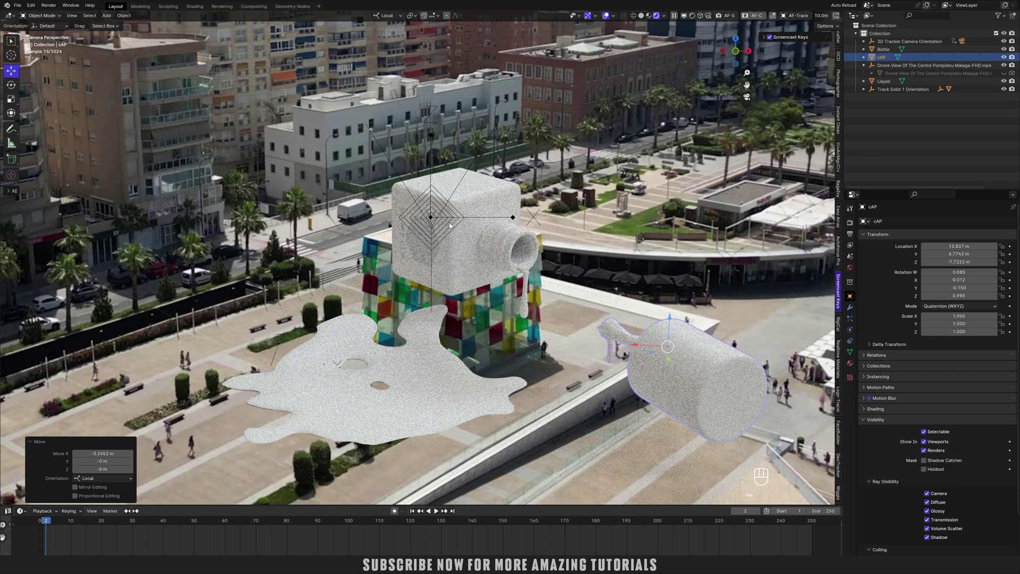
Lower the bottle about 0.81 m along its local Z axis and scale it to about 1.454
{"action": "left_click", "coordinate": [474, 205]}
{"action": "left_click", "coordinate": [472, 205]}
{"action": "left_click_drag", "start_coordinate": [464, 203], "coordinate": [516, 332]}
{"action": "key", "text": "s"}
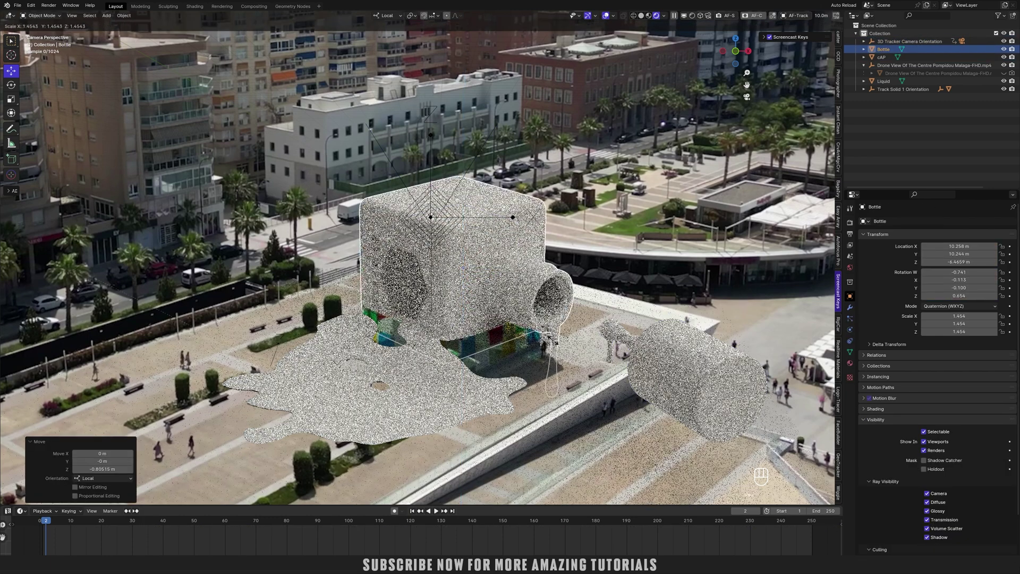
{"action": "left_click", "coordinate": [538, 362]}
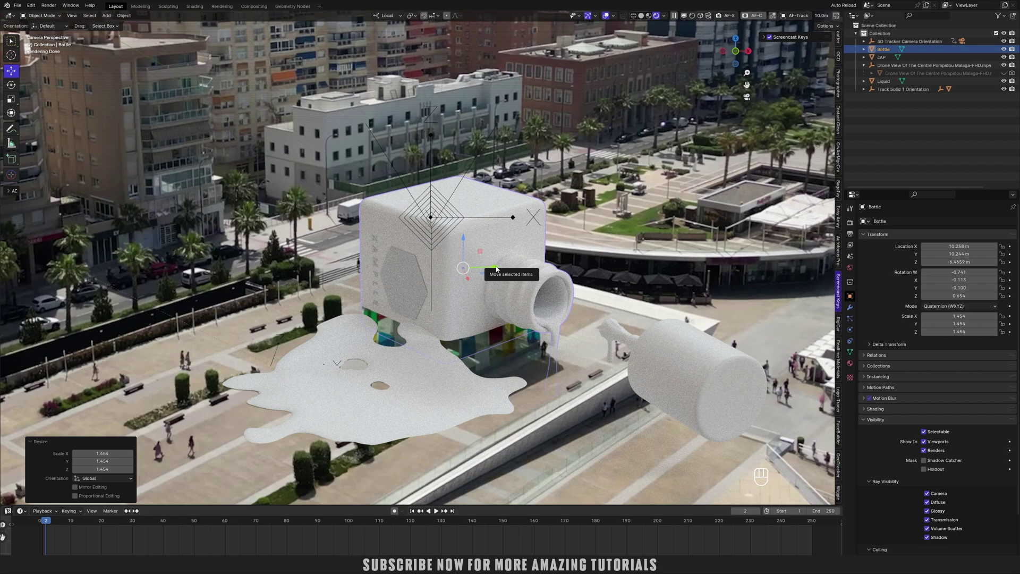
Move the enlarged bottle about 0.77 m along local X and about 0.46 m along local Z
{"action": "left_click_drag", "start_coordinate": [494, 267], "coordinate": [471, 288]}
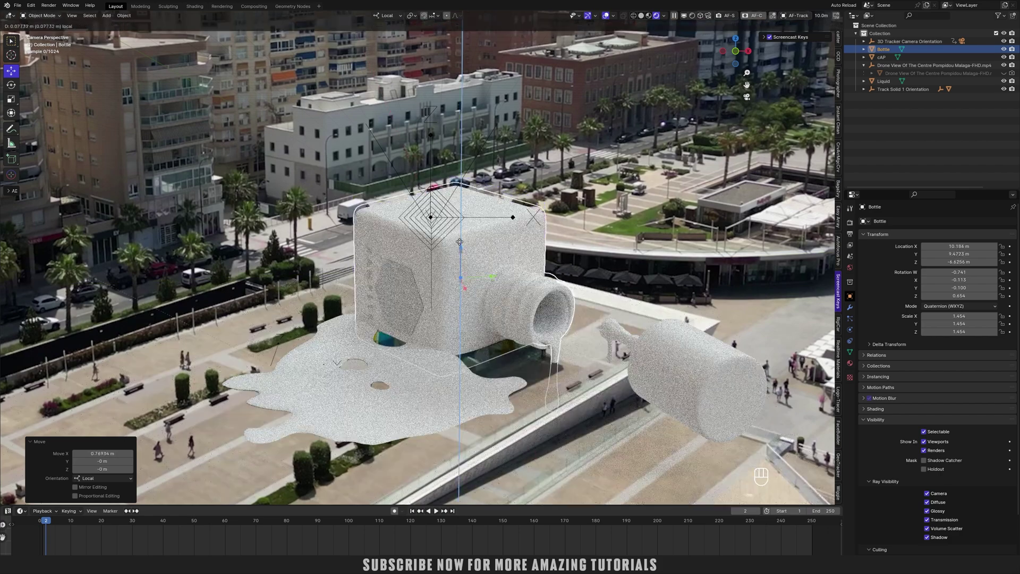
{"action": "left_click_drag", "start_coordinate": [461, 252], "coordinate": [461, 231]}
{"action": "scroll", "coordinate": [496, 273], "scroll_direction": "down", "scroll_amount": 3}
{"action": "middle_click_drag", "start_coordinate": [504, 283], "coordinate": [530, 248], "text": "shift"}
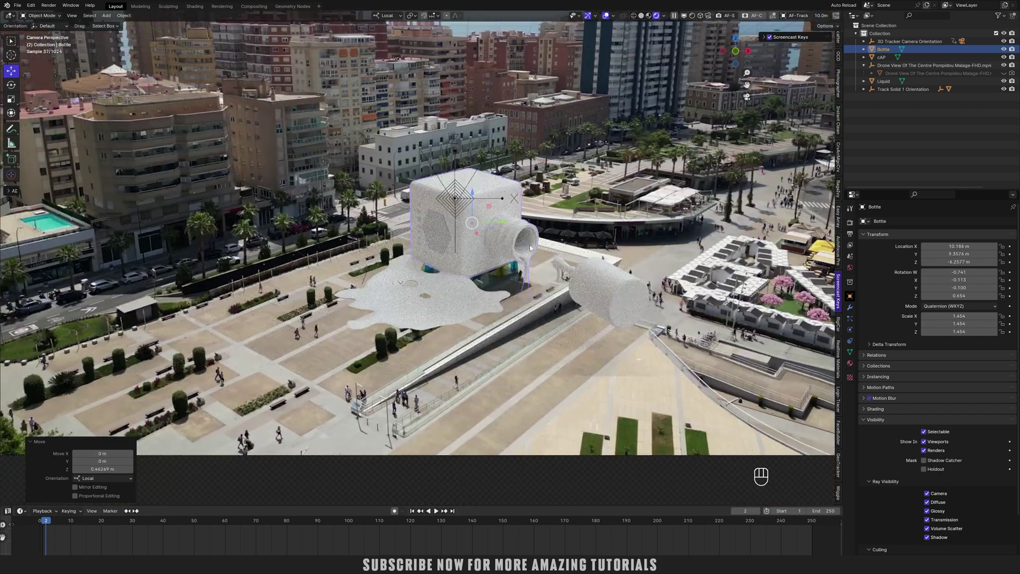
Turn the bottle slightly around its local Z axis and enlarge it to a scale of about 1.677
{"action": "scroll", "coordinate": [530, 248], "scroll_direction": "up", "scroll_amount": 1}
{"action": "key", "text": "space"}
{"action": "key", "text": "r"}
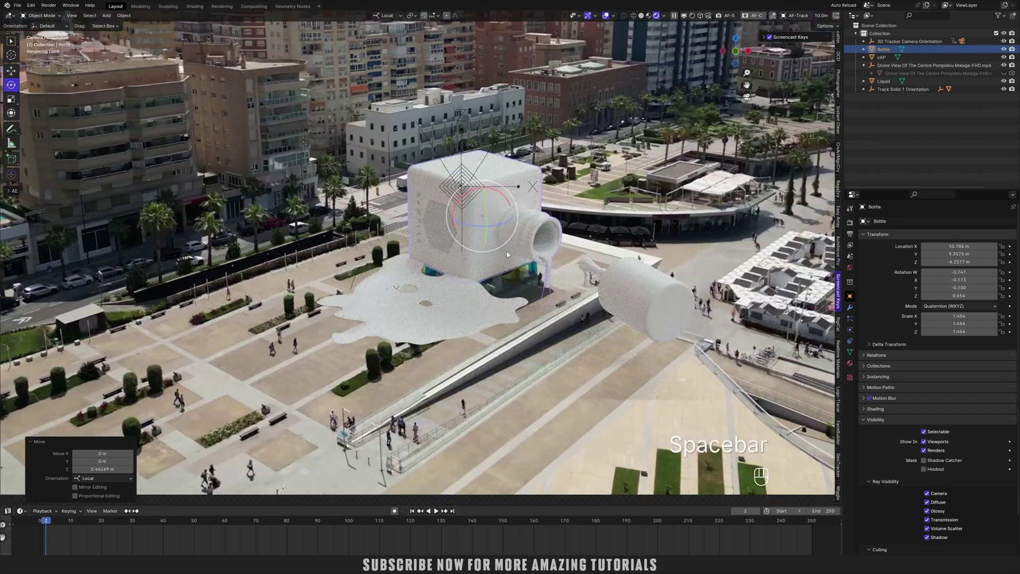
{"action": "left_click_drag", "start_coordinate": [491, 232], "coordinate": [482, 179]}
{"action": "key", "text": "ctrl+z"}
{"action": "key", "text": "s"}
{"action": "left_click", "coordinate": [536, 268]}
Move the bottle about 0.22 m along local Z and about 1.12 m along local X toward the ground
{"action": "key", "text": "space"}
{"action": "left_click", "coordinate": [483, 237]}
{"action": "key", "text": "Escape"}
{"action": "key", "text": "g"}
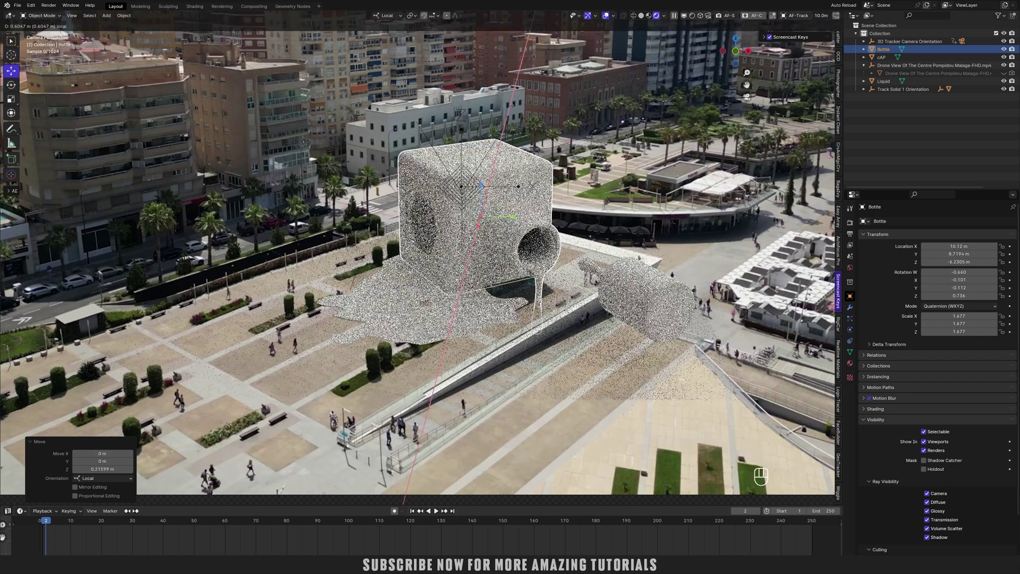
{"action": "key", "text": "x"}
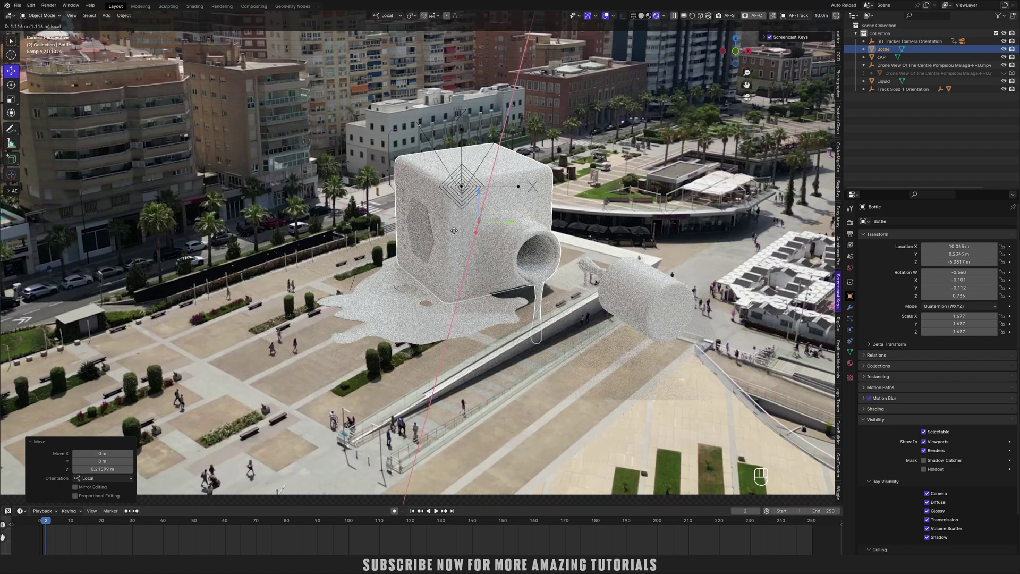
{"action": "left_click", "coordinate": [453, 232]}
Move the liquid puddle about 0.82 m along its local X axis and scale it down to about 0.631
{"action": "left_click", "coordinate": [477, 316]}
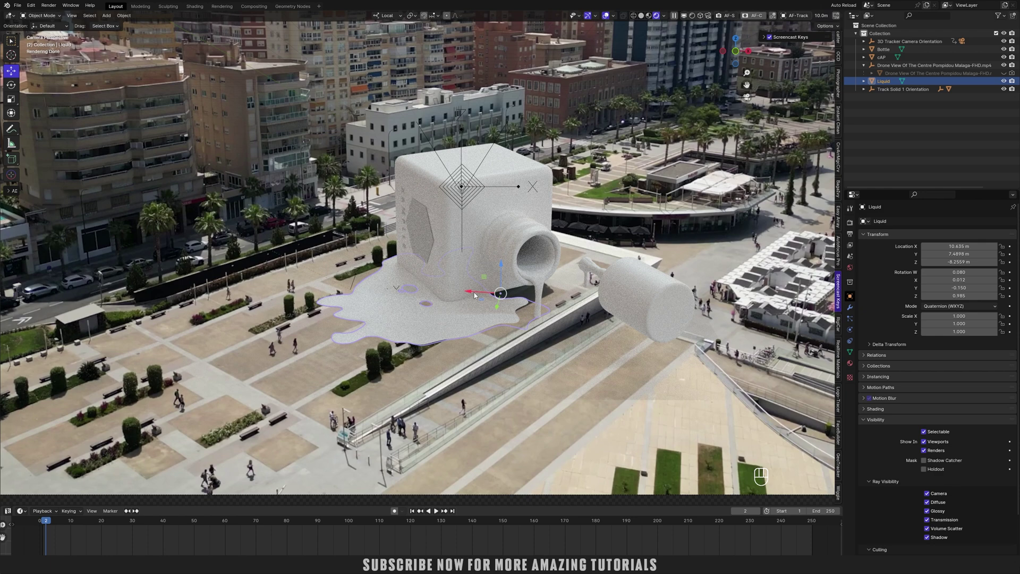
{"action": "left_click_drag", "start_coordinate": [474, 295], "coordinate": [534, 311]}
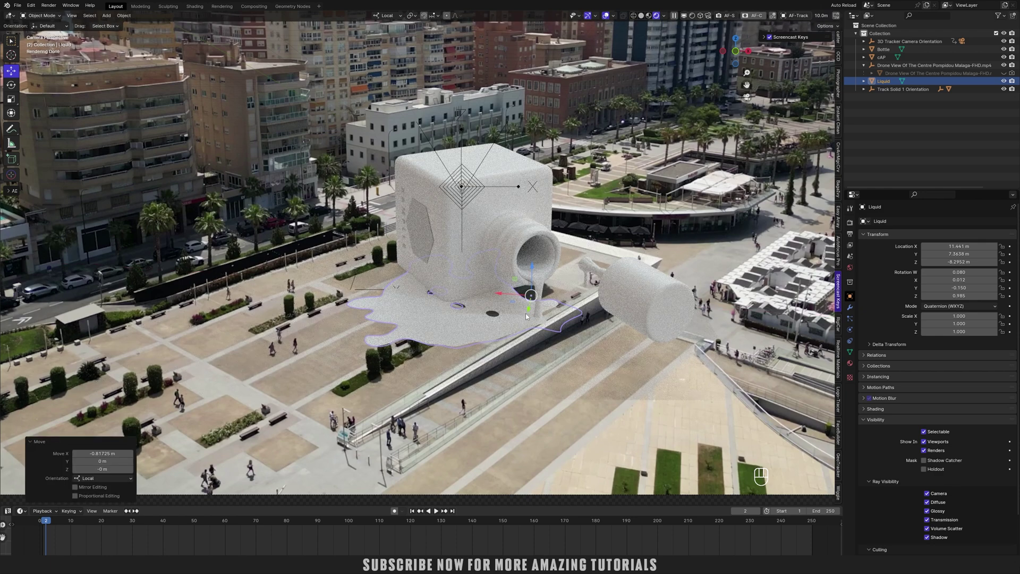
{"action": "key", "text": "s"}
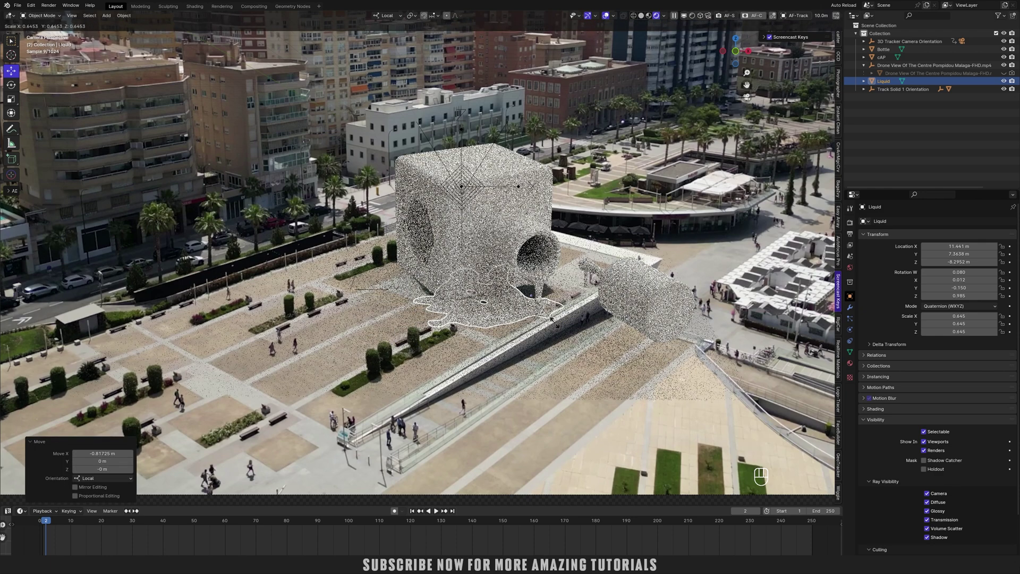
{"action": "left_click", "coordinate": [502, 320]}
Rotate the liquid puddle to line up with the plaza and shift it about 0.33 m along its local X axis
{"action": "key", "text": "space"}
{"action": "key", "text": "r"}
{"action": "left_click_drag", "start_coordinate": [556, 304], "coordinate": [523, 294]}
{"action": "key", "text": "space"}
{"action": "key", "text": "g"}
{"action": "left_click_drag", "start_coordinate": [484, 304], "coordinate": [486, 299]}
Stretch the liquid along local Z to a scale of about 1.072 and nudge it about 0.01 m along that axis before and after
{"action": "scroll", "coordinate": [482, 291], "scroll_direction": "up", "scroll_amount": 4}
{"action": "middle_click_drag", "start_coordinate": [531, 300], "coordinate": [472, 278], "text": "shift"}
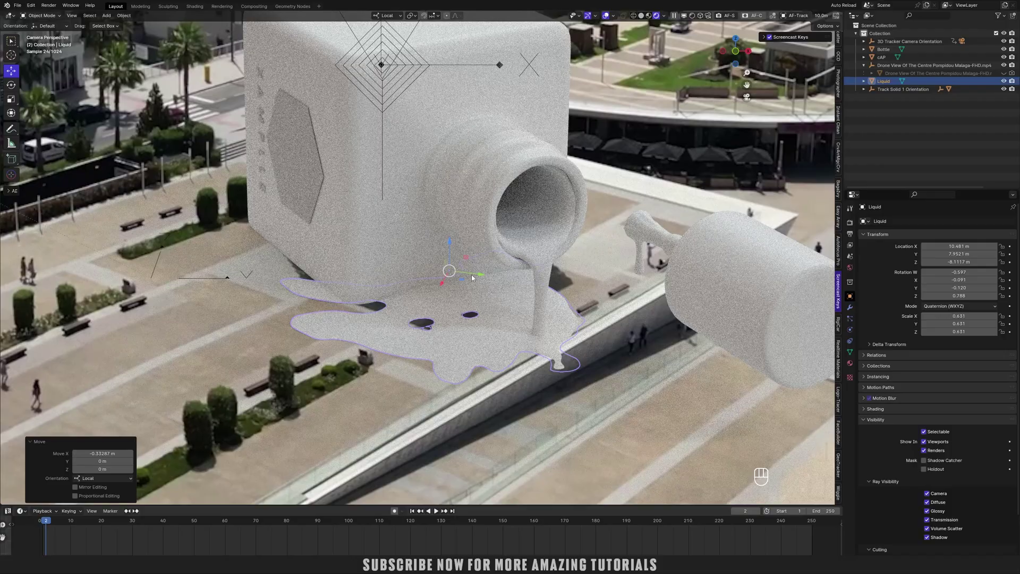
{"action": "left_click_drag", "start_coordinate": [447, 243], "coordinate": [447, 239], "text": "shift"}
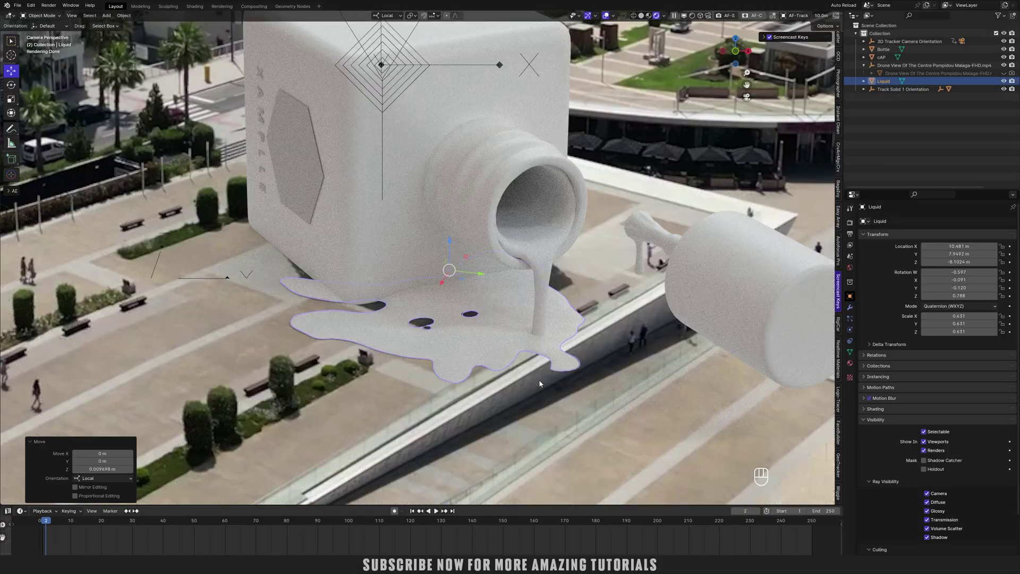
{"action": "key", "text": "s"}
{"action": "key", "text": "z"}
{"action": "left_click", "coordinate": [584, 455]}
{"action": "key", "text": "g"}
{"action": "key", "text": "z"}
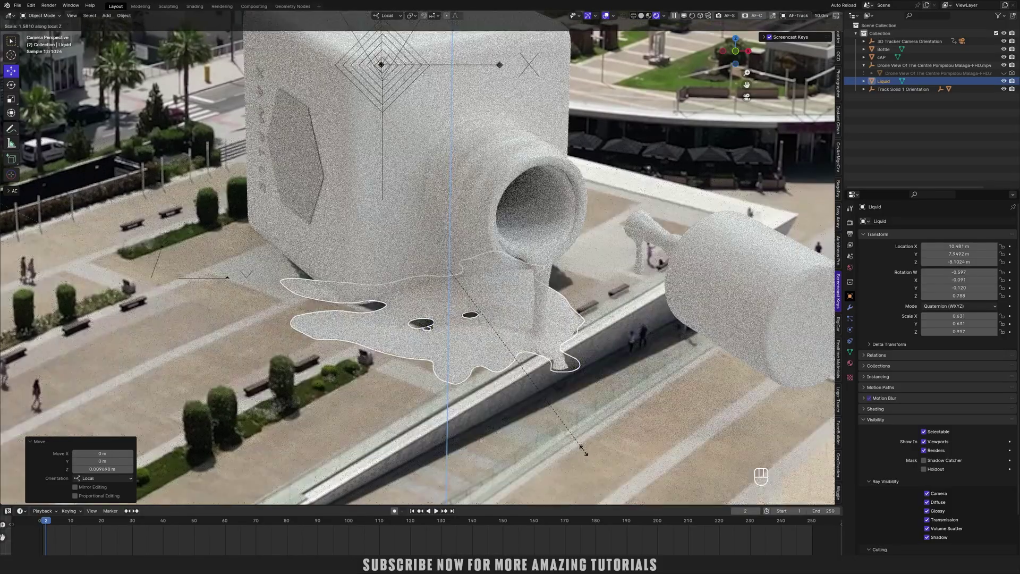
{"action": "left_click", "coordinate": [582, 448]}
Rotate the cap toward the bottle's mouth and move it about 2.15 m along its local Y axis
{"action": "scroll", "coordinate": [551, 341], "scroll_direction": "down", "scroll_amount": 5}
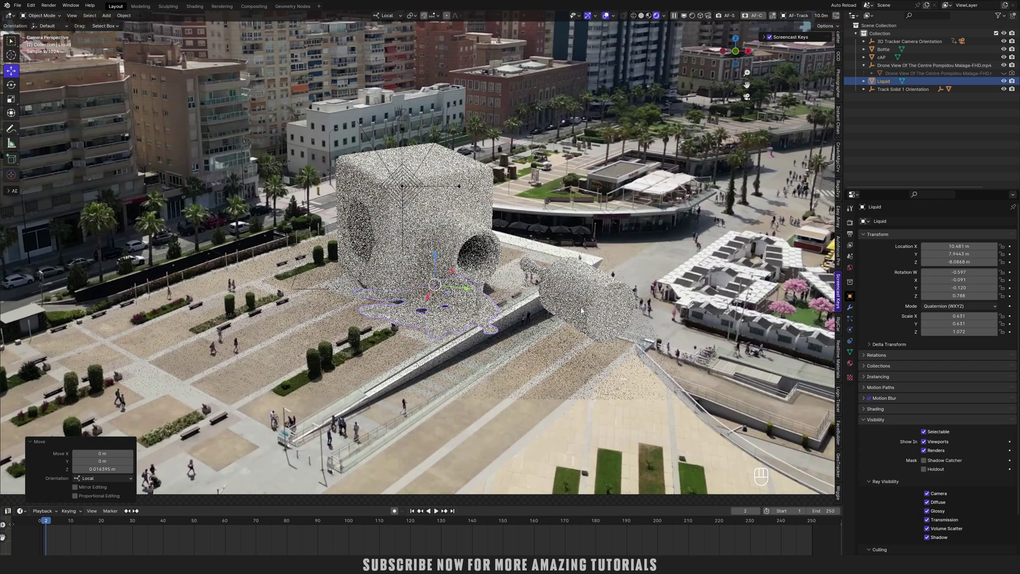
{"action": "left_click", "coordinate": [563, 290]}
{"action": "key", "text": "space"}
{"action": "key", "text": "r"}
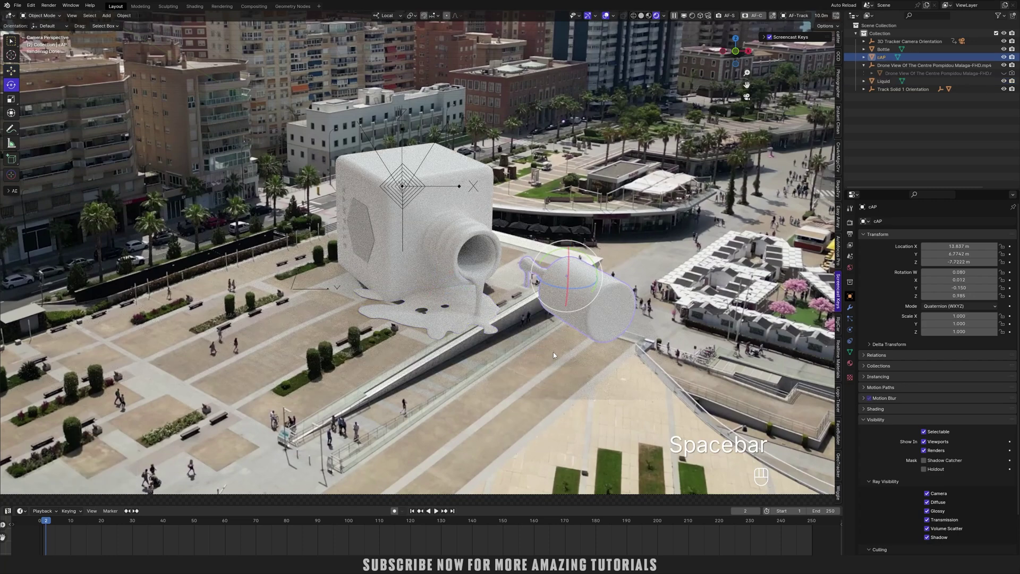
{"action": "left_click_drag", "start_coordinate": [552, 287], "coordinate": [510, 275]}
{"action": "left_click", "coordinate": [596, 277]}
{"action": "key", "text": "space"}
{"action": "key", "text": "g"}
Tilt the cap about 29.3° around its local Y axis
{"action": "key", "text": "r"}
{"action": "key", "text": "y"}
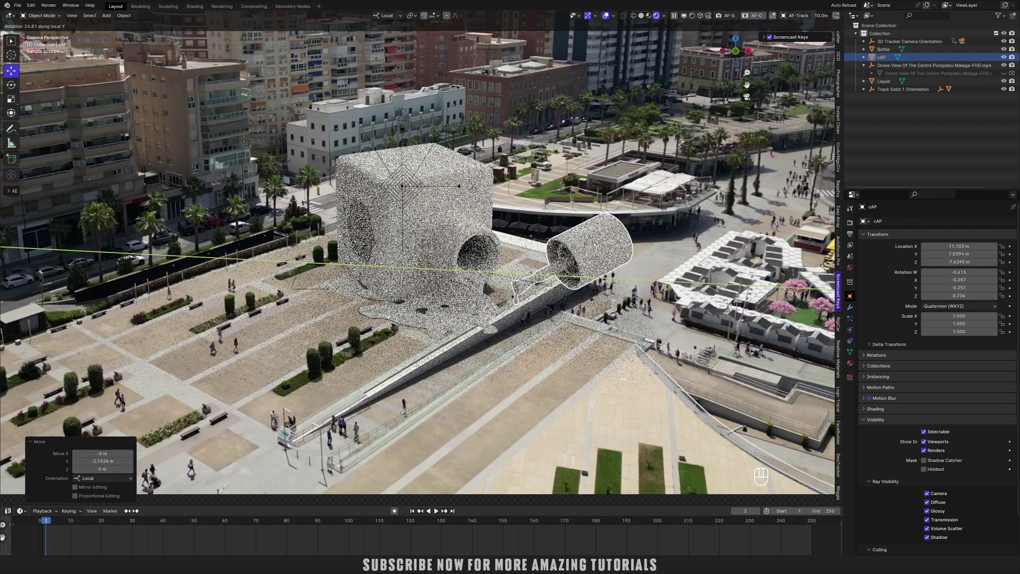
{"action": "left_click", "coordinate": [488, 270]}
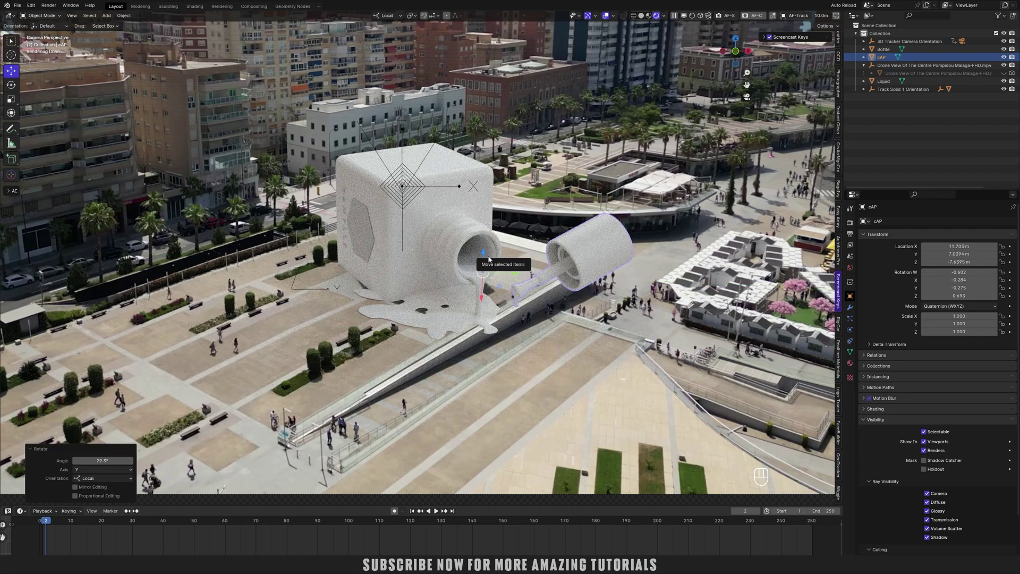
Lift the cap into the air beside the bottle's upper edge, ending with a move of about 1.64 m along local Z
{"action": "key", "text": "g"}
{"action": "left_click", "coordinate": [456, 176]}
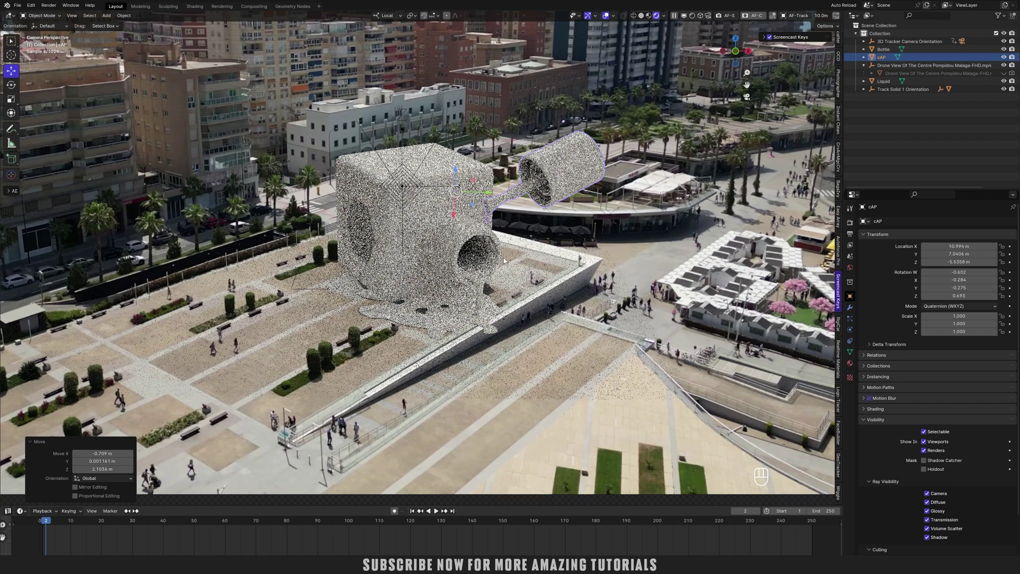
{"action": "key", "text": "g"}
{"action": "left_click", "coordinate": [462, 223]}
{"action": "key", "text": "g"}
{"action": "left_click", "coordinate": [461, 216]}
{"action": "left_click_drag", "start_coordinate": [462, 216], "coordinate": [463, 171]}
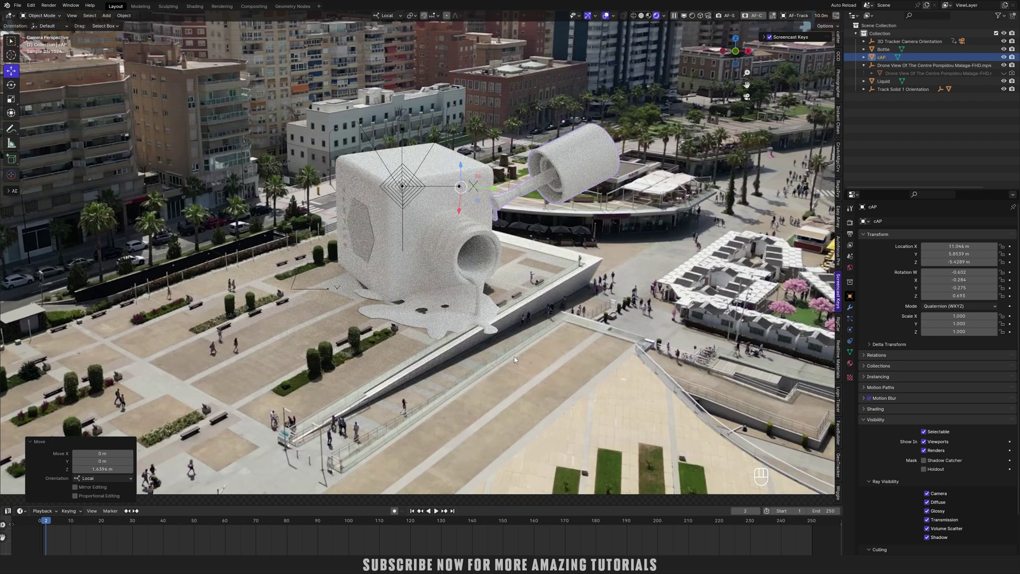
Enlarge the timeline area, split it horizontally, and turn the upper part into a Shader Editor showing the Cap material's nodes
{"action": "left_click_drag", "start_coordinate": [510, 506], "coordinate": [553, 374]}
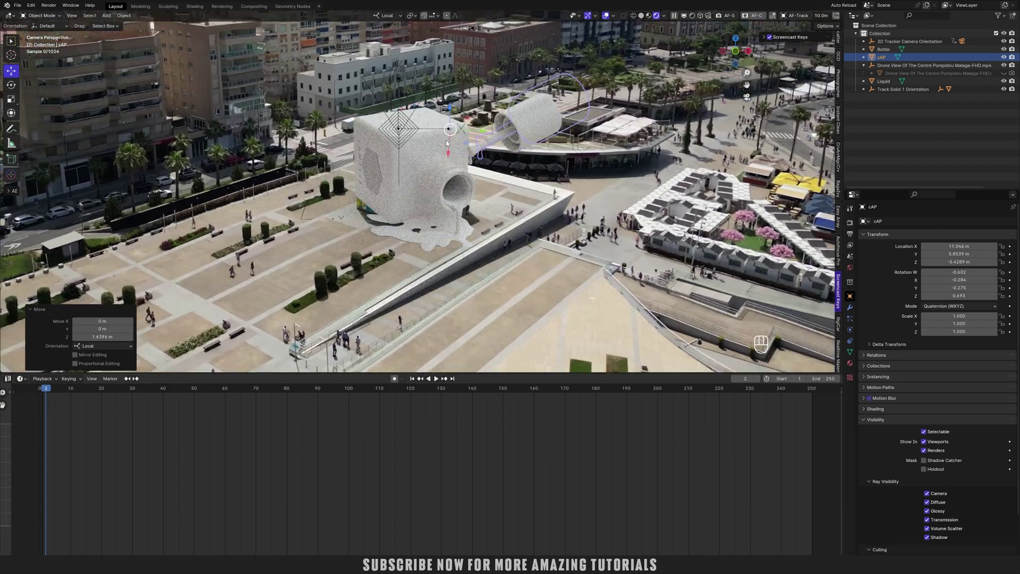
{"action": "scroll", "coordinate": [446, 142], "scroll_direction": "up", "scroll_amount": 2}
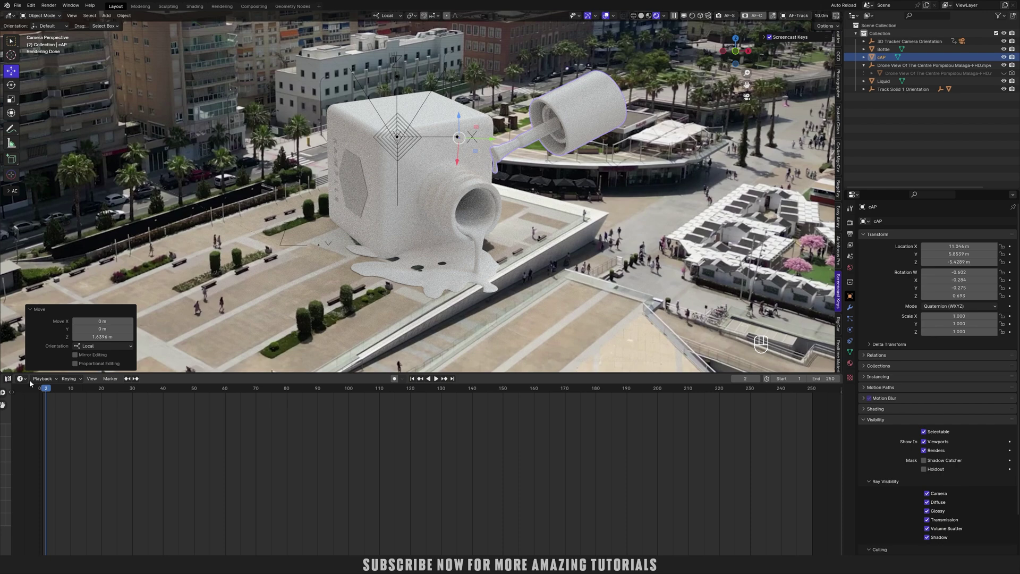
{"action": "left_click", "coordinate": [22, 379]}
{"action": "left_click_drag", "start_coordinate": [841, 374], "coordinate": [839, 540]}
{"action": "left_click", "coordinate": [21, 379]}
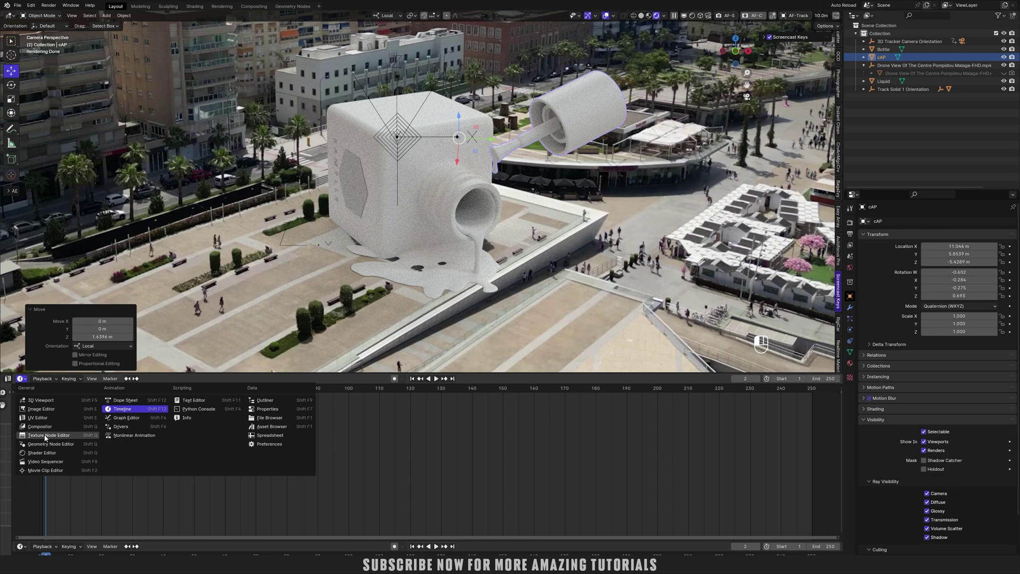
{"action": "left_click", "coordinate": [48, 453]}
{"action": "key", "text": "Home"}
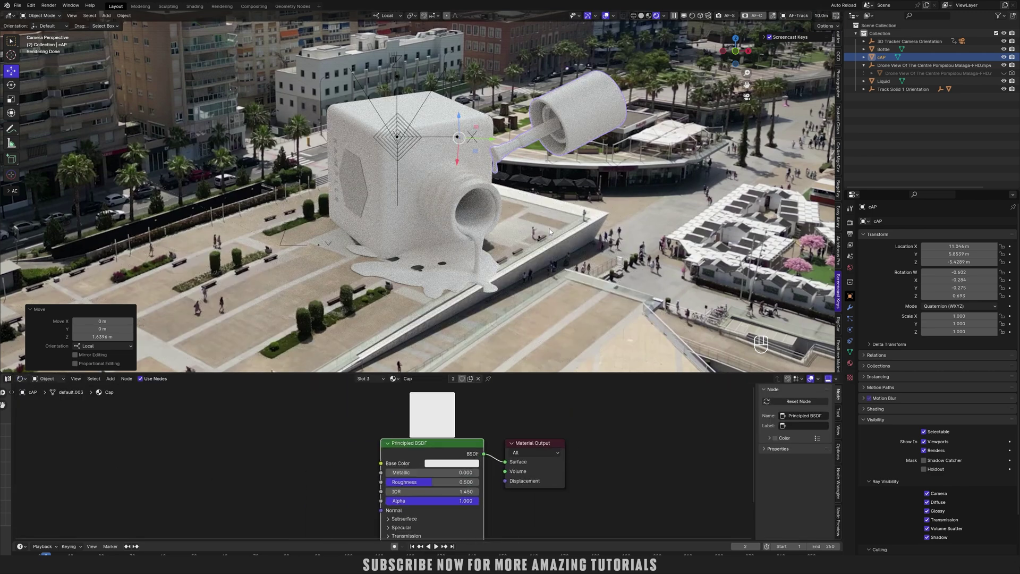
{"action": "middle_click_drag", "start_coordinate": [342, 477], "coordinate": [364, 461]}
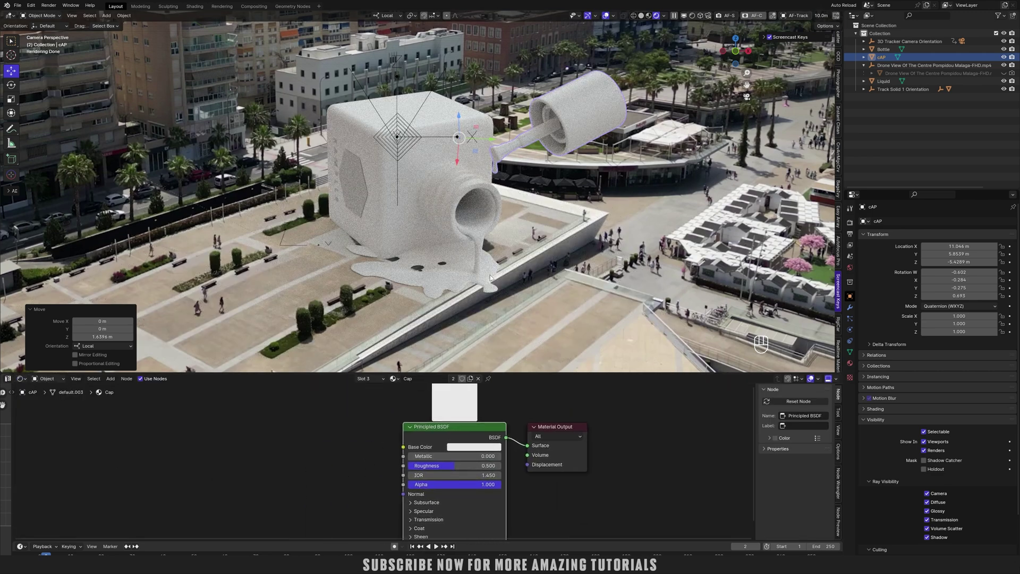
Give the Cap material a near-black base color with value 0.004, metallic 0.955 and roughness 0.144
{"action": "left_click", "coordinate": [850, 363]}
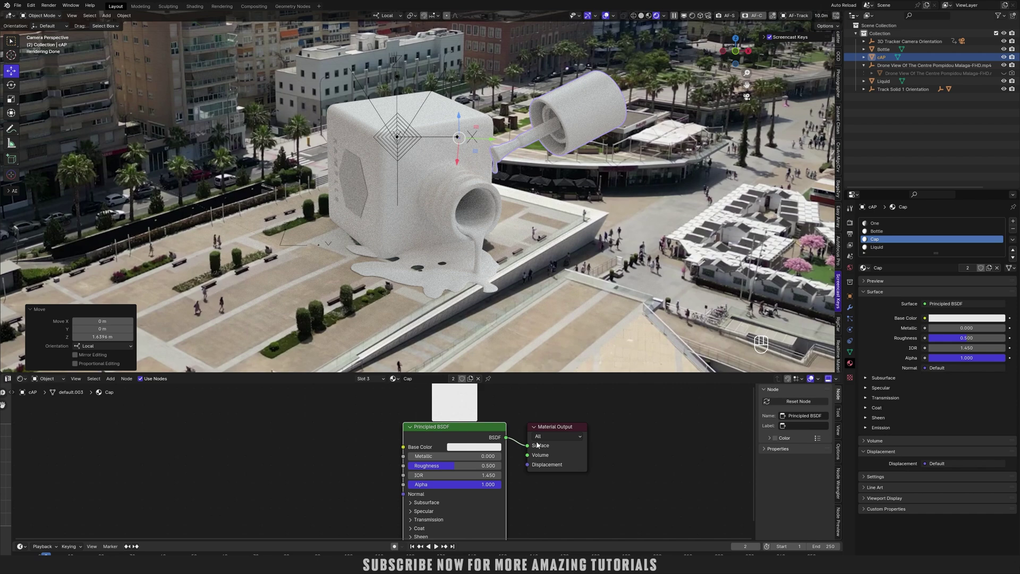
{"action": "left_click", "coordinate": [489, 446]}
{"action": "left_click_drag", "start_coordinate": [456, 364], "coordinate": [454, 373]}
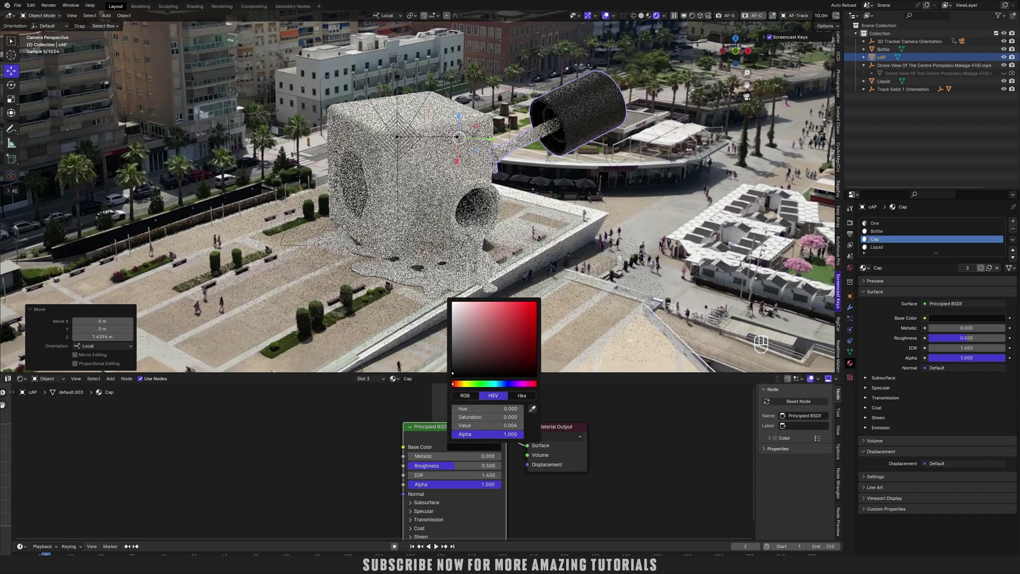
{"action": "mouse_move", "coordinate": [421, 457]}
{"action": "left_mouse_down"}
{"action": "mouse_move", "coordinate": [497, 456]}
{"action": "mouse_move", "coordinate": [423, 465]}
{"action": "left_mouse_up"}
{"action": "left_click", "coordinate": [335, 482]}
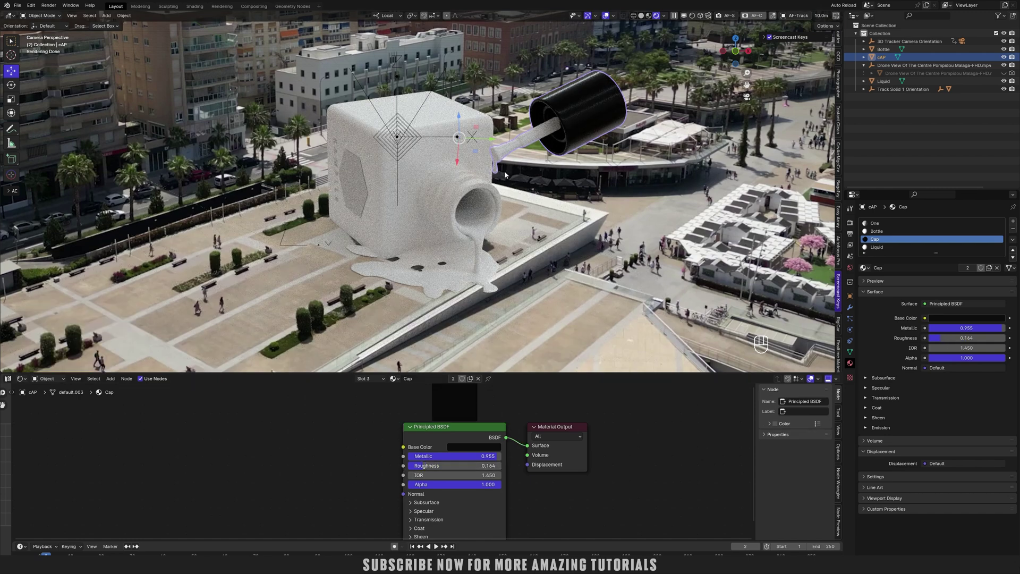
Add a Glass BSDF to the Bottle material, connect it to the Material Output surface, and set the Principled BSDF aside
{"action": "left_click", "coordinate": [386, 162]}
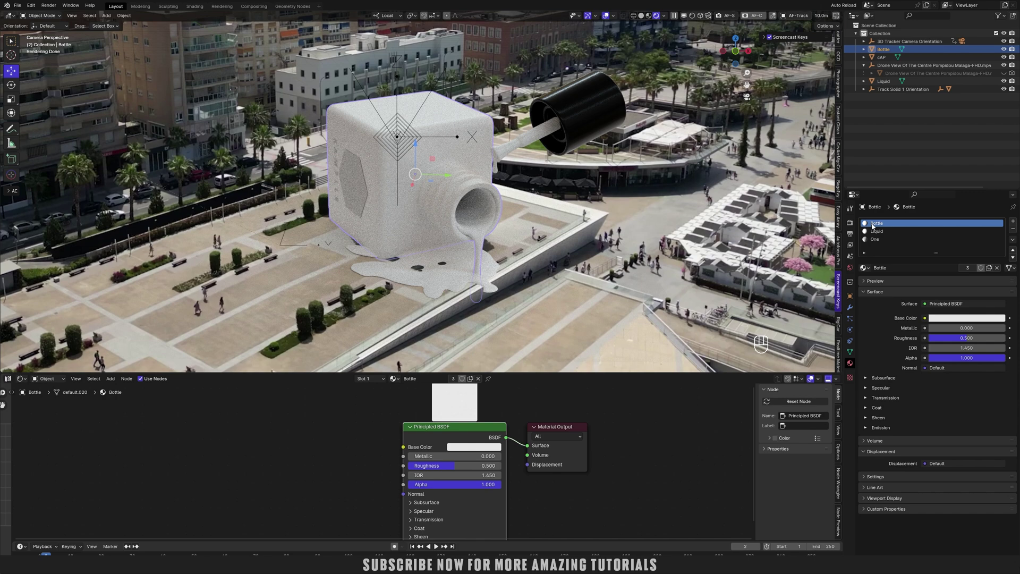
{"action": "middle_click_drag", "start_coordinate": [291, 436], "coordinate": [300, 421]}
{"action": "scroll", "coordinate": [335, 461], "scroll_direction": "up", "scroll_amount": 1}
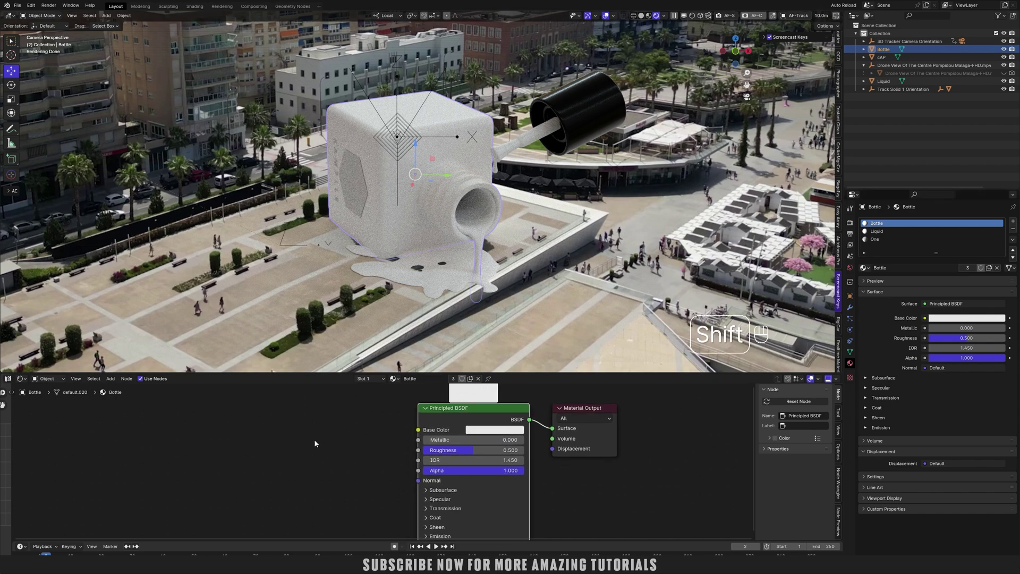
{"action": "key", "text": "shift+a"}
{"action": "type", "text": "gl"}
{"action": "left_click", "coordinate": [340, 454]}
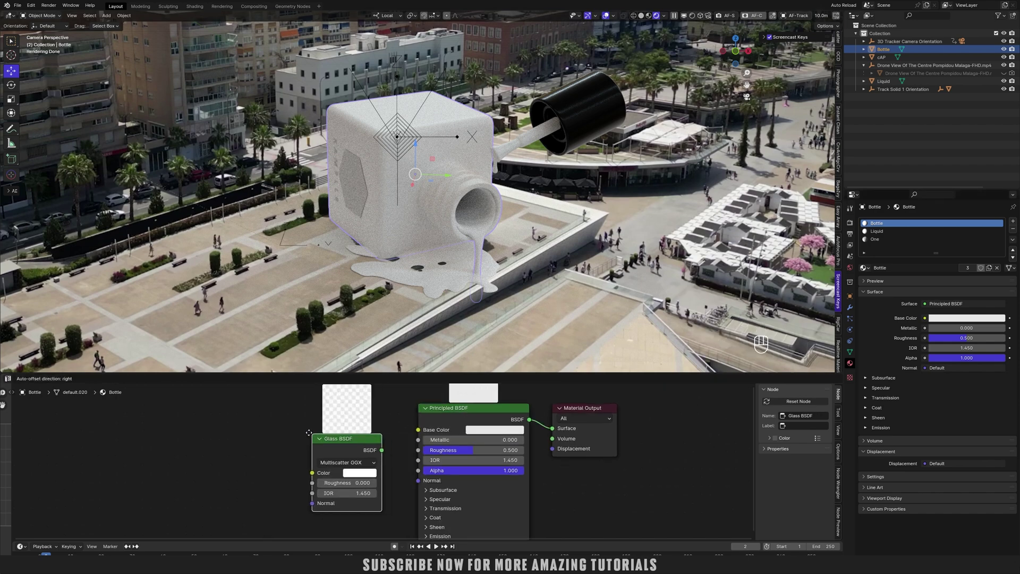
{"action": "left_click_drag", "start_coordinate": [524, 434], "coordinate": [552, 428]}
{"action": "left_click_drag", "start_coordinate": [468, 408], "coordinate": [200, 439]}
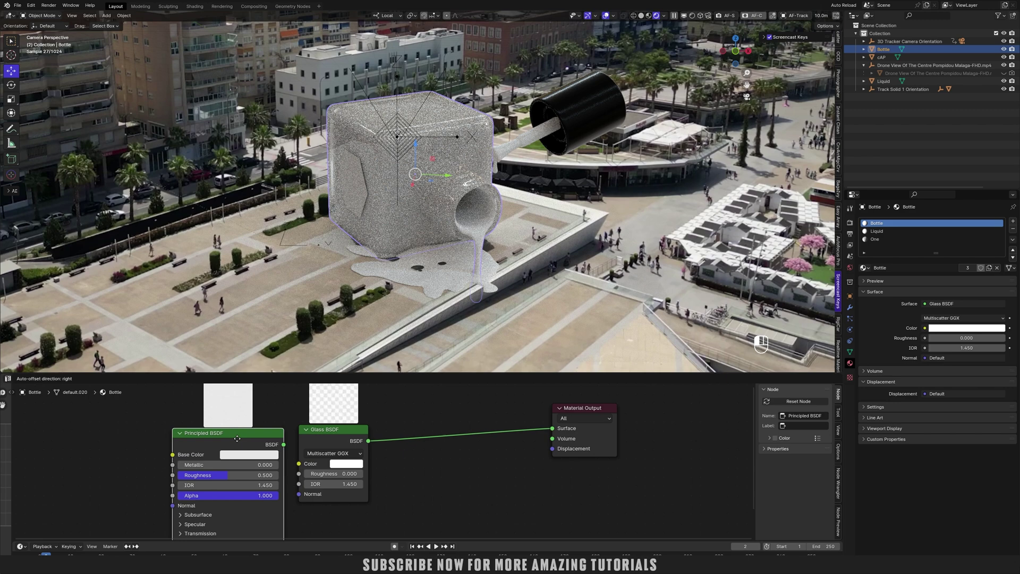
Set the Liquid material's metallic to 1.000 and its base color to saturated bright red
{"action": "left_click", "coordinate": [876, 231]}
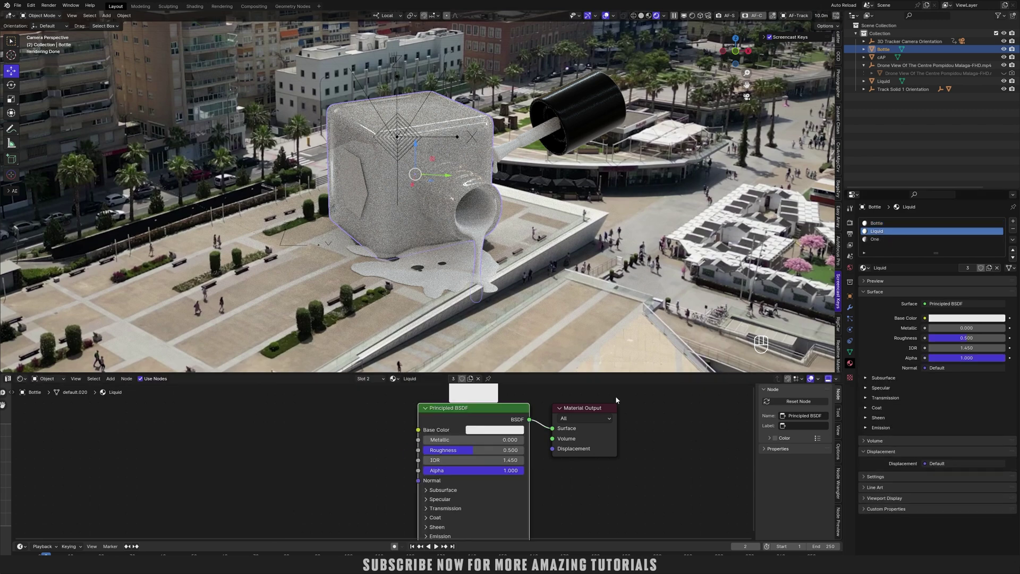
{"action": "left_click_drag", "start_coordinate": [456, 440], "coordinate": [531, 440]}
{"action": "left_click", "coordinate": [494, 430]}
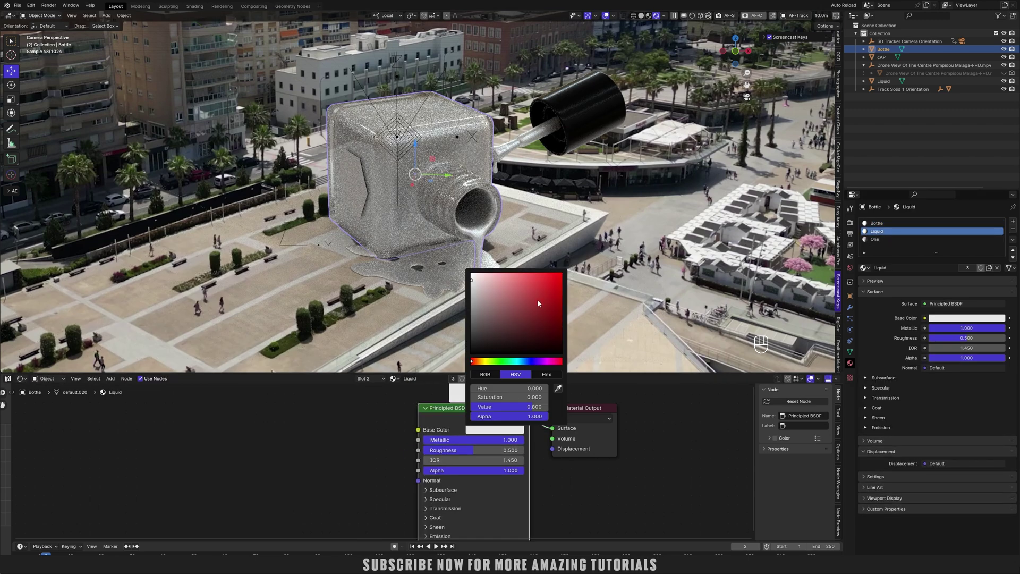
{"action": "left_click", "coordinate": [563, 275]}
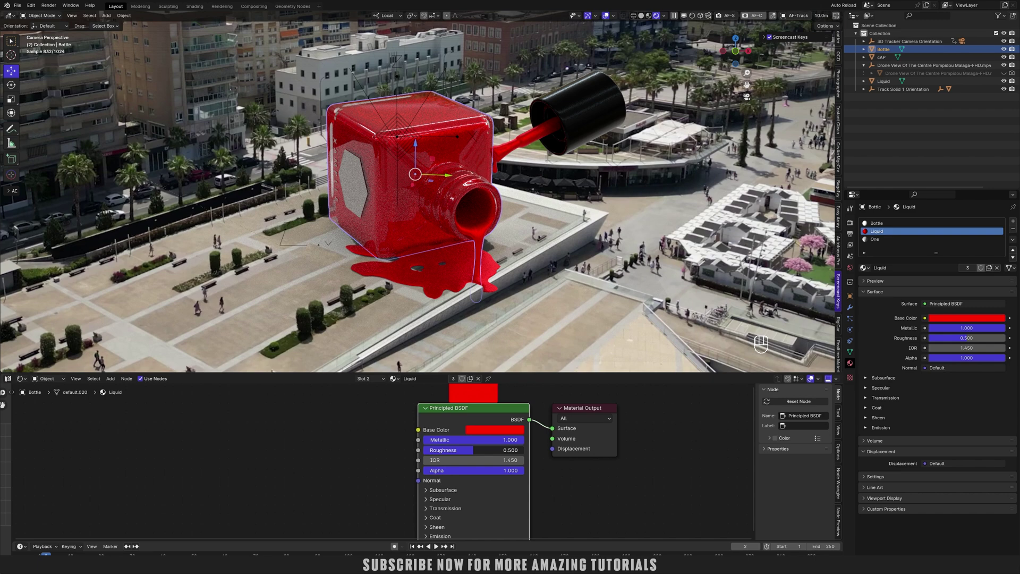
Set the Liquid material's roughness to 0.314 and its IOR to 1.650
{"action": "left_click_drag", "start_coordinate": [473, 450], "coordinate": [455, 450]}
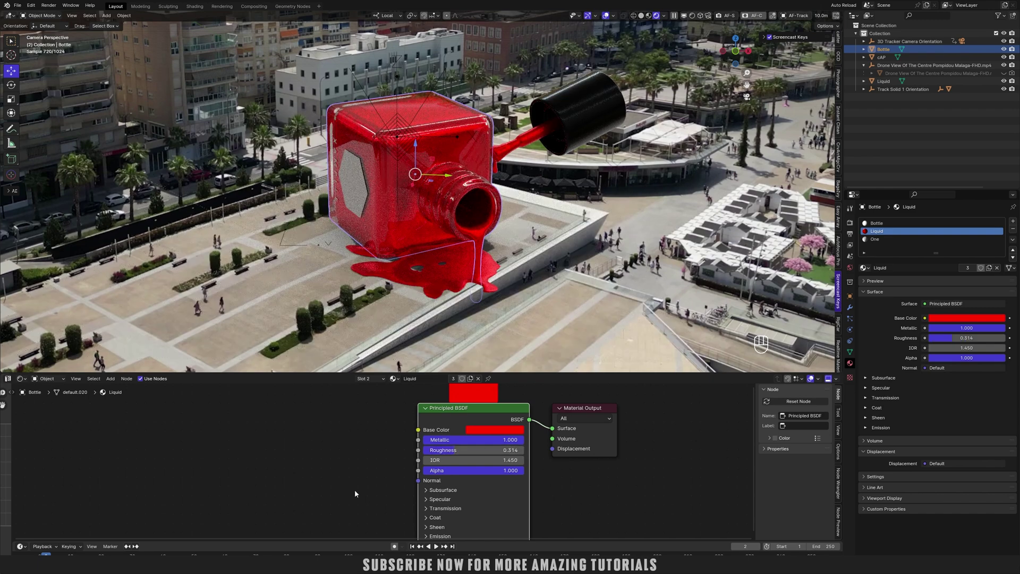
{"action": "left_click_drag", "start_coordinate": [454, 460], "coordinate": [436, 459], "text": "shift"}
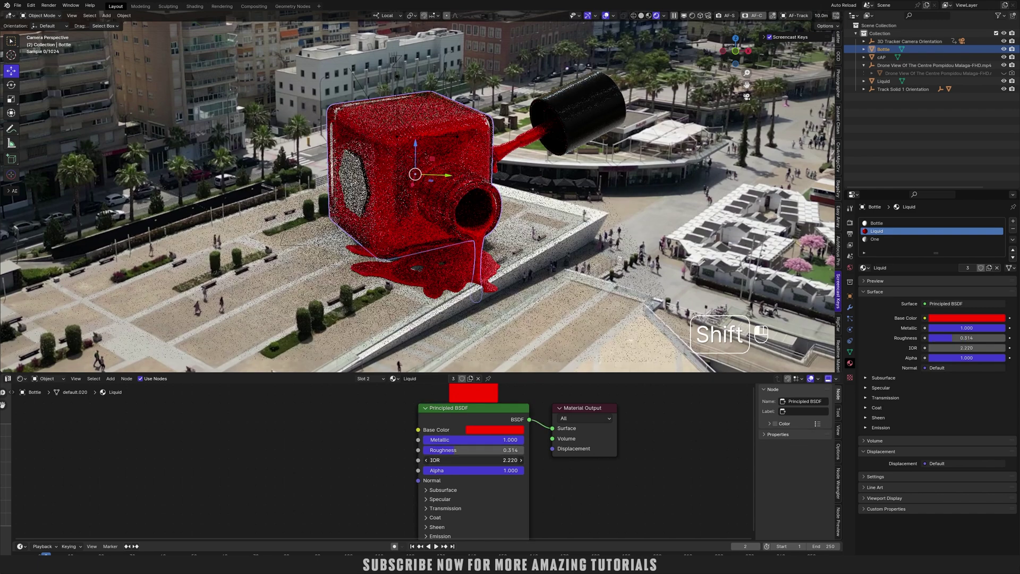
{"action": "left_click_drag", "start_coordinate": [510, 459], "coordinate": [465, 459], "text": "shift"}
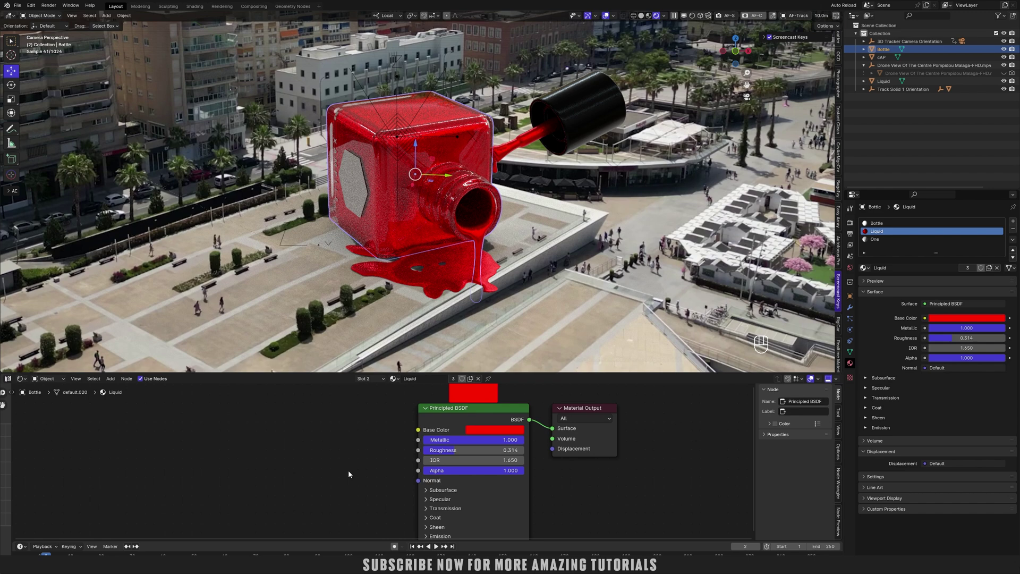
Add a Sun light to the scene and raise its irradiance so the objects cast shadows on the plaza
{"action": "scroll", "coordinate": [349, 461], "scroll_direction": "down", "scroll_amount": 2}
{"action": "scroll", "coordinate": [350, 451], "scroll_direction": "down", "scroll_amount": 2}
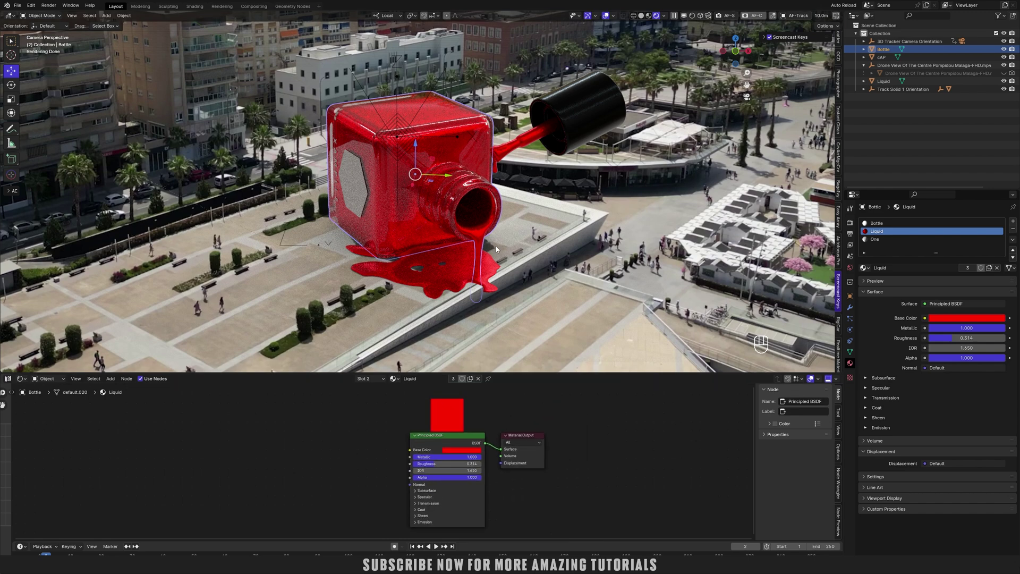
{"action": "scroll", "coordinate": [447, 266], "scroll_direction": "down", "scroll_amount": 1}
{"action": "key", "text": "shift+a"}
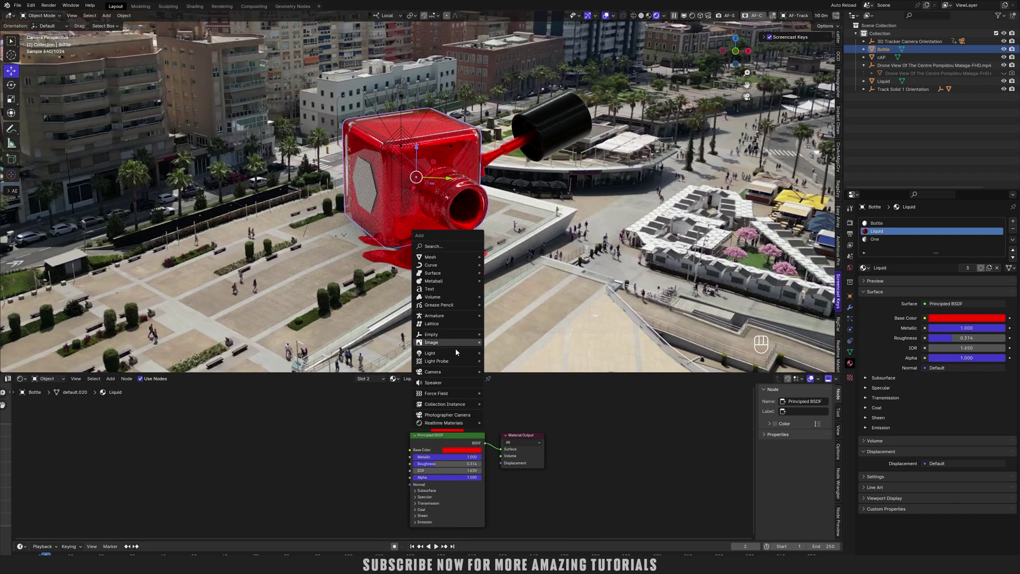
{"action": "mouse_move", "coordinate": [456, 352]}
{"action": "left_click", "coordinate": [505, 362]}
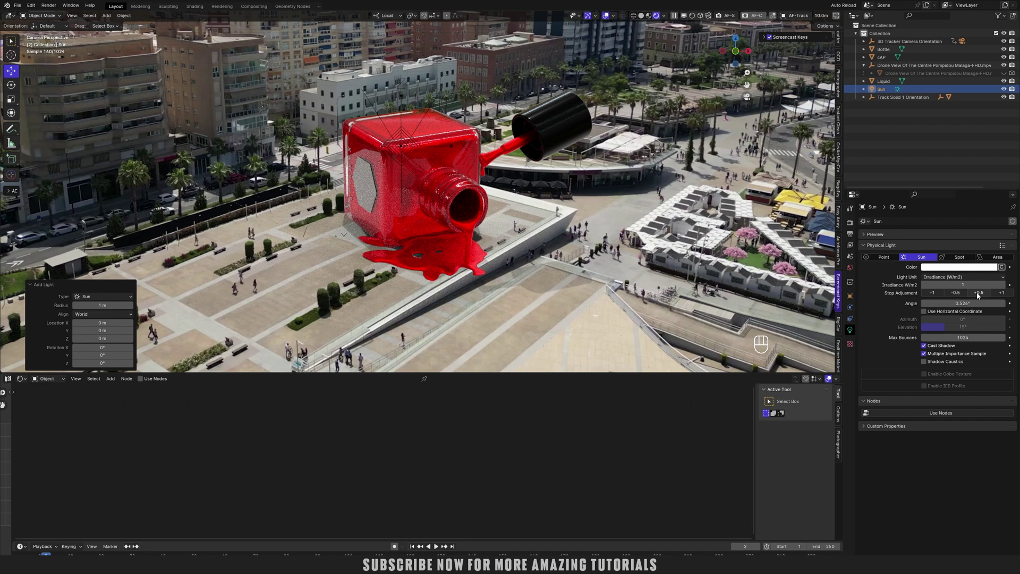
{"action": "left_click_drag", "start_coordinate": [977, 285], "coordinate": [993, 285], "text": "shift"}
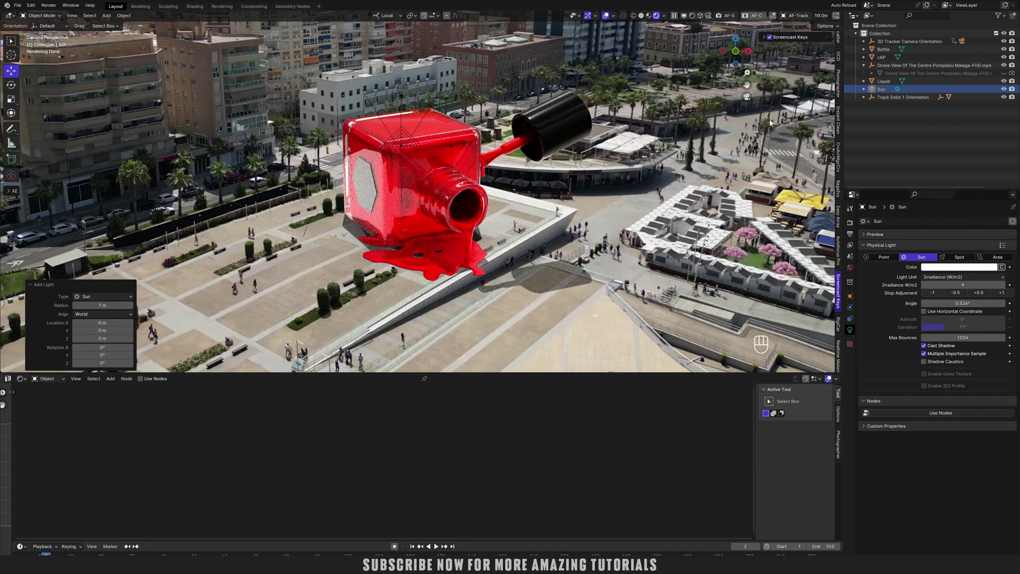
{"action": "key", "text": "n"}
{"action": "key", "text": "n"}
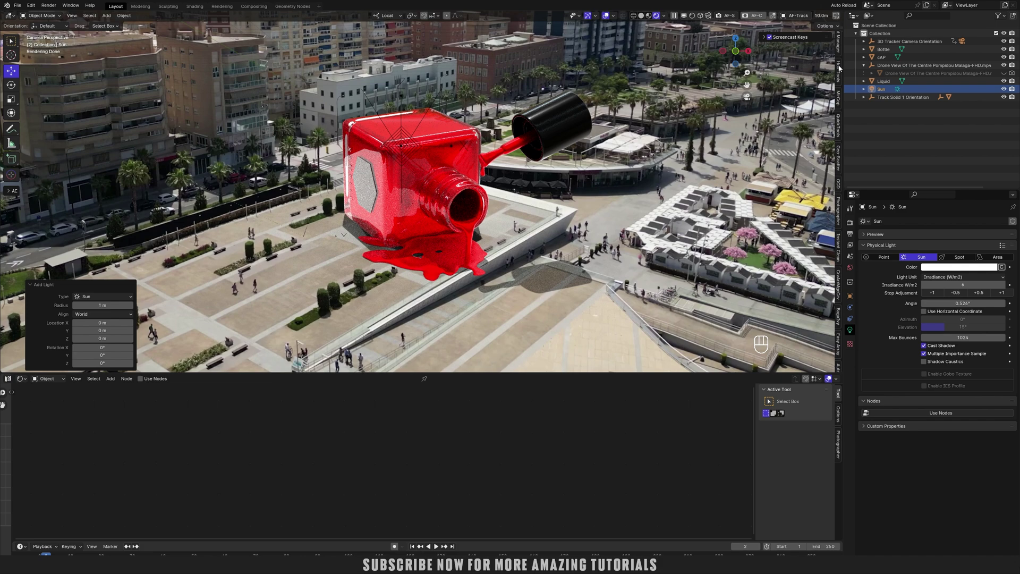
Tilt the Sun light slightly on X and Y, set its angle to 0.766°, and raise its irradiance
{"action": "left_click", "coordinate": [838, 46]}
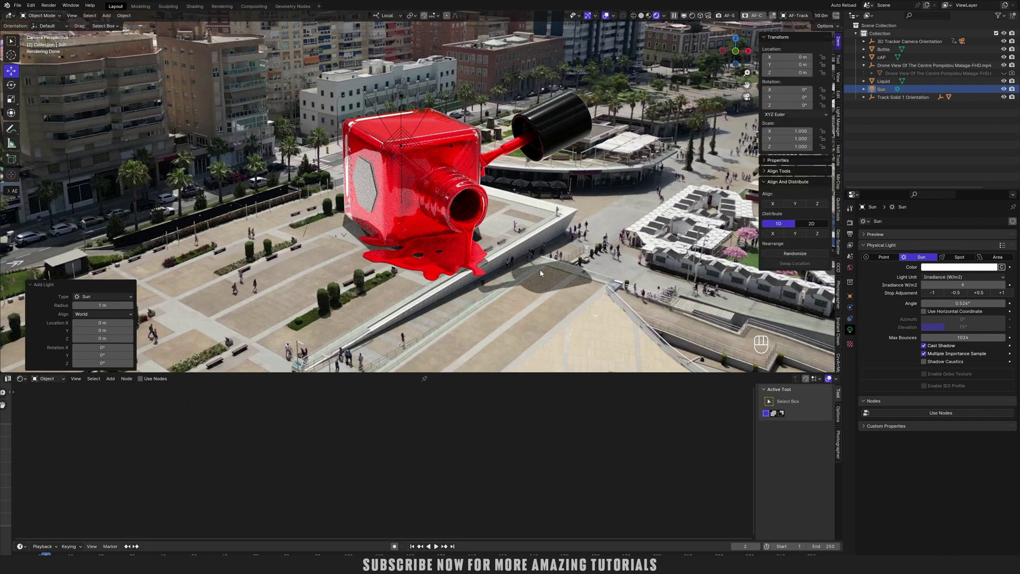
{"action": "mouse_move", "coordinate": [781, 90]}
{"action": "left_mouse_down"}
{"action": "mouse_move", "coordinate": [797, 99]}
{"action": "mouse_move", "coordinate": [765, 90]}
{"action": "mouse_move", "coordinate": [776, 90]}
{"action": "left_mouse_up"}
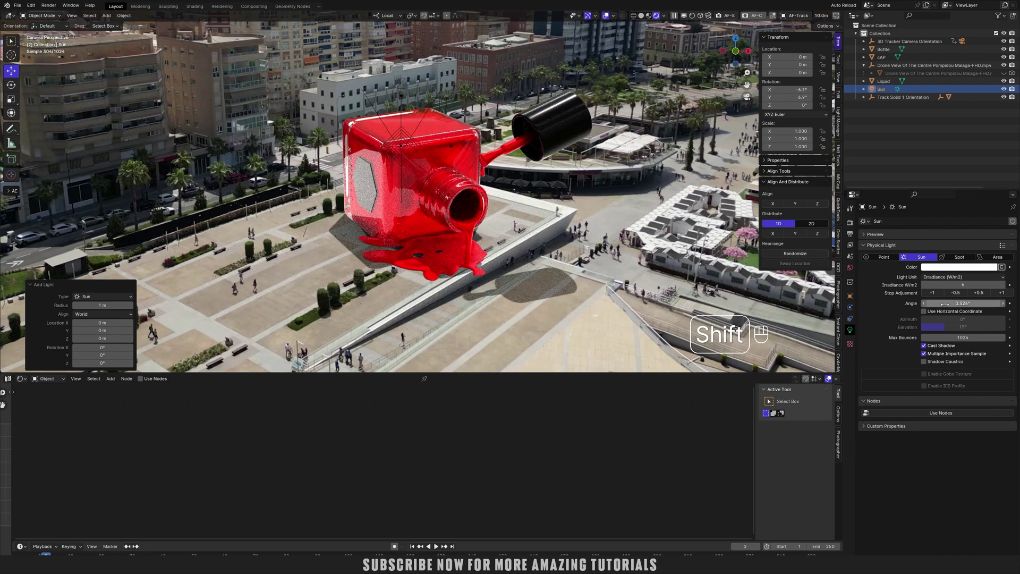
{"action": "left_click_drag", "start_coordinate": [963, 303], "coordinate": [1010, 285], "text": "shift"}
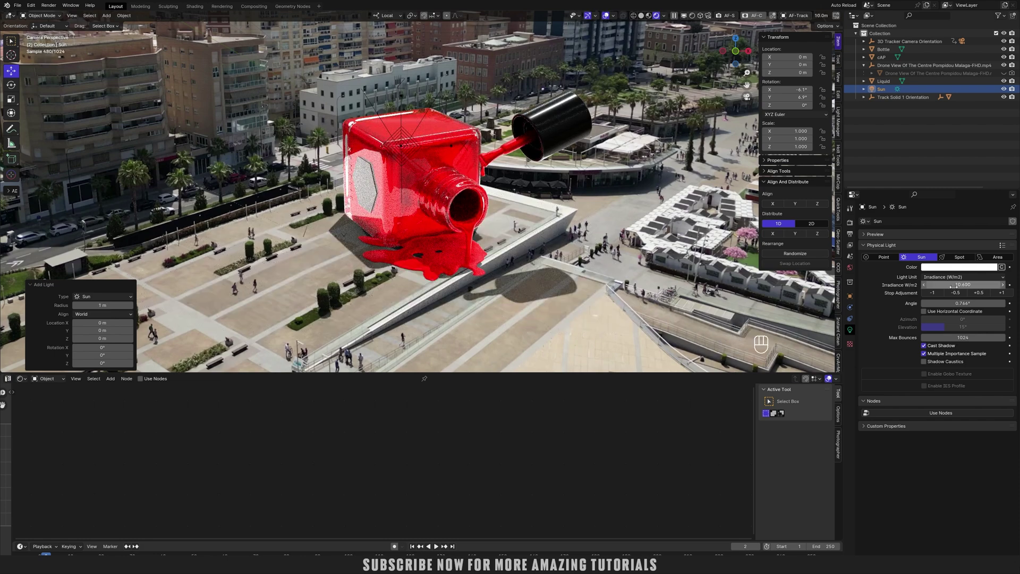
Select the bottle and rename the material in its third slot as text
{"action": "left_click", "coordinate": [349, 186]}
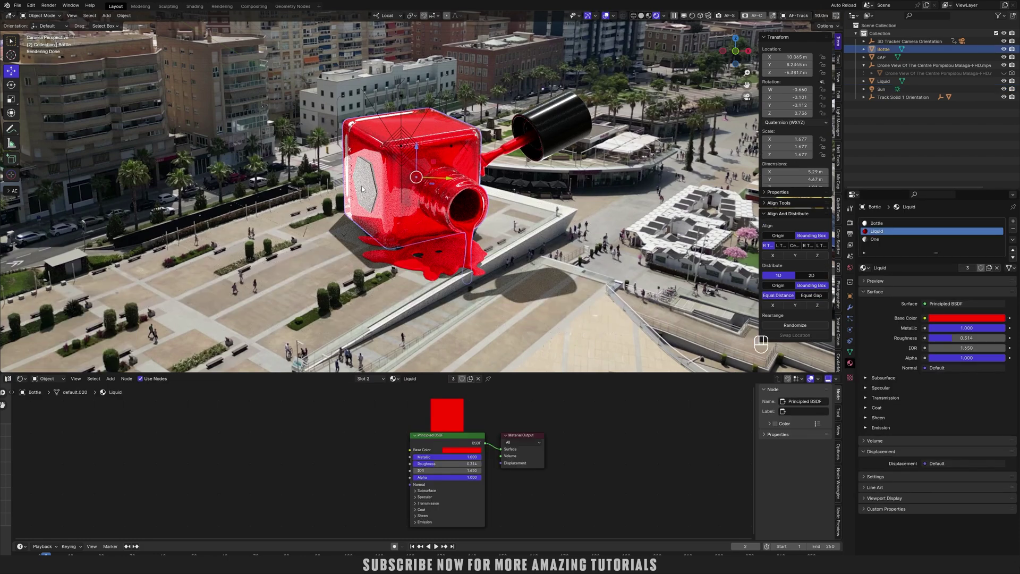
{"action": "left_click", "coordinate": [887, 237]}
{"action": "left_click", "coordinate": [886, 270]}
{"action": "type", "text": "text"}
{"action": "key", "text": "Return"}
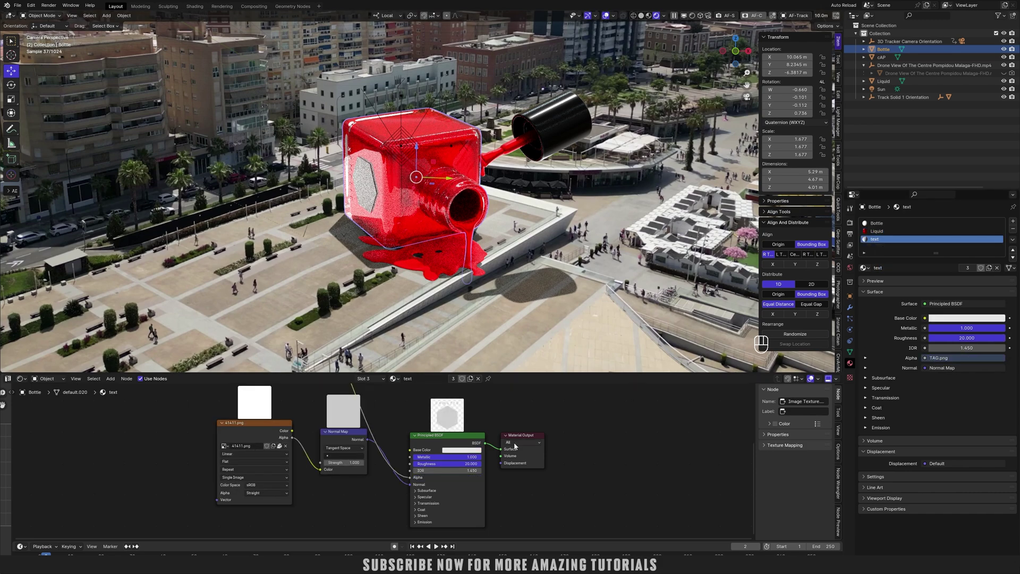
Lower the roughness of the text material's Principled BSDF to 2.545
{"action": "key", "text": "Home"}
{"action": "left_click", "coordinate": [342, 394]}
{"action": "scroll", "coordinate": [394, 470], "scroll_direction": "up", "scroll_amount": 6}
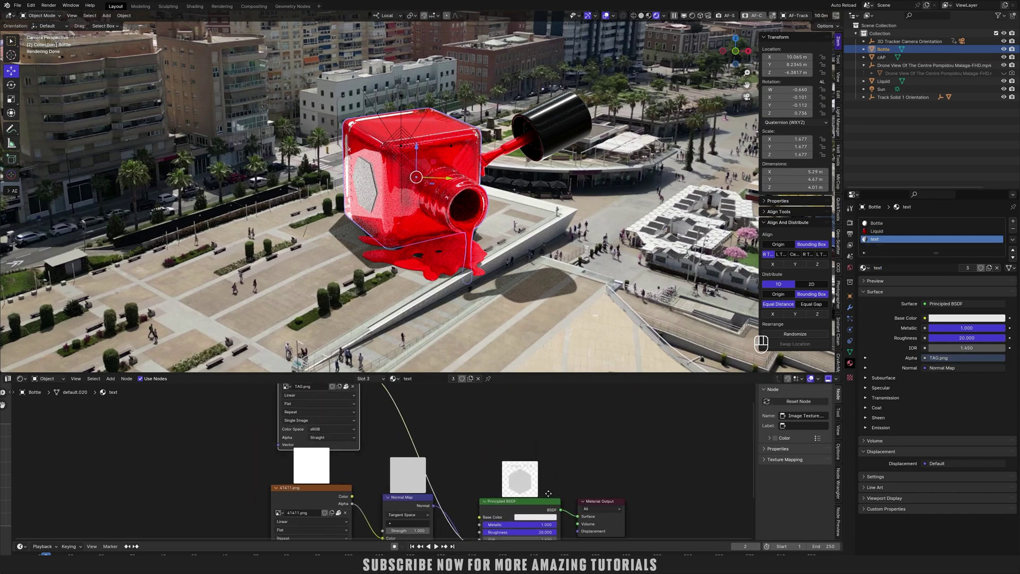
{"action": "middle_click_drag", "start_coordinate": [555, 532], "coordinate": [546, 468]}
{"action": "left_click_drag", "start_coordinate": [546, 469], "coordinate": [499, 470]}
{"action": "scroll", "coordinate": [384, 455], "scroll_direction": "down", "scroll_amount": 3}
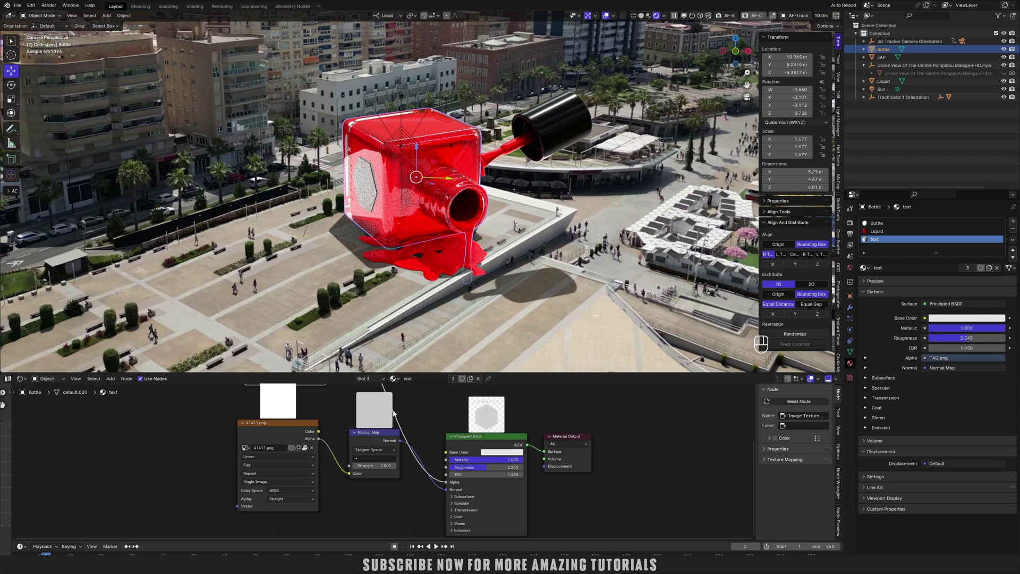
Move the 41411.png texture and Normal Map nodes aside together and enlarge the node editor to reveal the whole network
{"action": "middle_click_drag", "start_coordinate": [372, 451], "coordinate": [386, 502]}
{"action": "left_click_drag", "start_coordinate": [206, 455], "coordinate": [374, 526]}
{"action": "left_click_drag", "start_coordinate": [371, 484], "coordinate": [350, 499]}
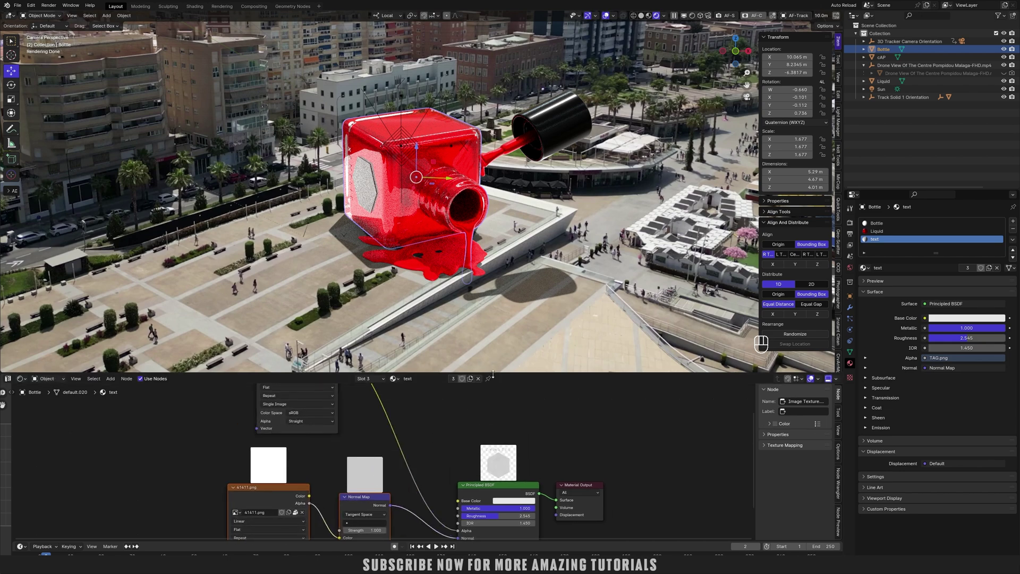
{"action": "left_click_drag", "start_coordinate": [493, 375], "coordinate": [514, 275]}
{"action": "middle_click_drag", "start_coordinate": [405, 326], "coordinate": [380, 365]}
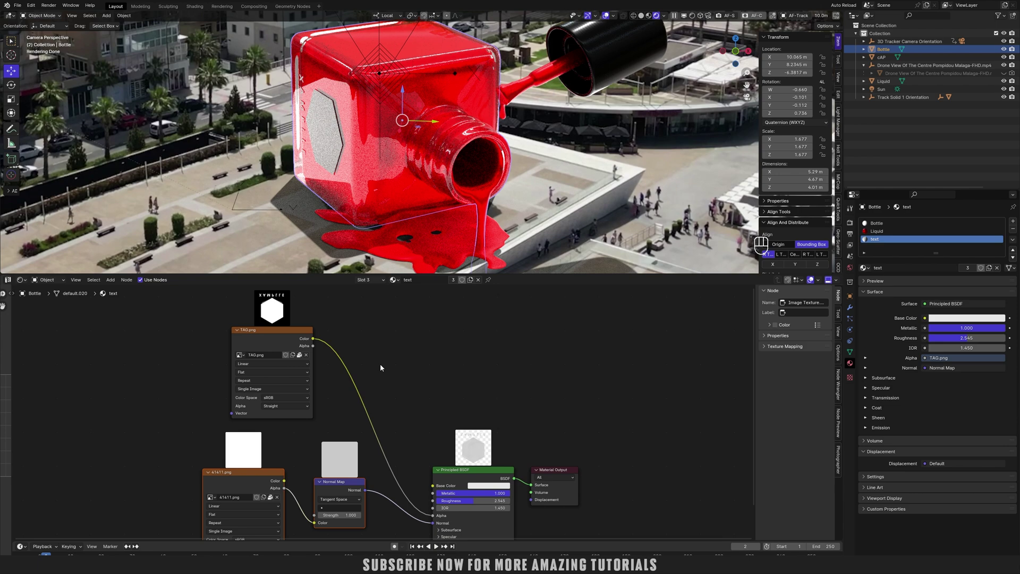
Add a Color Ramp with UV mapping to the text material's base color and move its black stop to 0.245
{"action": "key", "text": "shift+a"}
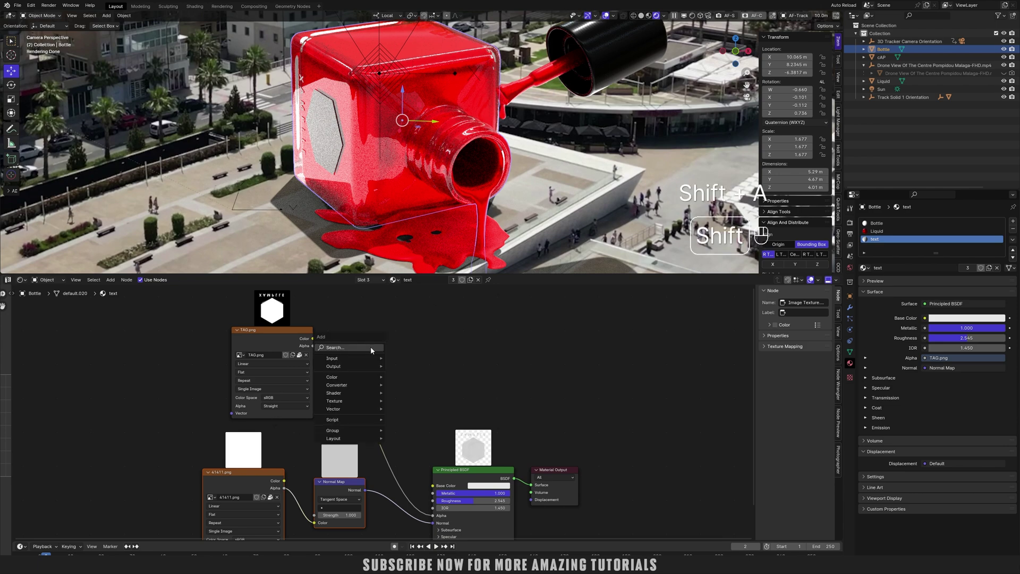
{"action": "type", "text": "colo"}
{"action": "left_click", "coordinate": [391, 367]}
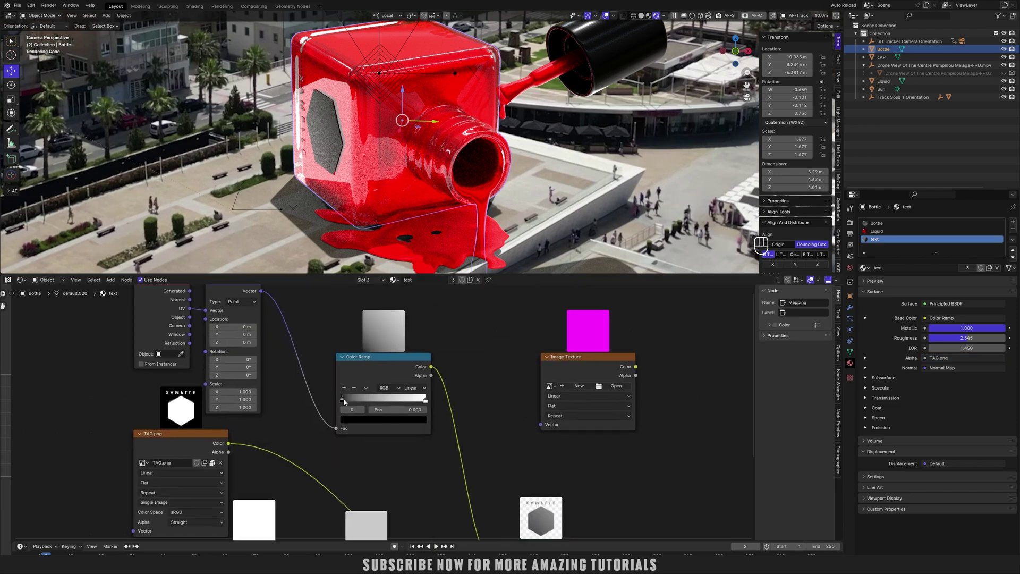
{"action": "left_click_drag", "start_coordinate": [343, 401], "coordinate": [364, 402]}
{"action": "scroll", "coordinate": [445, 470], "scroll_direction": "down", "scroll_amount": 3}
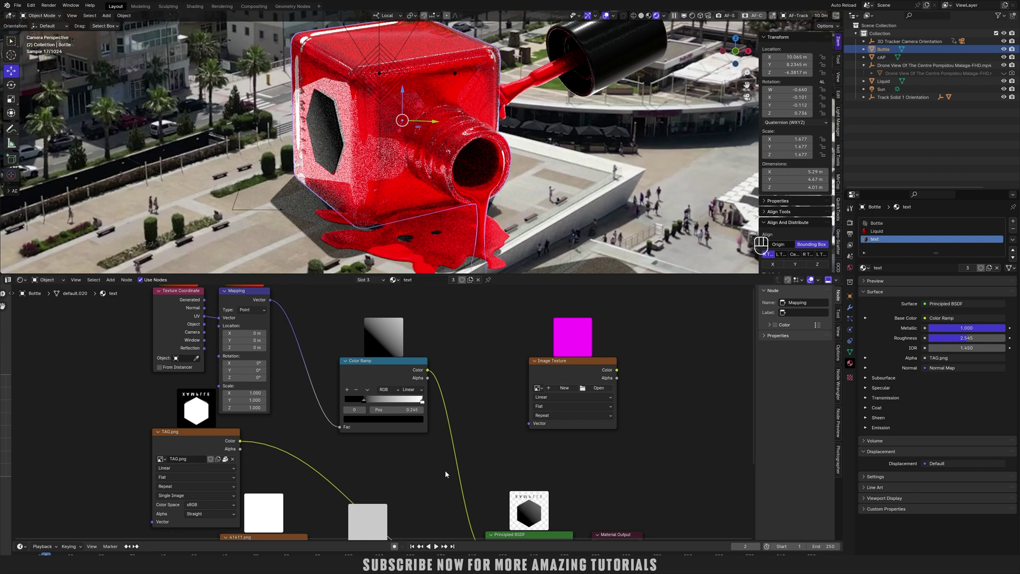
Change the Color Ramp's black stop to a bright saturated blue
{"action": "middle_click_drag", "start_coordinate": [447, 471], "coordinate": [451, 349]}
{"action": "left_click_drag", "start_coordinate": [487, 457], "coordinate": [457, 467]}
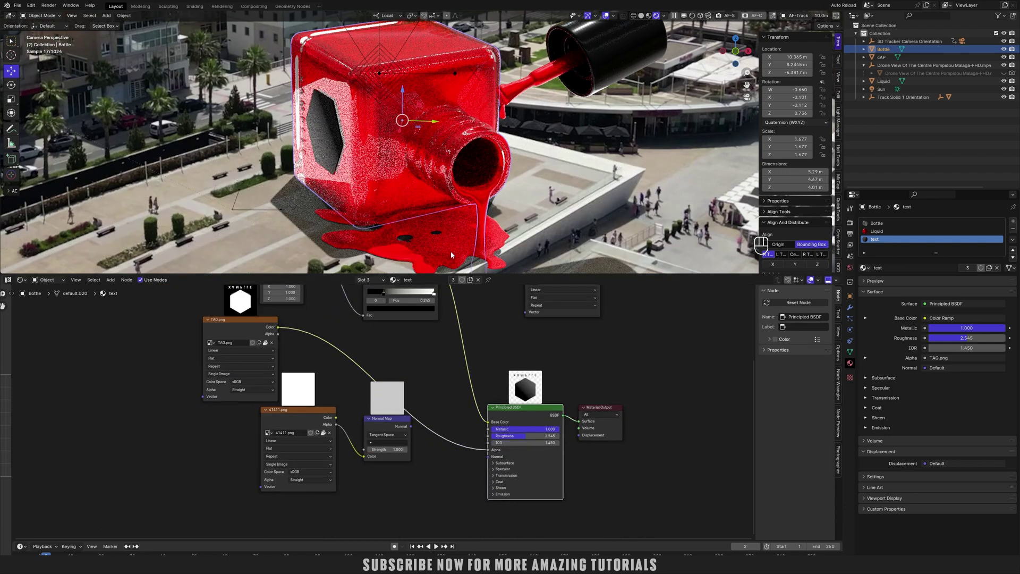
{"action": "middle_click_drag", "start_coordinate": [447, 396], "coordinate": [418, 438]}
{"action": "scroll", "coordinate": [381, 366], "scroll_direction": "up", "scroll_amount": 2}
{"action": "left_click", "coordinate": [372, 345]}
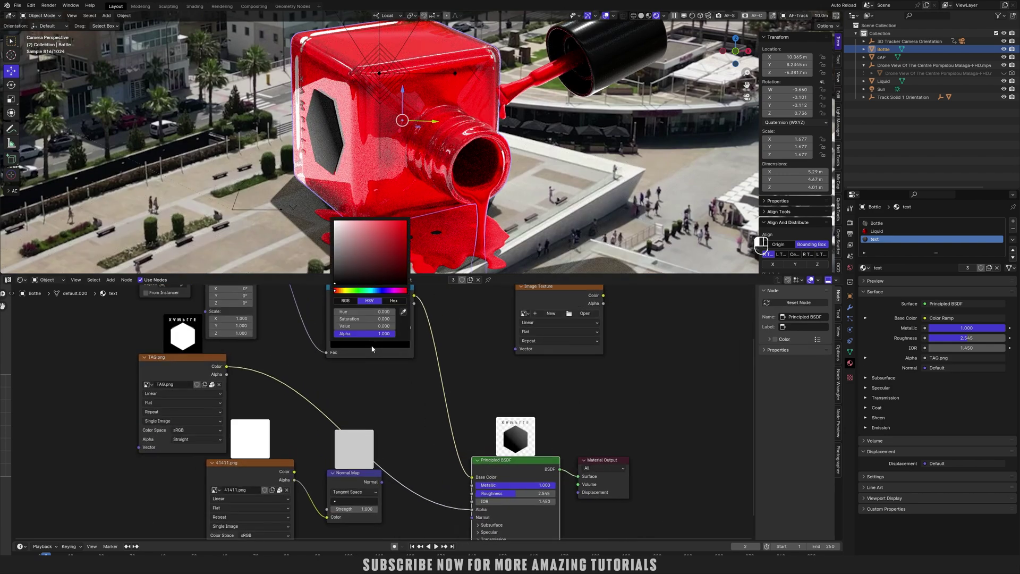
{"action": "left_click", "coordinate": [393, 225]}
{"action": "left_click_drag", "start_coordinate": [346, 291], "coordinate": [390, 291]}
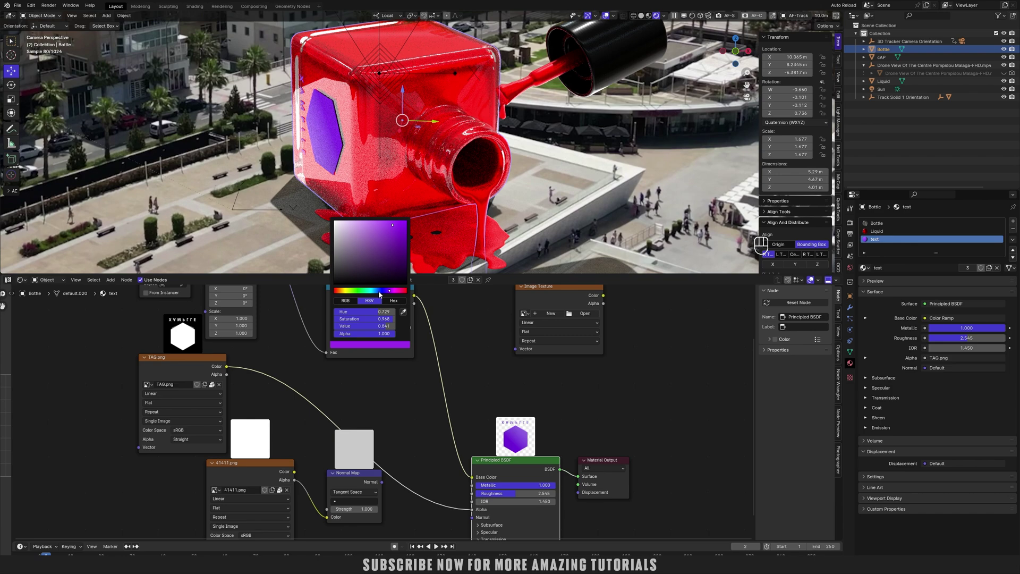
{"action": "left_click", "coordinate": [379, 292]}
{"action": "scroll", "coordinate": [442, 413], "scroll_direction": "down", "scroll_amount": 2}
{"action": "middle_click_drag", "start_coordinate": [432, 423], "coordinate": [409, 464]}
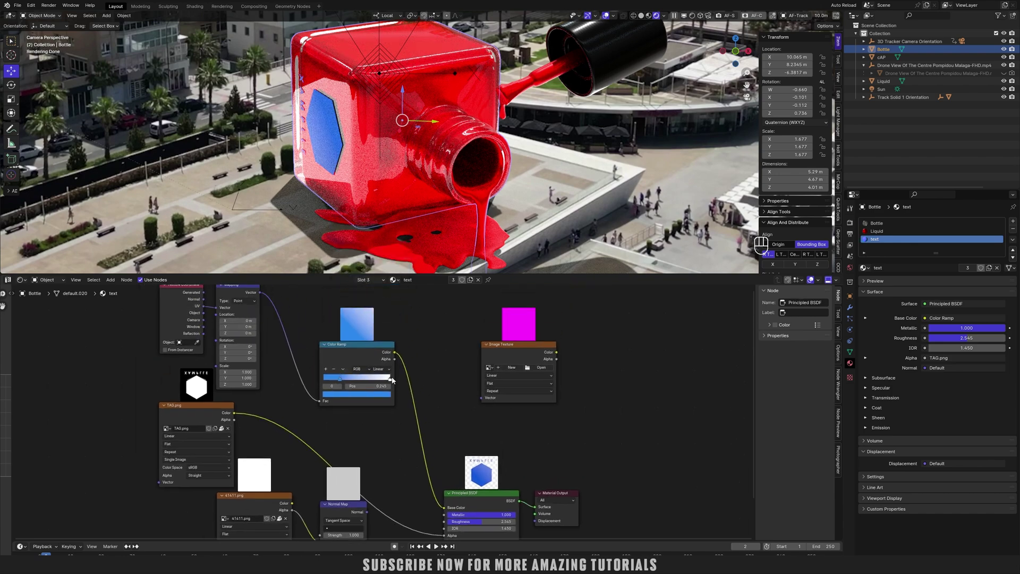
Move the Color Ramp's white stop inward past the middle and set the text material's roughness to 0.741
{"action": "left_click_drag", "start_coordinate": [393, 380], "coordinate": [367, 378]}
{"action": "scroll", "coordinate": [419, 470], "scroll_direction": "down", "scroll_amount": 1}
{"action": "middle_click_drag", "start_coordinate": [419, 470], "coordinate": [415, 429]}
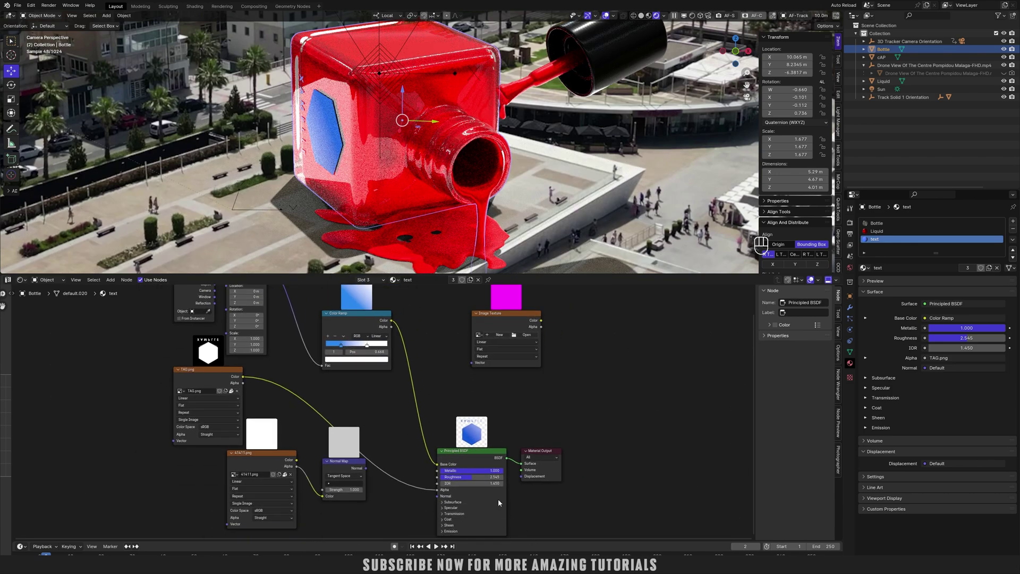
{"action": "mouse_move", "coordinate": [472, 477]}
{"action": "left_mouse_down"}
{"action": "mouse_move", "coordinate": [449, 477]}
{"action": "mouse_move", "coordinate": [478, 476]}
{"action": "left_mouse_up"}
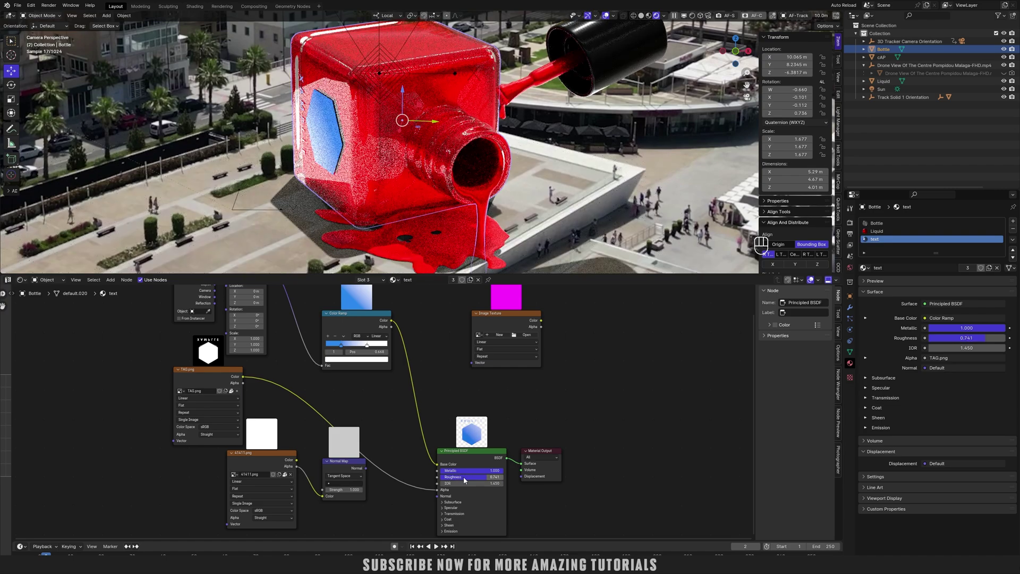
Give the liquid puddle its own single-user copy of the Liquid material and lower its metallic to 0.918
{"action": "scroll", "coordinate": [432, 229], "scroll_direction": "down", "scroll_amount": 3}
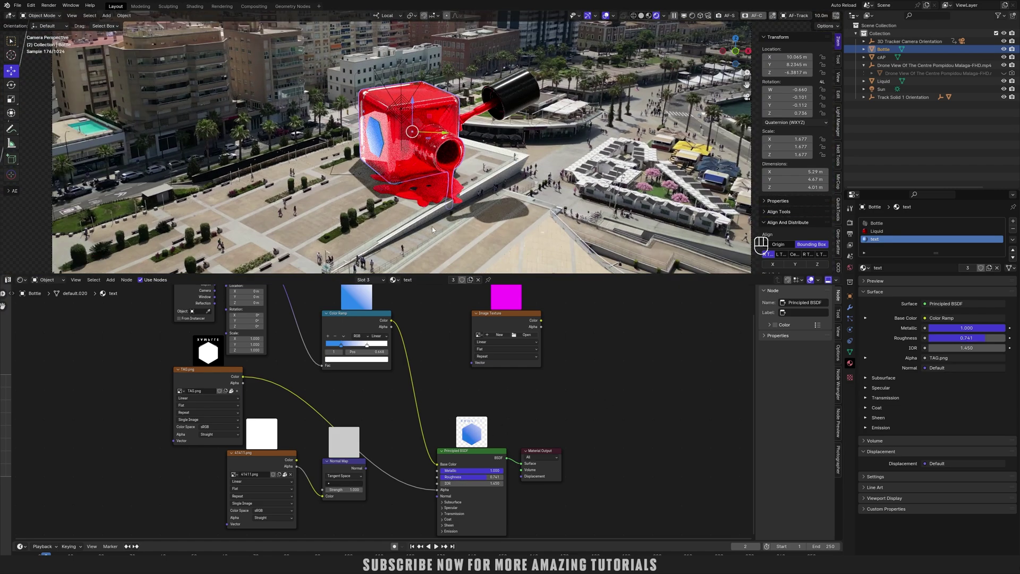
{"action": "left_click_drag", "start_coordinate": [418, 290], "coordinate": [418, 485]}
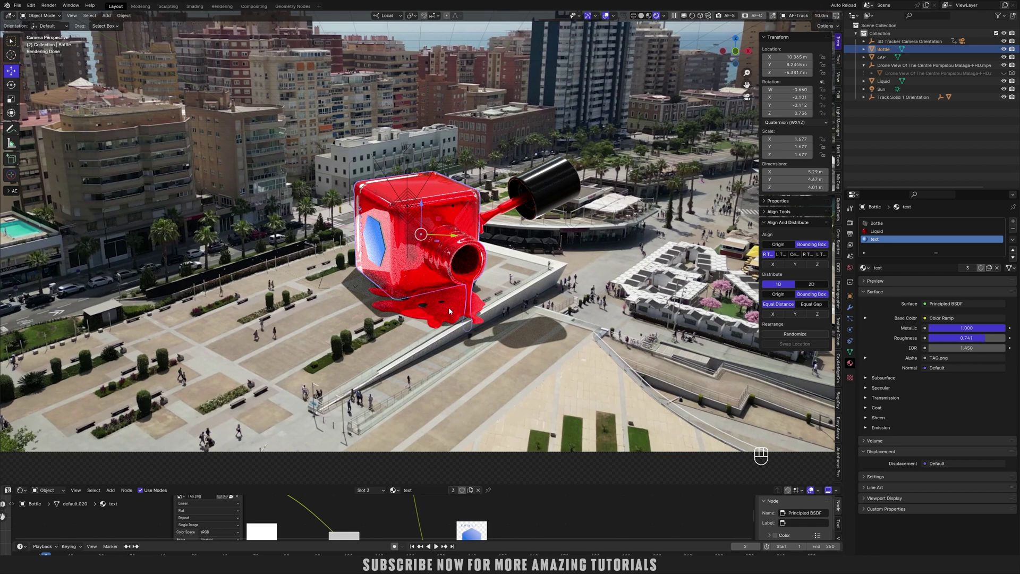
{"action": "left_click", "coordinate": [448, 307]}
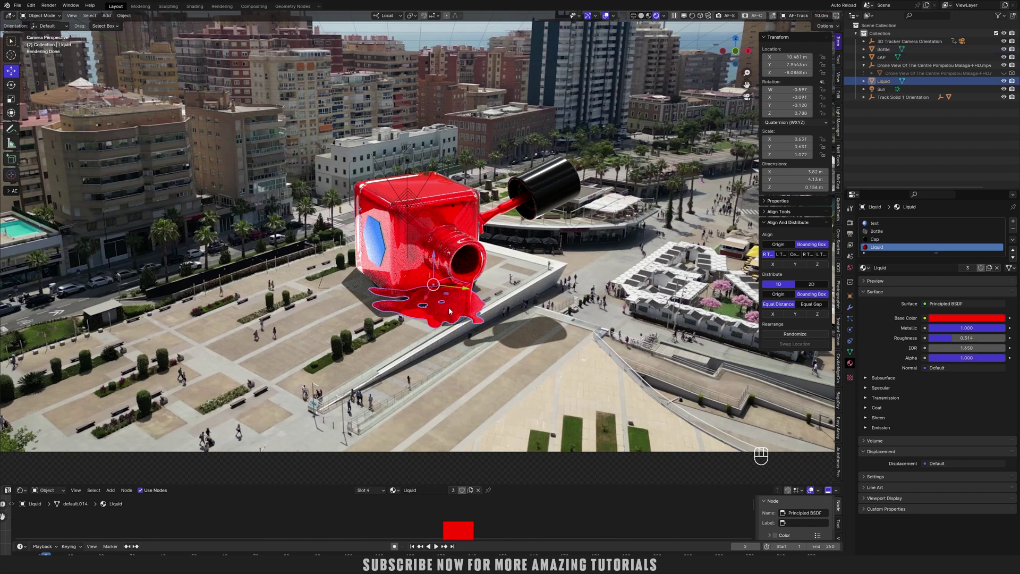
{"action": "left_click", "coordinate": [470, 491]}
{"action": "left_click_drag", "start_coordinate": [528, 484], "coordinate": [537, 428]}
{"action": "middle_click_drag", "start_coordinate": [509, 496], "coordinate": [521, 530]}
{"action": "scroll", "coordinate": [437, 484], "scroll_direction": "up", "scroll_amount": 5}
{"action": "left_click_drag", "start_coordinate": [494, 490], "coordinate": [484, 500]}
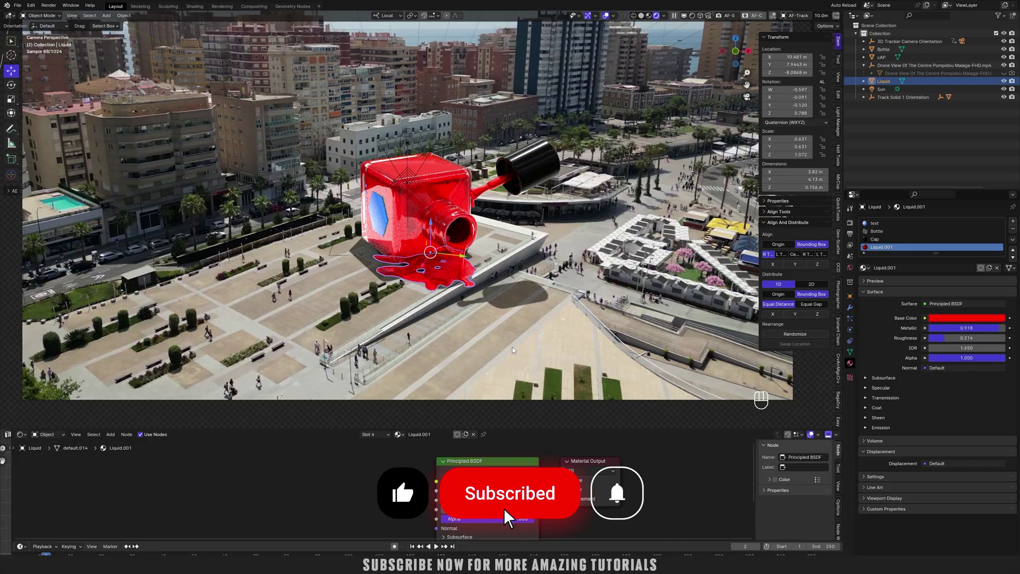
Set the Liquid.001 material's metallic to 0.900 and roughness to 0.123, checking the puddle up close
{"action": "scroll", "coordinate": [513, 348], "scroll_direction": "up", "scroll_amount": 5}
{"action": "middle_click_drag", "start_coordinate": [542, 400], "coordinate": [536, 370], "text": "shift"}
{"action": "left_click_drag", "start_coordinate": [522, 490], "coordinate": [520, 516]}
{"action": "scroll", "coordinate": [532, 351], "scroll_direction": "down", "scroll_amount": 3}
{"action": "scroll", "coordinate": [500, 328], "scroll_direction": "up", "scroll_amount": 3}
{"action": "middle_click_drag", "start_coordinate": [496, 326], "coordinate": [411, 267], "text": "shift"}
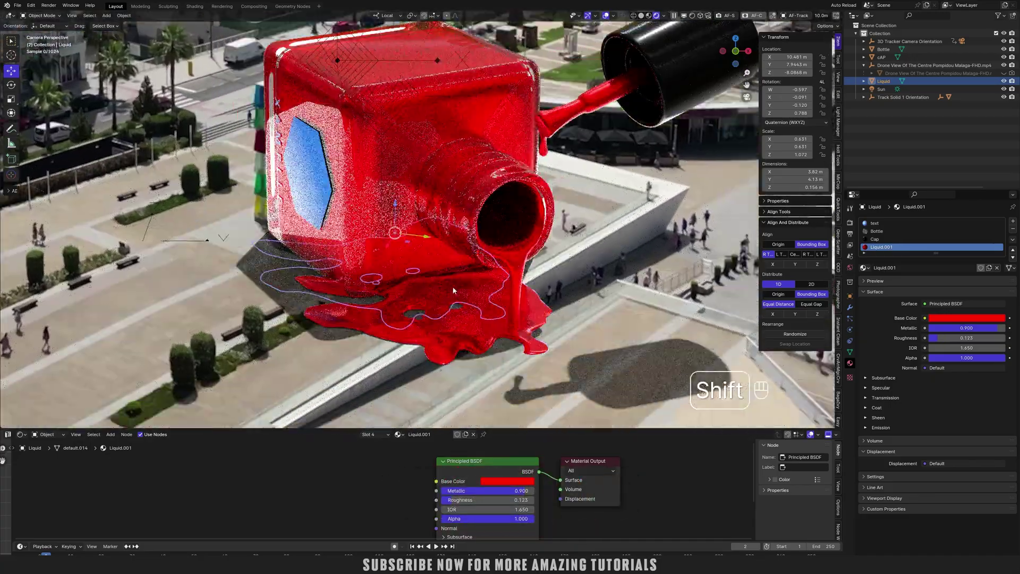
{"action": "scroll", "coordinate": [411, 267], "scroll_direction": "up", "scroll_amount": 1}
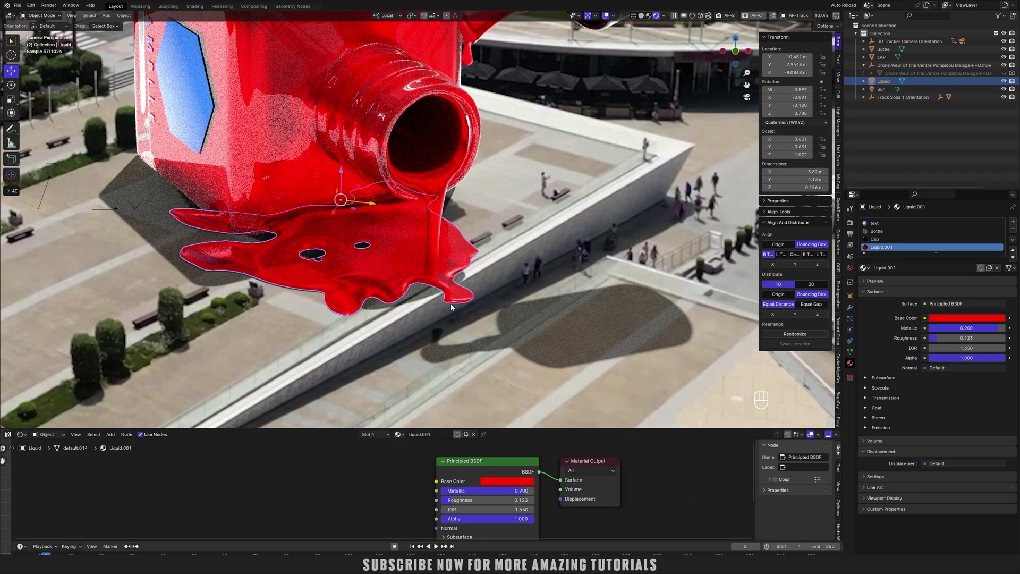
{"action": "scroll", "coordinate": [464, 293], "scroll_direction": "down", "scroll_amount": 1}
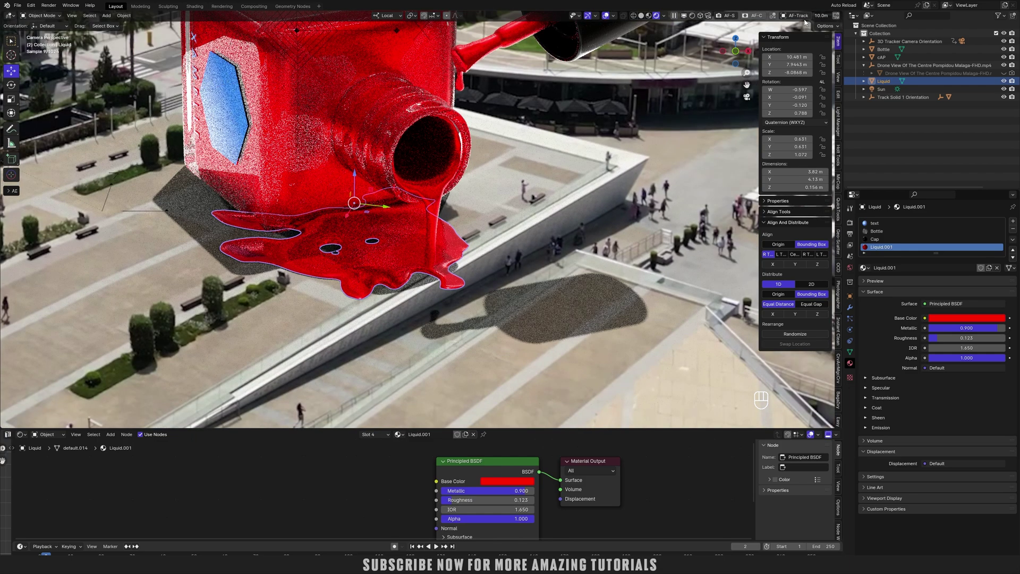
Split the 3D viewport in two and show the bottle and cap from the top in the second view without its sidebar
{"action": "left_click_drag", "start_coordinate": [841, 12], "coordinate": [588, 49]}
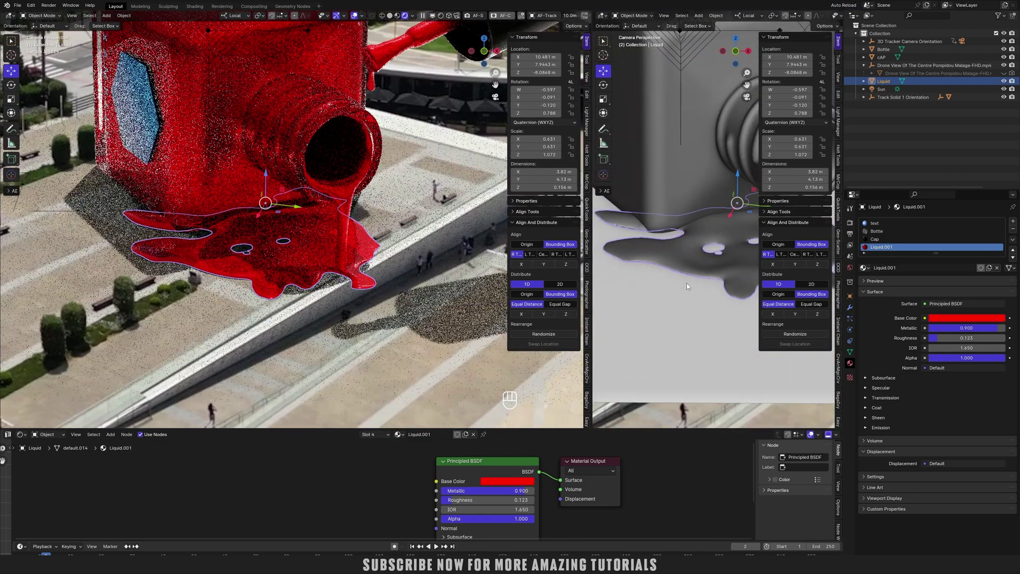
{"action": "scroll", "coordinate": [687, 283], "scroll_direction": "down", "scroll_amount": 8}
{"action": "middle_click_drag", "start_coordinate": [744, 272], "coordinate": [714, 275], "text": "shift"}
{"action": "key", "text": "KP_7"}
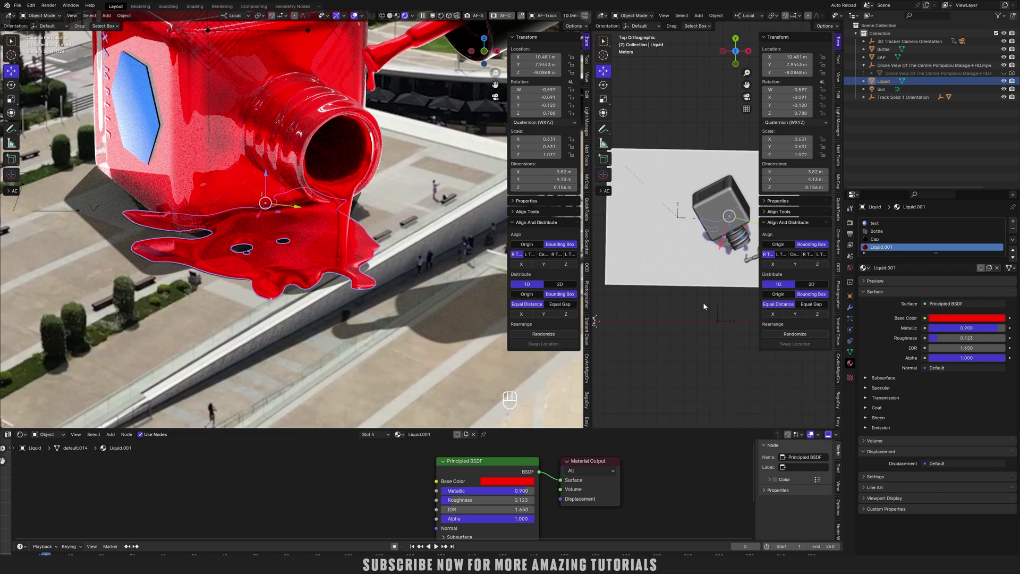
{"action": "scroll", "coordinate": [704, 303], "scroll_direction": "up", "scroll_amount": 2}
{"action": "key", "text": "n"}
{"action": "scroll", "coordinate": [758, 332], "scroll_direction": "up", "scroll_amount": 4}
{"action": "middle_click_drag", "start_coordinate": [757, 333], "coordinate": [634, 268], "text": "shift"}
{"action": "scroll", "coordinate": [635, 271], "scroll_direction": "up", "scroll_amount": 3}
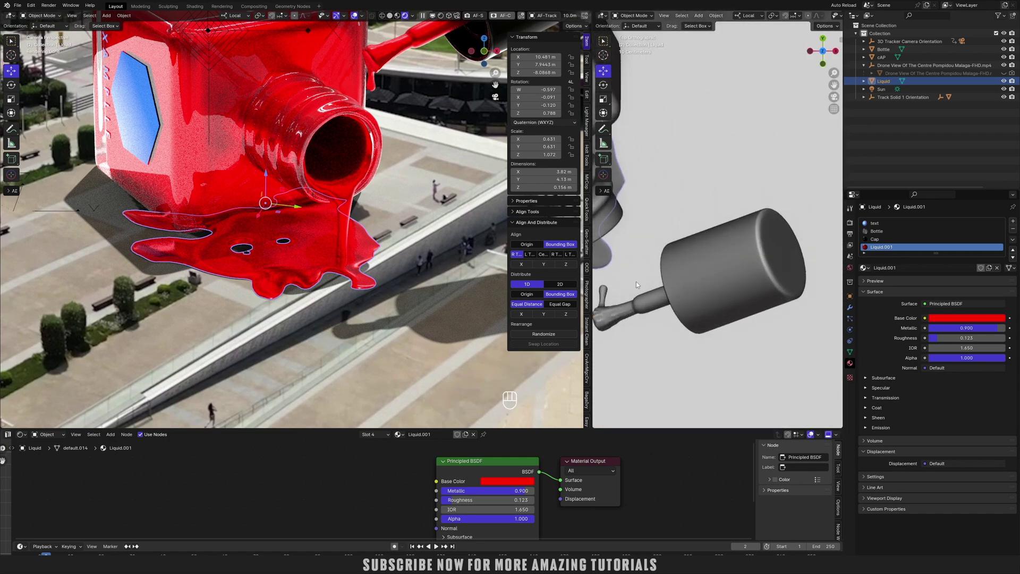
{"action": "key", "text": "Tab"}
{"action": "key", "text": "1"}
{"action": "scroll", "coordinate": [684, 369], "scroll_direction": "up", "scroll_amount": 3}
{"action": "key", "text": "shift+z"}
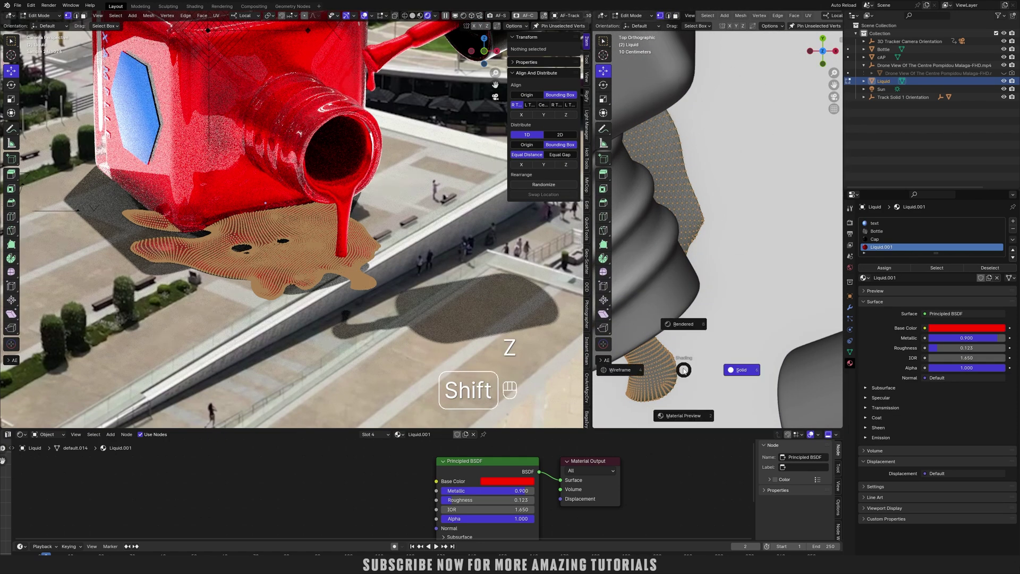
{"action": "key", "text": "alt+z"}
{"action": "scroll", "coordinate": [763, 230], "scroll_direction": "down", "scroll_amount": 3}
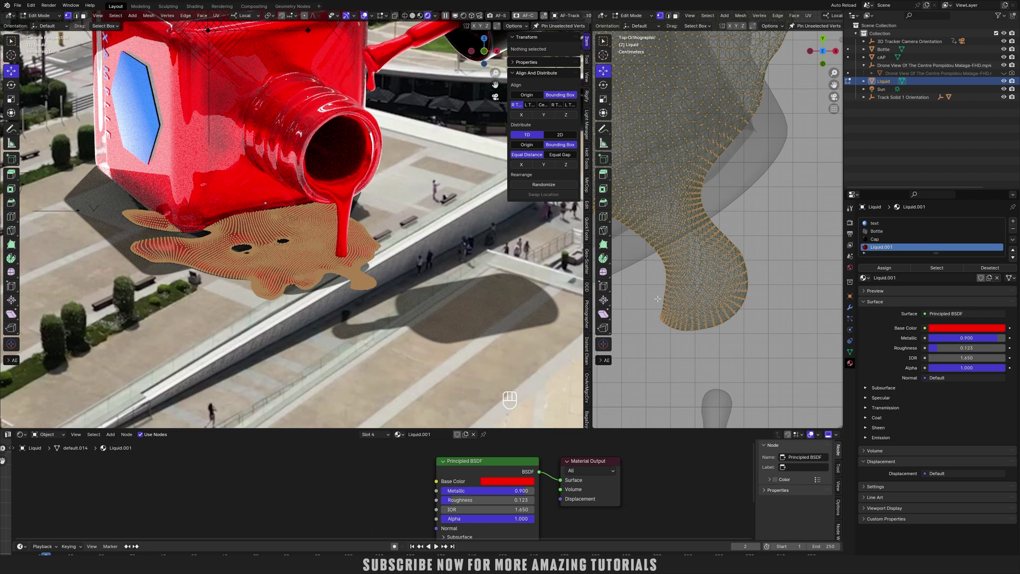
{"action": "left_click", "coordinate": [709, 288]}
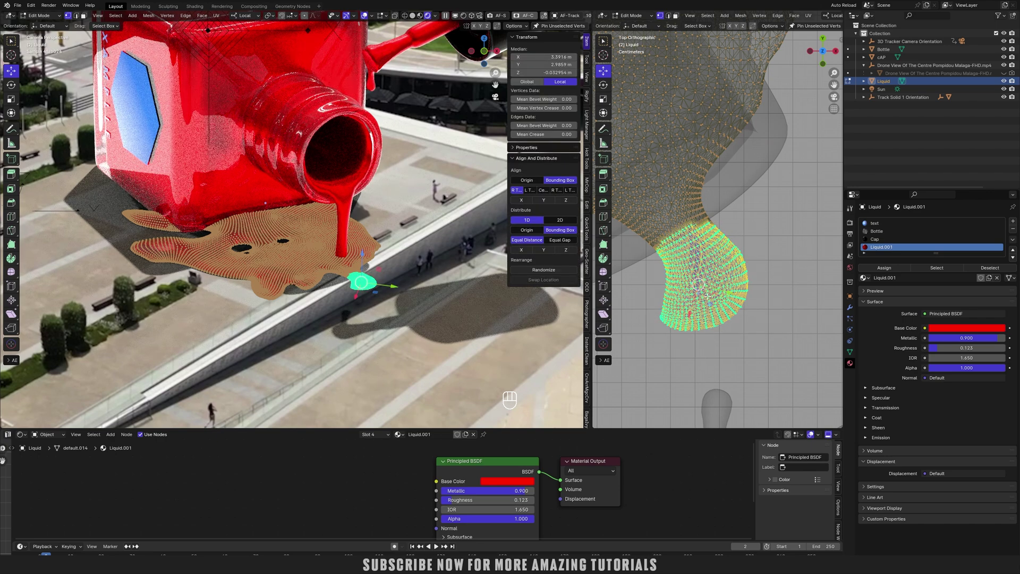
{"action": "scroll", "coordinate": [708, 297], "scroll_direction": "down", "scroll_amount": 8}
{"action": "key", "text": "Tab"}
Move the near corner vertex of the Track Solid 1 ground plane about -0.867 m along its local X axis
{"action": "left_click", "coordinate": [709, 297]}
{"action": "scroll", "coordinate": [708, 298], "scroll_direction": "down", "scroll_amount": 5}
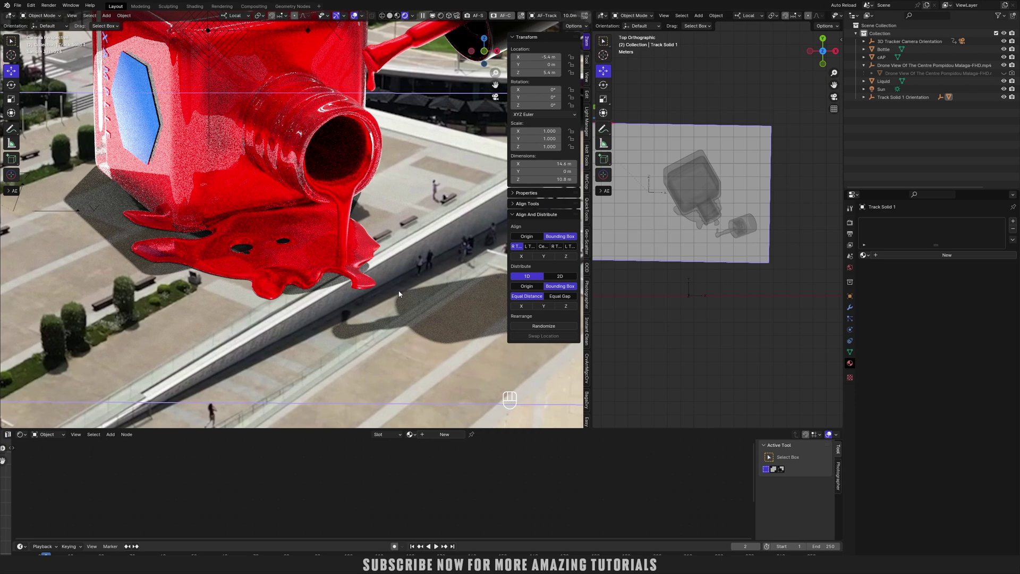
{"action": "scroll", "coordinate": [399, 293], "scroll_direction": "down", "scroll_amount": 5}
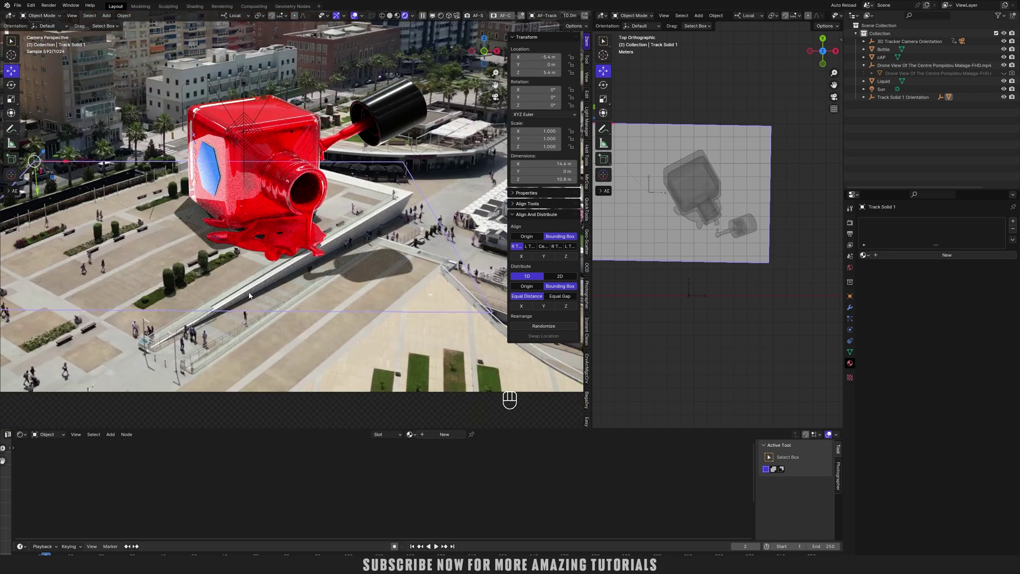
{"action": "key", "text": "Tab"}
{"action": "left_click", "coordinate": [478, 312]}
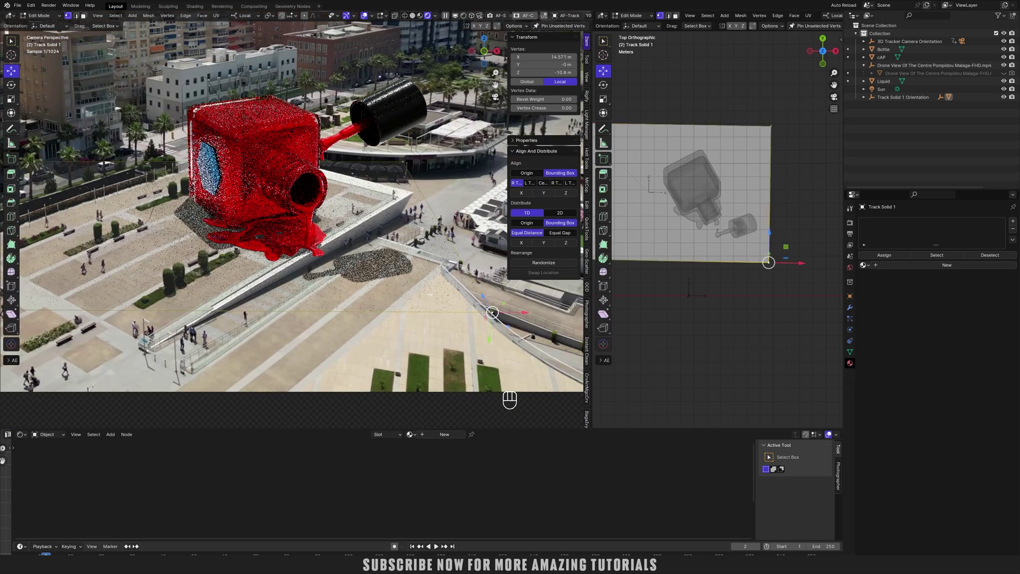
{"action": "key", "text": "g"}
{"action": "key", "text": "x"}
{"action": "left_click_drag", "start_coordinate": [473, 311], "coordinate": [472, 311]}
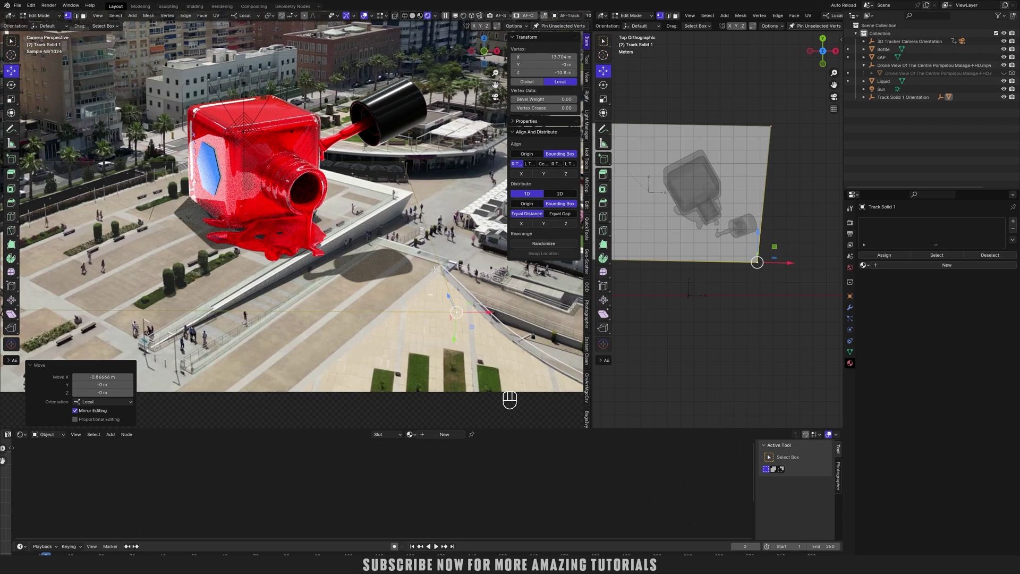
Subdivide the diagonal side edge of the Track Solid 1 ground plane nearest the cap and return to vertex selection
{"action": "key", "text": "2"}
{"action": "left_click", "coordinate": [427, 226]}
{"action": "right_click", "coordinate": [426, 226]}
{"action": "left_click", "coordinate": [421, 247]}
{"action": "key", "text": "1"}
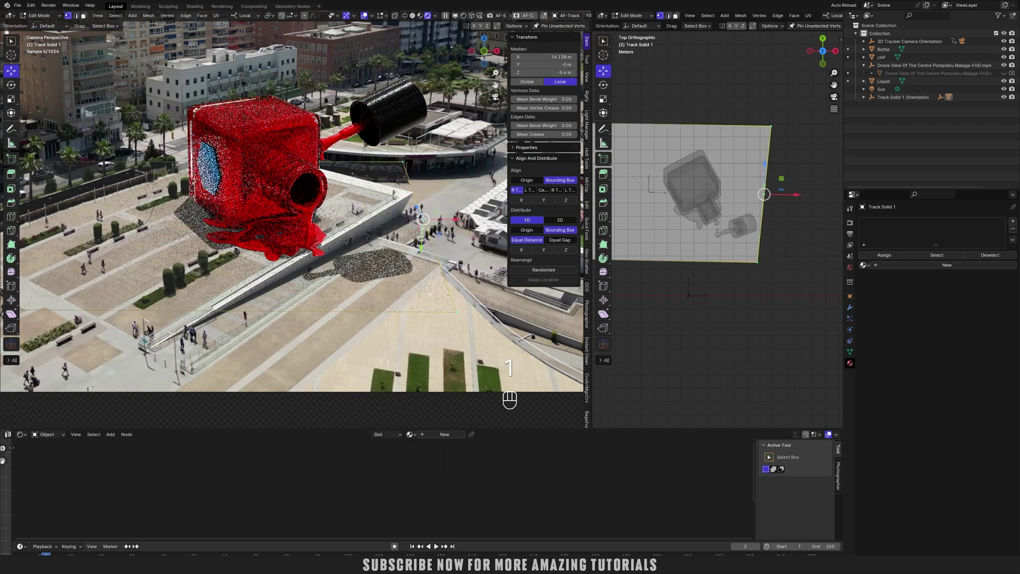
Slide the subdivided edge's middle vertex by a factor of about 0.41 towards the plane's far corner
{"action": "left_click", "coordinate": [427, 228]}
{"action": "key", "text": "g"}
{"action": "key", "text": "g"}
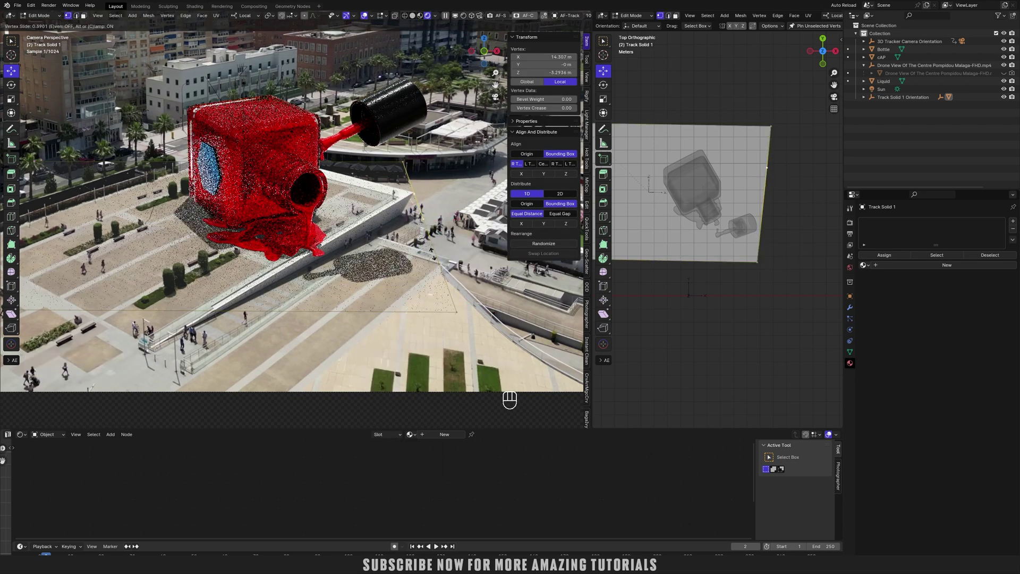
{"action": "key", "text": "shift"}
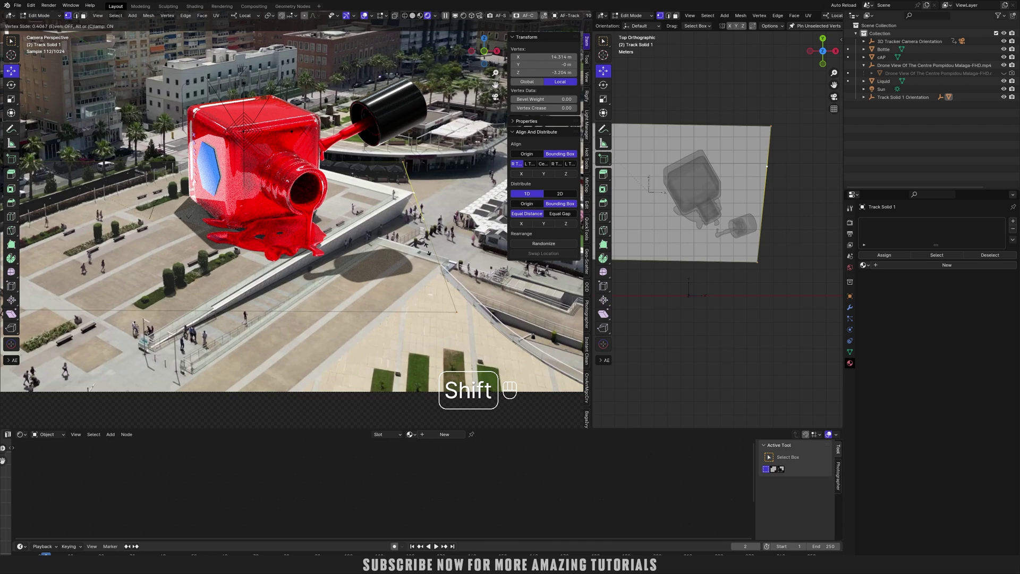
{"action": "left_click", "coordinate": [427, 250]}
Slide the ground plane's near corner vertex along the near edge by a factor of 0.433, selecting the resulting diagonal edge
{"action": "left_click", "coordinate": [456, 312]}
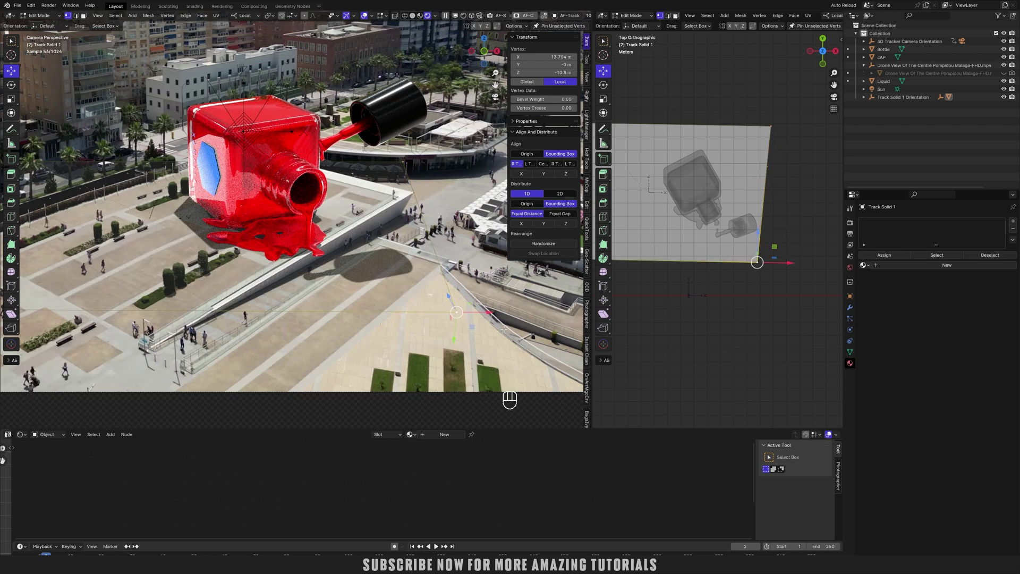
{"action": "key", "text": "shift+v"}
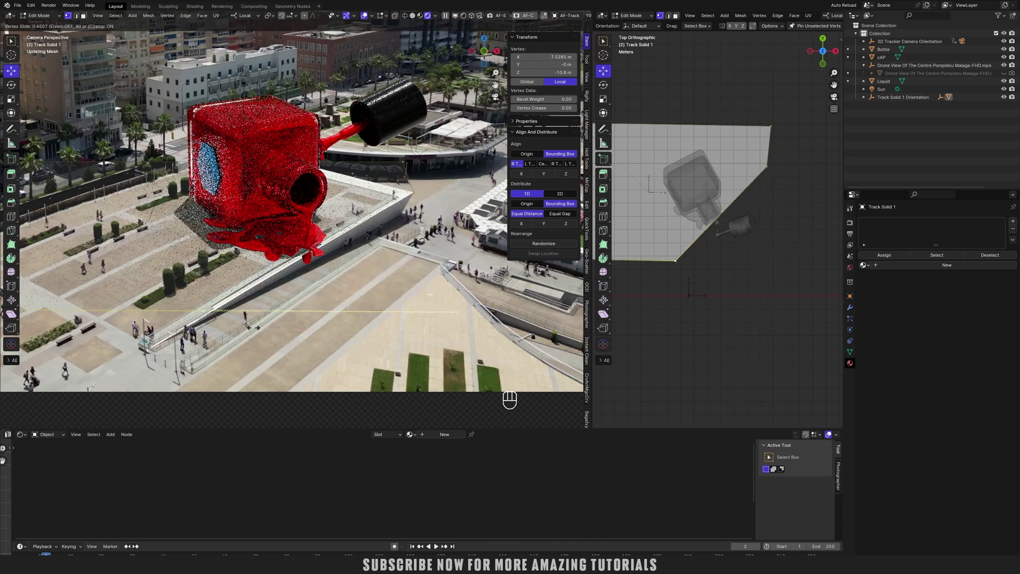
{"action": "left_click", "coordinate": [264, 332]}
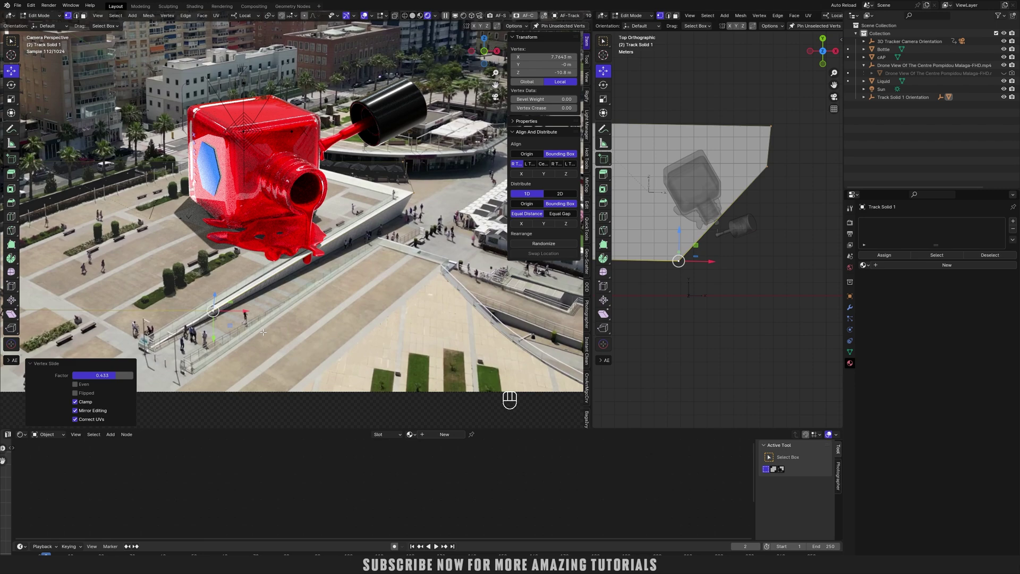
{"action": "left_click", "coordinate": [413, 192]}
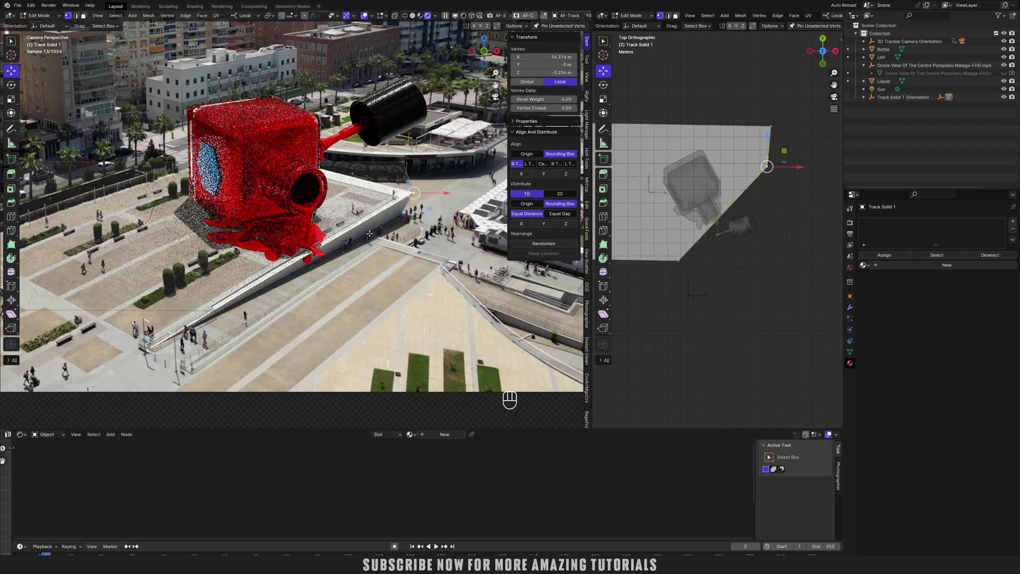
{"action": "key", "text": "2"}
{"action": "left_click", "coordinate": [341, 238]}
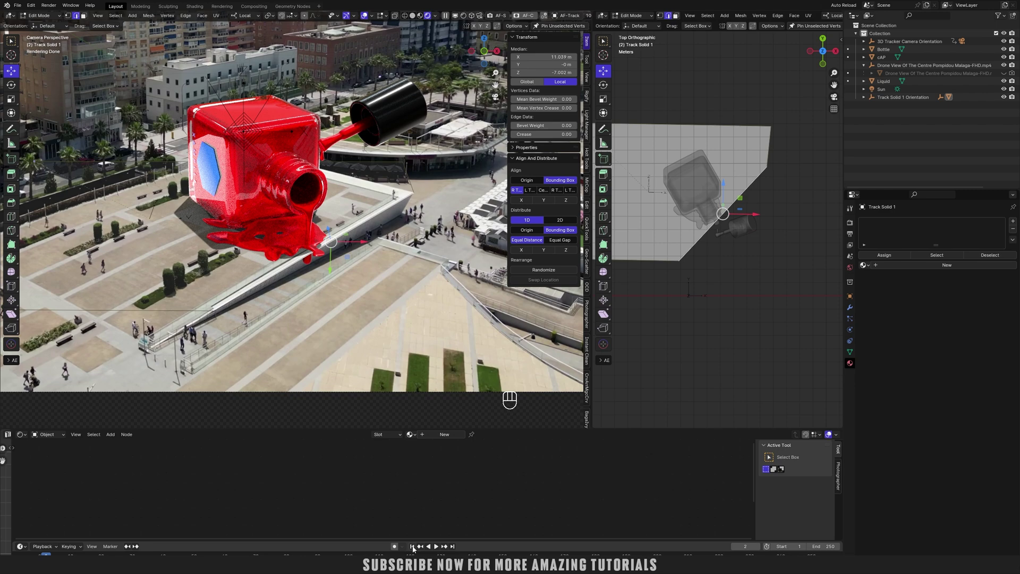
Return to the first frame, enlarge the timeline area and leave the ground plane's edit mode
{"action": "left_click", "coordinate": [413, 547]}
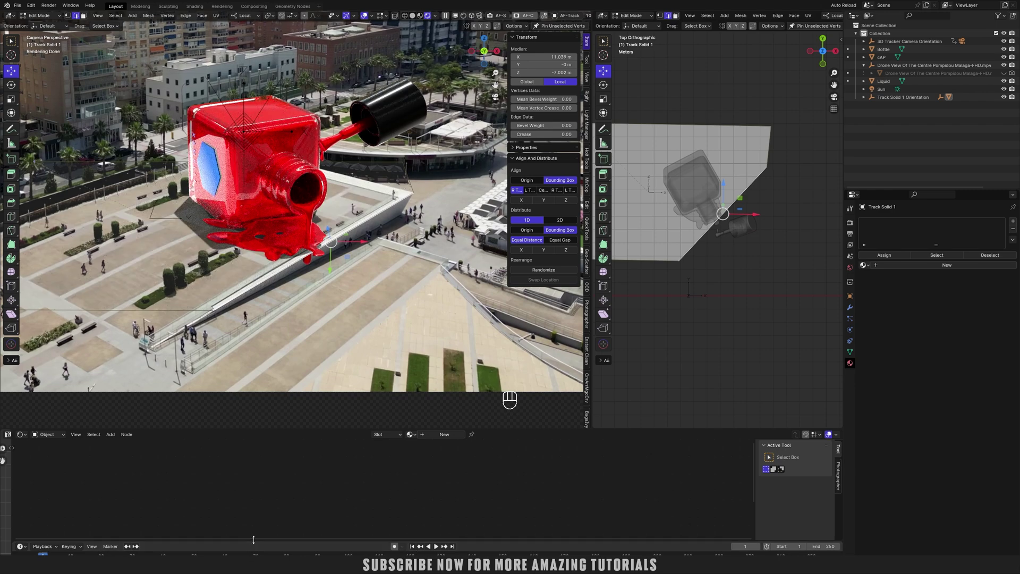
{"action": "left_click_drag", "start_coordinate": [253, 540], "coordinate": [249, 519]}
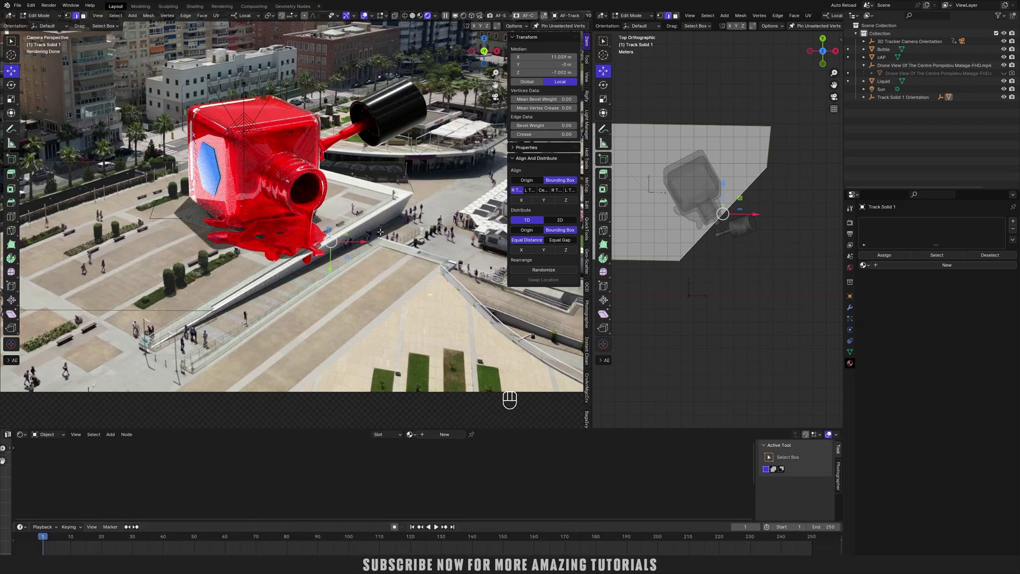
{"action": "key", "text": "Tab"}
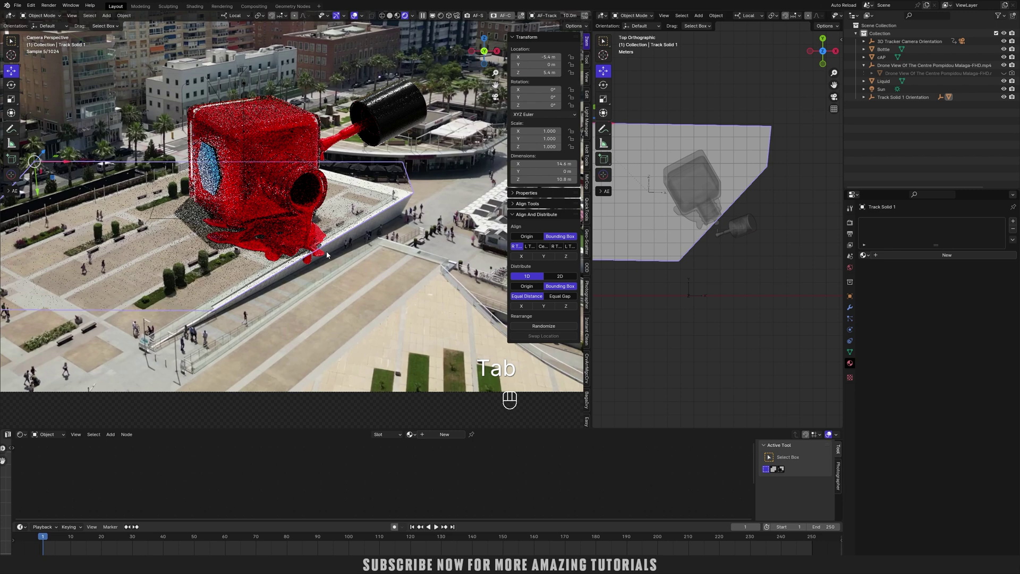
Open the Liquid puddle for mesh editing, close up on the lobe past the plane's diagonal edge, with nothing selected
{"action": "scroll", "coordinate": [717, 235], "scroll_direction": "up", "scroll_amount": 5}
{"action": "left_click", "coordinate": [717, 235]}
{"action": "scroll", "coordinate": [718, 236], "scroll_direction": "up", "scroll_amount": 2}
{"action": "key", "text": "Tab"}
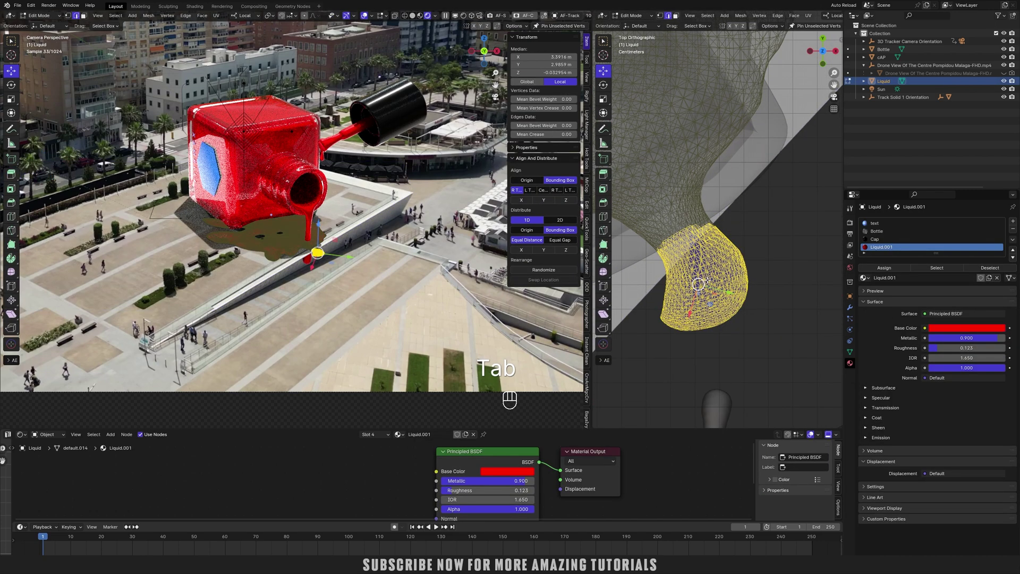
{"action": "scroll", "coordinate": [777, 229], "scroll_direction": "up", "scroll_amount": 2}
{"action": "key", "text": "alt+a"}
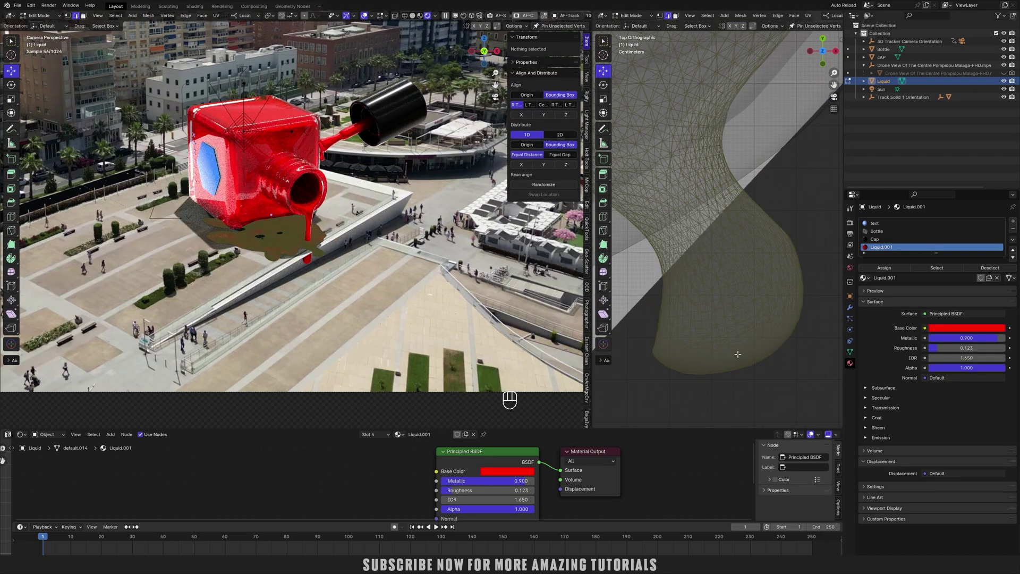
Circle-select the rounded lobe of the liquid that extends beyond the ground plane's diagonal edge
{"action": "key", "text": "c"}
{"action": "left_click", "coordinate": [747, 360]}
{"action": "left_click_drag", "start_coordinate": [749, 360], "coordinate": [762, 330]}
{"action": "scroll", "coordinate": [764, 348], "scroll_direction": "up", "scroll_amount": 7}
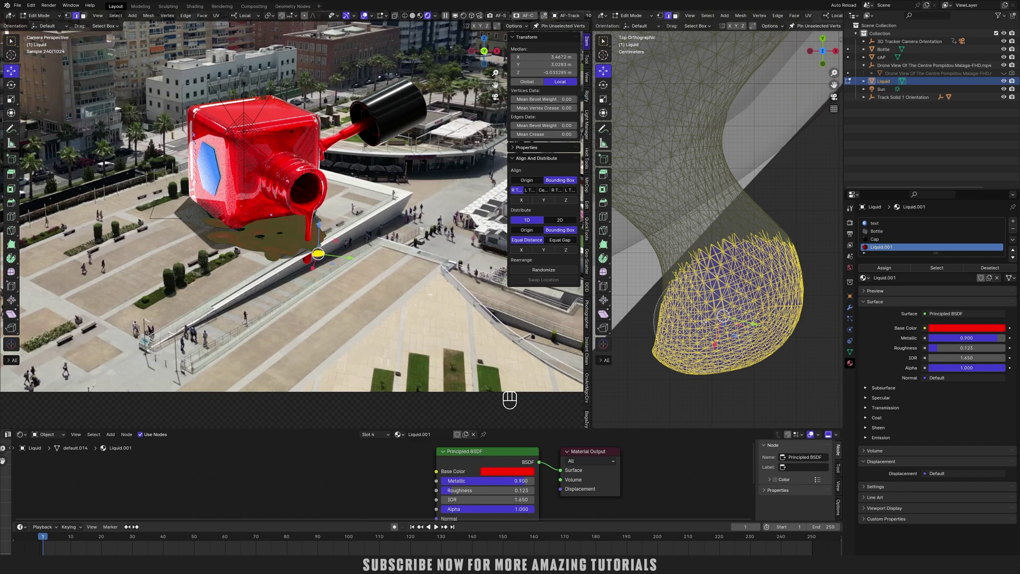
{"action": "mouse_move", "coordinate": [693, 308]}
{"action": "left_mouse_down"}
{"action": "mouse_move", "coordinate": [695, 296]}
{"action": "mouse_move", "coordinate": [778, 230]}
{"action": "mouse_move", "coordinate": [743, 268]}
{"action": "left_mouse_up"}
{"action": "right_click", "coordinate": [731, 282]}
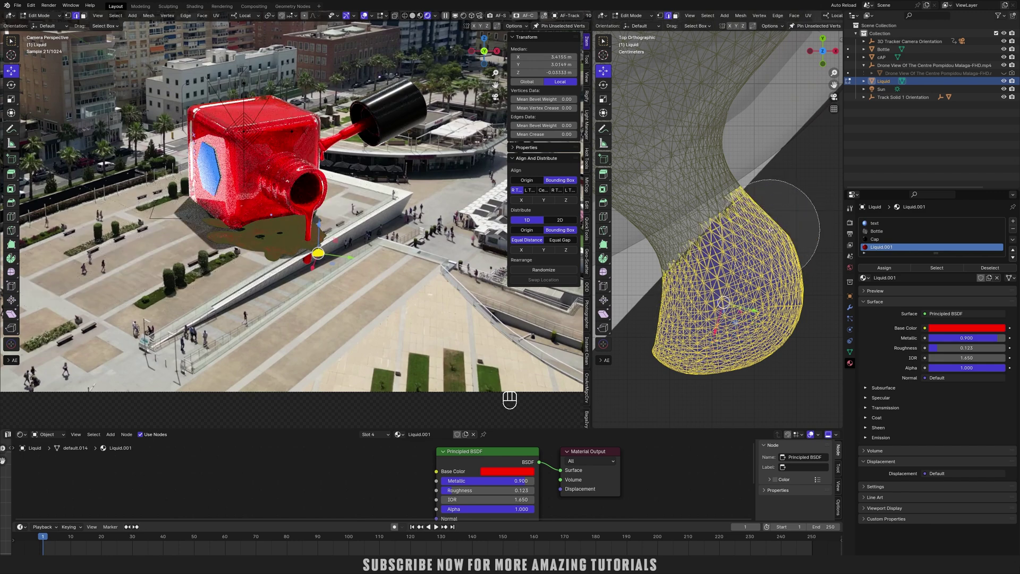
Refine the lobe selection in vertex mode so its boundary follows the ground plane's diagonal edge
{"action": "left_click", "coordinate": [660, 16]}
{"action": "key", "text": "c"}
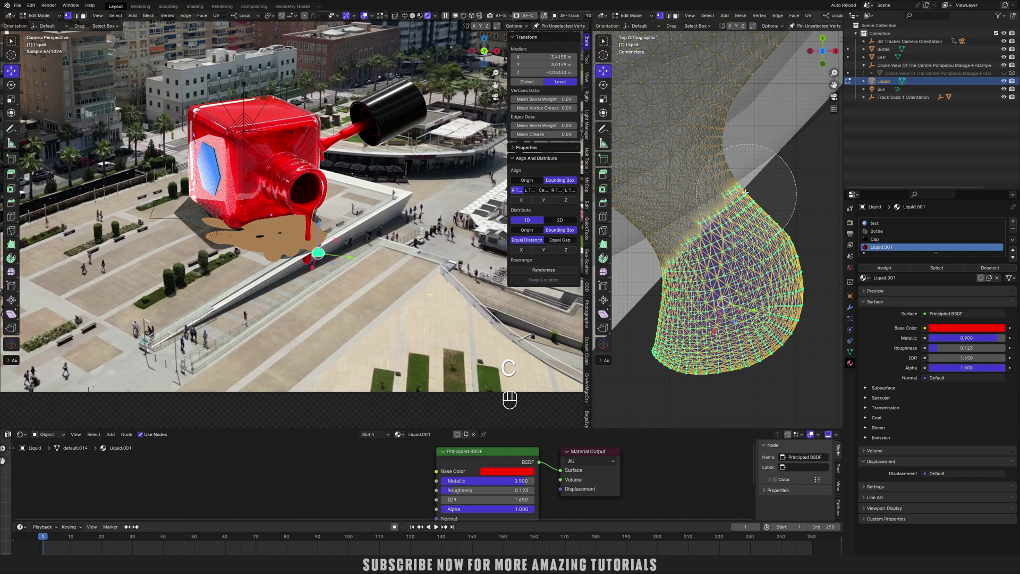
{"action": "middle_click_drag", "start_coordinate": [722, 158], "coordinate": [717, 169]}
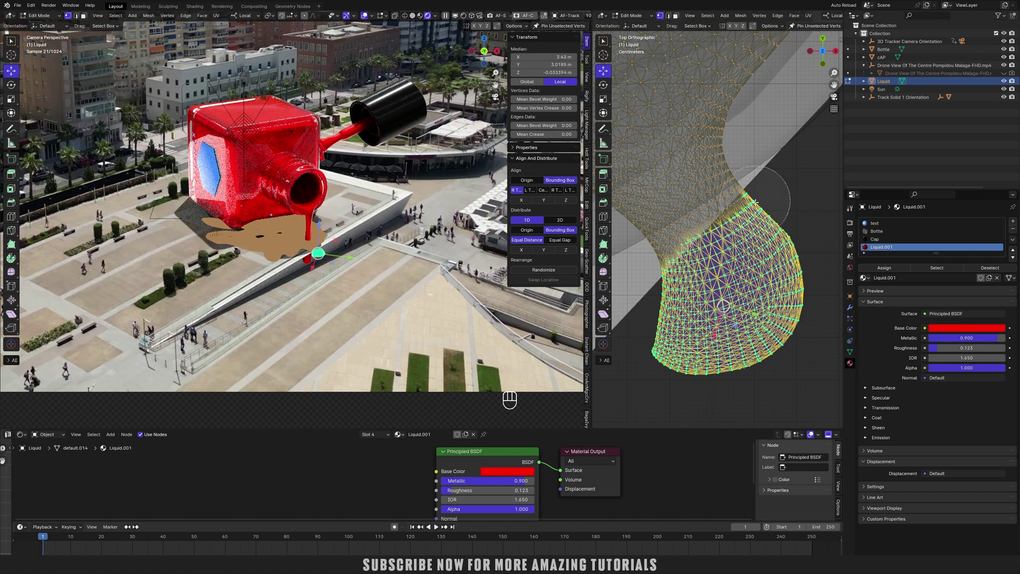
{"action": "left_click", "coordinate": [762, 223]}
{"action": "right_click", "coordinate": [744, 242]}
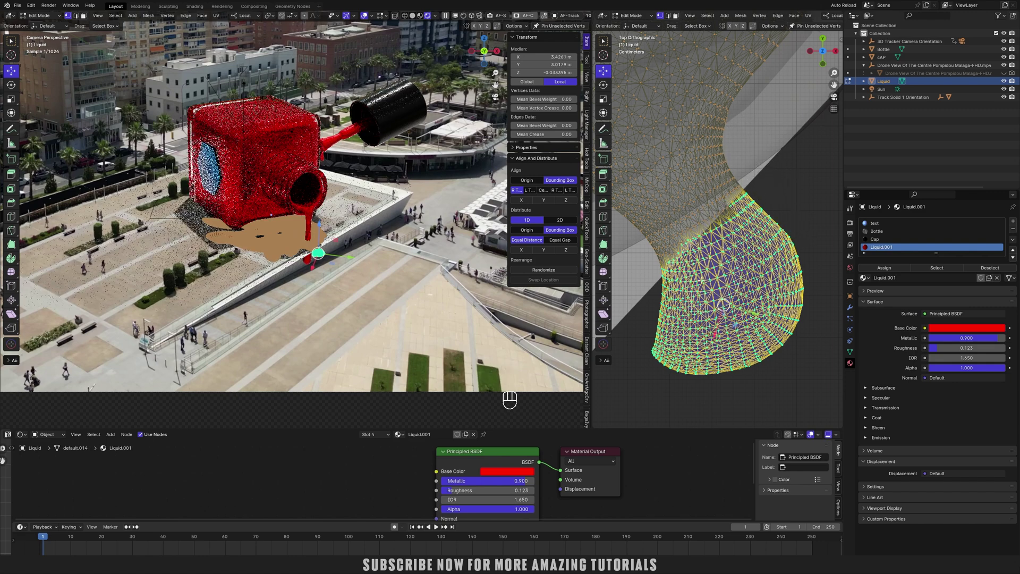
{"action": "right_click", "coordinate": [679, 304]}
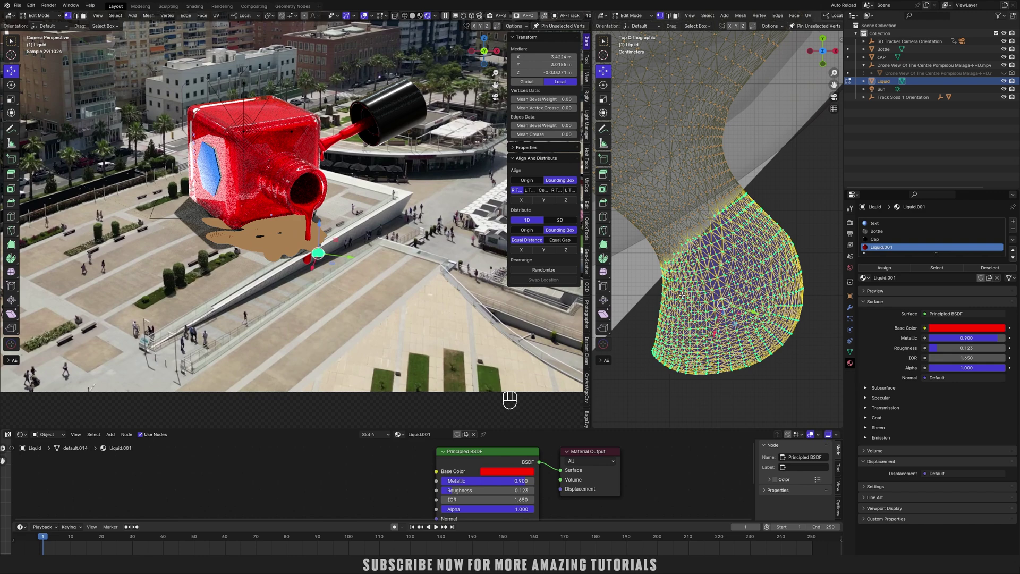
{"action": "scroll", "coordinate": [726, 112], "scroll_direction": "down", "scroll_amount": 4}
{"action": "scroll", "coordinate": [726, 112], "scroll_direction": "up", "scroll_amount": 5}
{"action": "scroll", "coordinate": [739, 15], "scroll_direction": "down", "scroll_amount": 3}
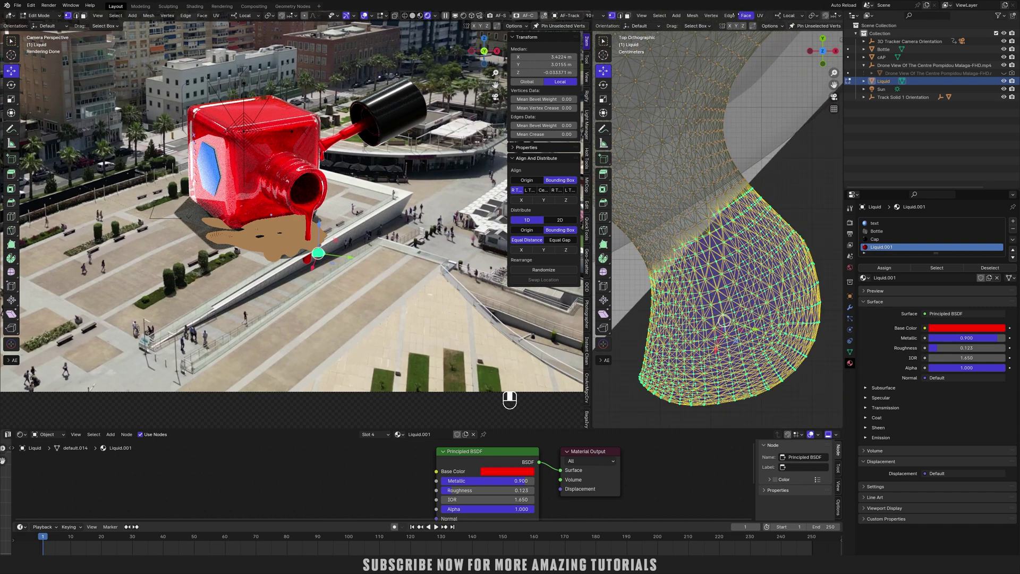
Change the transform pivot to the lobe's attached end and activate the Rotate tool, viewing the lobe in perspective
{"action": "left_click", "coordinate": [746, 16]}
{"action": "left_click", "coordinate": [763, 72]}
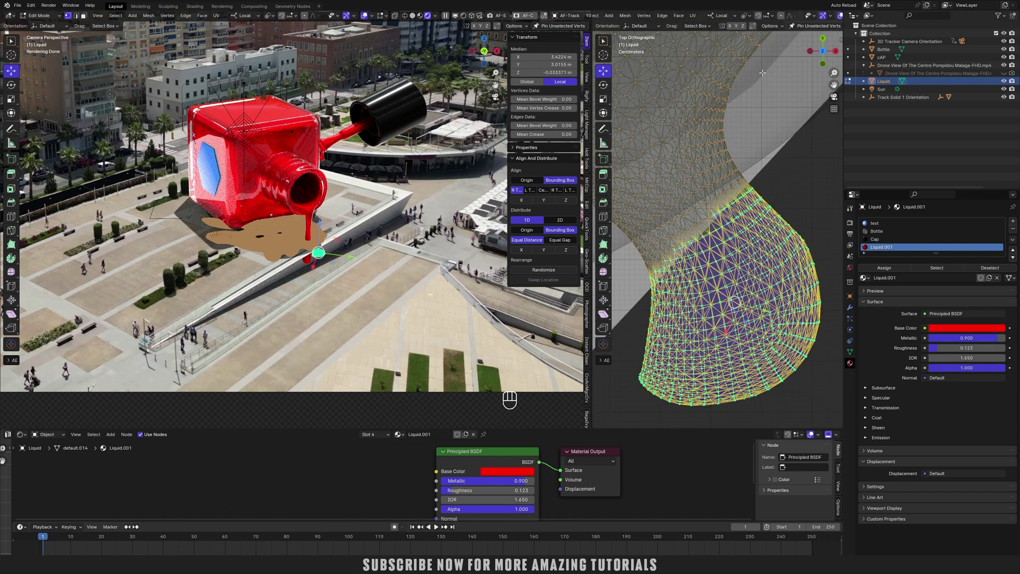
{"action": "middle_click_drag", "start_coordinate": [723, 254], "coordinate": [762, 312]}
{"action": "key", "text": "space"}
{"action": "left_click", "coordinate": [746, 314]}
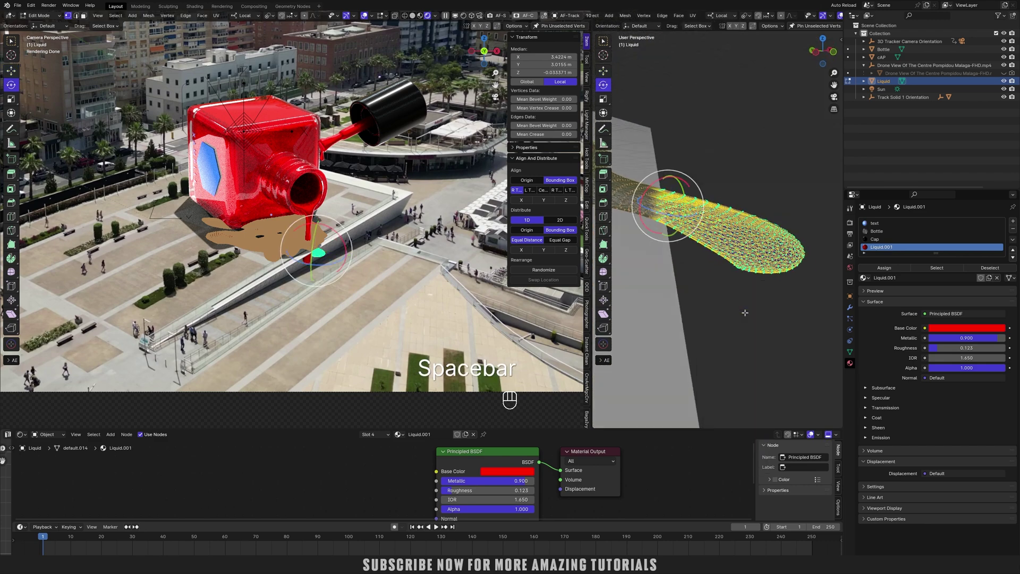
{"action": "middle_click_drag", "start_coordinate": [744, 312], "coordinate": [693, 308]}
{"action": "scroll", "coordinate": [686, 255], "scroll_direction": "up", "scroll_amount": 1}
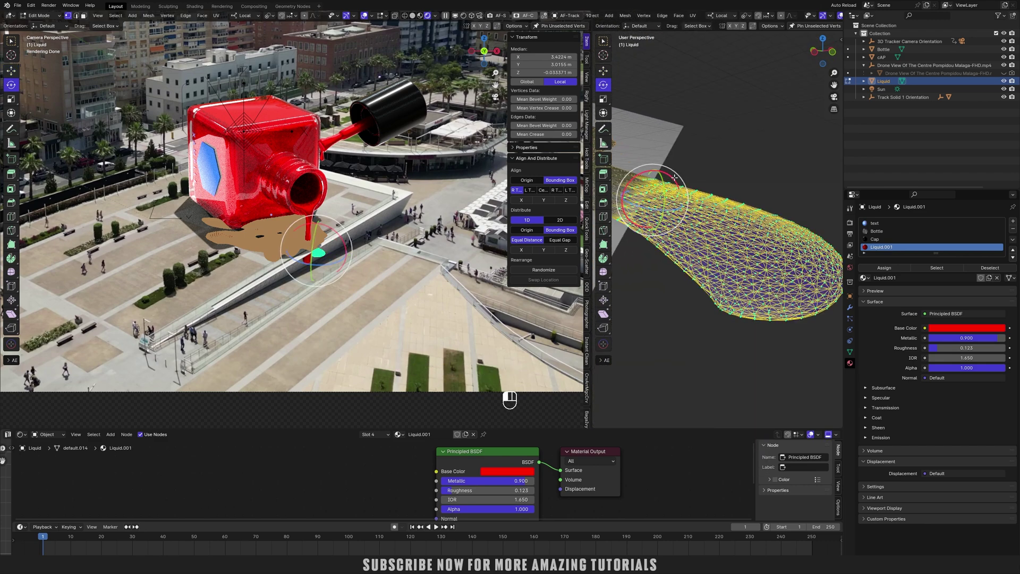
{"action": "left_click_drag", "start_coordinate": [674, 177], "coordinate": [682, 183]}
{"action": "left_click_drag", "start_coordinate": [683, 185], "coordinate": [684, 188]}
{"action": "key", "text": "ctrl+z"}
Rotate the selected lobe about 59° downward and again from another view so it hangs over the plane's edge
{"action": "middle_click_drag", "start_coordinate": [699, 303], "coordinate": [767, 314]}
{"action": "key", "text": "r"}
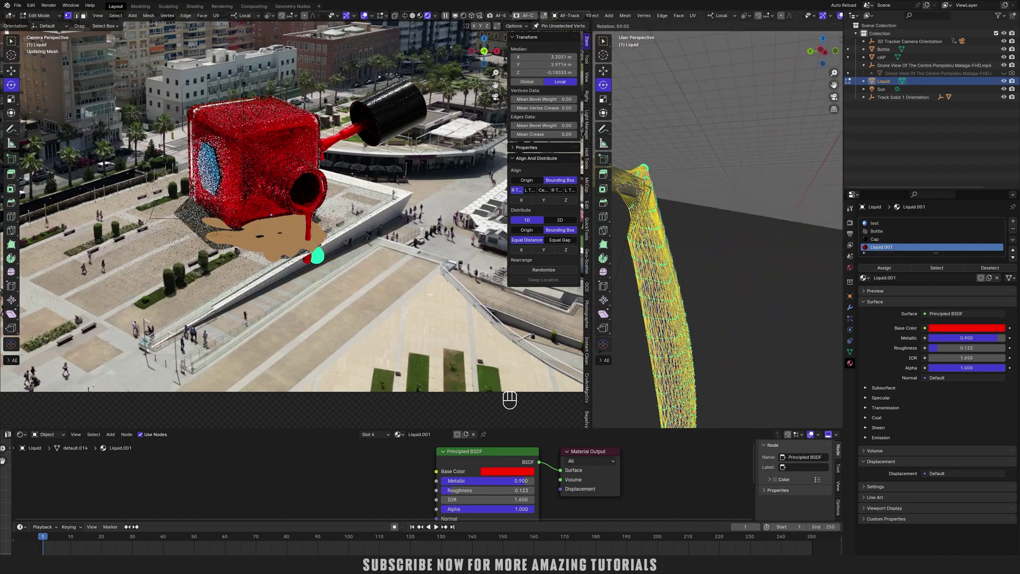
{"action": "left_click", "coordinate": [826, 344]}
{"action": "middle_click_drag", "start_coordinate": [826, 344], "coordinate": [786, 265]}
{"action": "key", "text": "r"}
{"action": "left_click", "coordinate": [797, 213]}
Move the hanging lobe about -0.005 m in global X and 0.008 m in Y, with one more small rotation and move
{"action": "middle_click_drag", "start_coordinate": [730, 241], "coordinate": [808, 255], "text": "shift"}
{"action": "key", "text": "g"}
{"action": "left_click", "coordinate": [720, 256]}
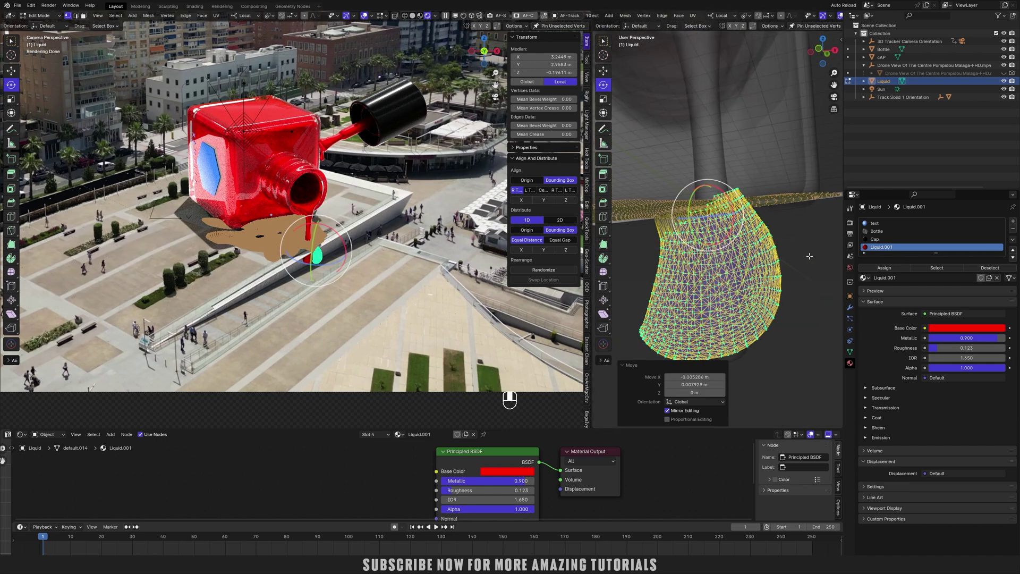
{"action": "key", "text": "r"}
{"action": "left_click", "coordinate": [815, 288]}
{"action": "key", "text": "g"}
{"action": "left_click", "coordinate": [816, 290]}
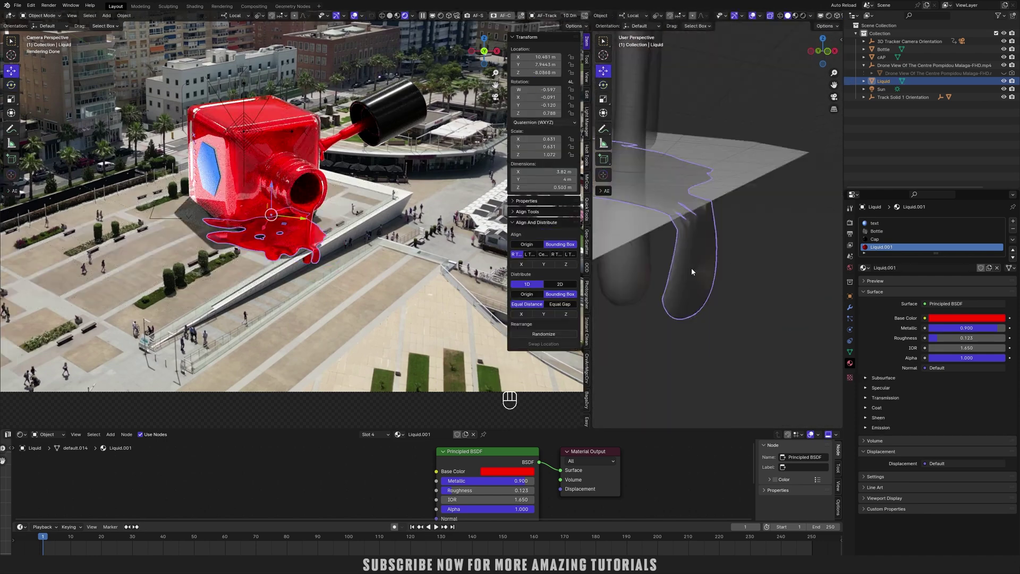
Raise the lower end of the Bottle's drip about 0.56 m along local Z with proportional editing and check it up close
{"action": "left_click", "coordinate": [647, 274]}
{"action": "middle_click_drag", "start_coordinate": [646, 274], "coordinate": [667, 323]}
{"action": "key", "text": "Tab"}
{"action": "left_click_drag", "start_coordinate": [621, 242], "coordinate": [700, 377]}
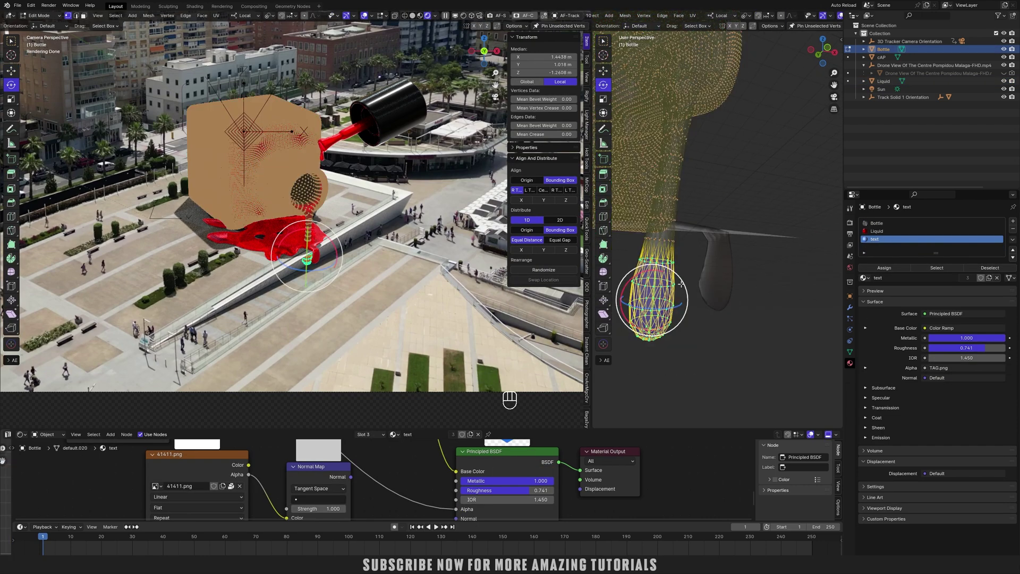
{"action": "key", "text": "space"}
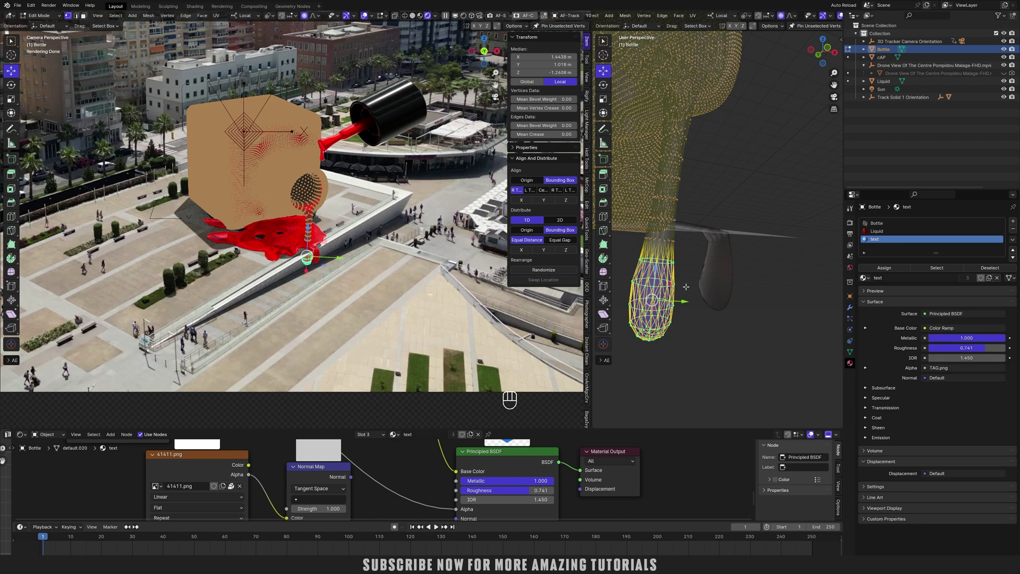
{"action": "key", "text": "g"}
{"action": "key", "text": "z"}
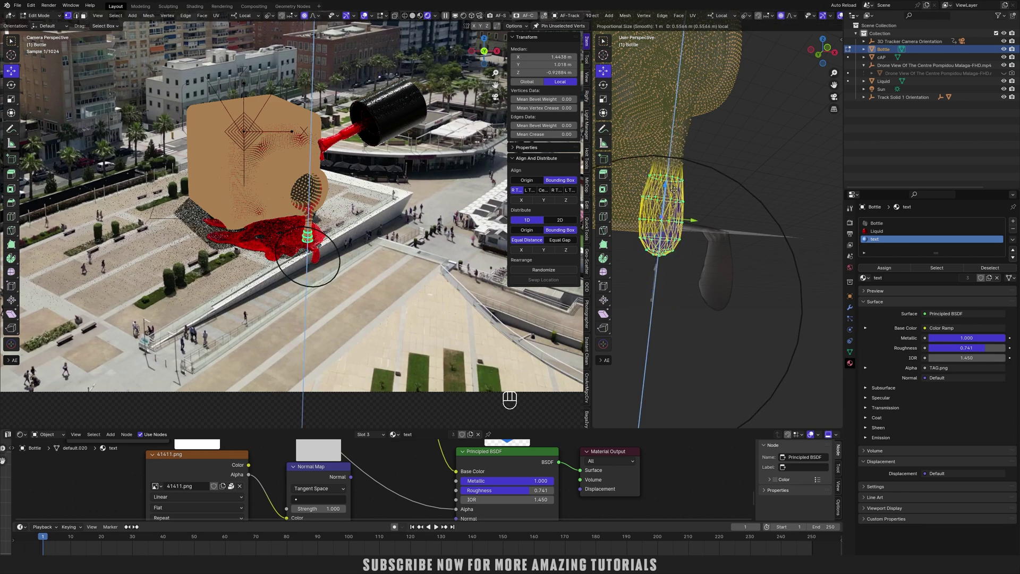
{"action": "key", "text": "Tab"}
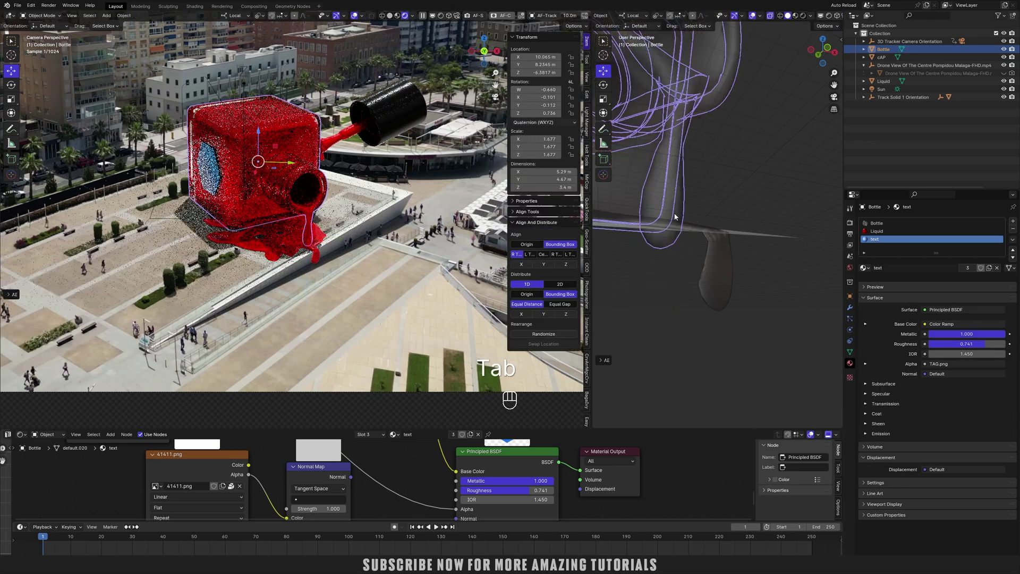
{"action": "scroll", "coordinate": [356, 288], "scroll_direction": "up", "scroll_amount": 5}
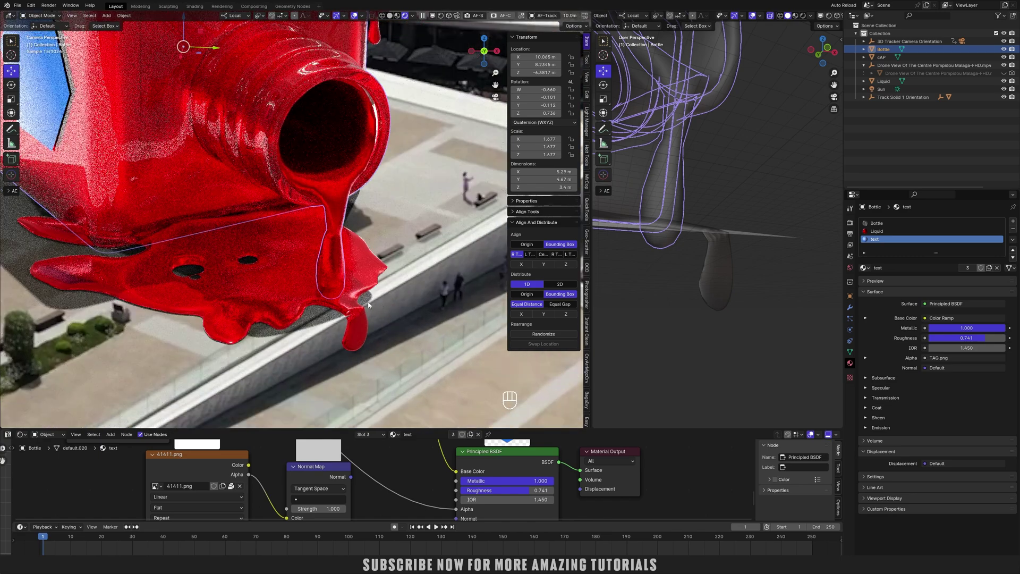
Move the bend of the Liquid's hanging drip about 0.009 m along local Y with proportional editing at size 0.290
{"action": "left_click", "coordinate": [712, 245]}
{"action": "key", "text": "KP_Decimal"}
{"action": "middle_click_drag", "start_coordinate": [715, 250], "coordinate": [683, 281]}
{"action": "key", "text": "Tab"}
{"action": "middle_click_drag", "start_coordinate": [765, 284], "coordinate": [687, 316]}
{"action": "left_click_drag", "start_coordinate": [718, 300], "coordinate": [749, 297]}
{"action": "scroll", "coordinate": [744, 297], "scroll_direction": "up", "scroll_amount": 6}
{"action": "scroll", "coordinate": [748, 297], "scroll_direction": "up", "scroll_amount": 1}
Raise the bend's vertices about 0.017 m along local Z and shift them about 0.003 m along local Y, using a smaller proportional size
{"action": "left_click_drag", "start_coordinate": [731, 264], "coordinate": [734, 247]}
{"action": "scroll", "coordinate": [734, 247], "scroll_direction": "up", "scroll_amount": 2}
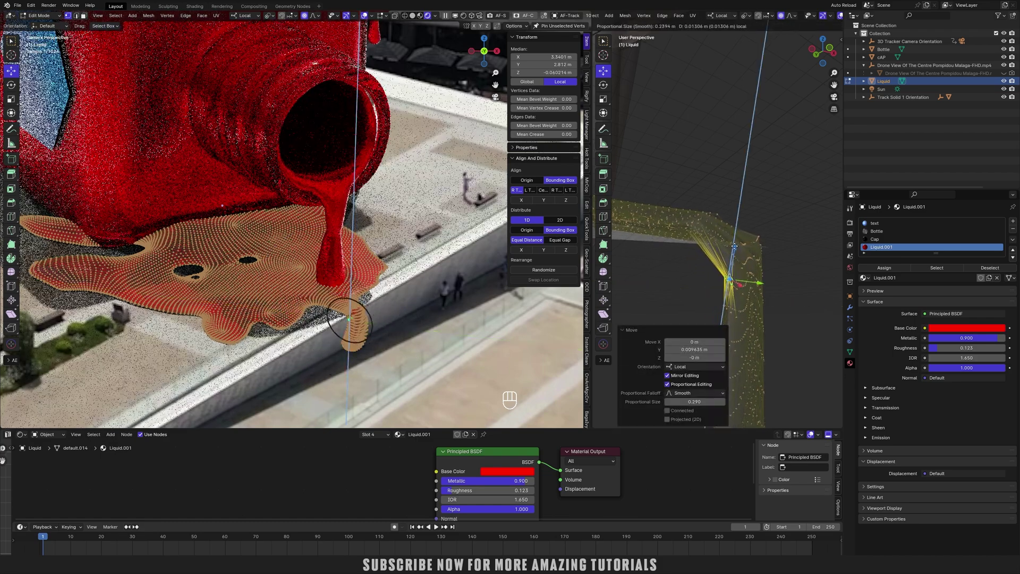
{"action": "scroll", "coordinate": [738, 255], "scroll_direction": "up", "scroll_amount": 4}
{"action": "left_click", "coordinate": [757, 276]}
{"action": "key", "text": "g"}
{"action": "key", "text": "y"}
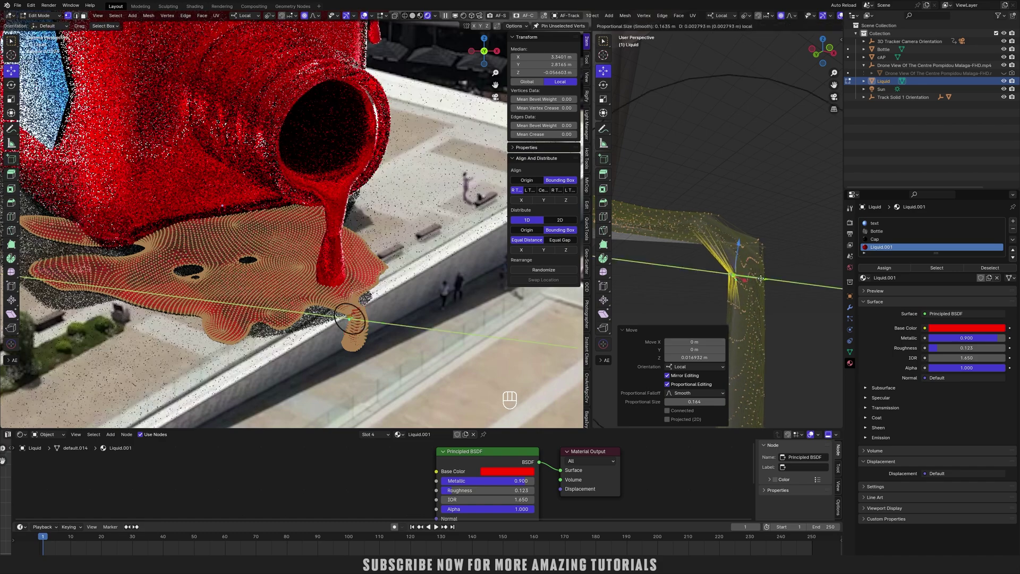
{"action": "left_click_drag", "start_coordinate": [761, 279], "coordinate": [762, 279]}
{"action": "key", "text": "Tab"}
Turn off X-ray display in the second view and reopen the Liquid mesh for editing in face selection mode
{"action": "middle_click_drag", "start_coordinate": [732, 280], "coordinate": [808, 269]}
{"action": "key", "text": "alt+z"}
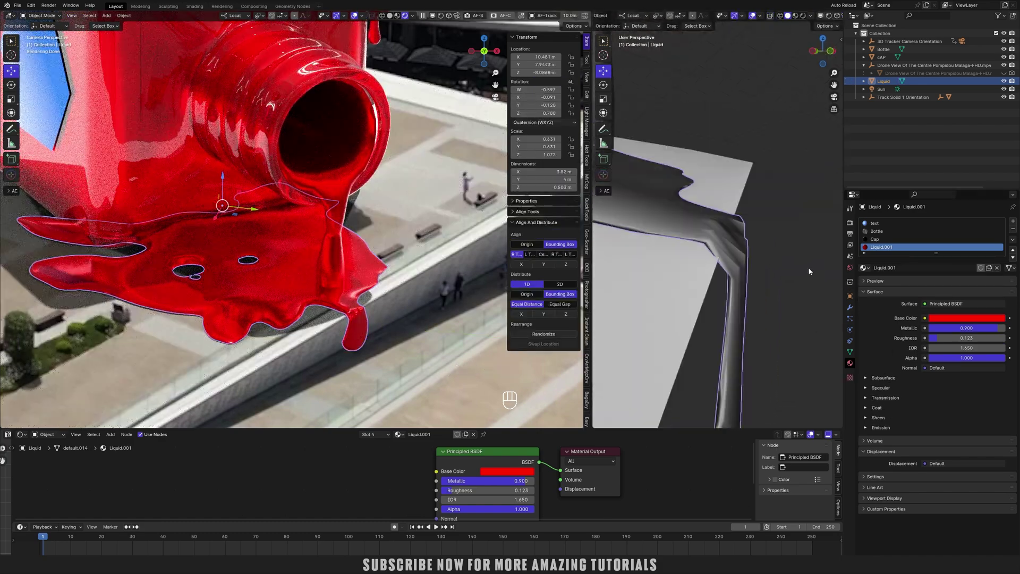
{"action": "scroll", "coordinate": [808, 267], "scroll_direction": "down", "scroll_amount": 3}
{"action": "key", "text": "Tab"}
{"action": "scroll", "coordinate": [677, 230], "scroll_direction": "up", "scroll_amount": 4}
{"action": "key", "text": "3"}
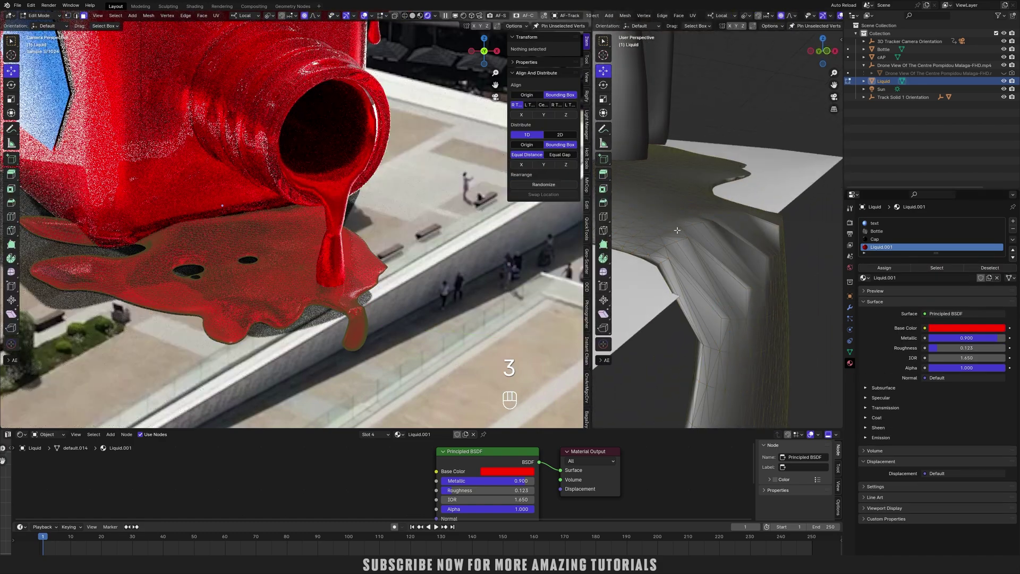
Subdivide the faces at the bend of the Liquid's hanging drip twice, with one cut each time
{"action": "left_click_drag", "start_coordinate": [664, 214], "coordinate": [786, 340]}
{"action": "right_click", "coordinate": [705, 300]}
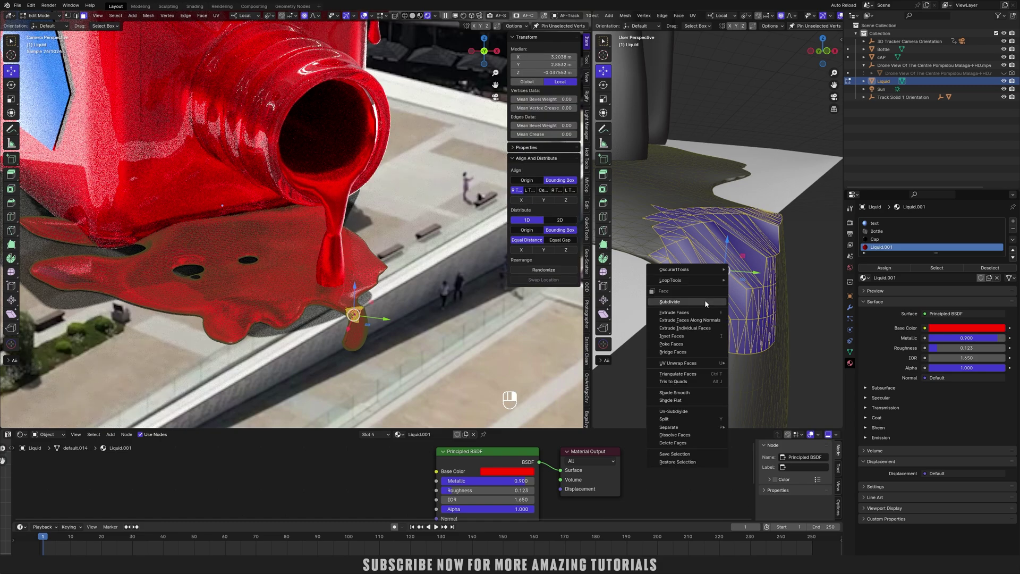
{"action": "left_click", "coordinate": [704, 301]}
{"action": "key", "text": "Tab"}
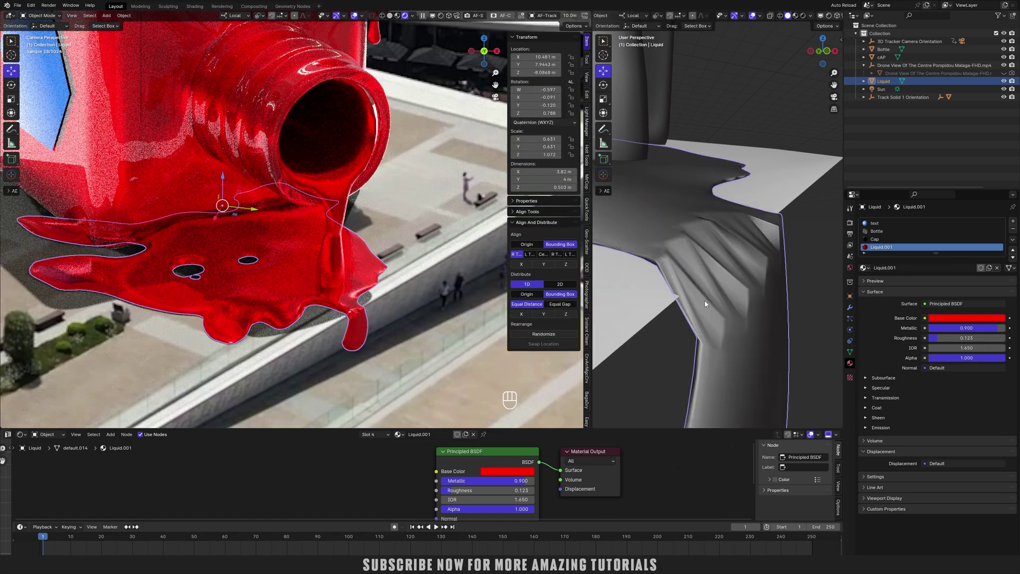
{"action": "key", "text": "Tab"}
{"action": "right_click", "coordinate": [736, 263]}
{"action": "left_click", "coordinate": [736, 262]}
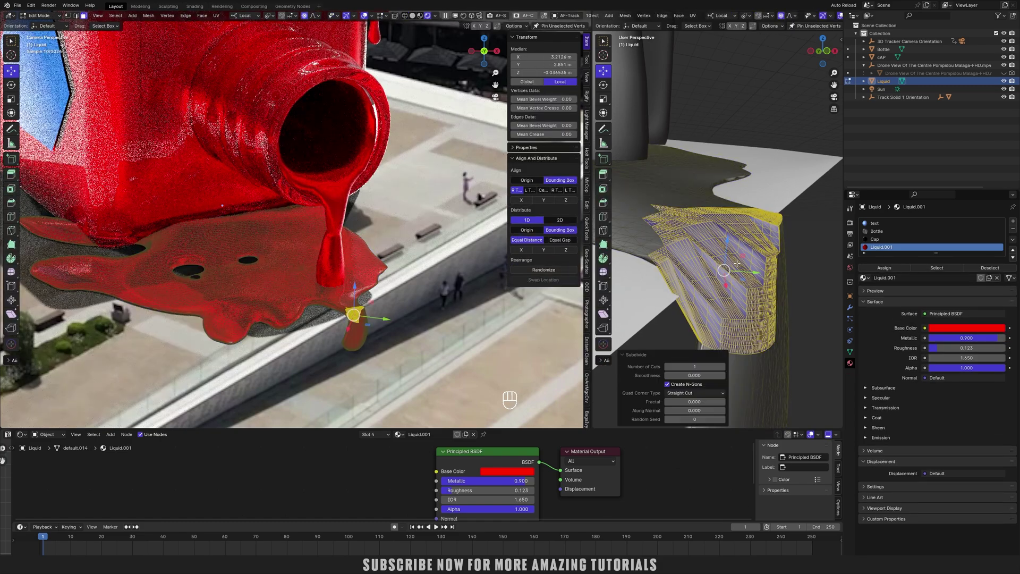
Apply smooth shading to the Liquid with Auto Smooth at 30° and clear the selection
{"action": "key", "text": "Tab"}
{"action": "right_click", "coordinate": [716, 293]}
{"action": "left_click", "coordinate": [723, 284]}
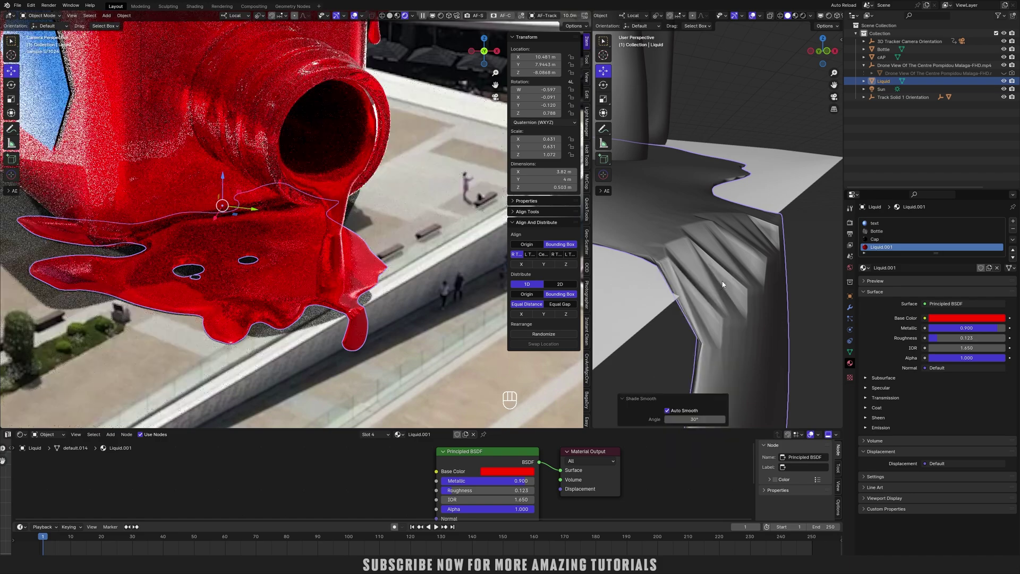
{"action": "right_click", "coordinate": [723, 282]}
{"action": "left_click", "coordinate": [716, 273]}
{"action": "left_click", "coordinate": [666, 328]}
{"action": "middle_click_drag", "start_coordinate": [672, 328], "coordinate": [675, 336]}
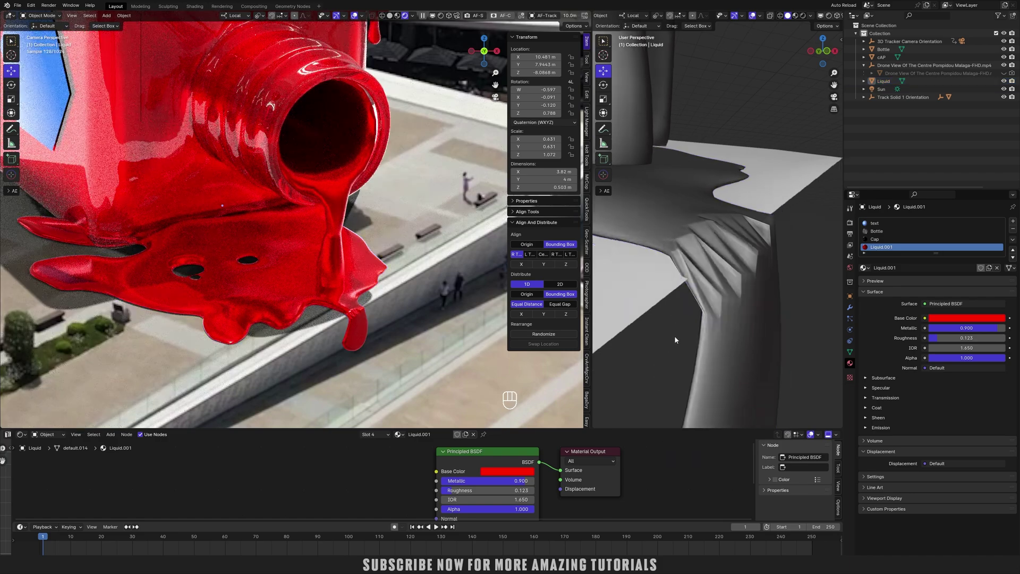
Enlarge the camera view and run through the timeline to about frame 227 to examine the bottle in the tracked shot
{"action": "scroll", "coordinate": [342, 311], "scroll_direction": "down", "scroll_amount": 5}
{"action": "scroll", "coordinate": [732, 305], "scroll_direction": "down", "scroll_amount": 8}
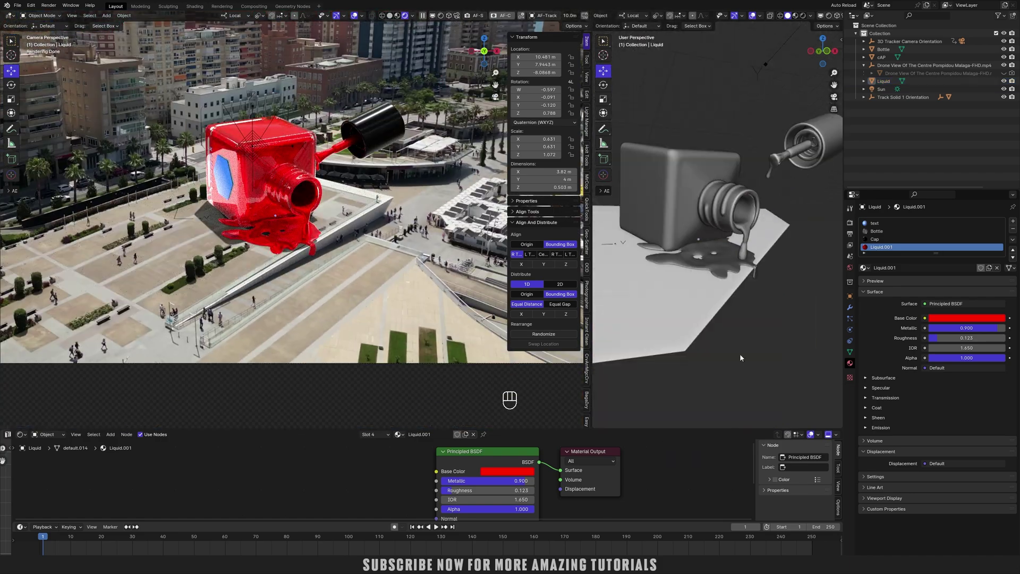
{"action": "scroll", "coordinate": [403, 292], "scroll_direction": "down", "scroll_amount": 2}
{"action": "middle_click_drag", "start_coordinate": [404, 293], "coordinate": [415, 319], "text": "shift"}
{"action": "left_click_drag", "start_coordinate": [592, 298], "coordinate": [832, 303]}
{"action": "scroll", "coordinate": [454, 298], "scroll_direction": "up", "scroll_amount": 1}
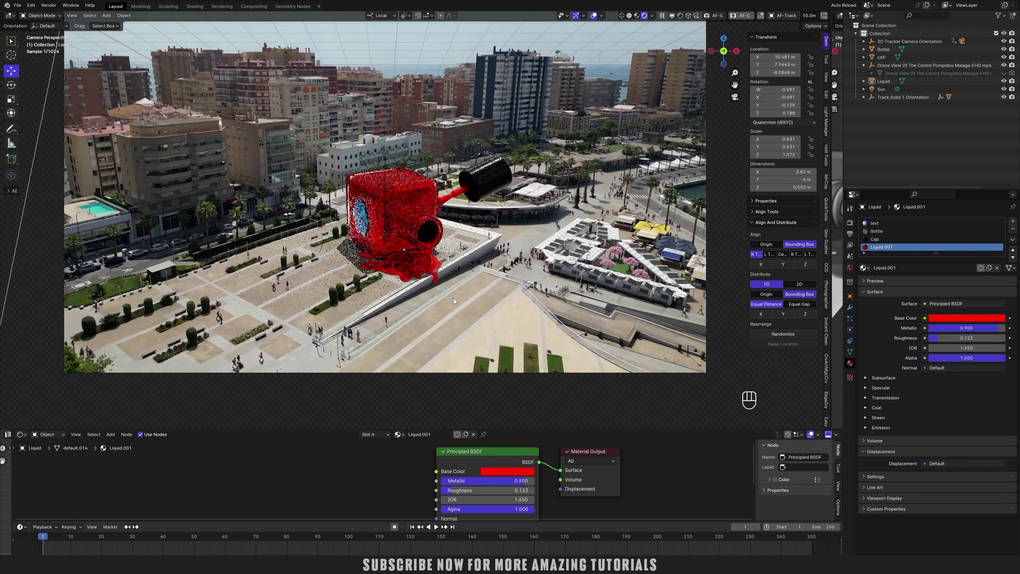
{"action": "middle_click_drag", "start_coordinate": [454, 298], "coordinate": [468, 318], "text": "shift"}
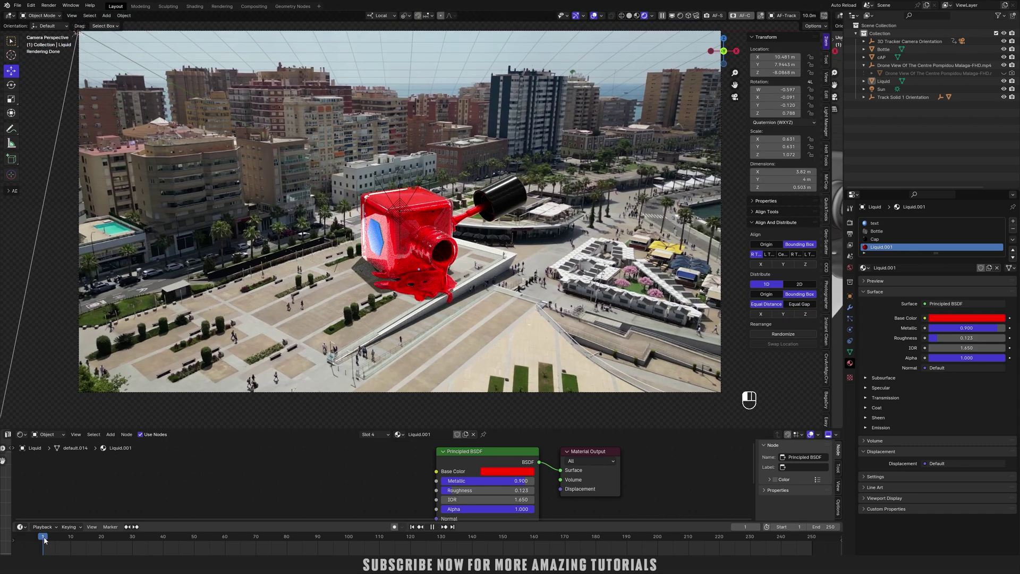
{"action": "left_click_drag", "start_coordinate": [45, 539], "coordinate": [748, 550]}
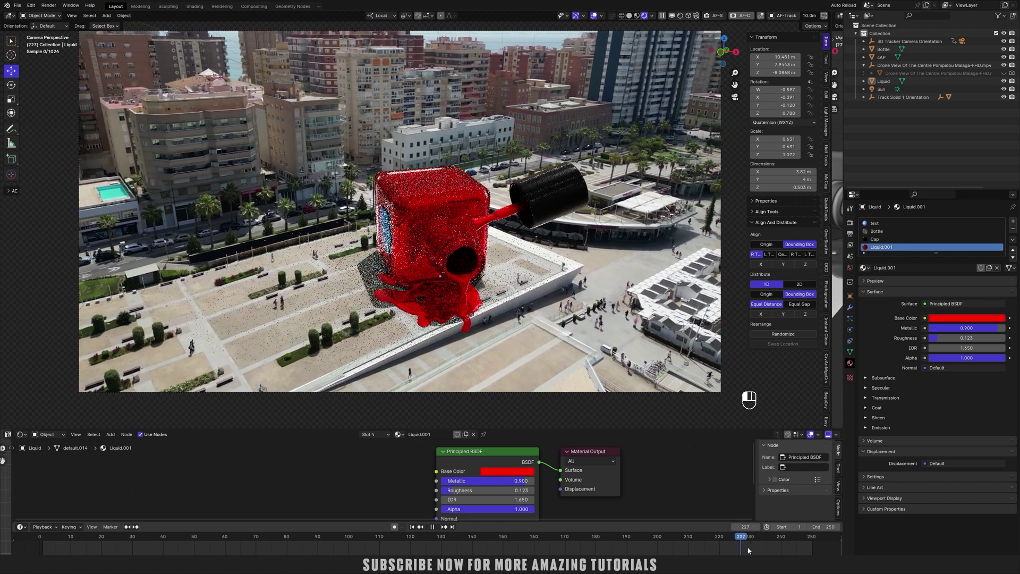
{"action": "key", "text": "space"}
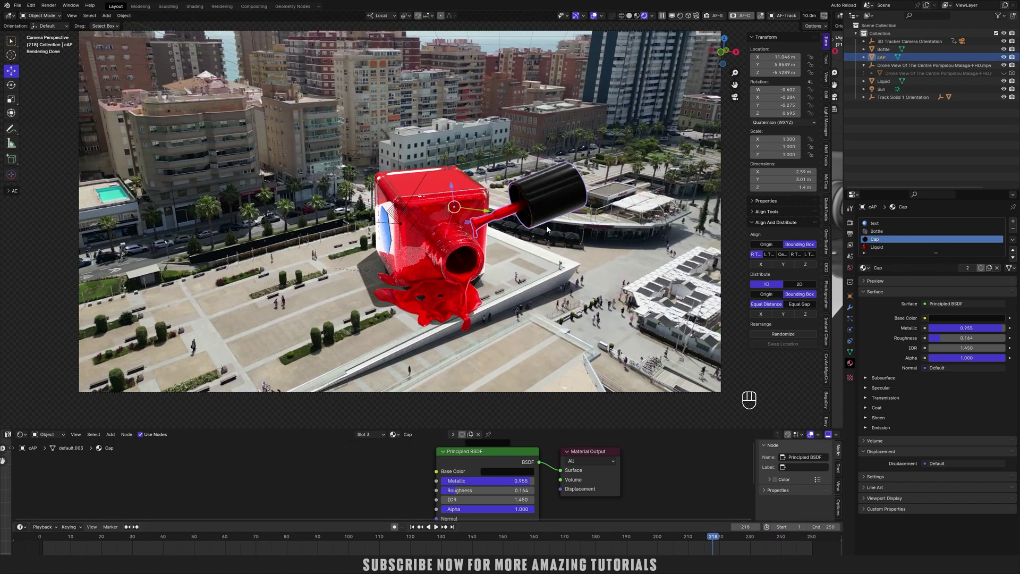
Extrude the ground plane's edge beside the drip about 0.39 m along global −Z, and shift the new edge about −0.04 m along local X
{"action": "left_click", "coordinate": [537, 281]}
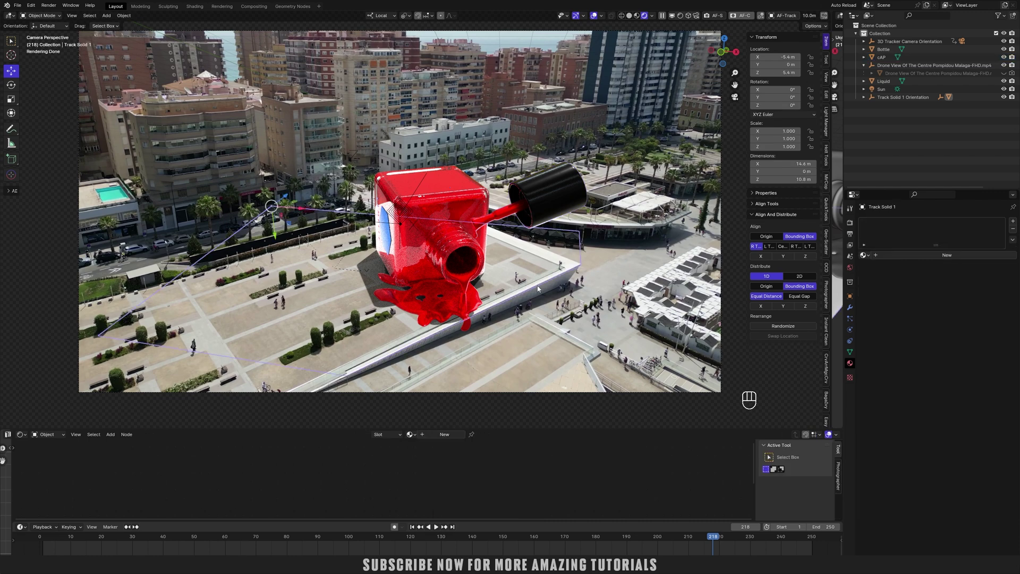
{"action": "key", "text": "Tab"}
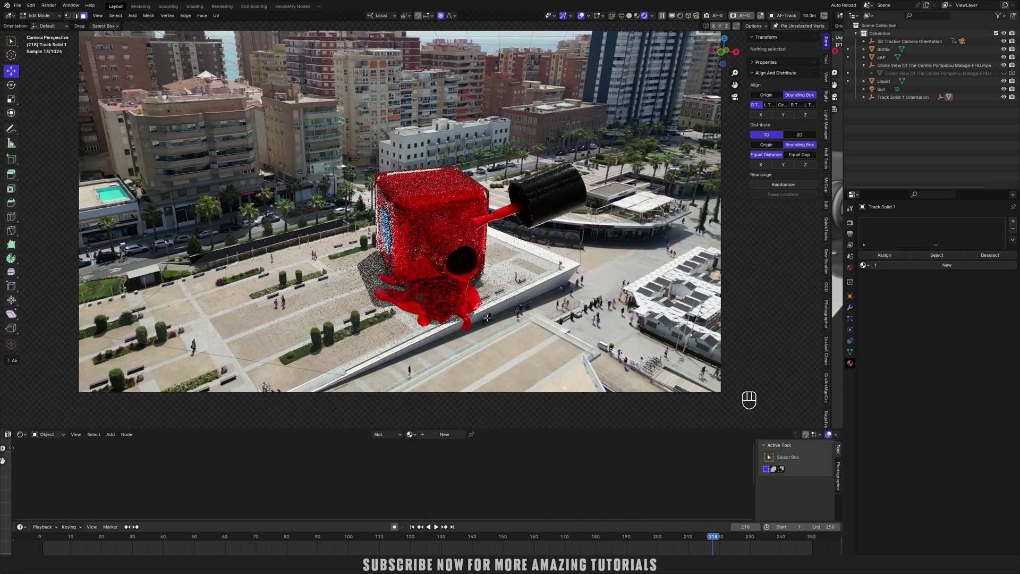
{"action": "left_click", "coordinate": [486, 312]}
{"action": "key", "text": "2"}
{"action": "left_click", "coordinate": [485, 310]}
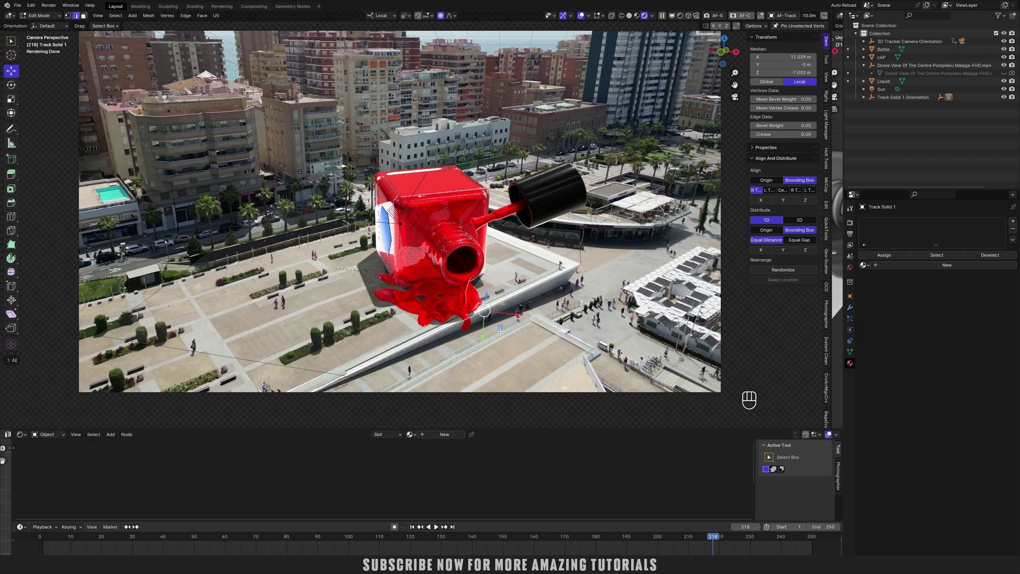
{"action": "key", "text": "e"}
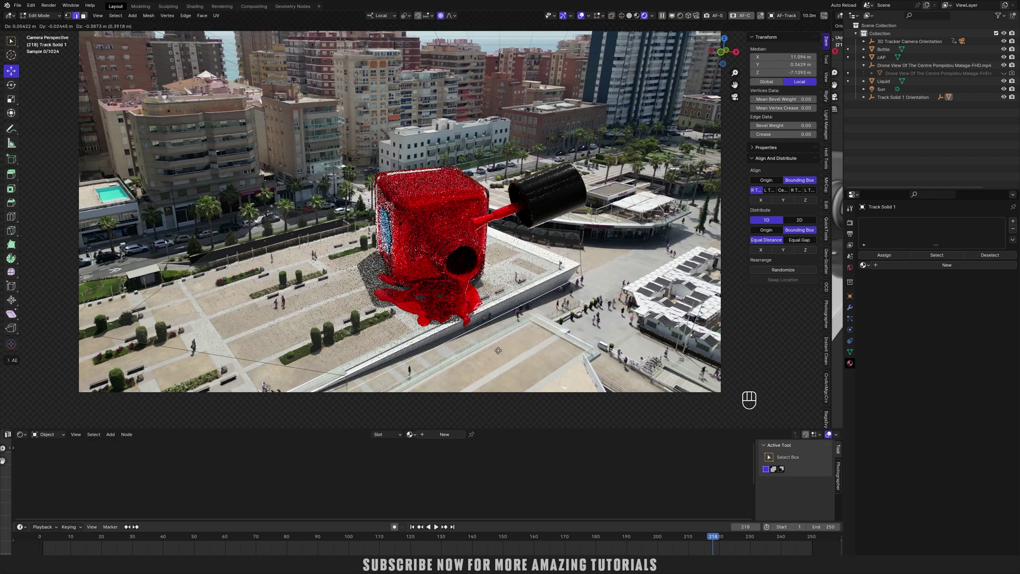
{"action": "left_click", "coordinate": [497, 350]}
{"action": "left_click_drag", "start_coordinate": [511, 329], "coordinate": [506, 328]}
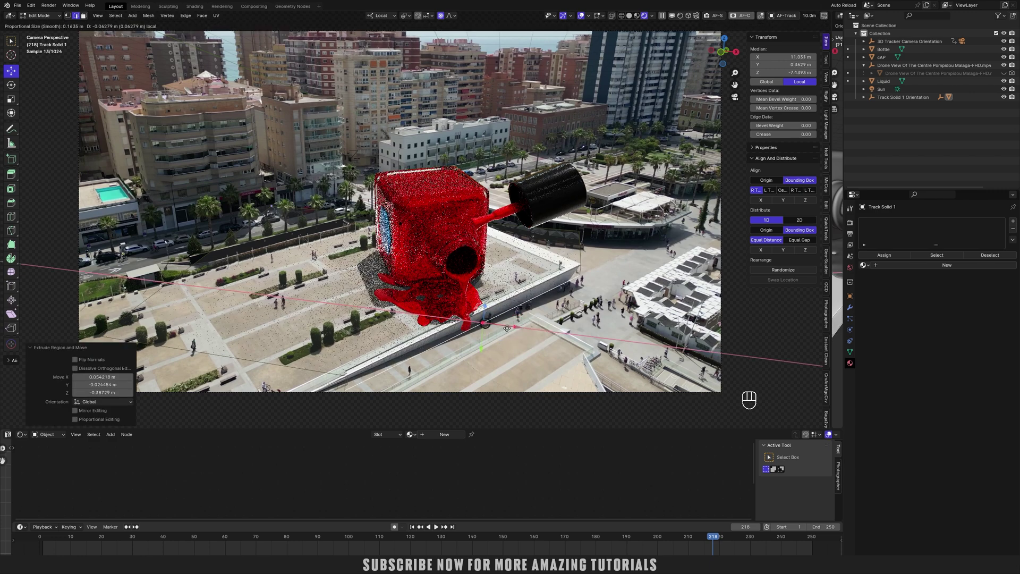
{"action": "left_click", "coordinate": [507, 328]}
{"action": "key", "text": "e"}
{"action": "key", "text": "x"}
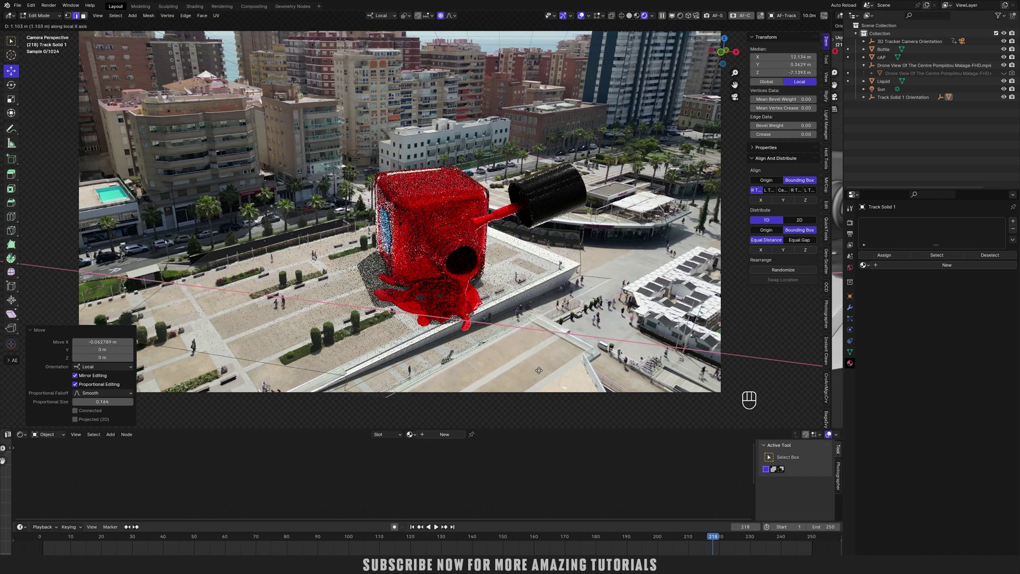
{"action": "key", "text": "Escape"}
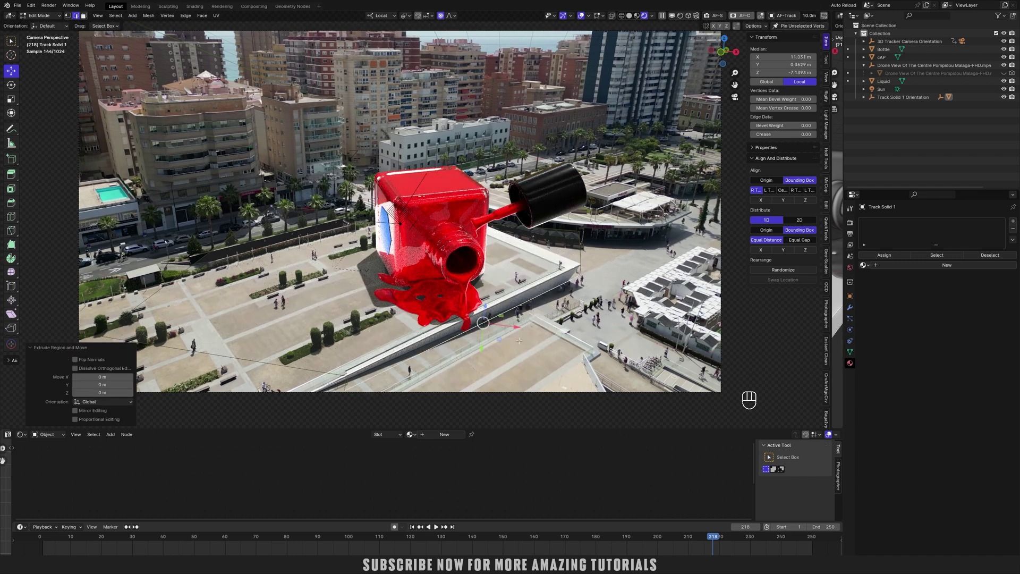
Try moving the wall's lower edge about 2.53 m in X and −3.61 m in Y in the top view
{"action": "left_click_drag", "start_coordinate": [832, 302], "coordinate": [616, 297]}
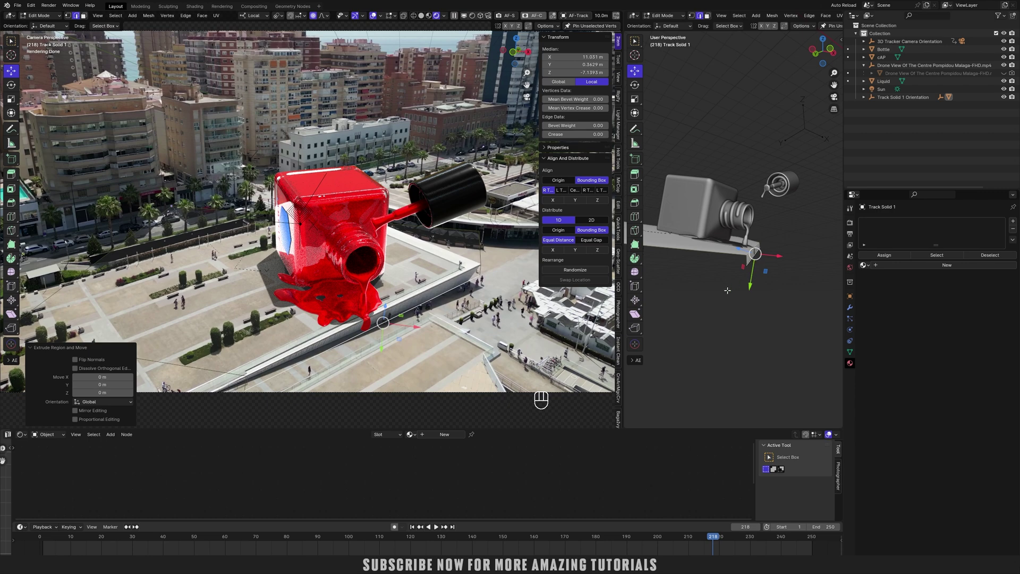
{"action": "middle_click_drag", "start_coordinate": [732, 328], "coordinate": [743, 289], "text": "alt"}
{"action": "key", "text": "g"}
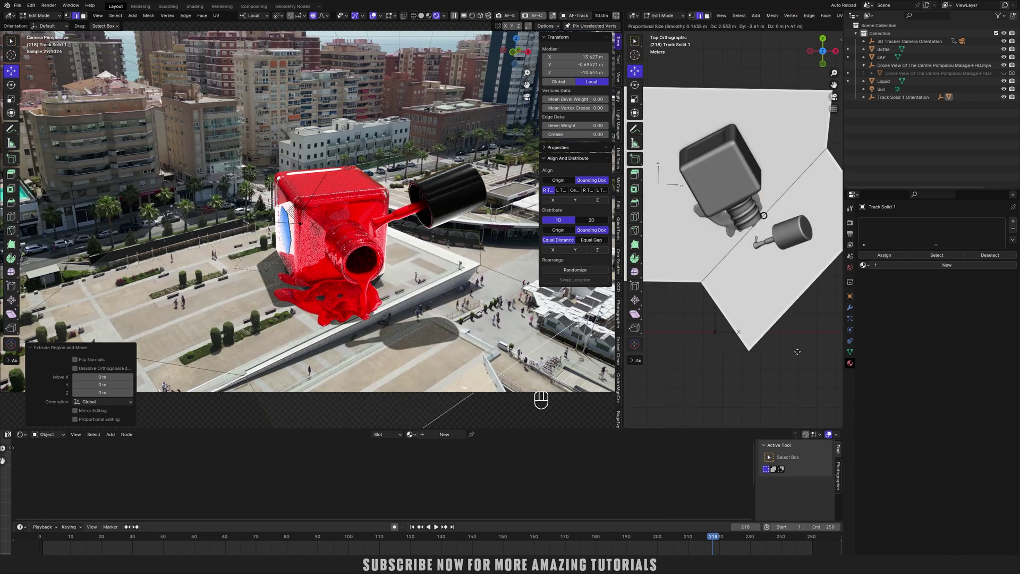
{"action": "left_click", "coordinate": [797, 352]}
{"action": "middle_click_drag", "start_coordinate": [798, 352], "coordinate": [707, 286]}
{"action": "key", "text": "ctrl+z"}
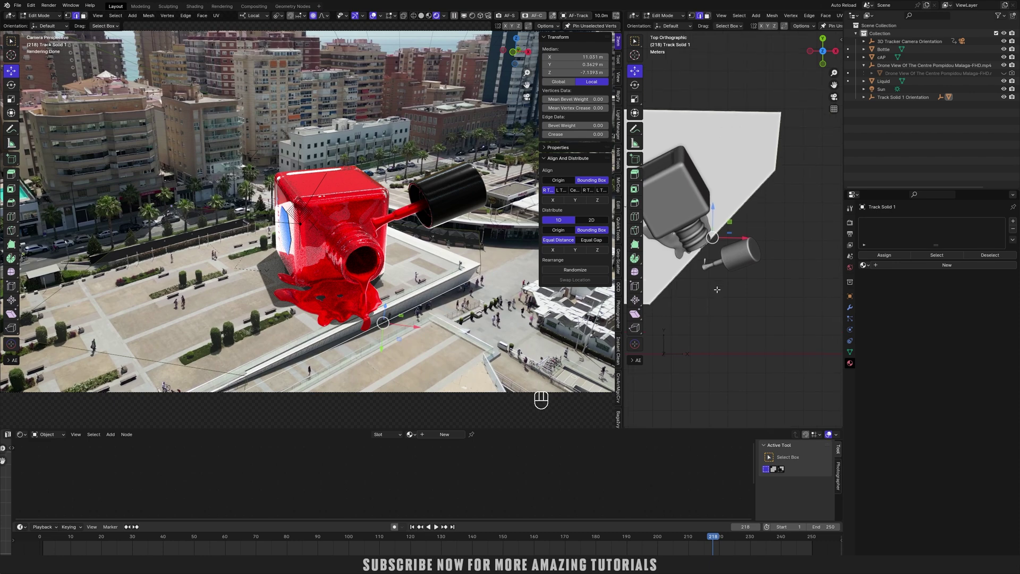
Extrude the wall's lower edge outward about 3.31 m in X and −3.42 m in Y as a lower ground surface, and leave mesh editing
{"action": "key", "text": "e"}
{"action": "left_click", "coordinate": [781, 354]}
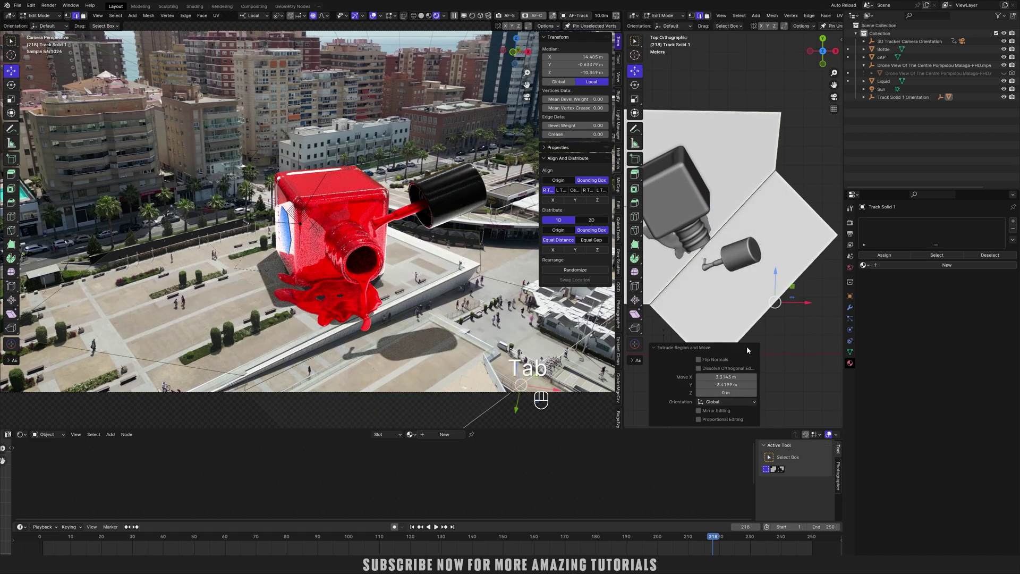
{"action": "middle_click_drag", "start_coordinate": [747, 318], "coordinate": [776, 221]}
{"action": "scroll", "coordinate": [777, 221], "scroll_direction": "up", "scroll_amount": 4}
{"action": "key", "text": "Tab"}
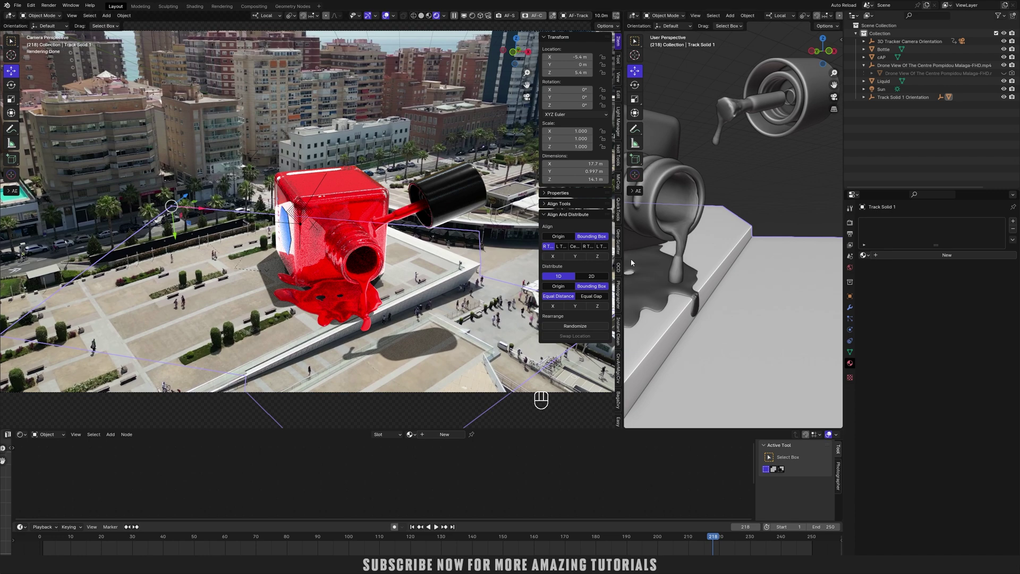
Move the polish cap about −1.13 m along its local X and 0.08 m along its local Y in an enlarged camera view
{"action": "left_click_drag", "start_coordinate": [625, 259], "coordinate": [840, 259]}
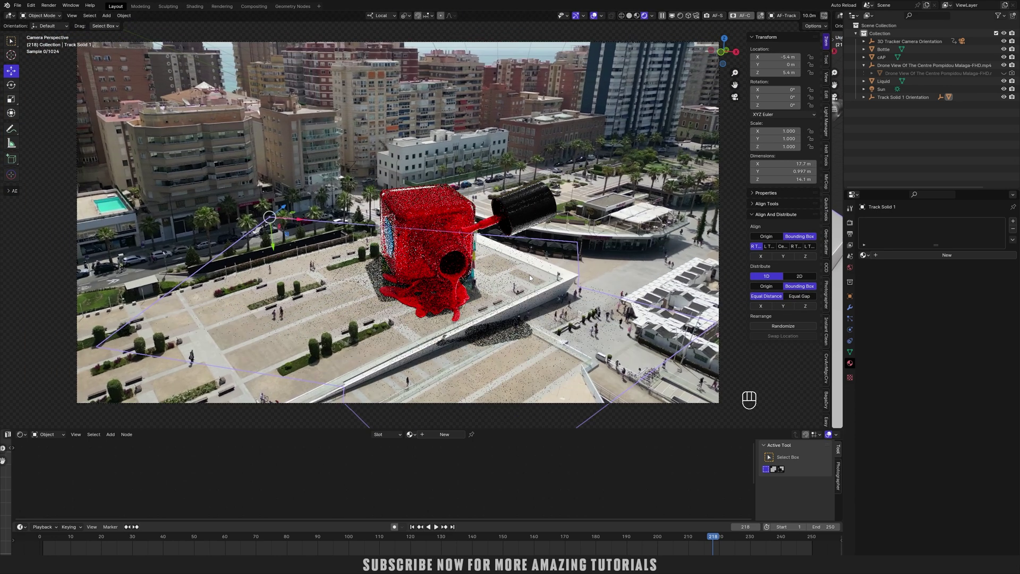
{"action": "left_click", "coordinate": [538, 202]}
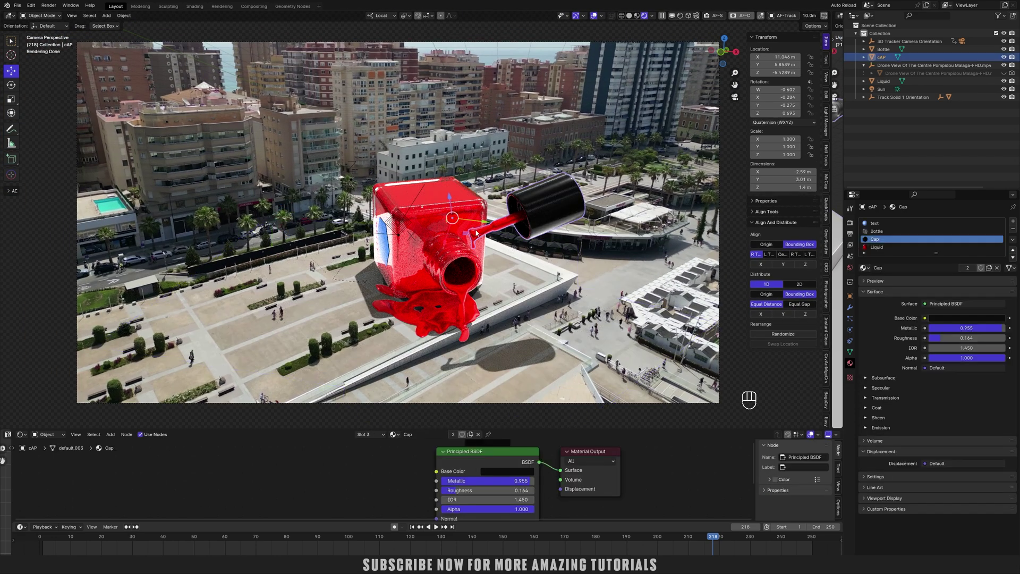
{"action": "key", "text": "x"}
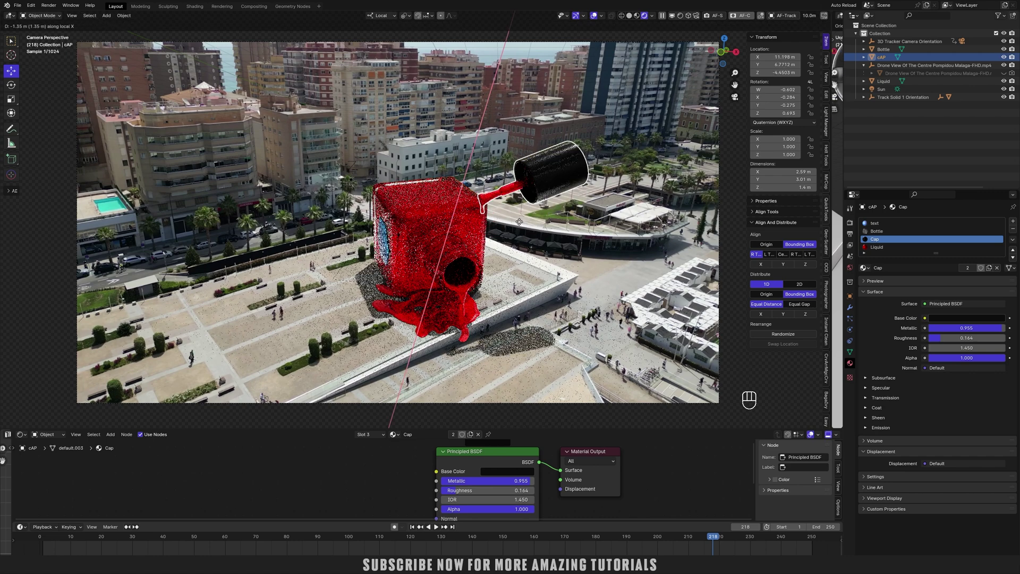
{"action": "left_click", "coordinate": [523, 227]}
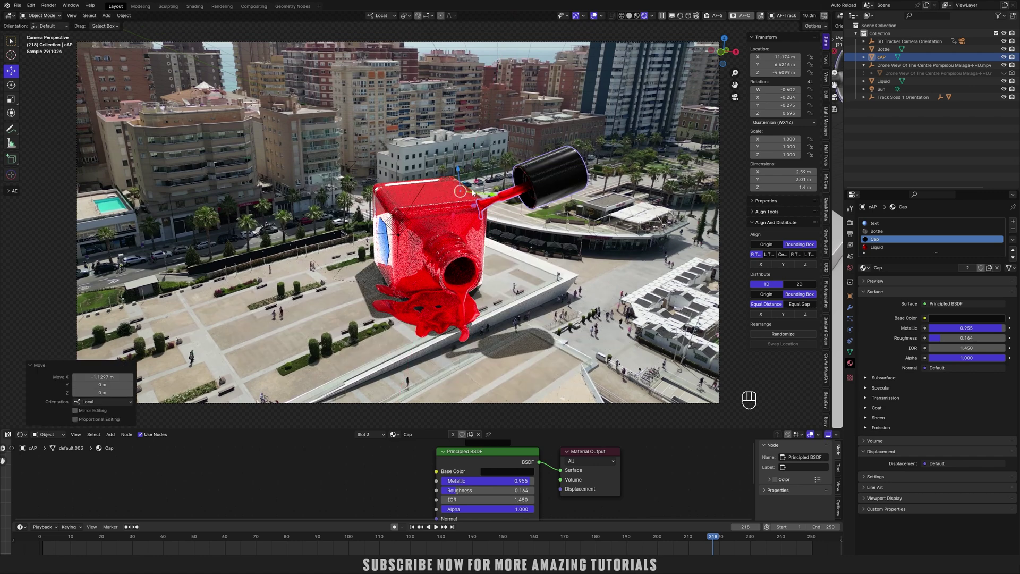
{"action": "key", "text": "g"}
{"action": "key", "text": "y"}
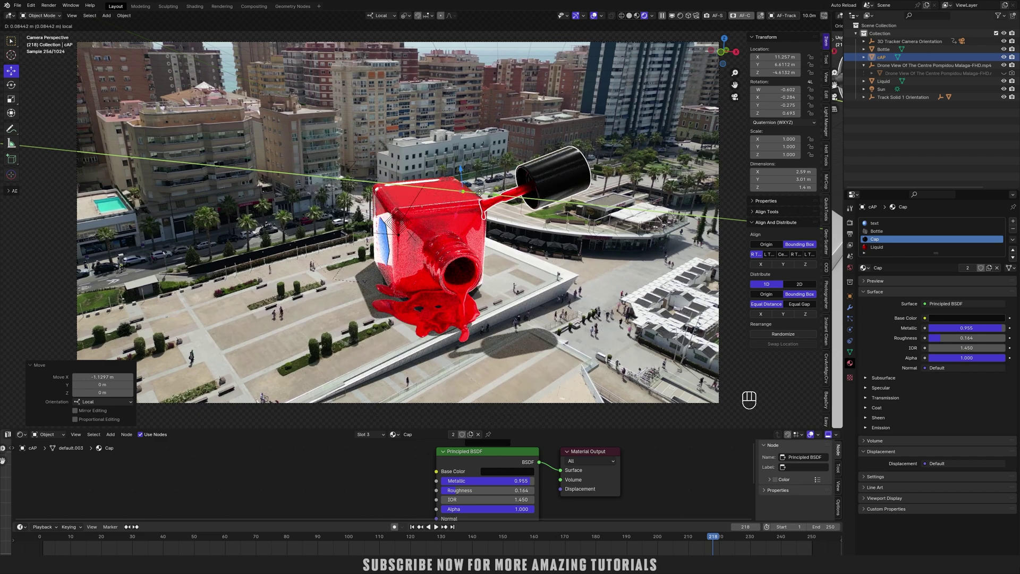
{"action": "left_click", "coordinate": [480, 193]}
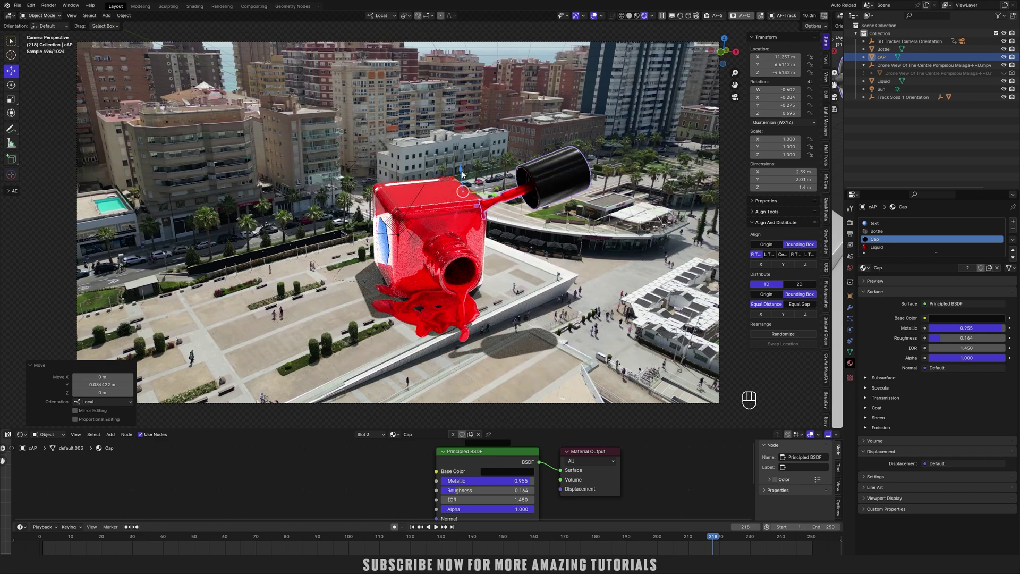
Fine-tune the cap's position by about −0.26 m along local Z, −0.16 m along local Y, and back 0.07 m along local Z
{"action": "key", "text": "g"}
{"action": "key", "text": "z"}
{"action": "left_click", "coordinate": [526, 206]}
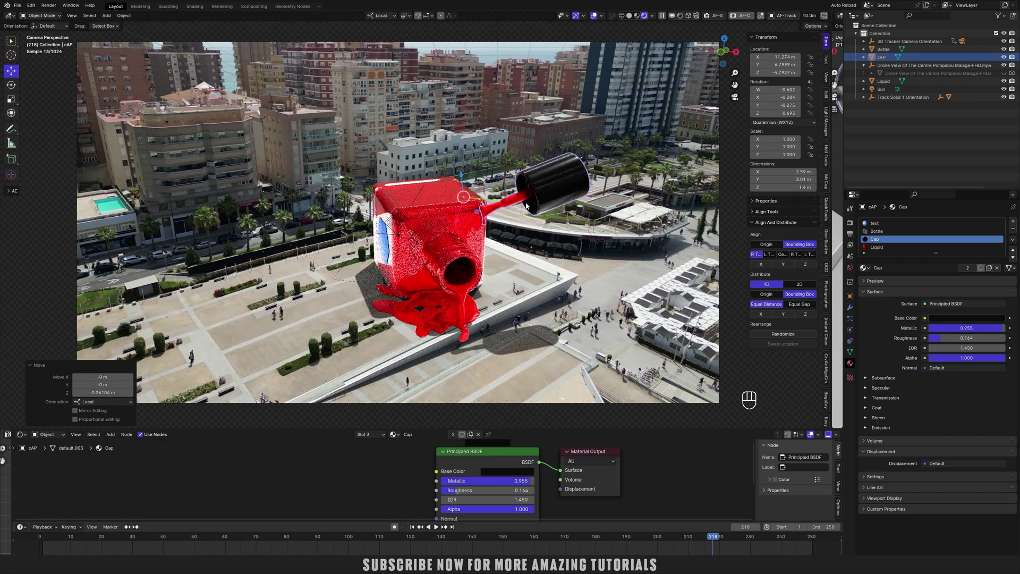
{"action": "key", "text": "g"}
{"action": "key", "text": "y"}
{"action": "left_click", "coordinate": [451, 194]}
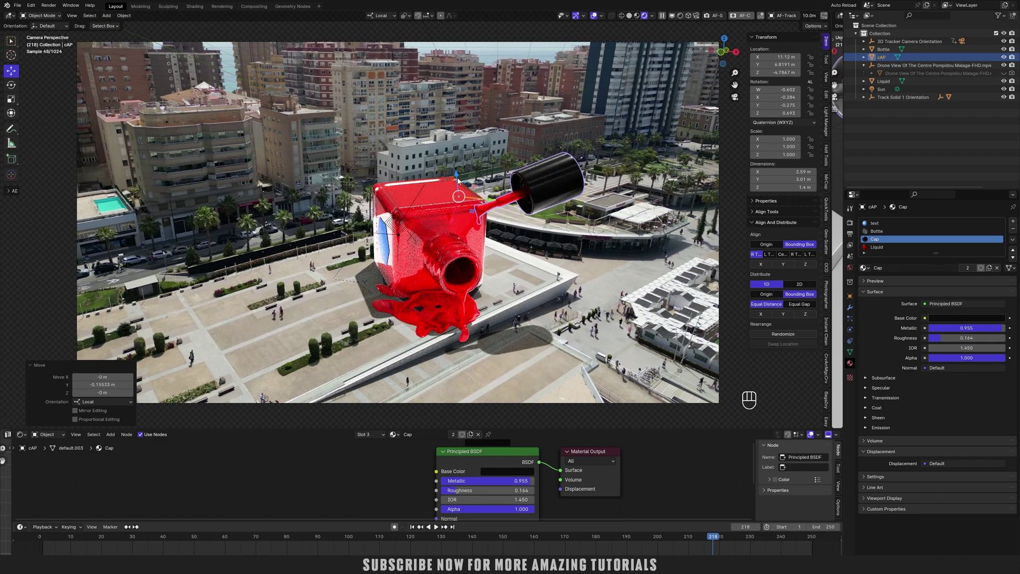
{"action": "key", "text": "g"}
{"action": "key", "text": "z"}
{"action": "left_click", "coordinate": [500, 275]}
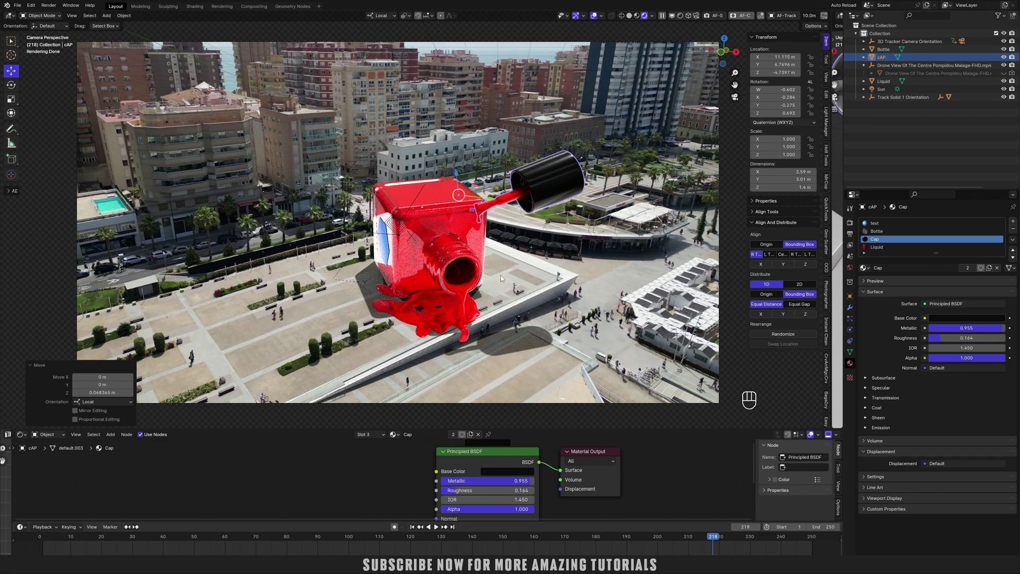
Play the shot up to frame 242 and replace the world's environment texture with vatican_road_4k.exr
{"action": "key", "text": "shift+Left"}
{"action": "key", "text": "space"}
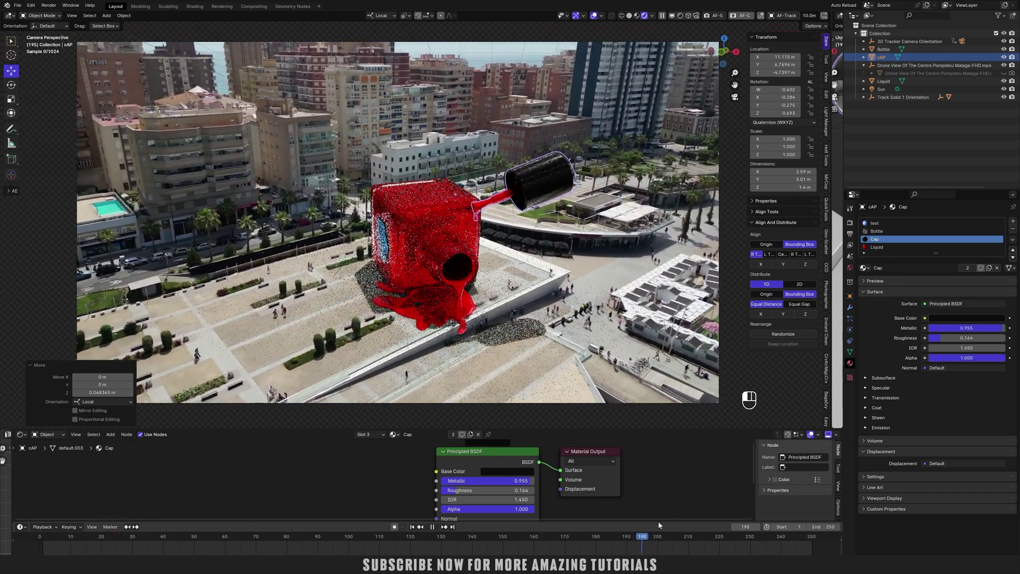
{"action": "key", "text": "space"}
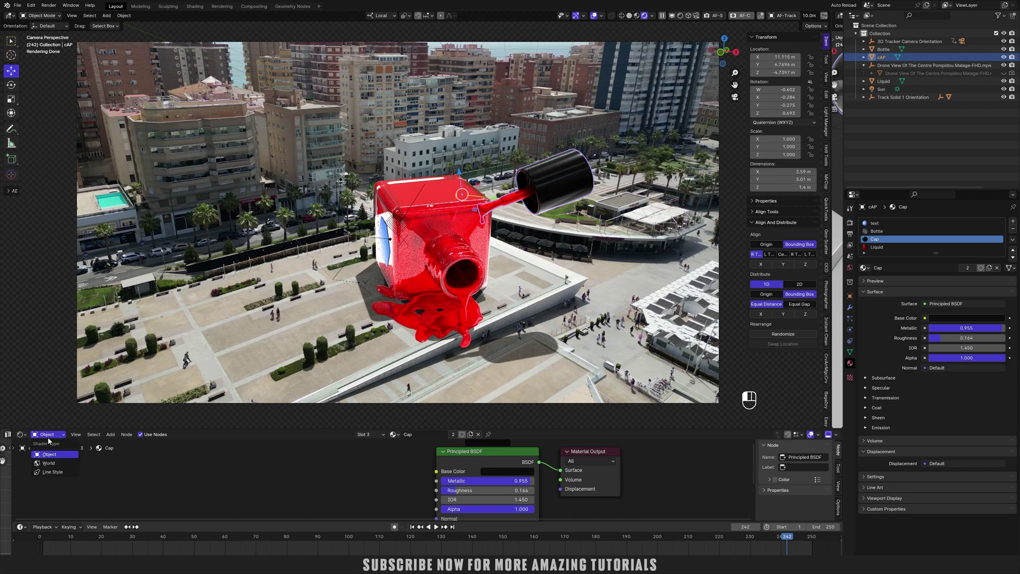
{"action": "left_click", "coordinate": [48, 462]}
{"action": "left_click", "coordinate": [409, 479]}
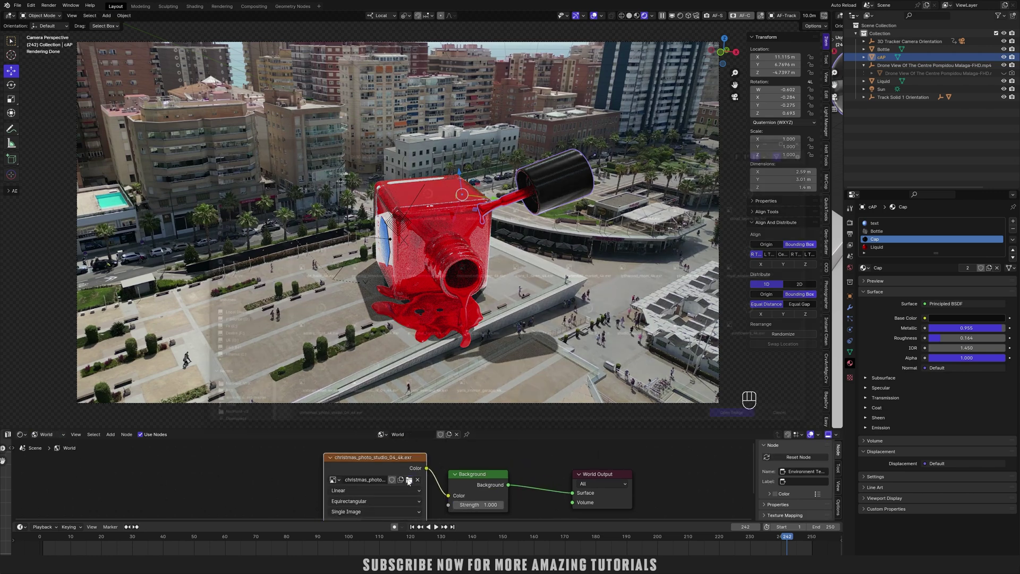
{"action": "double_click", "coordinate": [299, 379]}
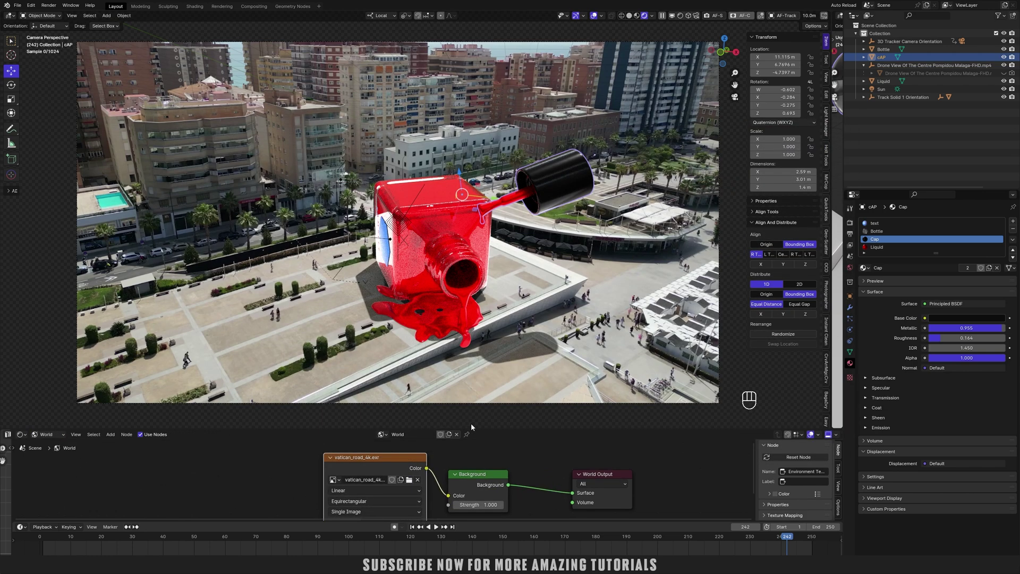
Add Texture Coordinate and Mapping nodes to the world's environment texture and set the mapping's X location to -0.36 m
{"action": "key", "text": "Home"}
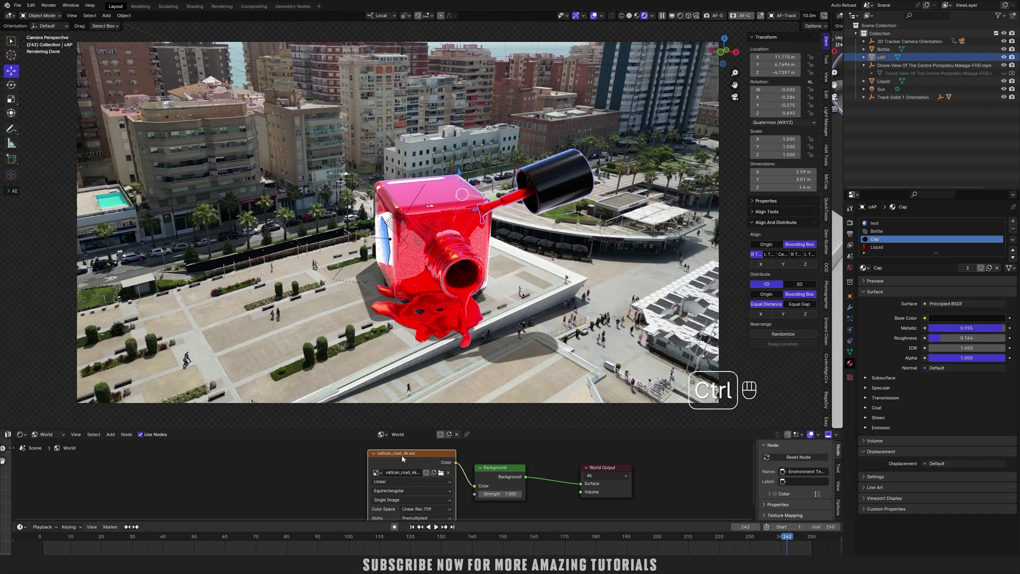
{"action": "key", "text": "ctrl+t"}
{"action": "scroll", "coordinate": [170, 467], "scroll_direction": "up", "scroll_amount": 1}
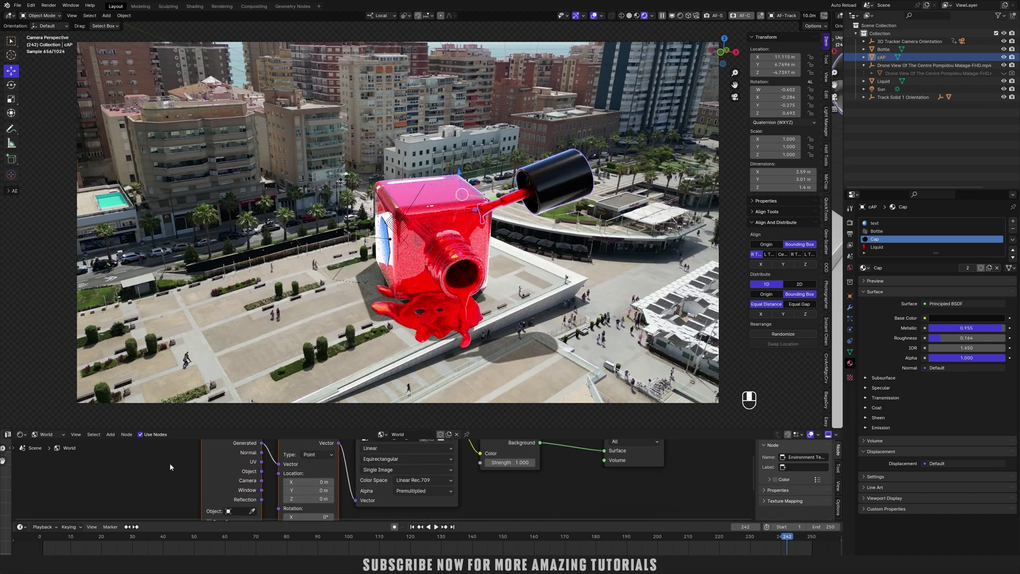
{"action": "scroll", "coordinate": [174, 465], "scroll_direction": "up", "scroll_amount": 1}
{"action": "mouse_move", "coordinate": [297, 482]}
{"action": "left_mouse_down", "text": "shift"}
{"action": "mouse_move", "coordinate": [339, 482]}
{"action": "mouse_move", "coordinate": [276, 482]}
{"action": "mouse_move", "coordinate": [300, 482]}
{"action": "left_mouse_up", "text": "shift"}
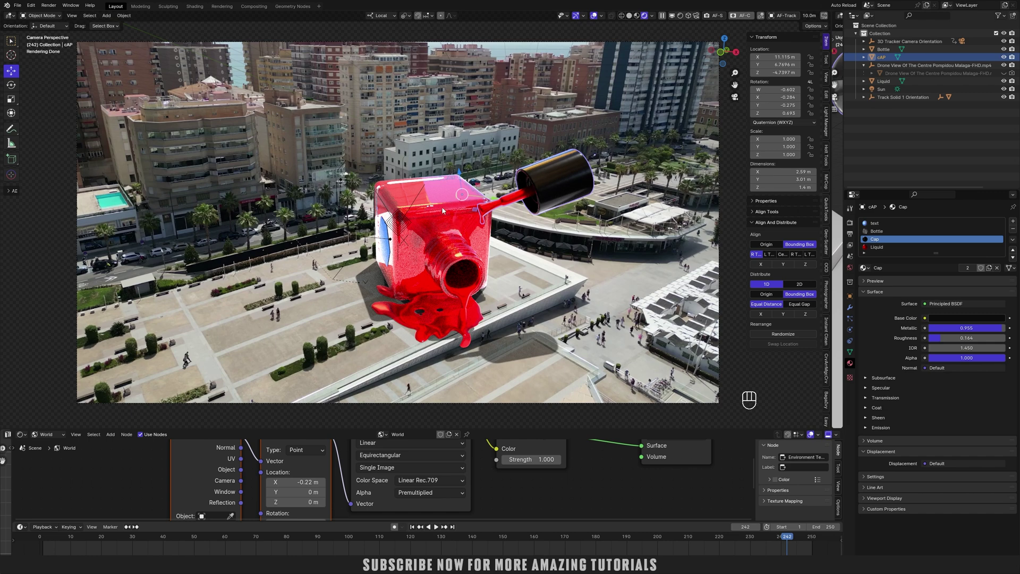
{"action": "left_click_drag", "start_coordinate": [298, 482], "coordinate": [272, 481], "text": "shift"}
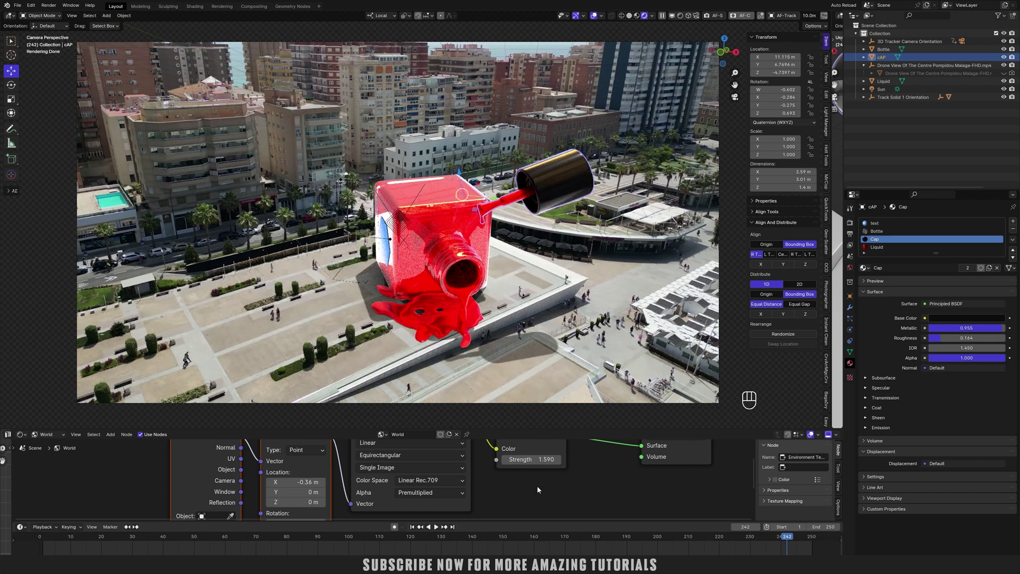
Set the world background strength to 1.370 and the environment mapping location to 1.29 m in Y and -0.29 m in Z
{"action": "left_click_drag", "start_coordinate": [536, 461], "coordinate": [529, 460], "text": "shift"}
{"action": "mouse_move", "coordinate": [298, 492]}
{"action": "left_mouse_down"}
{"action": "mouse_move", "coordinate": [325, 492]}
{"action": "mouse_move", "coordinate": [289, 502]}
{"action": "mouse_move", "coordinate": [299, 482]}
{"action": "mouse_move", "coordinate": [300, 502]}
{"action": "mouse_move", "coordinate": [313, 502]}
{"action": "mouse_move", "coordinate": [299, 502]}
{"action": "left_mouse_up"}
{"action": "key", "text": "ctrl+z"}
{"action": "key", "text": "ctrl+z"}
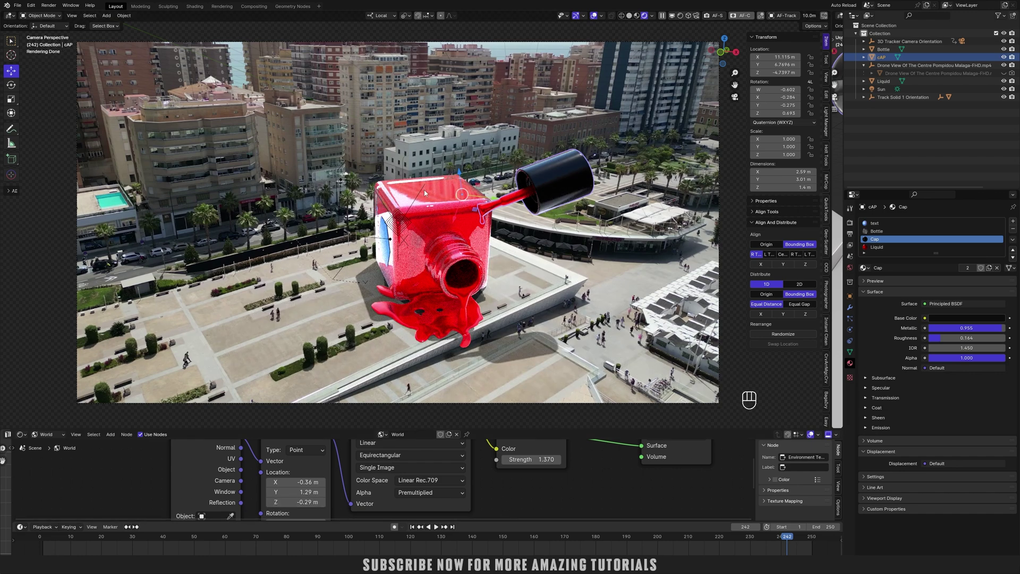
Play the shot briefly, return to frame 242, and enable viewport denoising in the Cycles render settings
{"action": "scroll", "coordinate": [429, 202], "scroll_direction": "down", "scroll_amount": 1}
{"action": "scroll", "coordinate": [452, 229], "scroll_direction": "up", "scroll_amount": 1}
{"action": "key", "text": "space"}
{"action": "left_click_drag", "start_coordinate": [43, 540], "coordinate": [787, 542]}
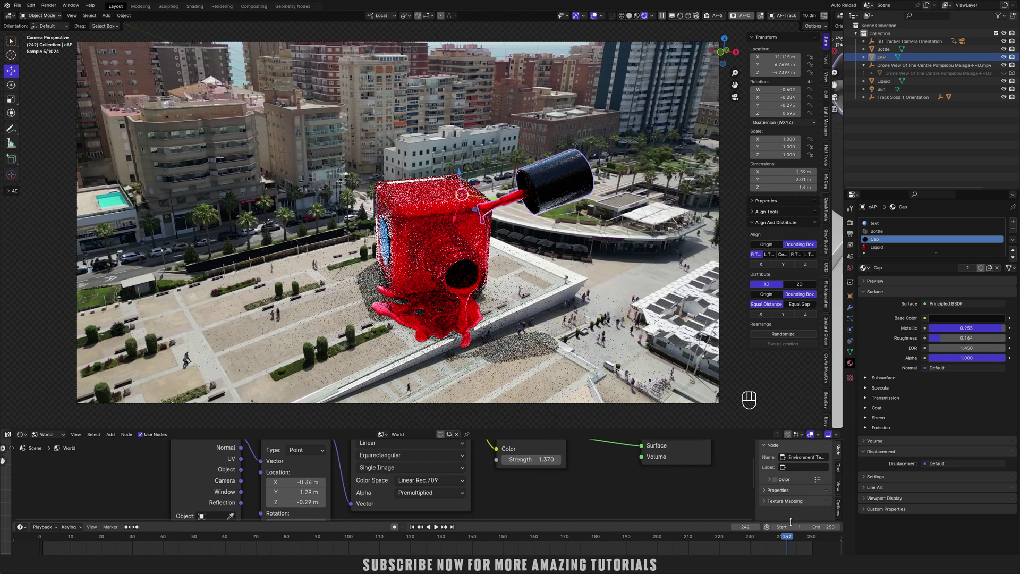
{"action": "left_click", "coordinate": [851, 223]}
{"action": "left_click", "coordinate": [875, 315]}
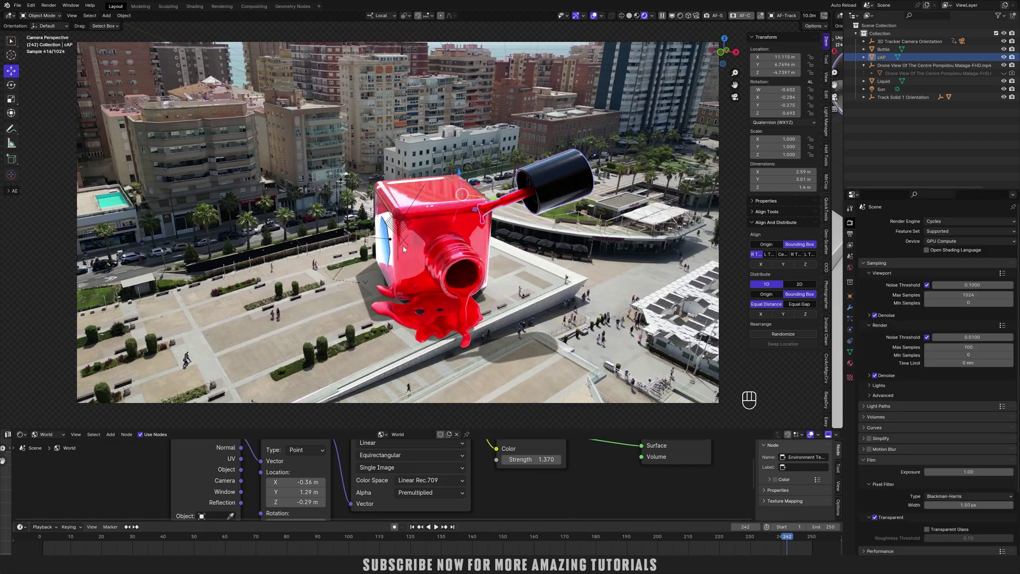
Play the denoised shot, stop playback, and go to frame 226 to inspect the bottle
{"action": "key", "text": "space"}
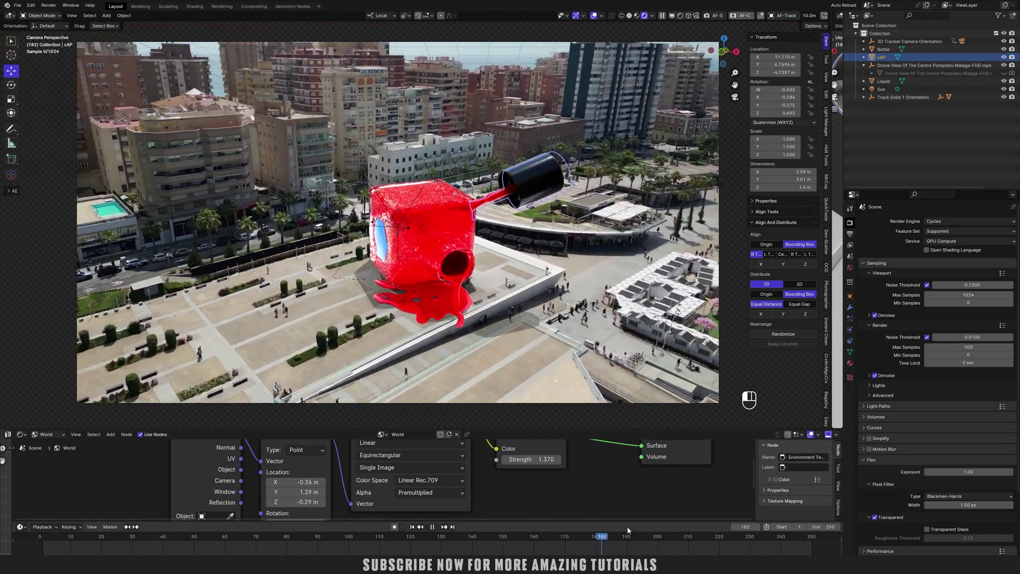
{"action": "key", "text": "space"}
{"action": "left_click", "coordinate": [738, 537]}
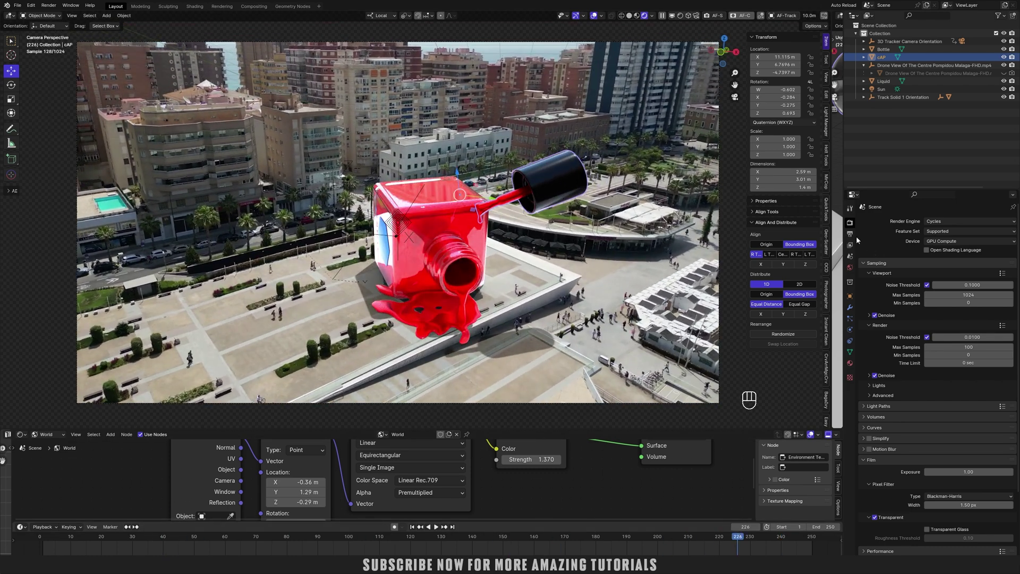
Look up the drone footage's frame rate in its file properties to compare it with the scene's output settings
{"action": "left_click", "coordinate": [850, 234]}
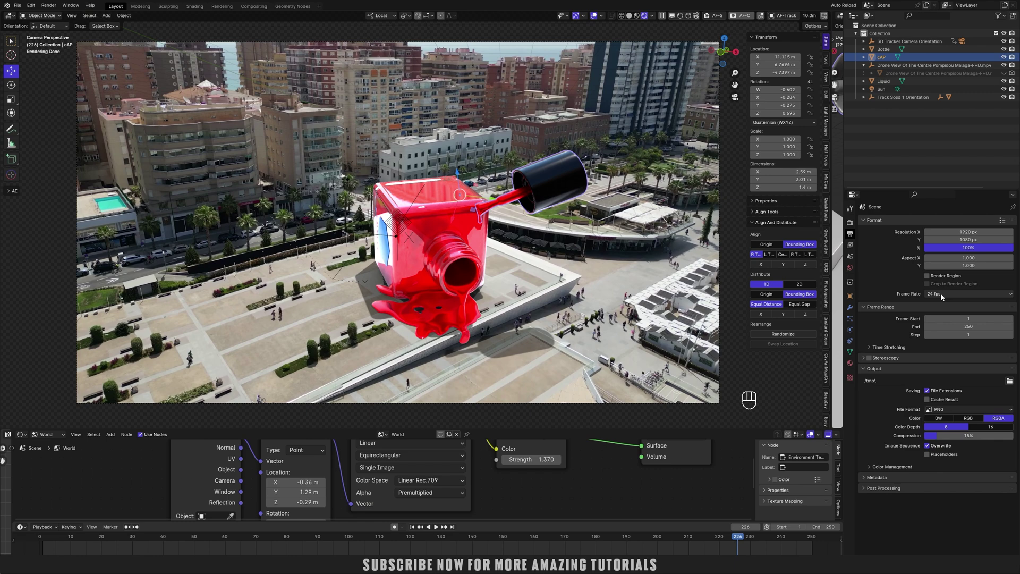
{"action": "key", "text": "alt"}
{"action": "key", "text": "alt"}
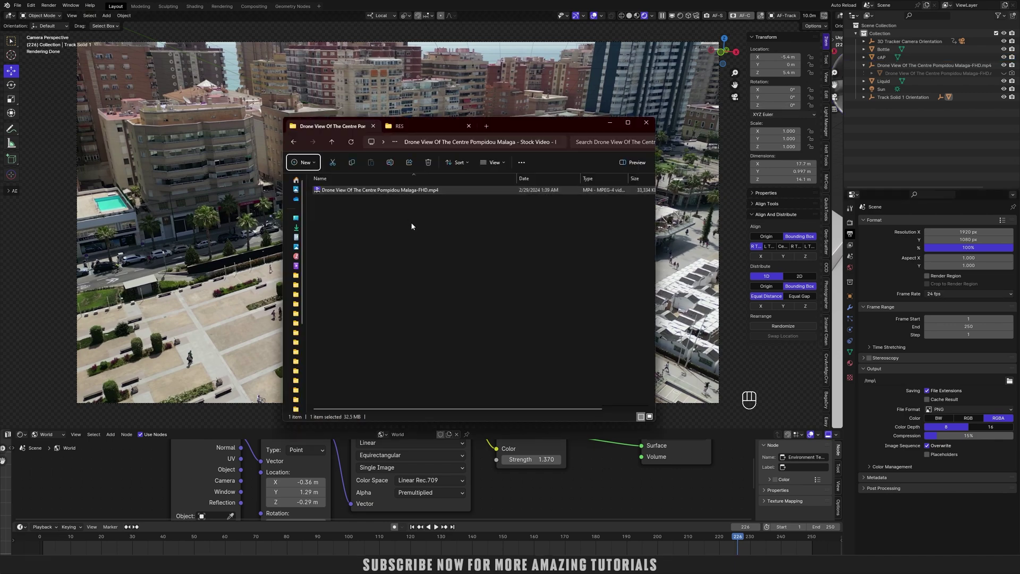
{"action": "right_click", "coordinate": [402, 191]}
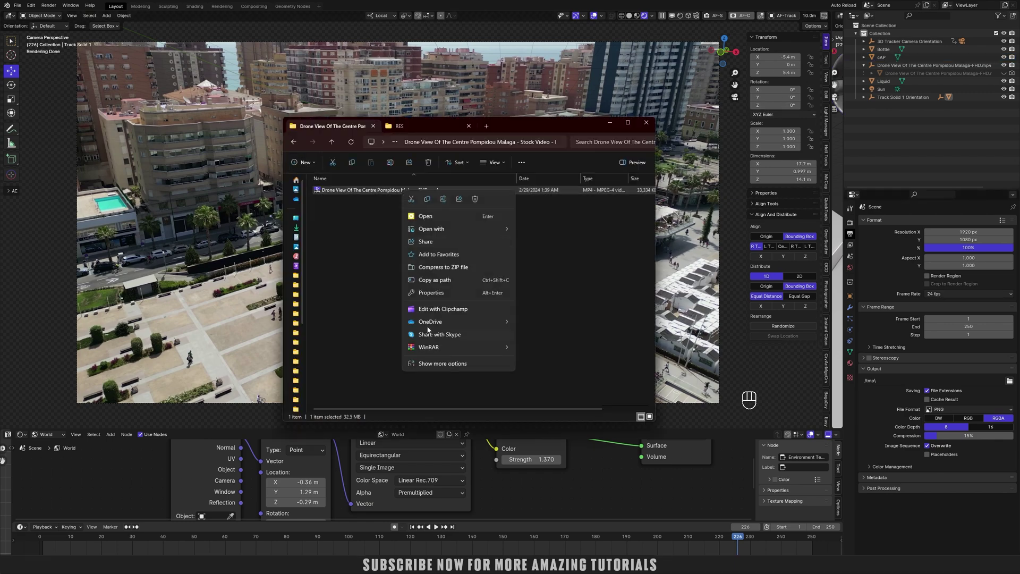
{"action": "left_click", "coordinate": [435, 364]}
{"action": "left_click", "coordinate": [429, 391]}
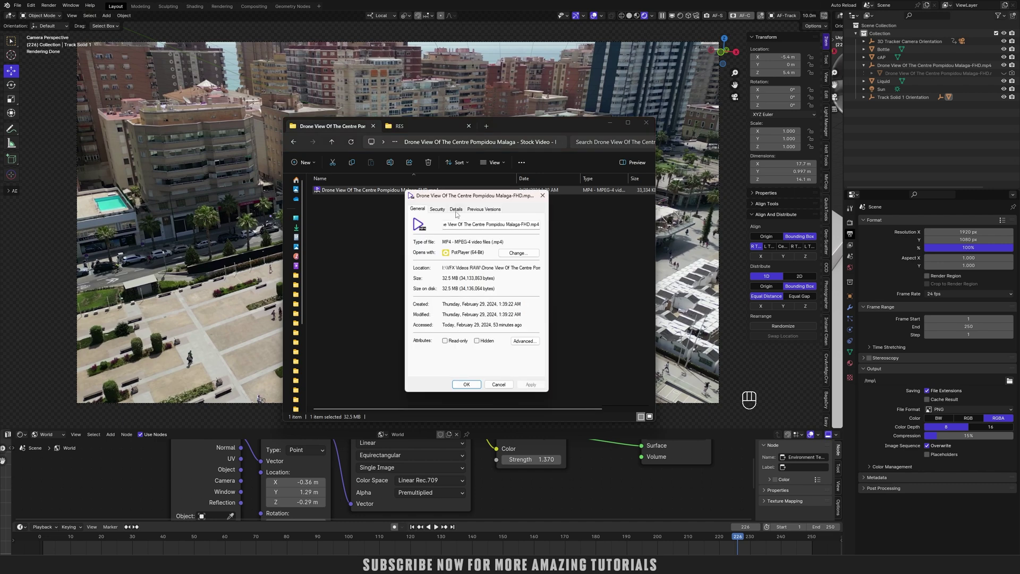
{"action": "left_click", "coordinate": [455, 209]}
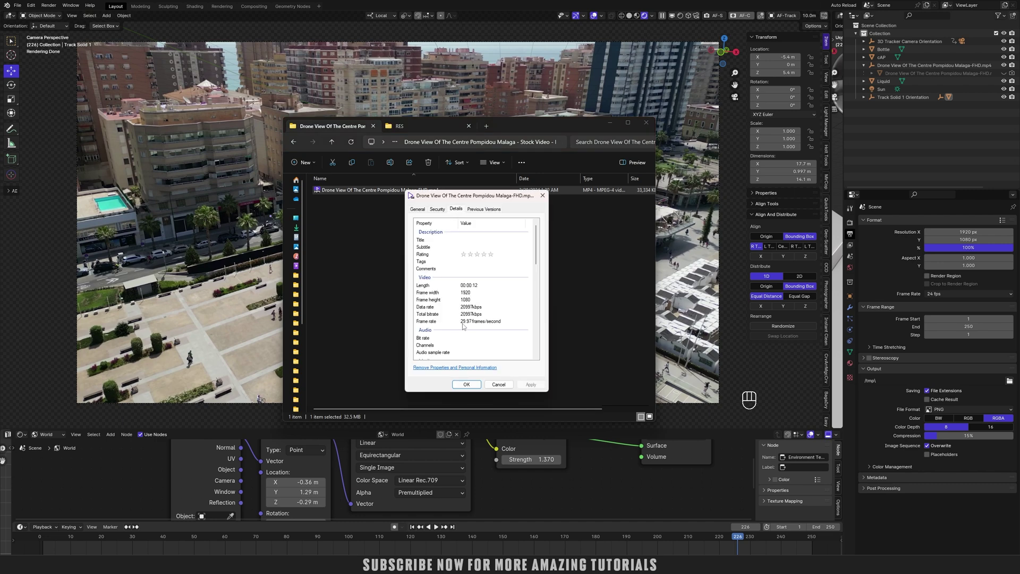
{"action": "left_click", "coordinate": [498, 384]}
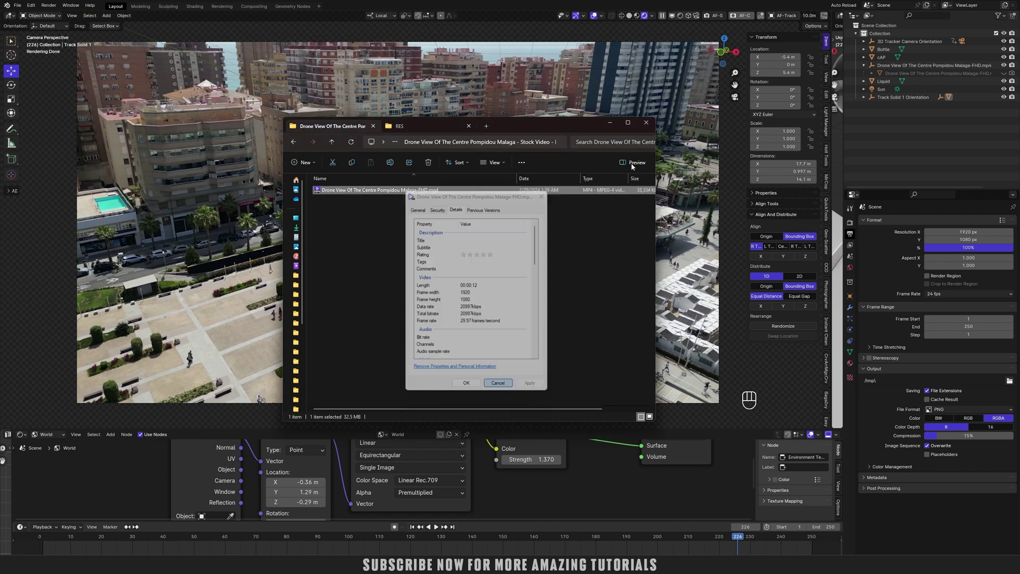
Return to Blender and set the scene's output frame rate to 29.97 fps
{"action": "left_click", "coordinate": [857, 124]}
{"action": "left_click", "coordinate": [953, 295]}
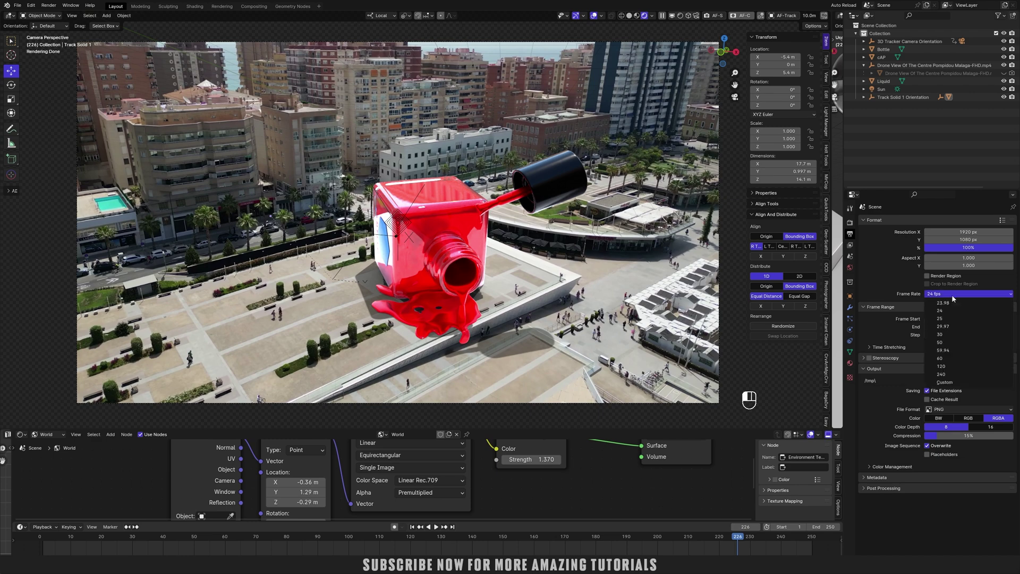
{"action": "left_click", "coordinate": [950, 326]}
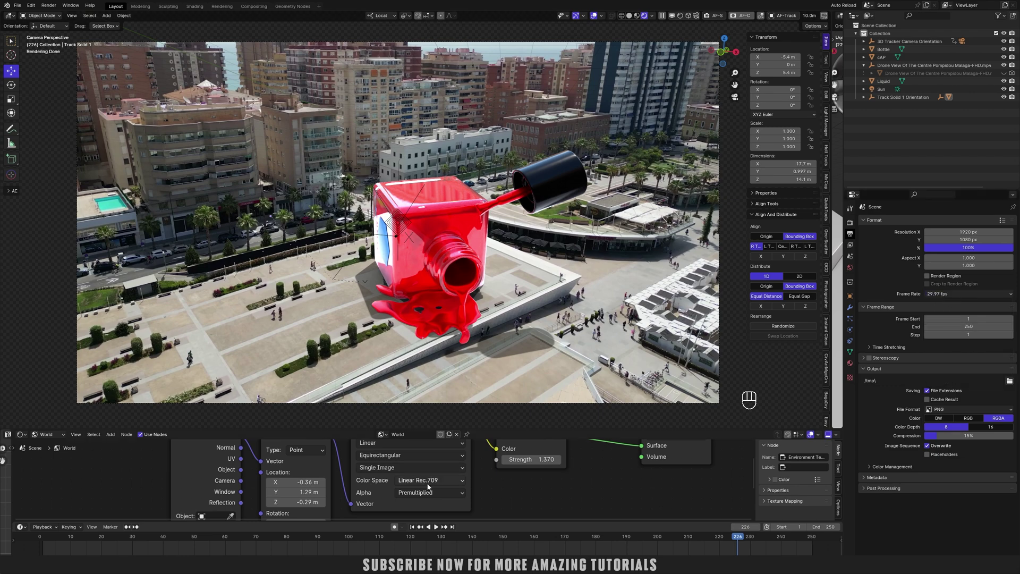
Play the shot at the new frame rate from mid-timeline and stop at frame 187
{"action": "left_click", "coordinate": [426, 540]}
{"action": "key", "text": "space"}
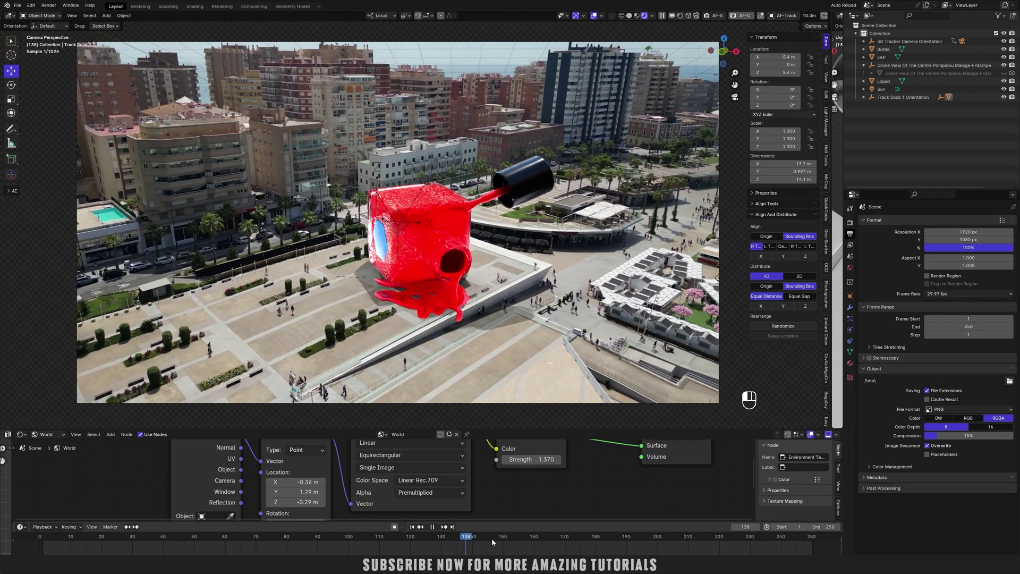
{"action": "key", "text": "space"}
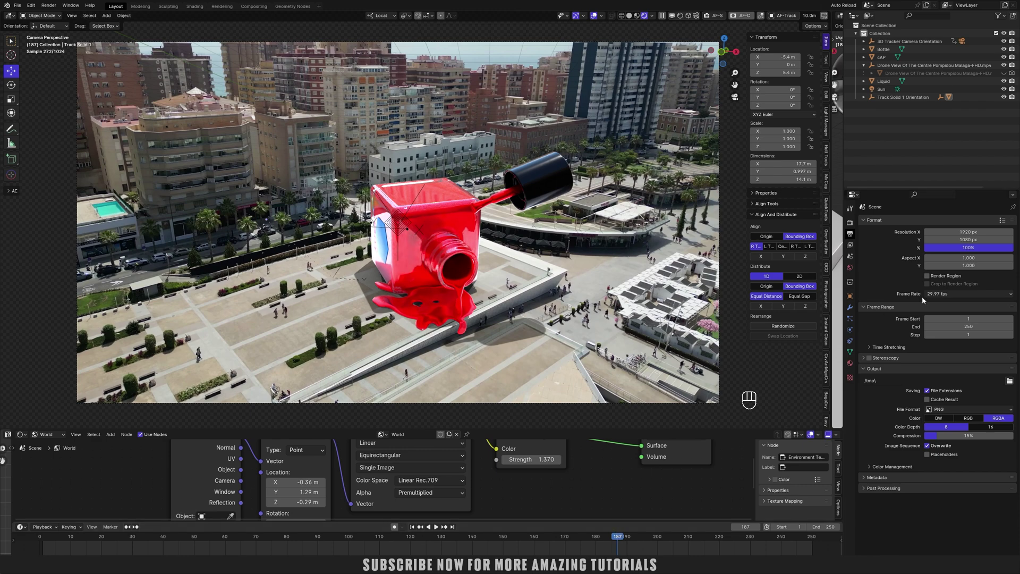
Set the scene's end frame to 385
{"action": "scroll", "coordinate": [632, 541], "scroll_direction": "down", "scroll_amount": 2}
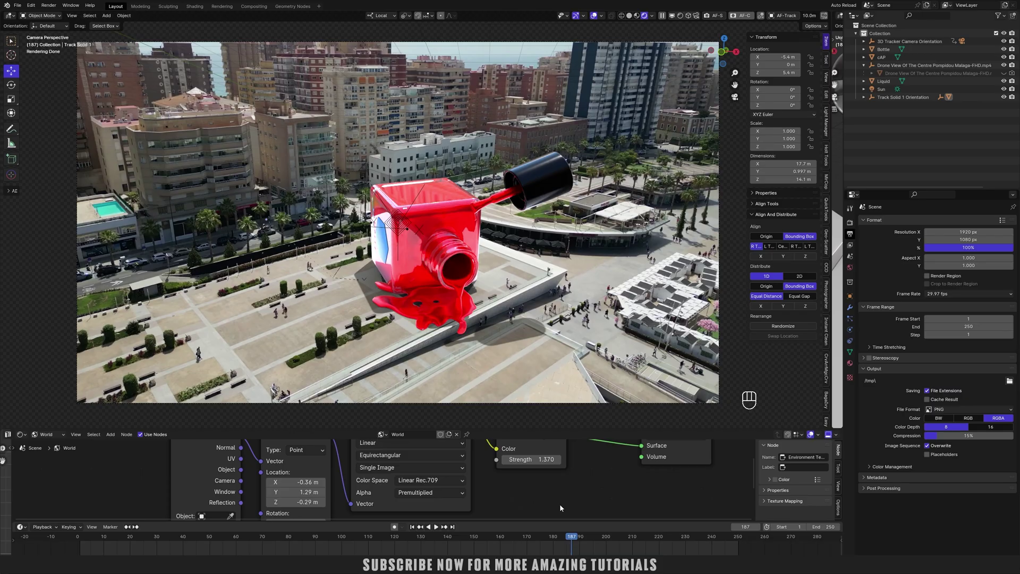
{"action": "double_click", "coordinate": [829, 526]}
{"action": "type", "text": "385"}
{"action": "key", "text": "Return"}
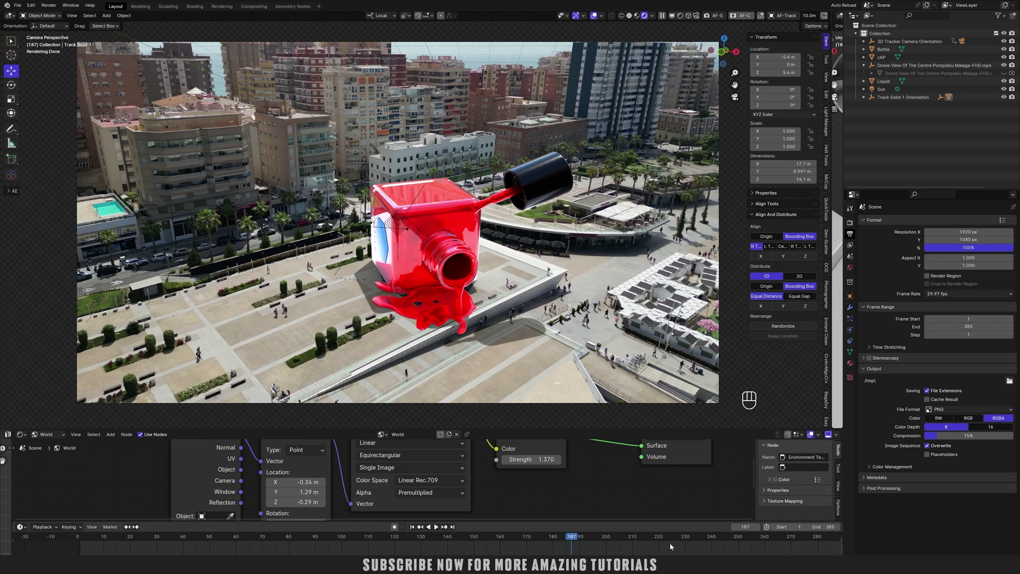
Fit the extended frame range in the timeline, scrub to frame 379 to check the placement, and return to frame 155
{"action": "key", "text": "Home"}
{"action": "left_click_drag", "start_coordinate": [486, 540], "coordinate": [684, 542]}
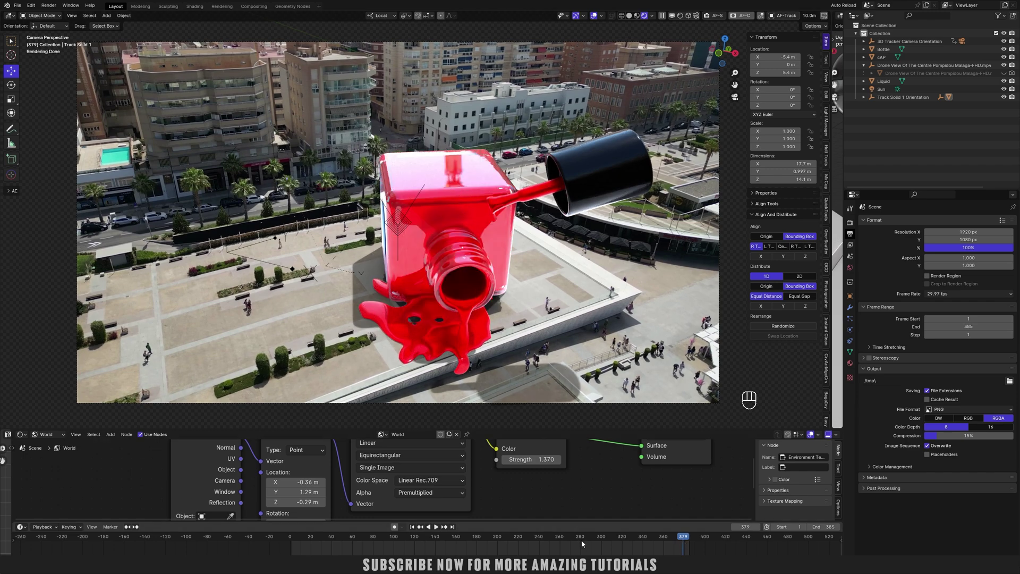
{"action": "left_click_drag", "start_coordinate": [580, 538], "coordinate": [450, 539]}
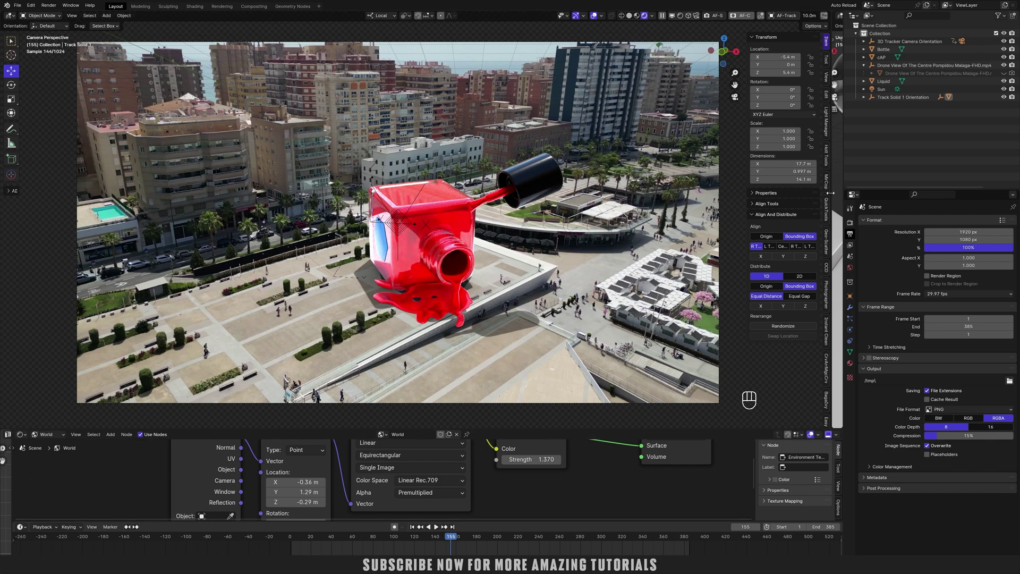
Enlarge the second 3D view beside the camera view, switch it to material preview, and select the bottle facing its blue label
{"action": "left_click_drag", "start_coordinate": [830, 192], "coordinate": [425, 223]}
{"action": "scroll", "coordinate": [547, 244], "scroll_direction": "down", "scroll_amount": 6}
{"action": "middle_click_drag", "start_coordinate": [547, 244], "coordinate": [579, 250]}
{"action": "mouse_move", "coordinate": [579, 250]}
{"action": "middle_mouse_down", "text": "shift"}
{"action": "mouse_move", "coordinate": [551, 247]}
{"action": "mouse_move", "coordinate": [567, 233]}
{"action": "middle_mouse_up", "text": "shift"}
{"action": "scroll", "coordinate": [551, 247], "scroll_direction": "up", "scroll_amount": 4}
{"action": "key", "text": "z"}
{"action": "left_click", "coordinate": [567, 305]}
{"action": "scroll", "coordinate": [554, 285], "scroll_direction": "up", "scroll_amount": 5}
{"action": "left_click", "coordinate": [554, 285]}
{"action": "scroll", "coordinate": [553, 285], "scroll_direction": "down", "scroll_amount": 4}
{"action": "middle_click_drag", "start_coordinate": [554, 285], "coordinate": [587, 300], "text": "shift"}
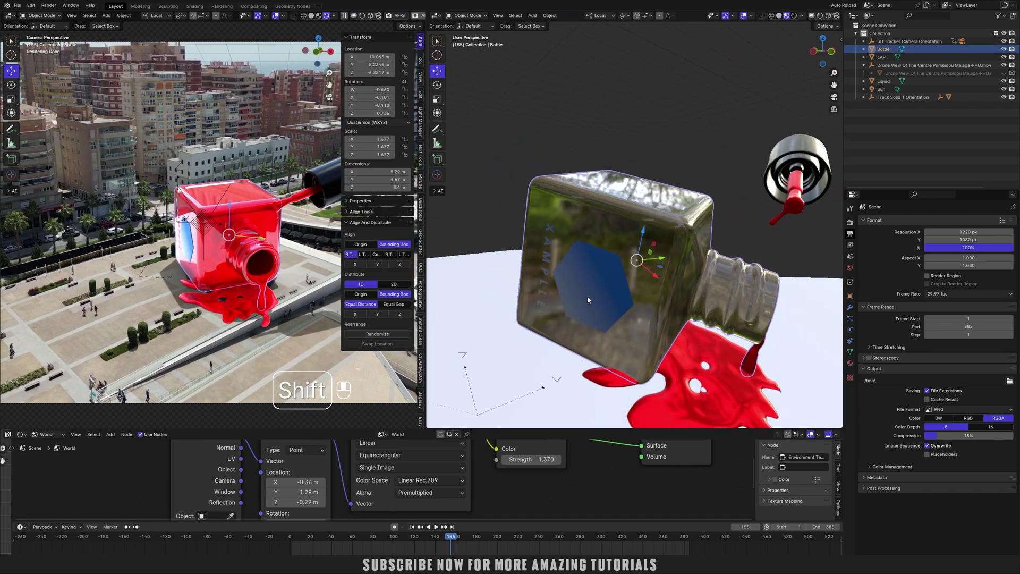
Enter mesh editing on the bottle with x-ray off and select a triangular face on the label side
{"action": "key", "text": "Tab"}
{"action": "scroll", "coordinate": [588, 300], "scroll_direction": "up", "scroll_amount": 3}
{"action": "key", "text": "alt+z"}
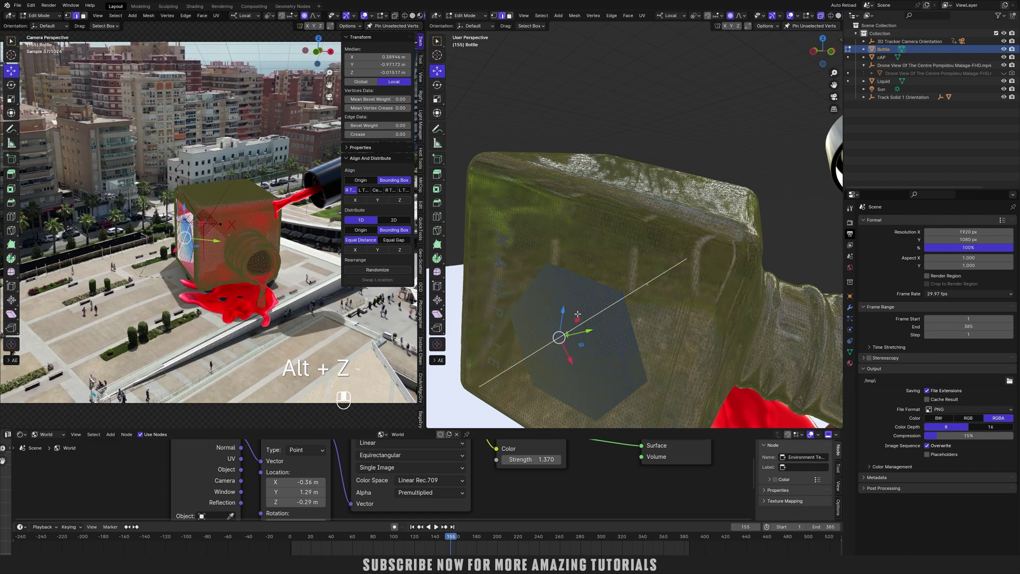
{"action": "key", "text": "alt+z"}
{"action": "scroll", "coordinate": [589, 303], "scroll_direction": "up", "scroll_amount": 5}
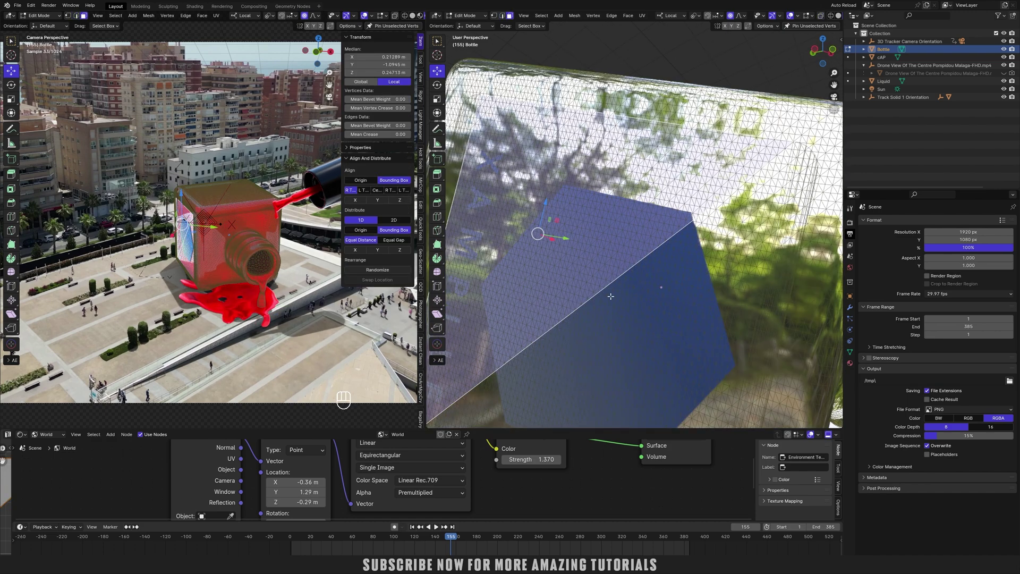
Grow the face selection until it covers the bottle's entire flat label panel and its narrow bordering loops
{"action": "key", "text": "ctrl+KP_Add"}
{"action": "key", "text": "ctrl+KP_Add"}
{"action": "key", "text": "ctrl+KP_Add"}
{"action": "key", "text": "ctrl+KP_Add"}
{"action": "key", "text": "ctrl+KP_Add"}
{"action": "key", "text": "ctrl+KP_Add"}
{"action": "key", "text": "ctrl+KP_Add"}
{"action": "key", "text": "ctrl+KP_Add"}
{"action": "key", "text": "ctrl+KP_Add"}
{"action": "key", "text": "ctrl+KP_Add"}
{"action": "key", "text": "ctrl+KP_Add"}
{"action": "scroll", "coordinate": [628, 185], "scroll_direction": "down", "scroll_amount": 6}
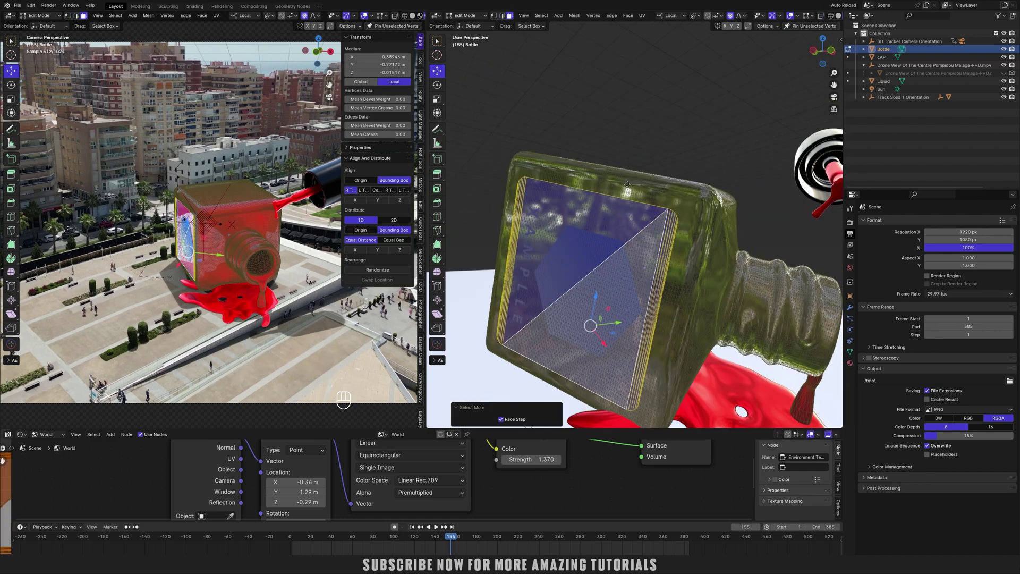
{"action": "key", "text": "g"}
{"action": "key", "text": "Escape"}
{"action": "key", "text": "ctrl+KP_Add"}
{"action": "key", "text": "ctrl+z"}
{"action": "scroll", "coordinate": [790, 38], "scroll_direction": "down", "scroll_amount": 3}
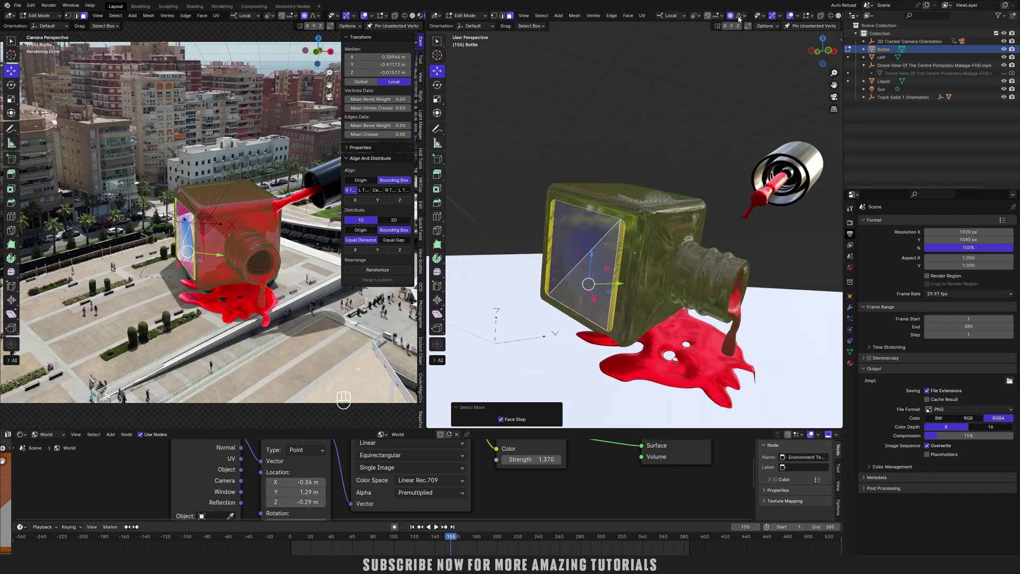
Duplicate the selected label panel faces in place and separate them from the bottle into their own object
{"action": "key", "text": "shift+d"}
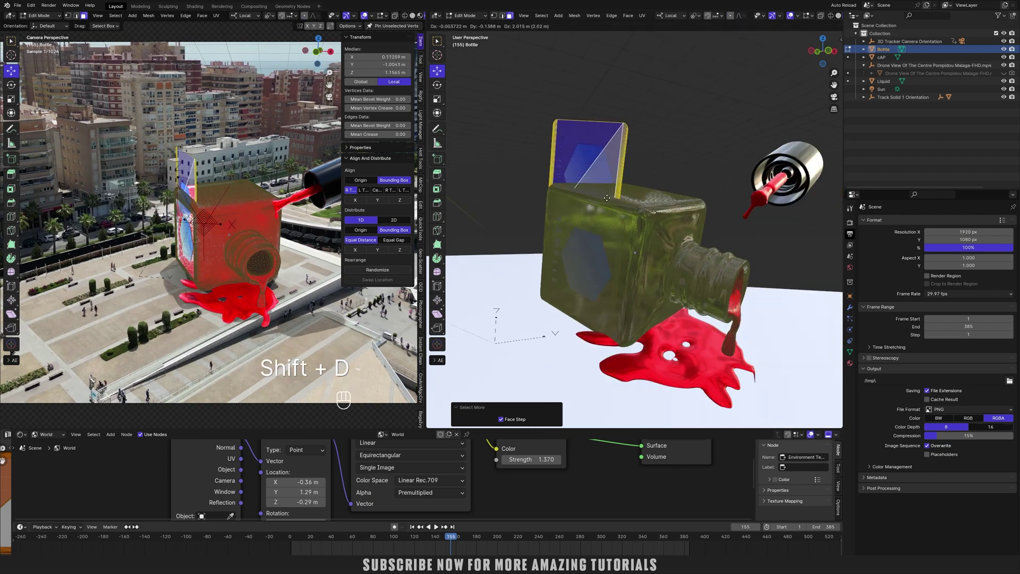
{"action": "key", "text": "Escape"}
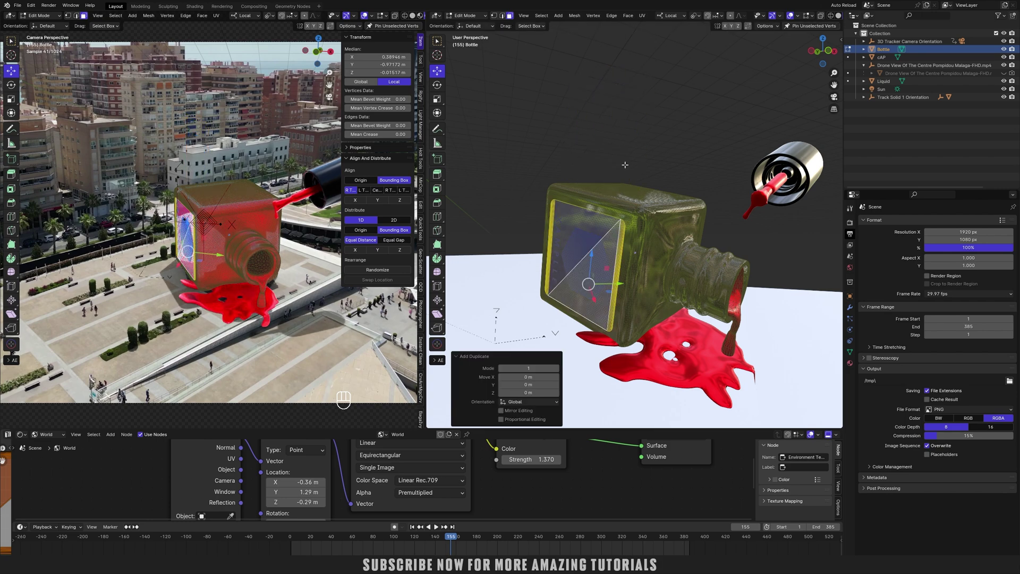
{"action": "key", "text": "p"}
{"action": "left_click", "coordinate": [601, 292]}
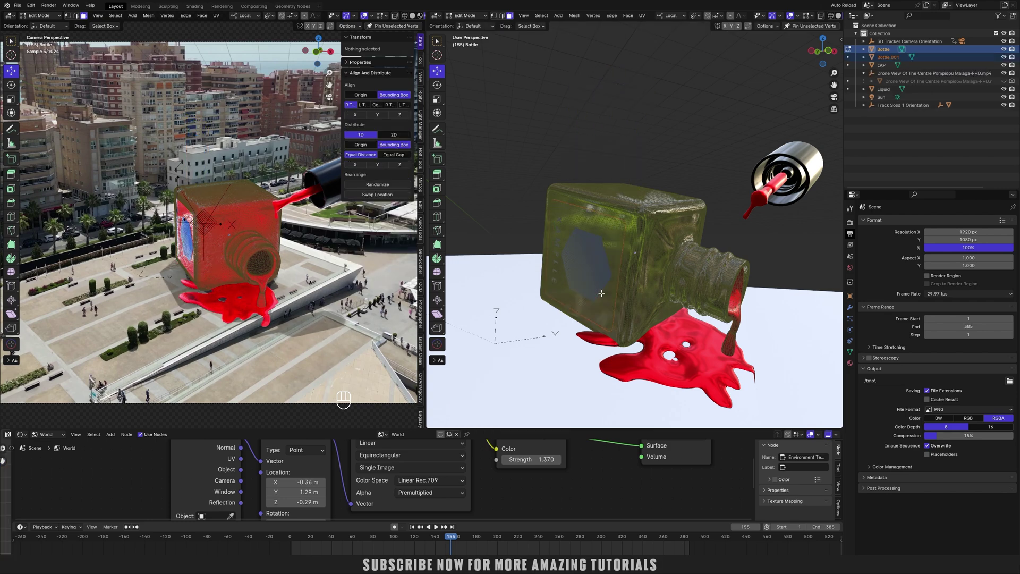
Leave mesh editing, select the separated label panel, and move it about 0.61 m in X, -0.44 m in Y and 2.15 m in Z
{"action": "key", "text": "Tab"}
{"action": "left_click", "coordinate": [601, 293]}
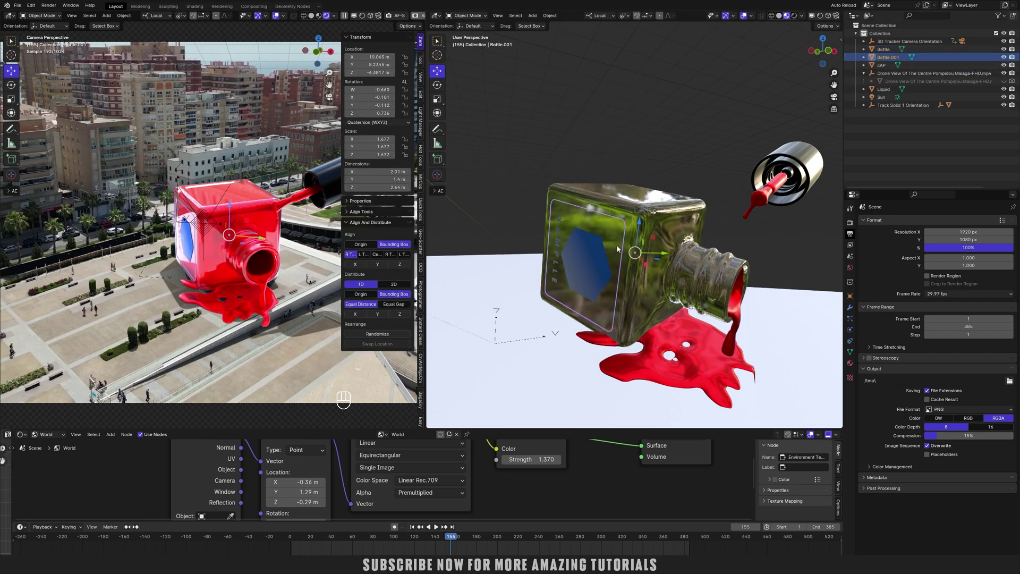
{"action": "key", "text": "g"}
{"action": "left_click", "coordinate": [642, 171]}
Set the separated label panel's origin to its geometry and activate the Rotate tool
{"action": "middle_click_drag", "start_coordinate": [642, 170], "coordinate": [611, 212]}
{"action": "scroll", "coordinate": [615, 181], "scroll_direction": "up", "scroll_amount": 3}
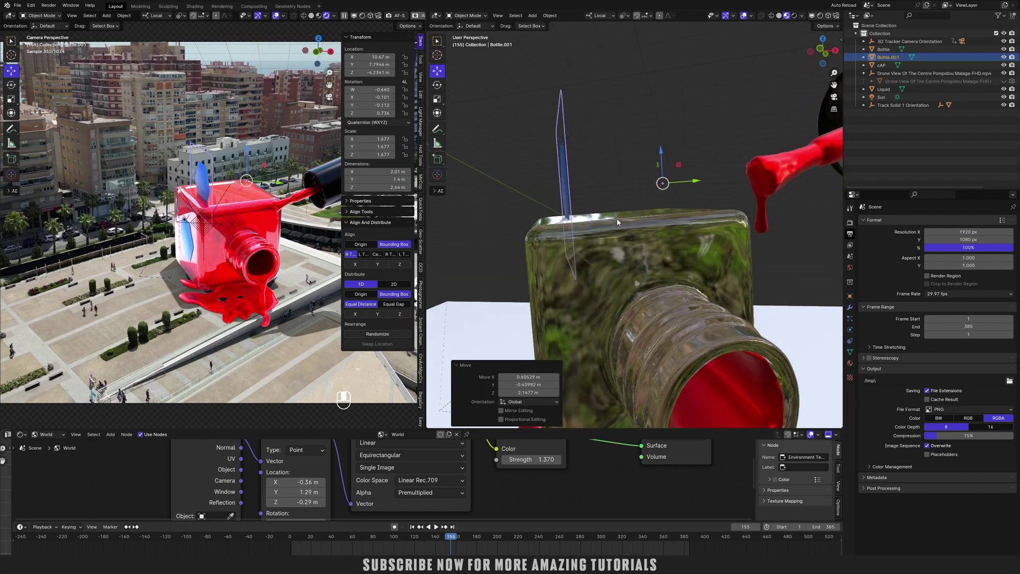
{"action": "middle_click_drag", "start_coordinate": [700, 237], "coordinate": [639, 286]}
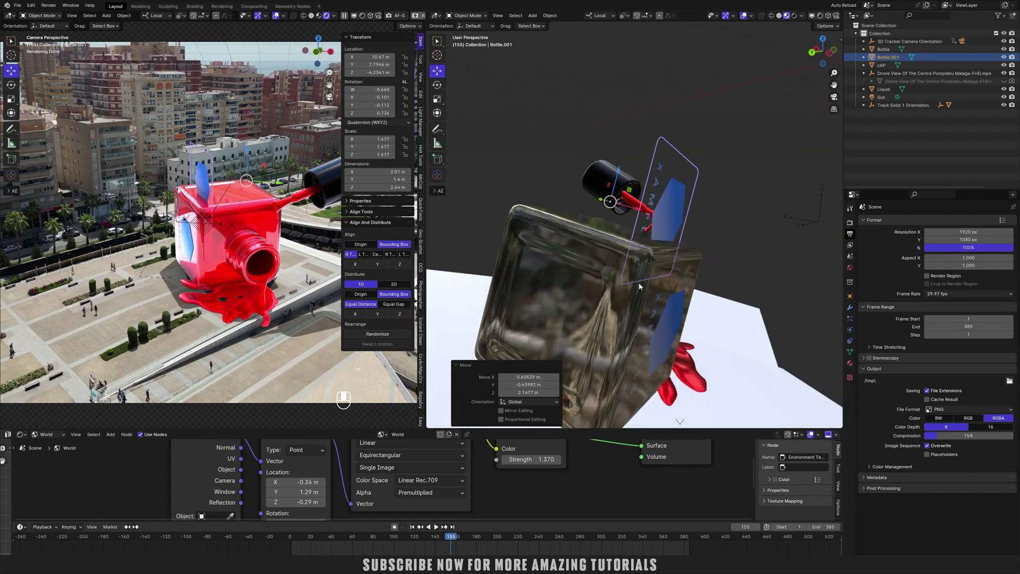
{"action": "right_click", "coordinate": [664, 188]}
{"action": "right_click", "coordinate": [657, 212]}
{"action": "mouse_move", "coordinate": [656, 238]}
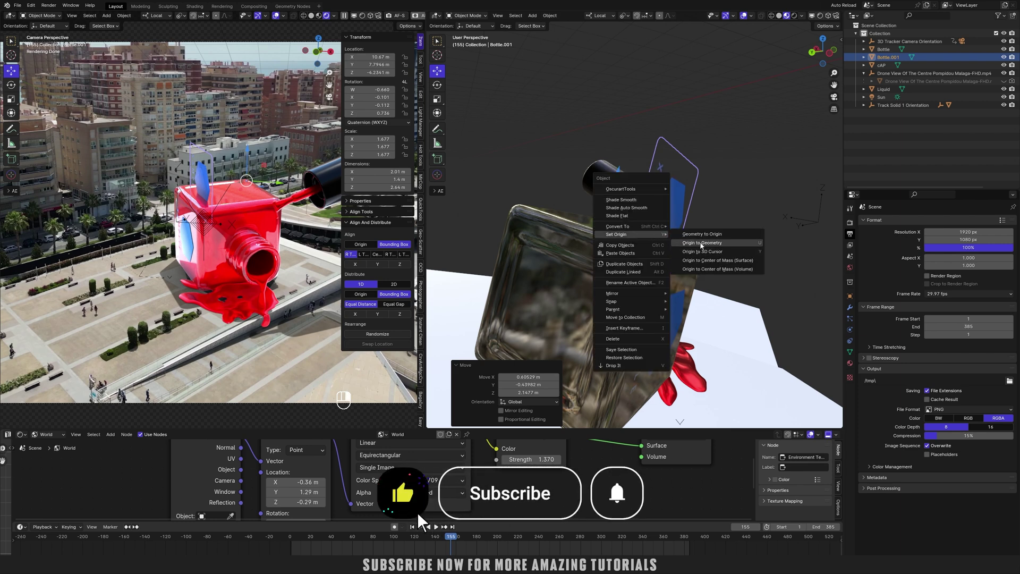
{"action": "left_click", "coordinate": [685, 250]}
{"action": "key", "text": "space"}
{"action": "key", "text": "r"}
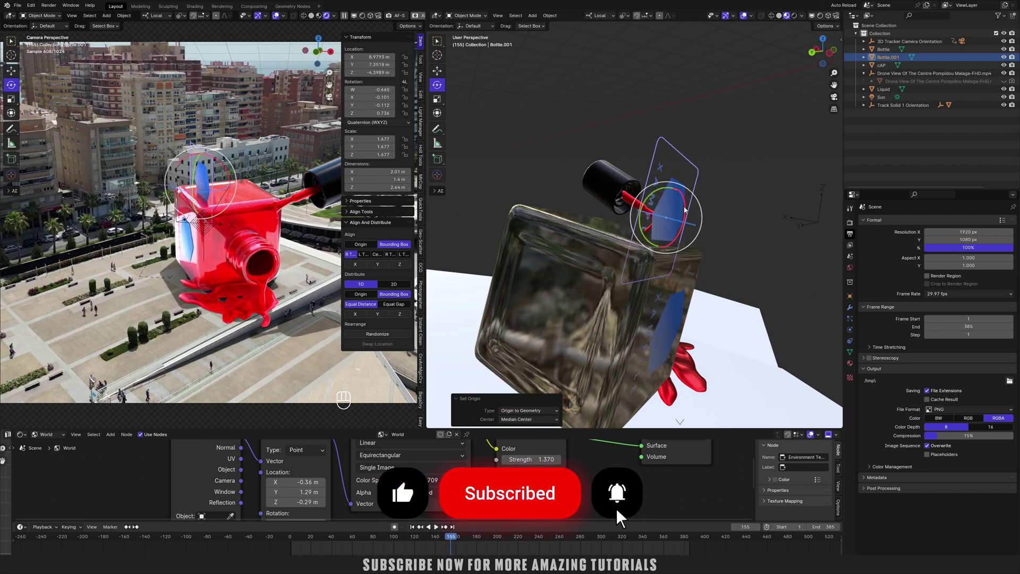
{"action": "left_click_drag", "start_coordinate": [682, 224], "coordinate": [676, 188]}
{"action": "right_click", "coordinate": [676, 188]}
{"action": "key", "text": "r"}
{"action": "key", "text": "x"}
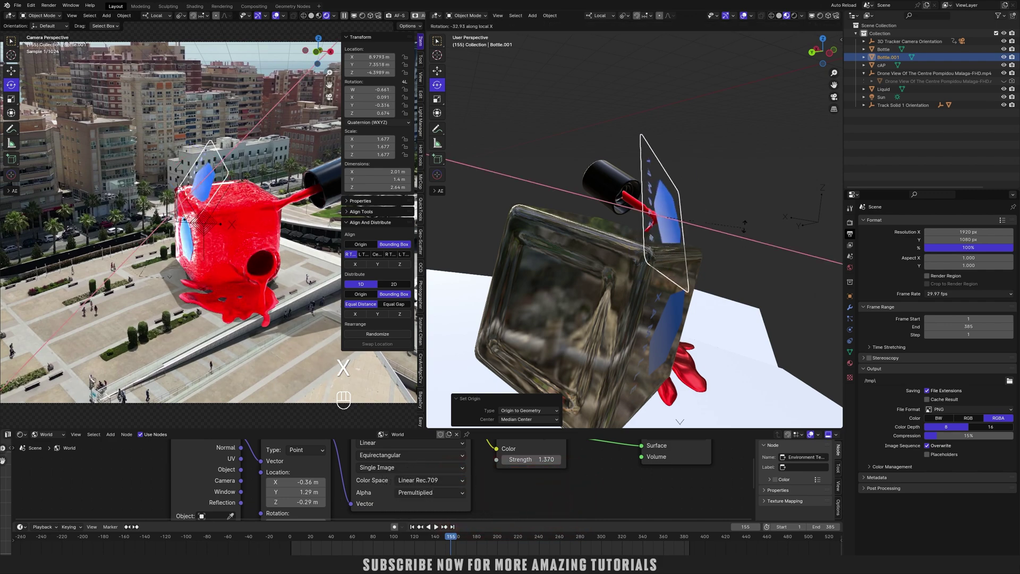
{"action": "right_click", "coordinate": [731, 192]}
Rotate the label panel about its local X axis until it lies parallel to the bottle's upper face
{"action": "middle_click_drag", "start_coordinate": [797, 185], "coordinate": [728, 179]}
{"action": "key", "text": "r"}
{"action": "key", "text": "x"}
{"action": "left_click", "coordinate": [691, 223]}
Move the label panel horizontally about 0.85 m in X and 0.59 m in Y over the bottle's upper face and turn it toward the face's edges
{"action": "middle_click_drag", "start_coordinate": [690, 223], "coordinate": [686, 319]}
{"action": "key", "text": "g"}
{"action": "key", "text": "shift+z"}
{"action": "left_click", "coordinate": [664, 212]}
{"action": "key", "text": "g"}
{"action": "key", "text": "x"}
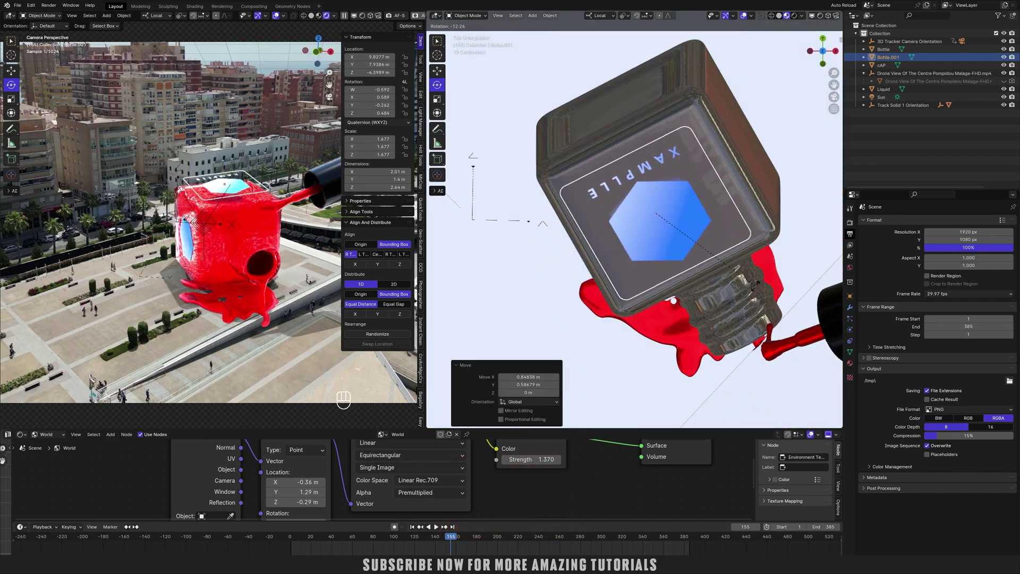
{"action": "left_click", "coordinate": [664, 224]}
{"action": "mouse_move", "coordinate": [664, 223]}
{"action": "middle_mouse_down"}
{"action": "mouse_move", "coordinate": [654, 323]}
{"action": "mouse_move", "coordinate": [651, 228]}
{"action": "middle_mouse_up"}
{"action": "key", "text": "g"}
{"action": "left_click", "coordinate": [645, 250]}
{"action": "key", "text": "r"}
{"action": "left_click", "coordinate": [632, 282]}
Refine the label panel's rotation and position until it sits centred and squared on the bottle's upper face
{"action": "middle_click_drag", "start_coordinate": [611, 290], "coordinate": [651, 303]}
{"action": "key", "text": "r"}
{"action": "left_click", "coordinate": [766, 296]}
{"action": "key", "text": "g"}
{"action": "left_click", "coordinate": [753, 311]}
{"action": "key", "text": "g"}
{"action": "key", "text": "Escape"}
{"action": "key", "text": "g"}
{"action": "left_click", "coordinate": [654, 315]}
{"action": "key", "text": "g"}
{"action": "left_click", "coordinate": [599, 346]}
{"action": "key", "text": "r"}
{"action": "left_click", "coordinate": [723, 298]}
Select the label panel and the bottle and join the panel into the bottle object
{"action": "left_click", "coordinate": [621, 134]}
{"action": "middle_click_drag", "start_coordinate": [655, 222], "coordinate": [659, 281]}
{"action": "left_click", "coordinate": [659, 282], "text": "shift"}
{"action": "left_click", "coordinate": [659, 282], "text": "shift"}
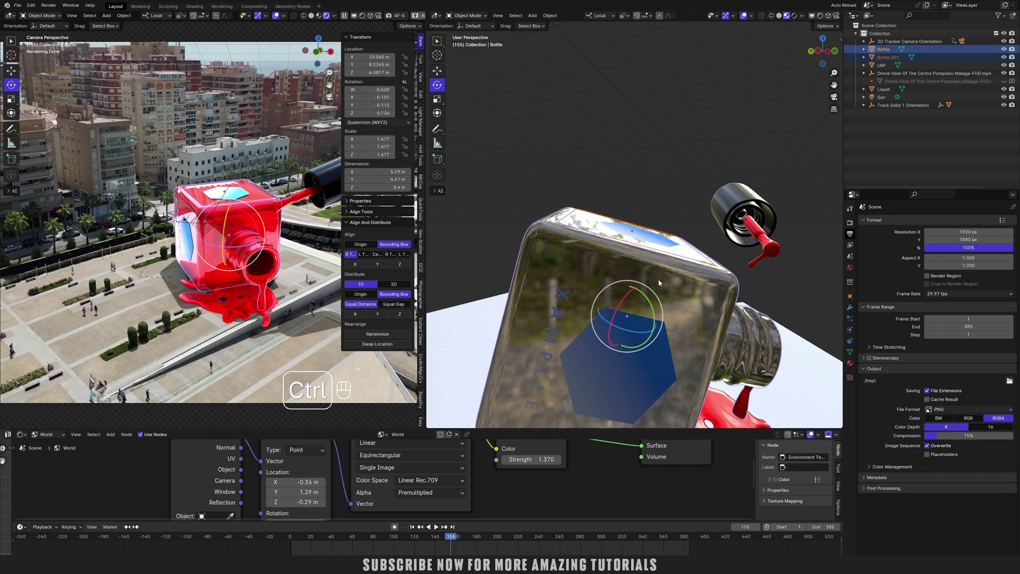
{"action": "key", "text": "ctrl+j"}
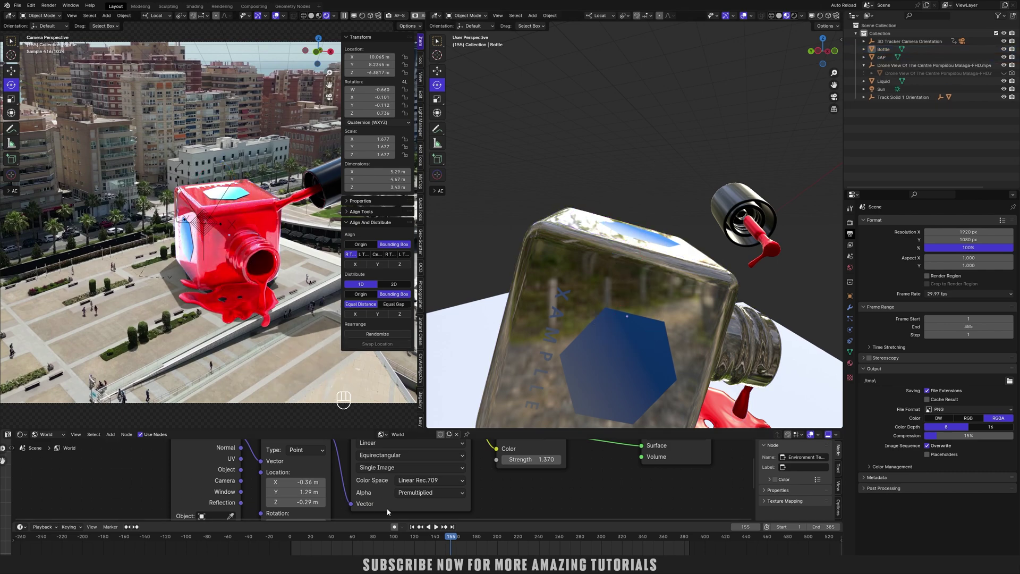
Enlarge the camera view and play and scrub the animation to check both labels, stopping at frame 41
{"action": "left_click_drag", "start_coordinate": [474, 336], "coordinate": [797, 355]}
{"action": "left_click_drag", "start_coordinate": [453, 541], "coordinate": [339, 547]}
{"action": "key", "text": "space"}
{"action": "left_click_drag", "start_coordinate": [335, 539], "coordinate": [588, 543]}
{"action": "left_click_drag", "start_coordinate": [404, 542], "coordinate": [332, 543]}
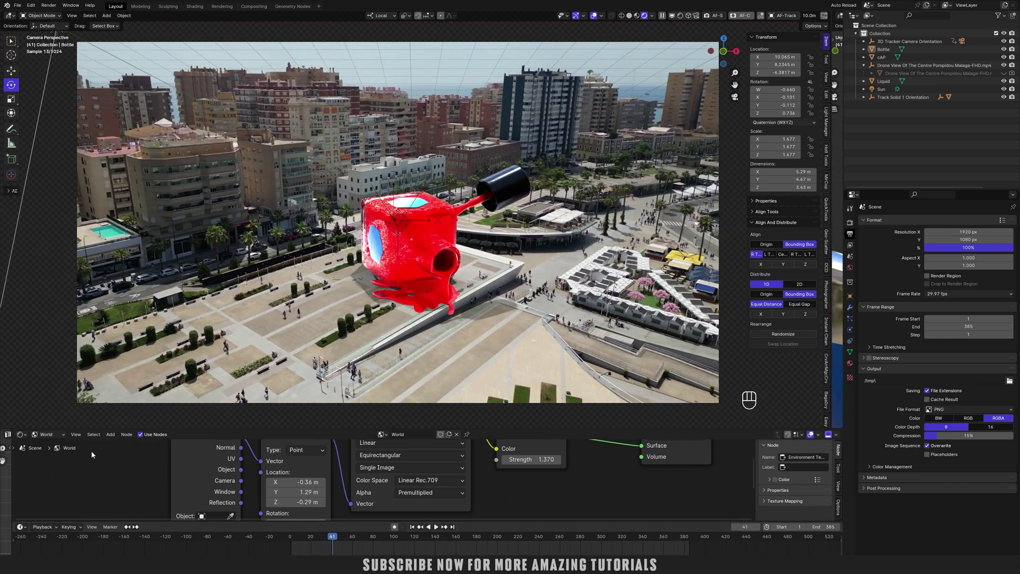
Show the object shader nodes of the bottle's text material and set the first Color Ramp stop to purple
{"action": "left_click", "coordinate": [49, 435]}
{"action": "left_click", "coordinate": [52, 452]}
{"action": "scroll", "coordinate": [348, 467], "scroll_direction": "down", "scroll_amount": 4}
{"action": "middle_click_drag", "start_coordinate": [424, 480], "coordinate": [505, 479]}
{"action": "scroll", "coordinate": [516, 508], "scroll_direction": "up", "scroll_amount": 1}
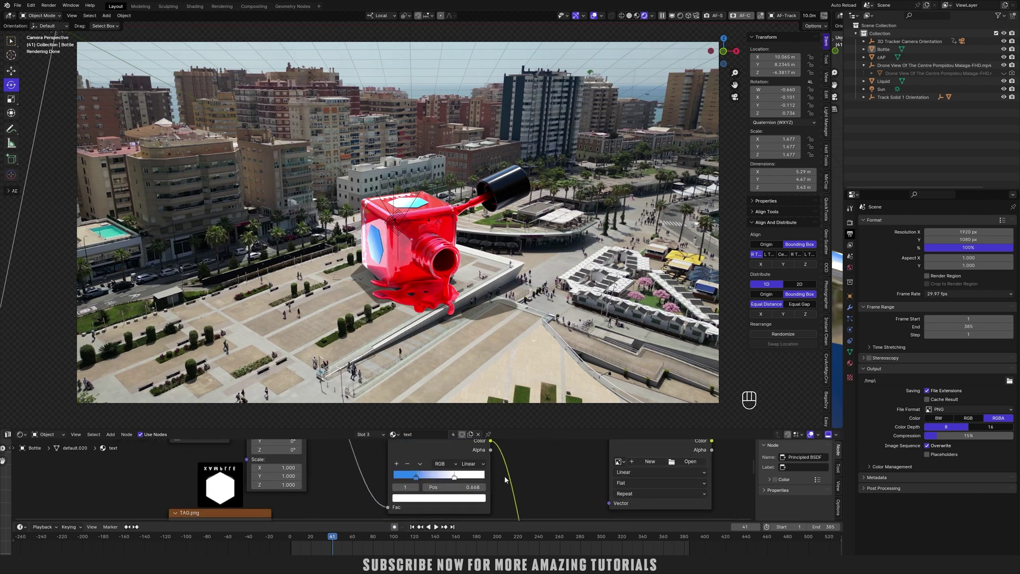
{"action": "scroll", "coordinate": [504, 476], "scroll_direction": "down", "scroll_amount": 2}
{"action": "left_click", "coordinate": [404, 474]}
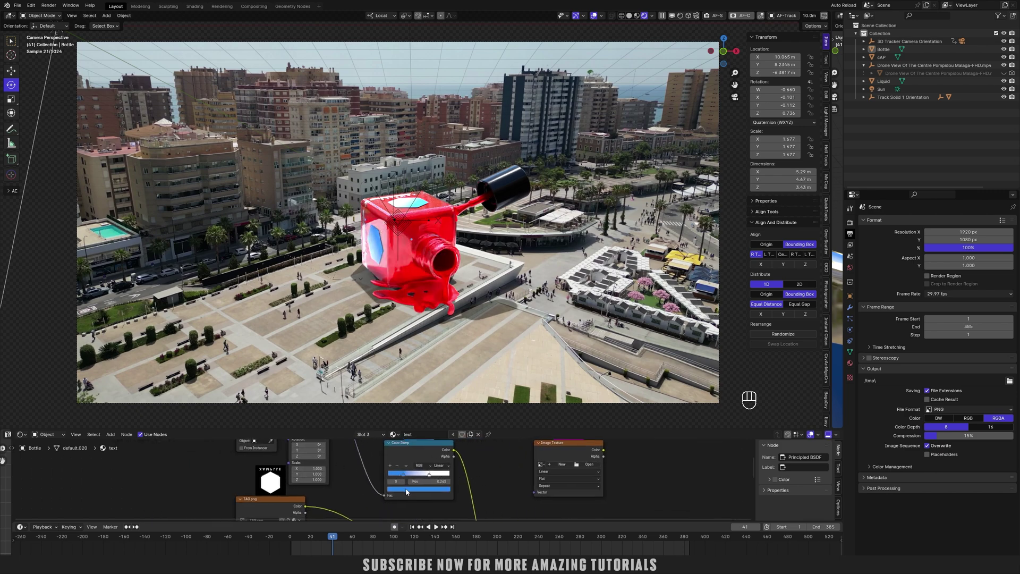
{"action": "left_click", "coordinate": [406, 490]}
{"action": "left_click_drag", "start_coordinate": [442, 414], "coordinate": [390, 417]}
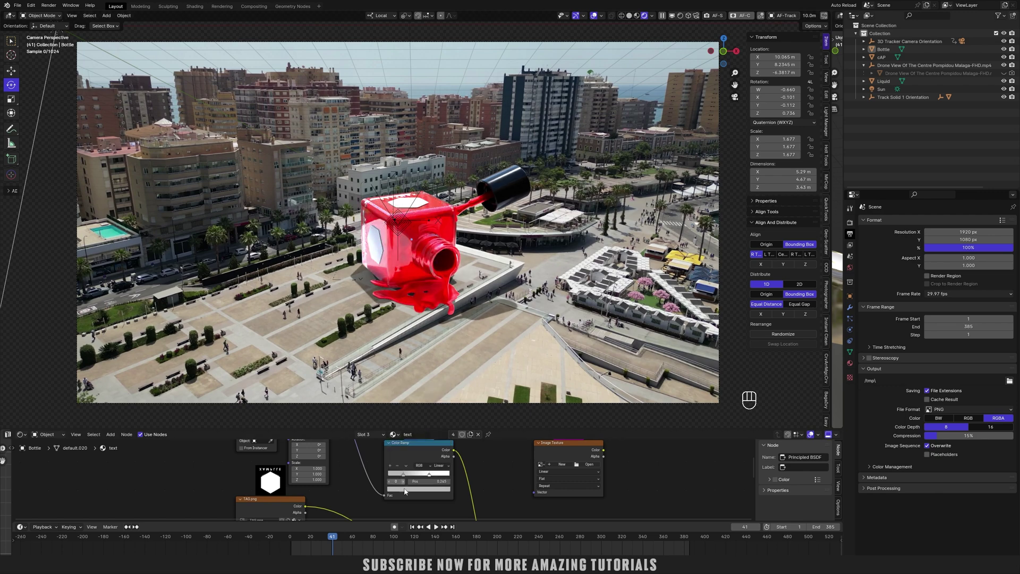
{"action": "left_click", "coordinate": [405, 489]}
{"action": "left_click", "coordinate": [442, 409]}
Set the text material's second Color Ramp stop to light blue and its Principled BSDF roughness to 0.427
{"action": "left_click", "coordinate": [430, 475]}
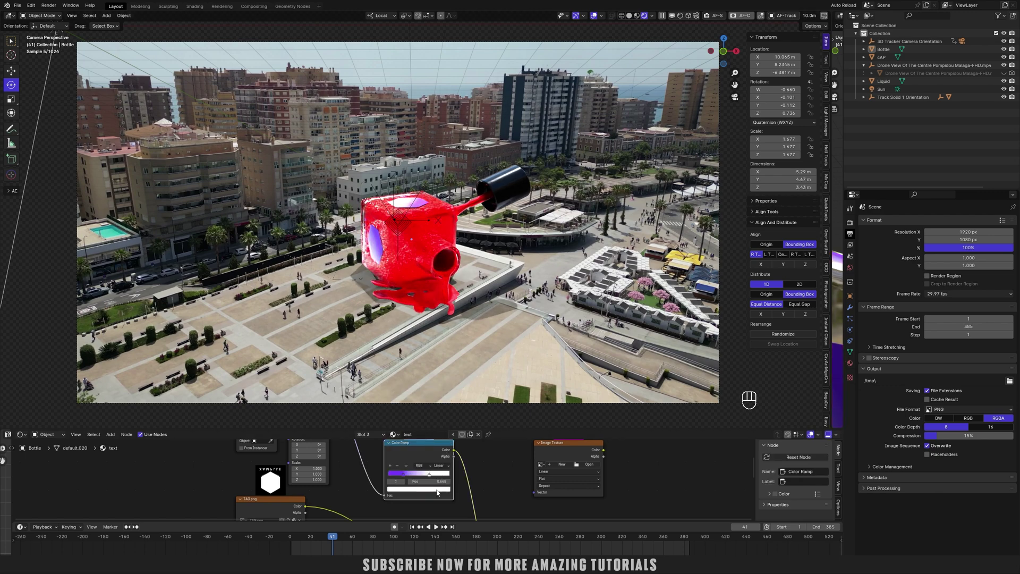
{"action": "left_click", "coordinate": [437, 490]}
{"action": "left_click", "coordinate": [425, 412]}
{"action": "scroll", "coordinate": [487, 456], "scroll_direction": "down", "scroll_amount": 2}
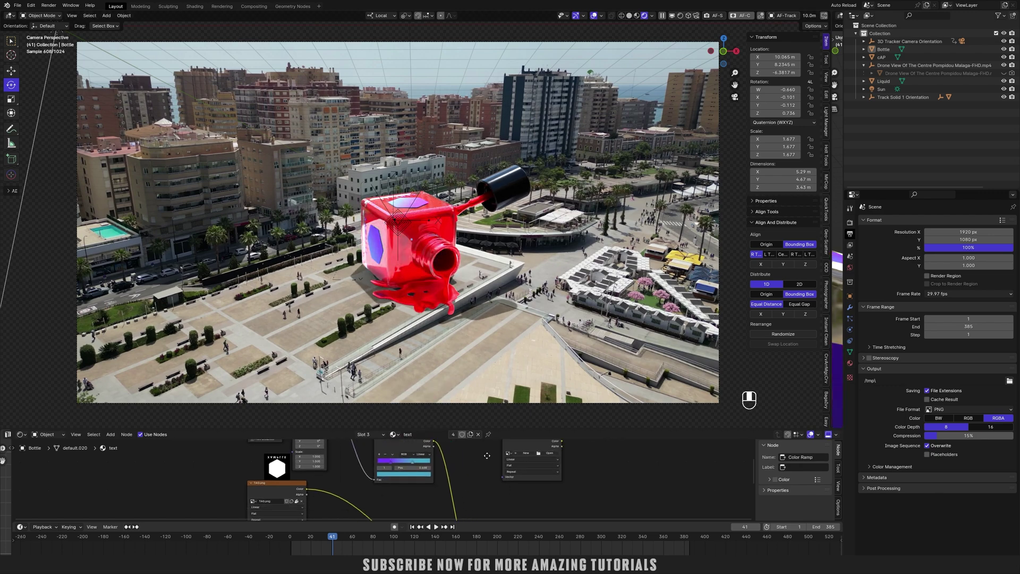
{"action": "scroll", "coordinate": [487, 455], "scroll_direction": "up", "scroll_amount": 5}
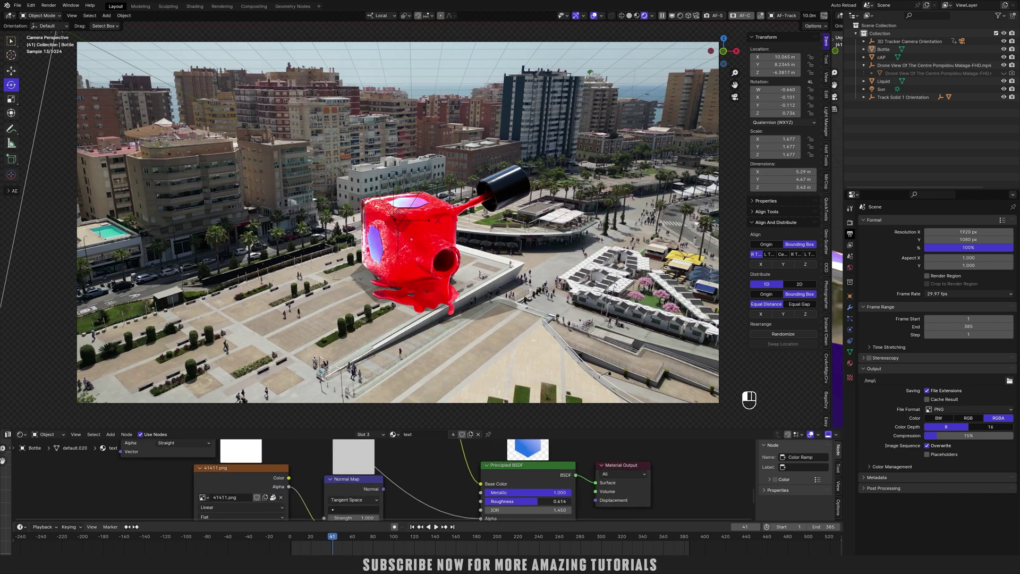
{"action": "left_click_drag", "start_coordinate": [537, 501], "coordinate": [522, 501]}
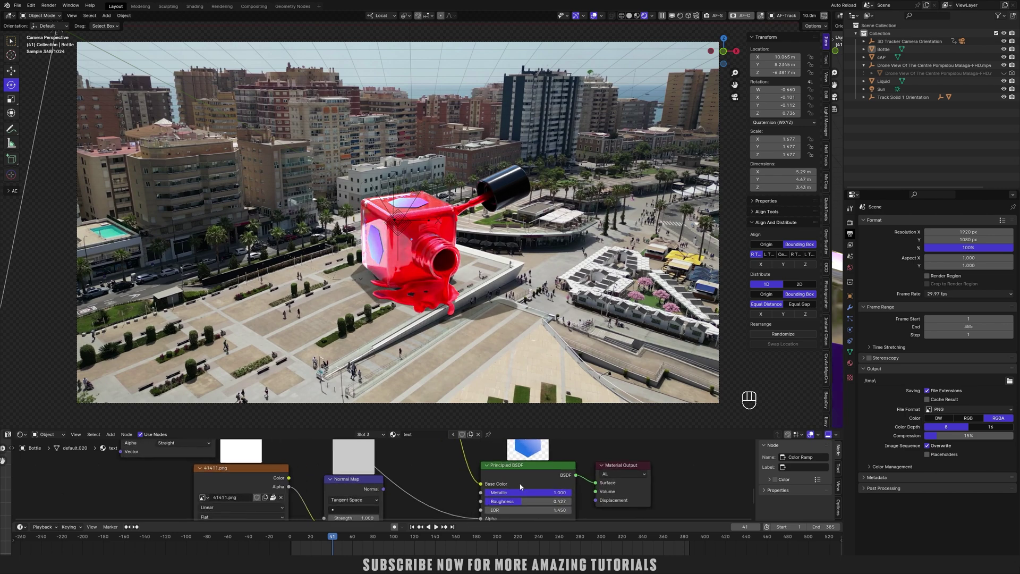
Give the camera view more height and play through the shot to examine the recoloured labels
{"action": "left_click_drag", "start_coordinate": [478, 430], "coordinate": [427, 500]}
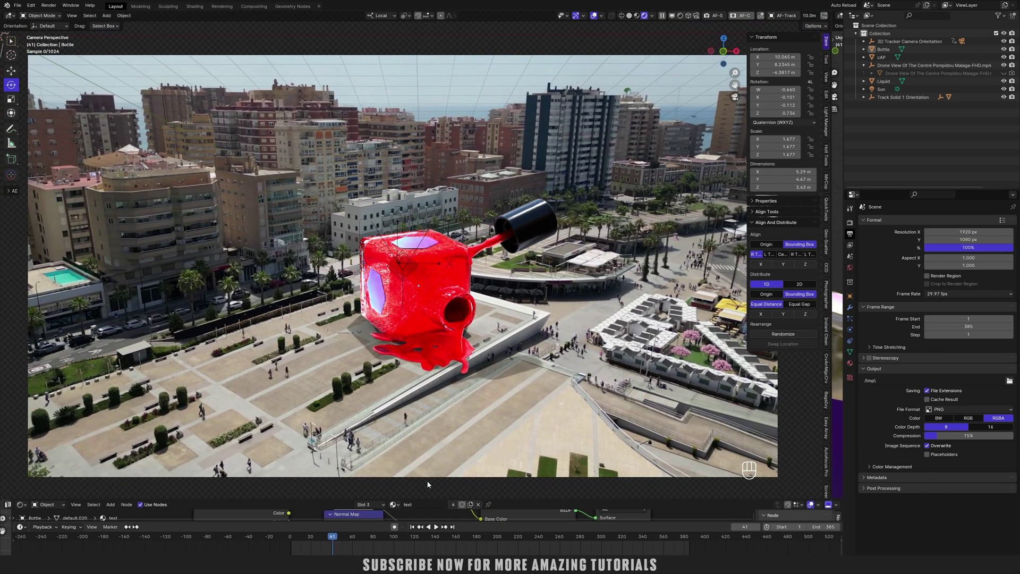
{"action": "key", "text": "space"}
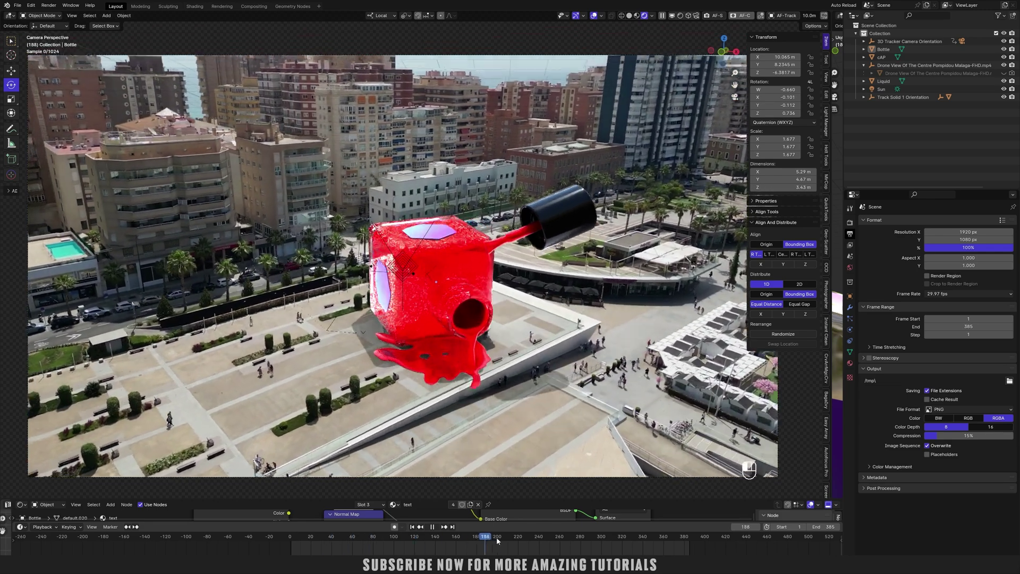
{"action": "left_click_drag", "start_coordinate": [497, 541], "coordinate": [601, 545]}
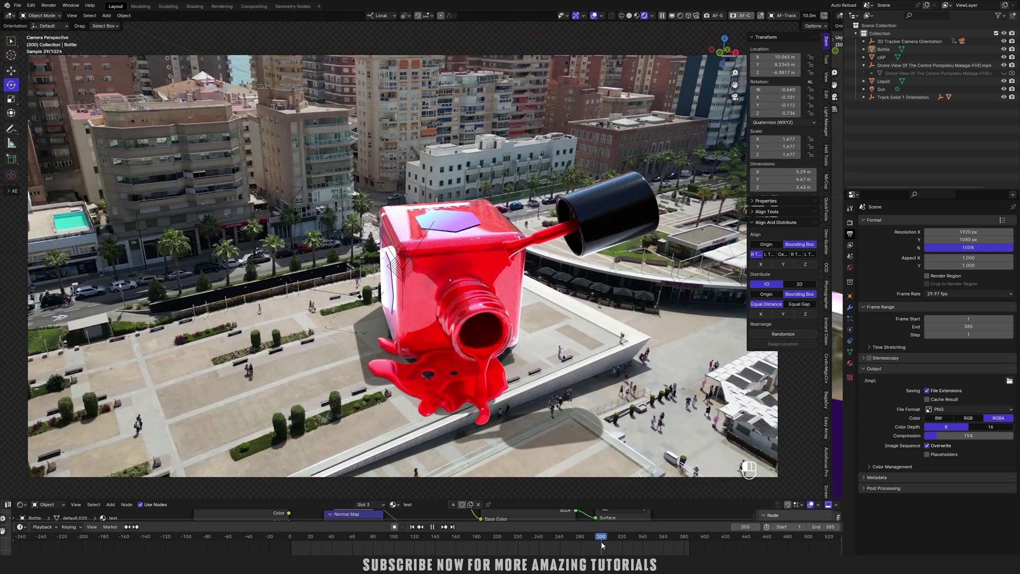
{"action": "key", "text": "space"}
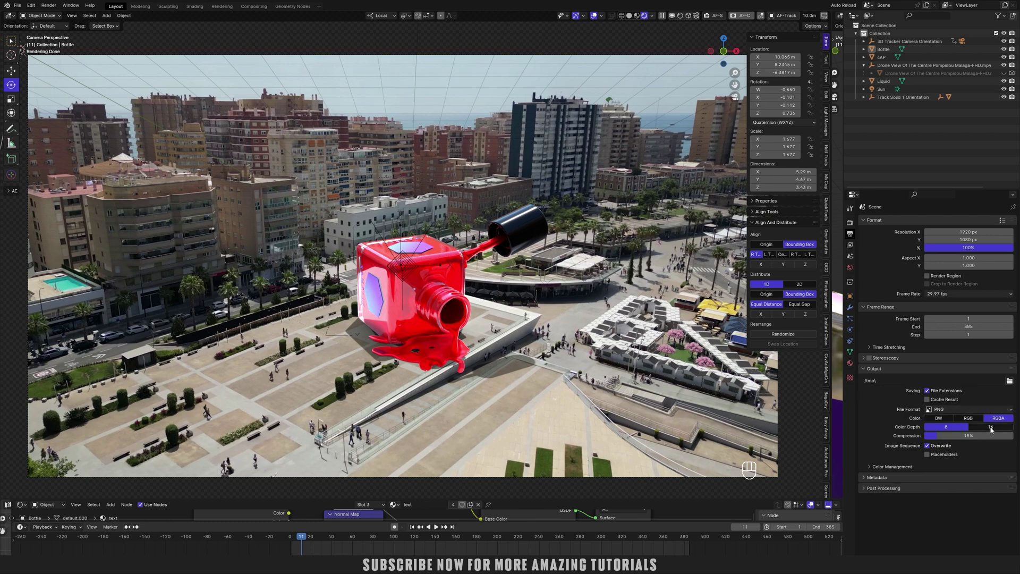
Set the PNG output to 16-bit colour depth with 0% compression and render the animation
{"action": "left_click", "coordinate": [991, 427]}
{"action": "left_click_drag", "start_coordinate": [968, 437], "coordinate": [924, 437]}
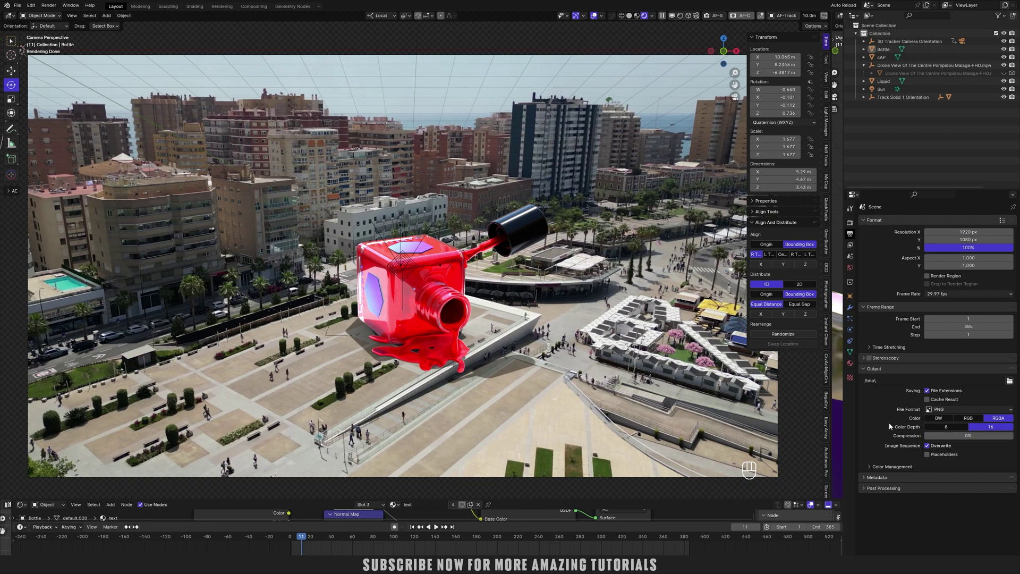
{"action": "left_click", "coordinate": [47, 6]}
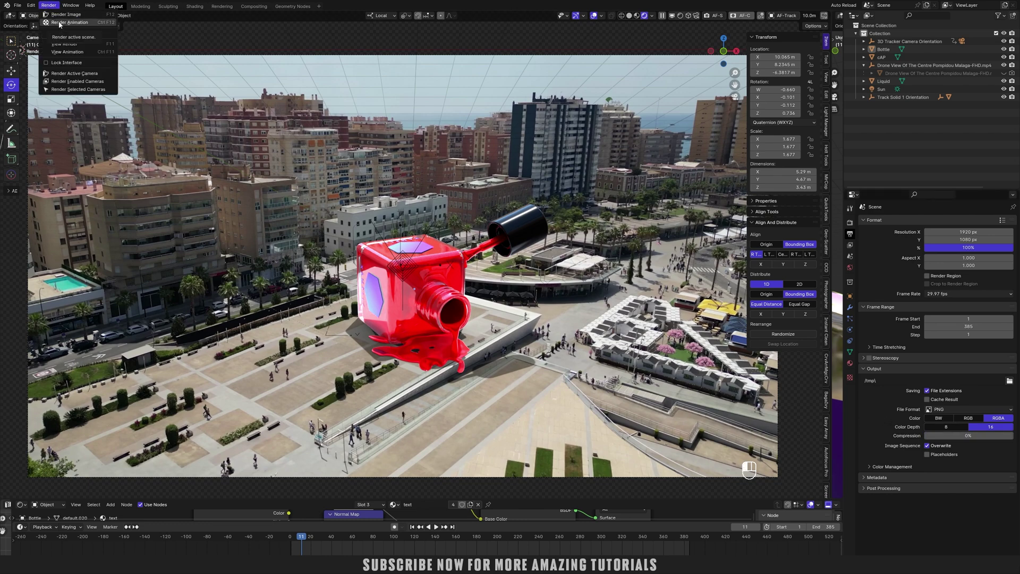
{"action": "left_click", "coordinate": [60, 22]}
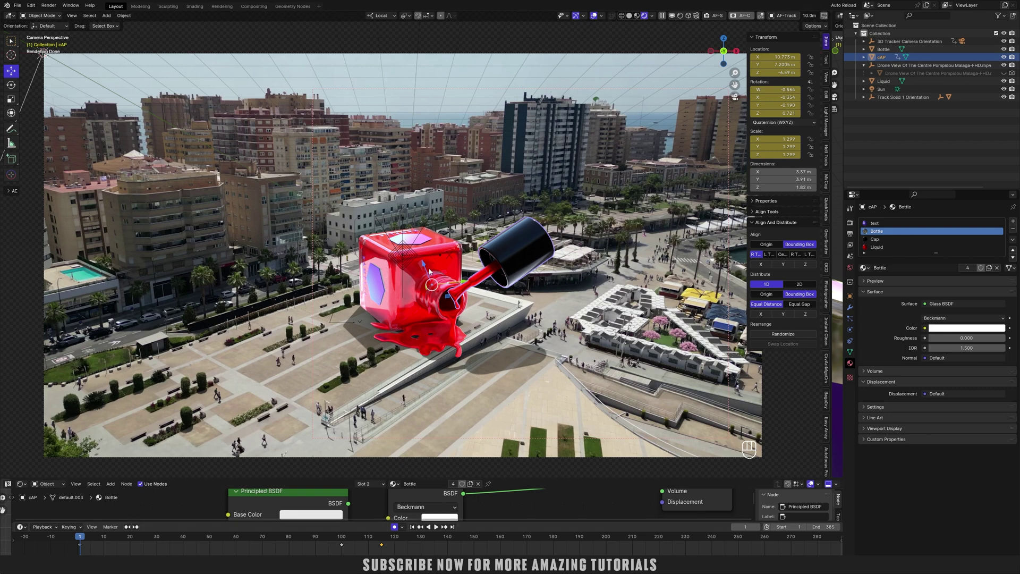
Insert a Location & Rotation keyframe for the cap at frame 1, undoing the trial move made before it
{"action": "left_click_drag", "start_coordinate": [424, 265], "coordinate": [435, 296]}
{"action": "key", "text": "ctrl+z"}
{"action": "key", "text": "k"}
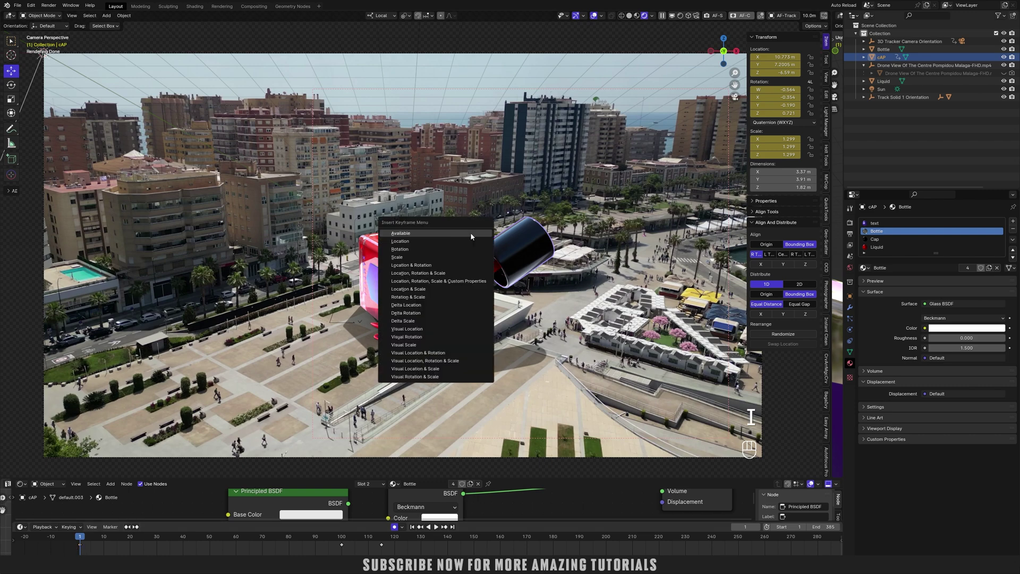
{"action": "left_click", "coordinate": [458, 268]}
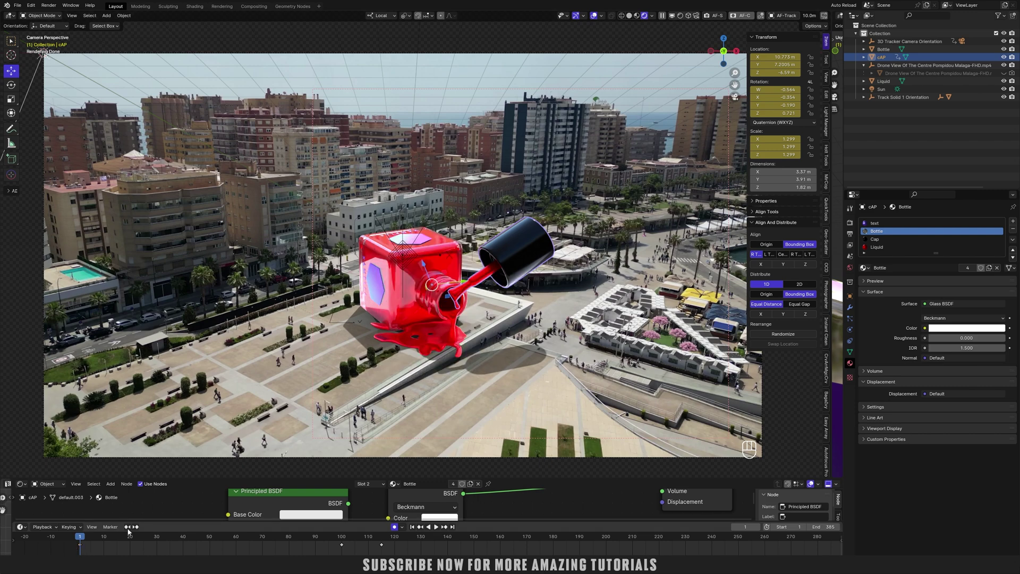
Insert a Location & Rotation keyframe for the cap at frame 100 and advance to its keyframe at frame 115
{"action": "key", "text": "space"}
{"action": "left_click_drag", "start_coordinate": [199, 542], "coordinate": [343, 542]}
{"action": "key", "text": "i"}
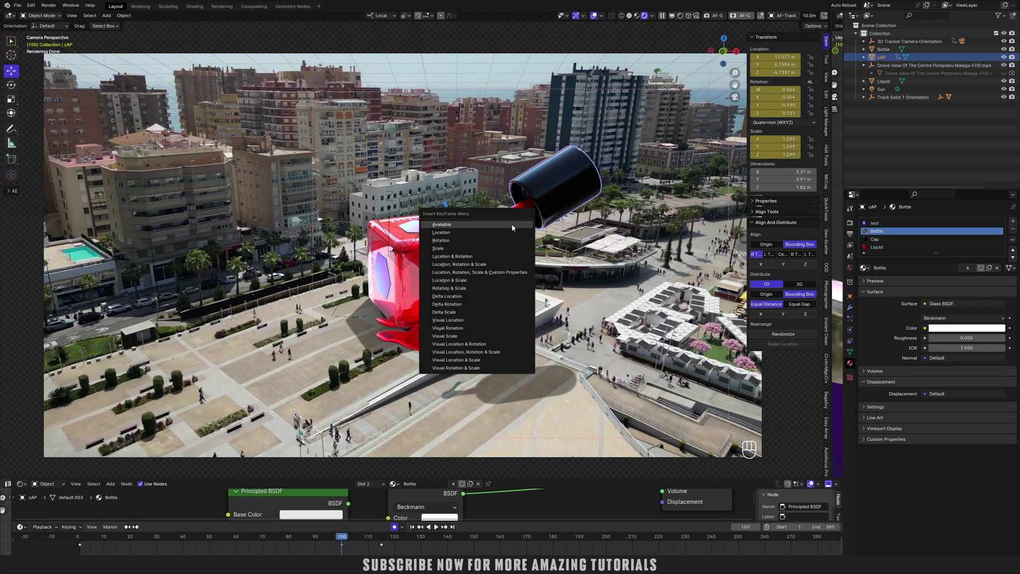
{"action": "left_click", "coordinate": [504, 256]}
{"action": "key", "text": "Up"}
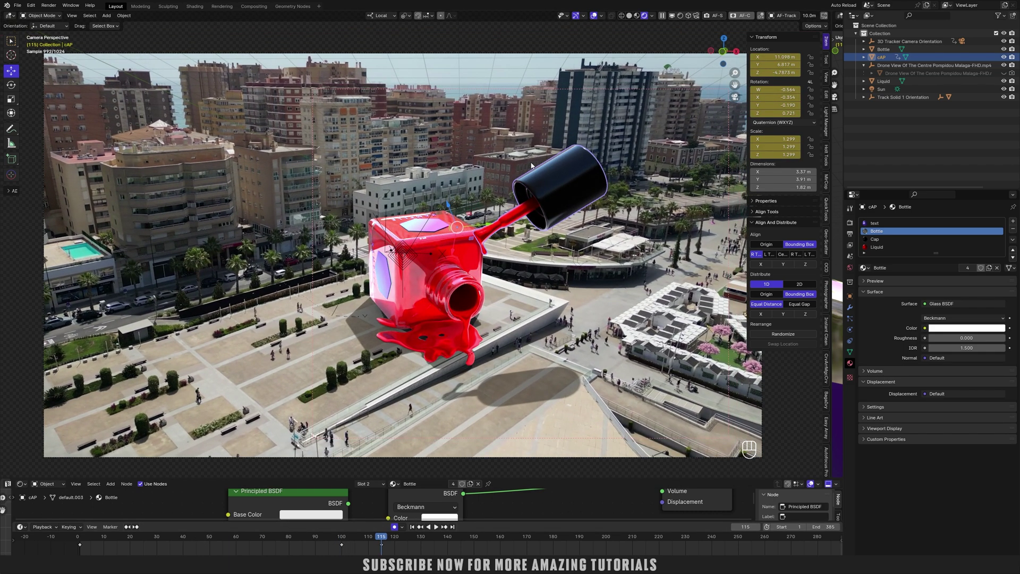
Play the cap animation from frame 1 and save the file
{"action": "left_click_drag", "start_coordinate": [362, 535], "coordinate": [79, 552]}
{"action": "key", "text": "space"}
{"action": "key", "text": "ctrl+s"}
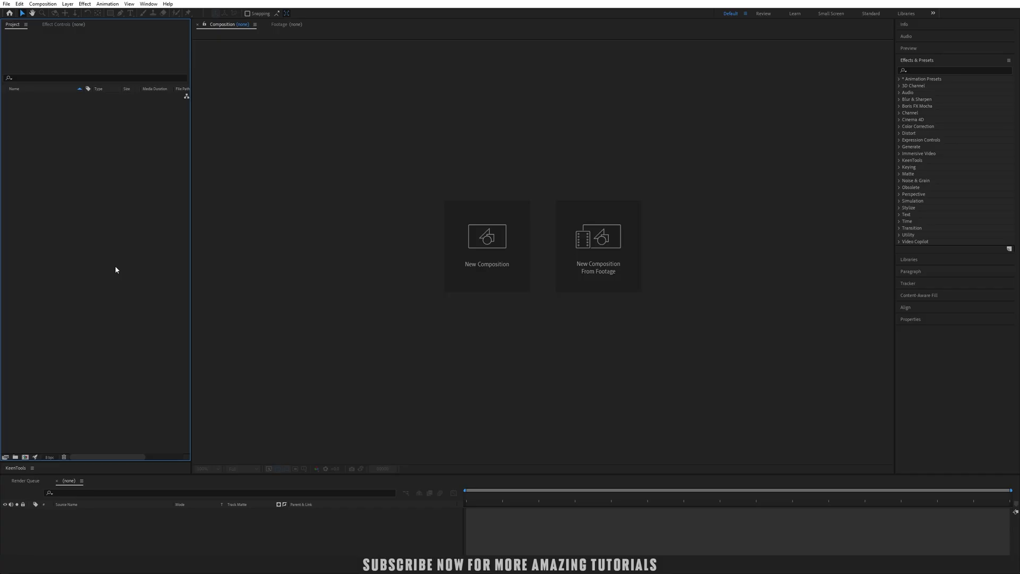
Switch to After Effects and import Drone View Of The Centre Pompidou Malaga-FHD.mp4, creating a composition from it
{"action": "double_click", "coordinate": [107, 199]}
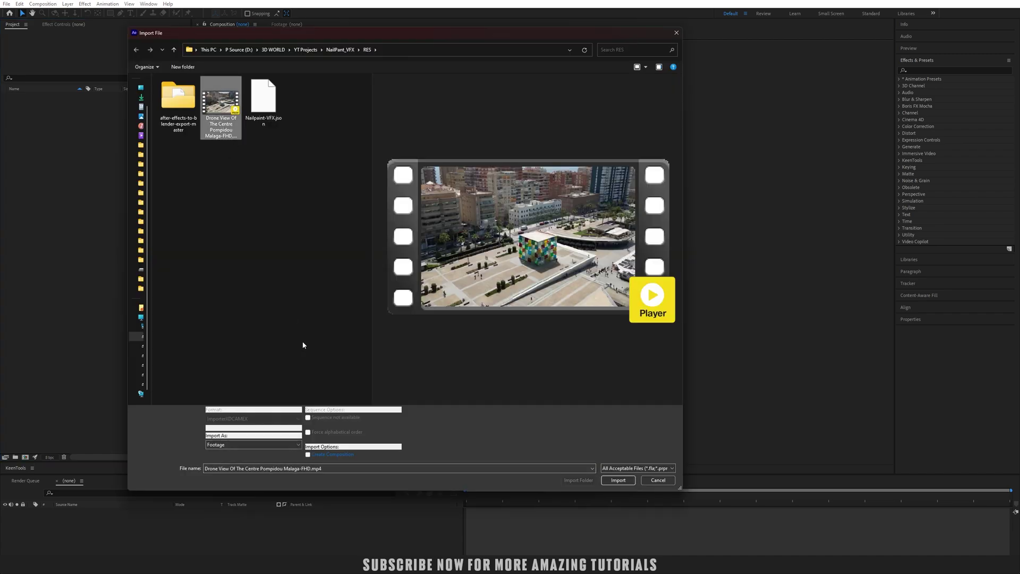
{"action": "left_click", "coordinate": [308, 455]}
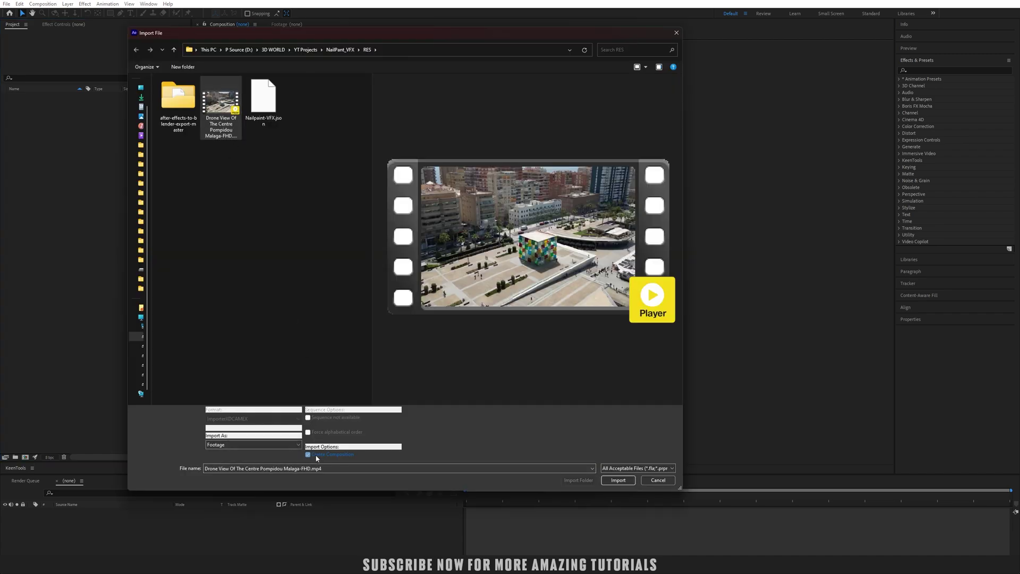
{"action": "left_click", "coordinate": [617, 480]}
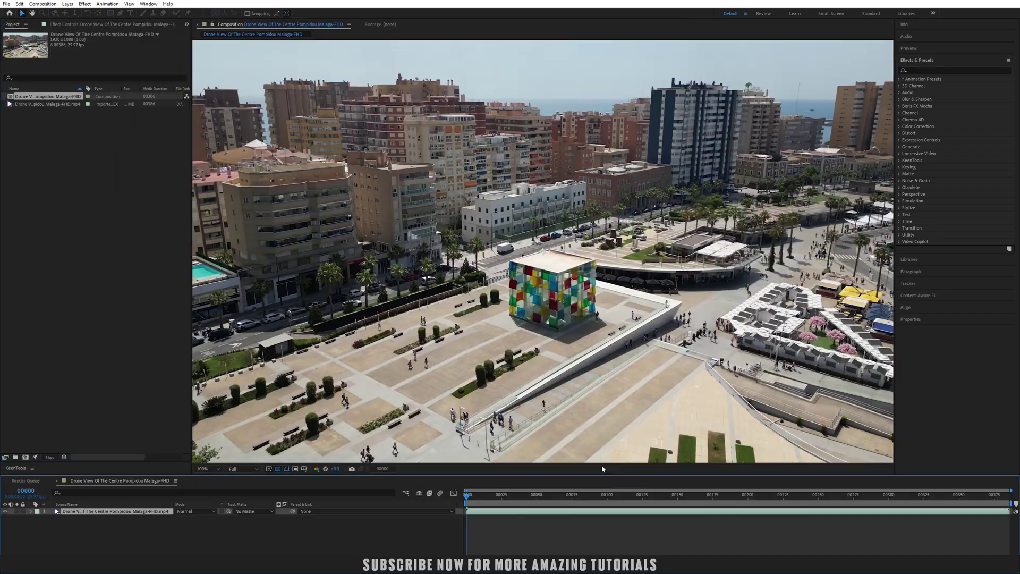
Import the rendered PNG sequence starting at 0001.png without creating a composition, and place it above the drone footage layer
{"action": "double_click", "coordinate": [93, 257]}
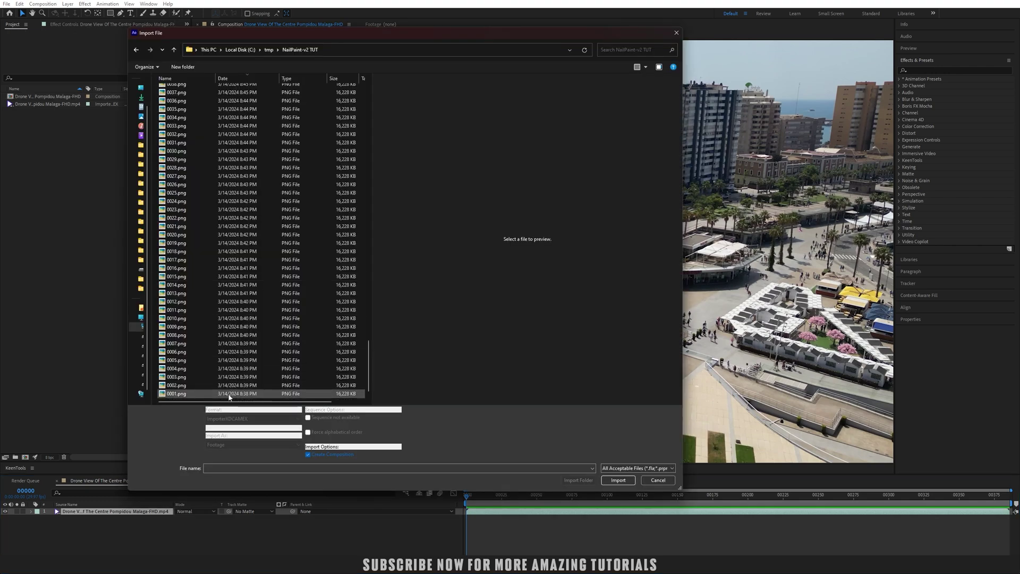
{"action": "left_click", "coordinate": [177, 394]}
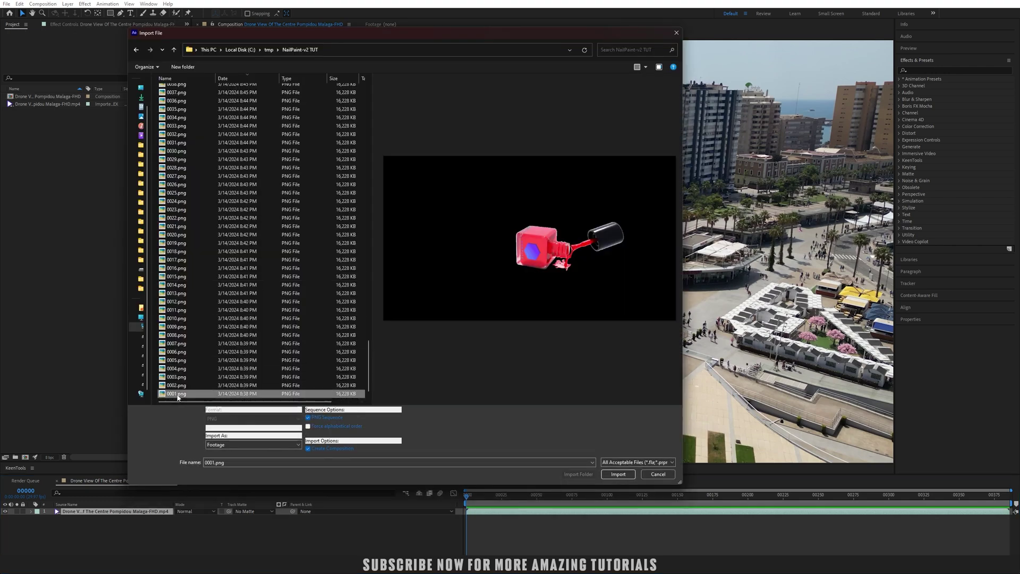
{"action": "left_click", "coordinate": [308, 449]}
{"action": "left_click", "coordinate": [618, 474]}
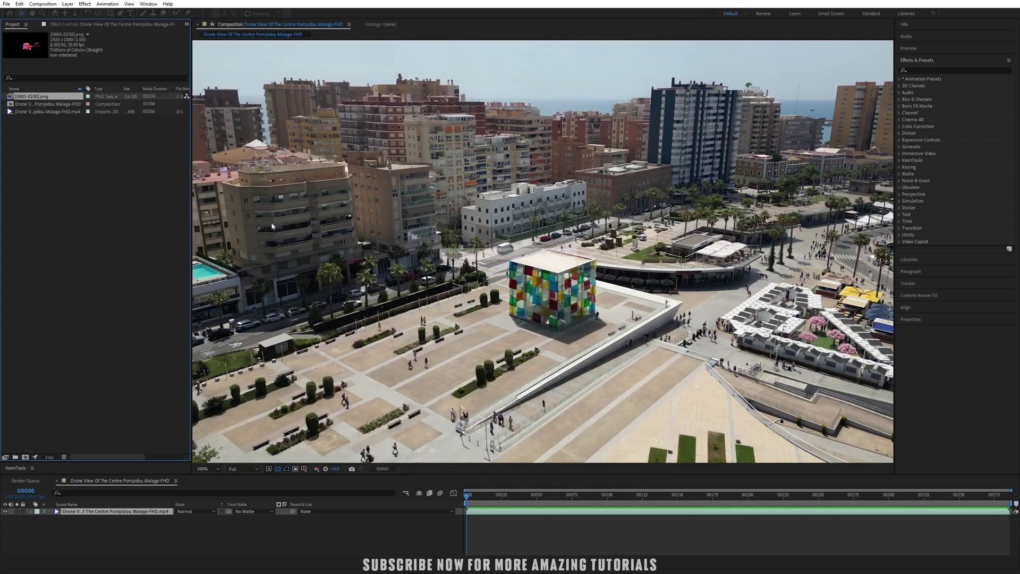
{"action": "left_click_drag", "start_coordinate": [68, 100], "coordinate": [109, 511]}
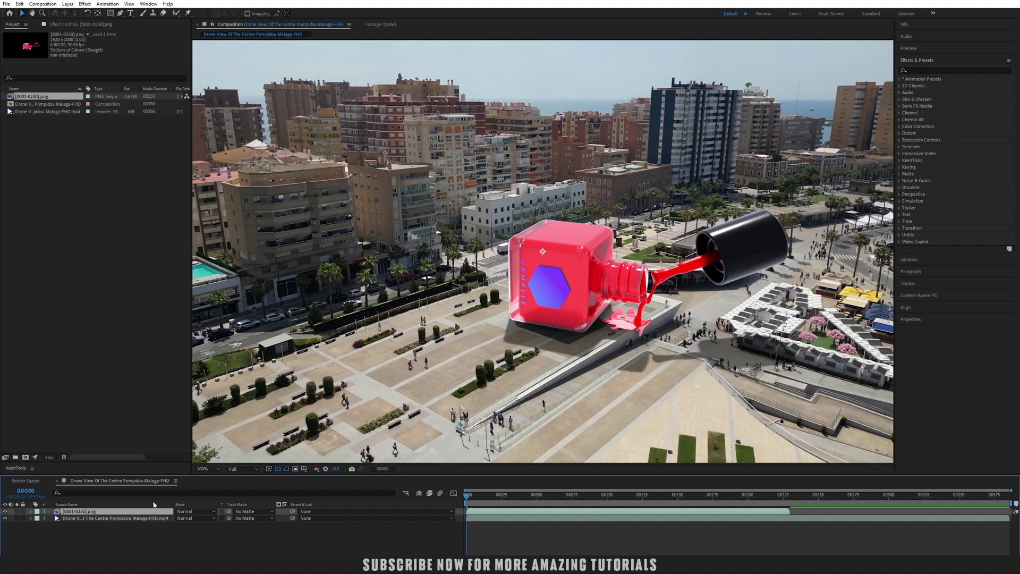
Fit the composition in the viewer and play it, checking the footage from the end of the PNG sequence at frame 230
{"action": "left_click", "coordinate": [206, 468]}
{"action": "left_click", "coordinate": [214, 336]}
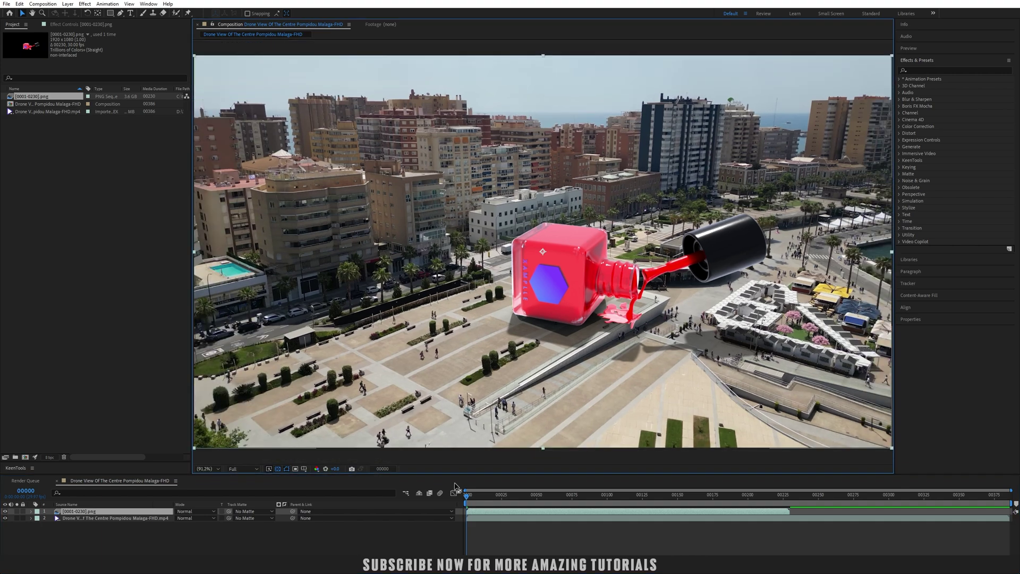
{"action": "key", "text": "space"}
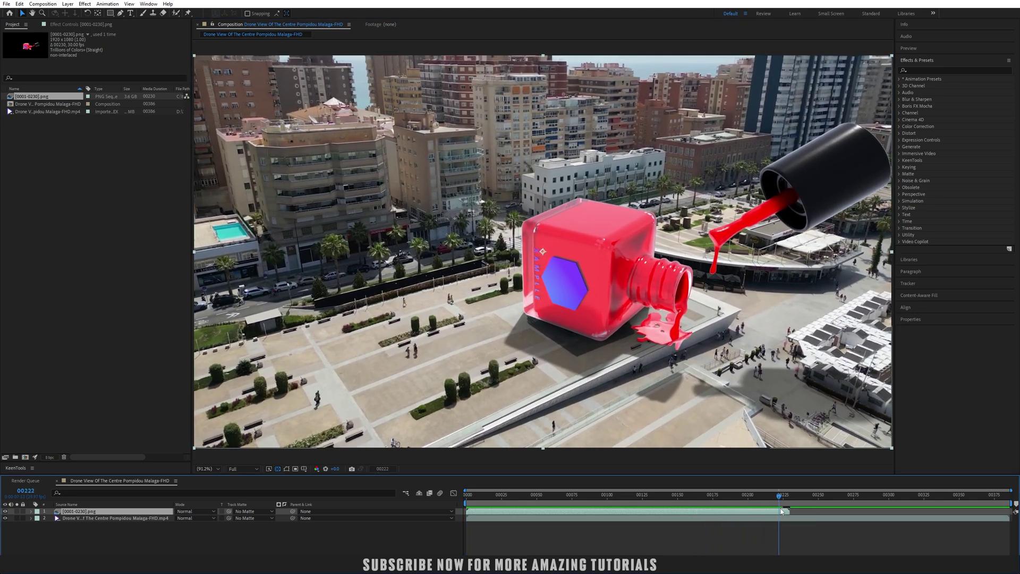
{"action": "left_click_drag", "start_coordinate": [744, 506], "coordinate": [788, 507]}
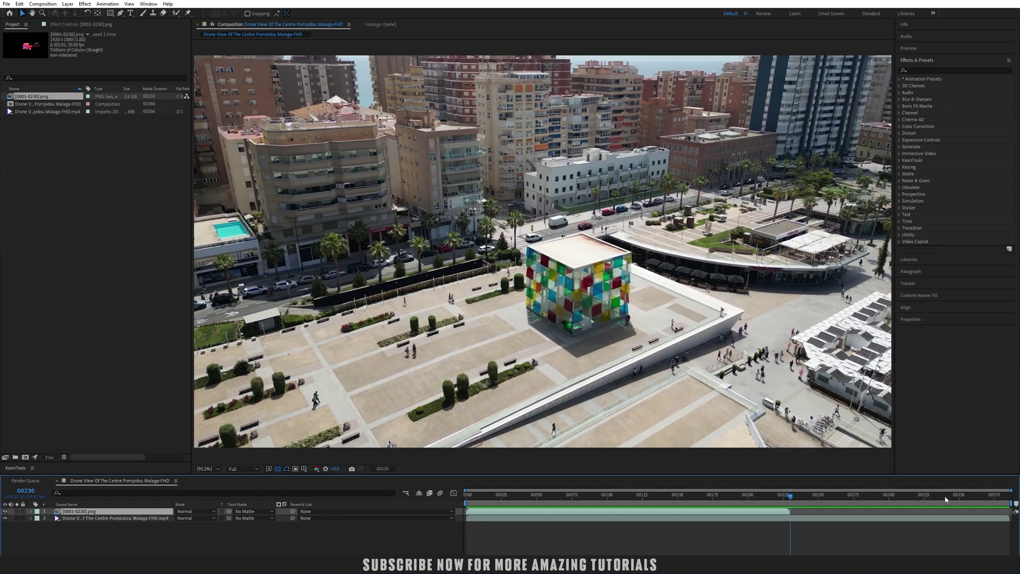
{"action": "key", "text": "space"}
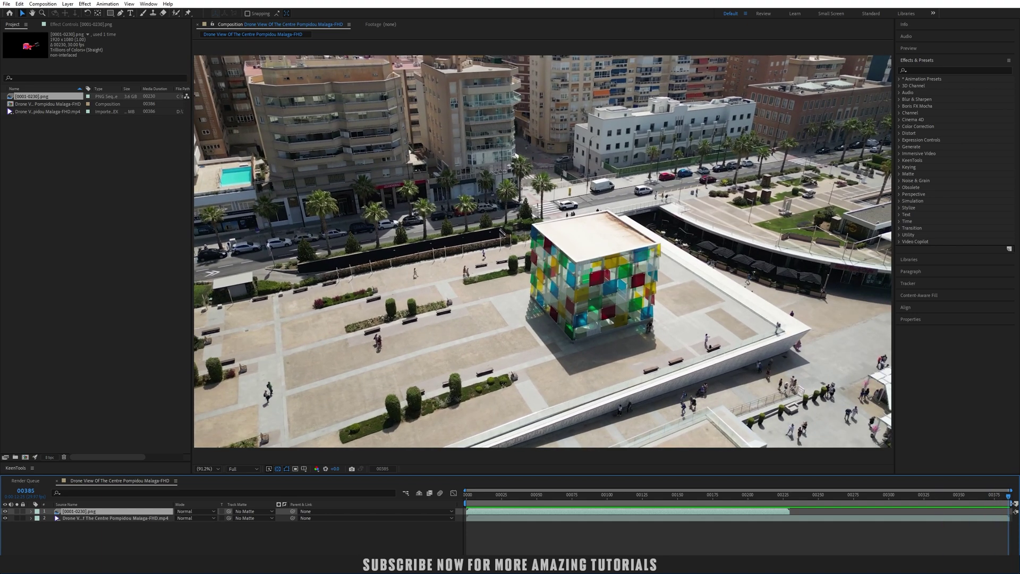
End the work area at frame 230, trim the composition to it, and return to frame 0
{"action": "left_click_drag", "start_coordinate": [1011, 503], "coordinate": [791, 497]}
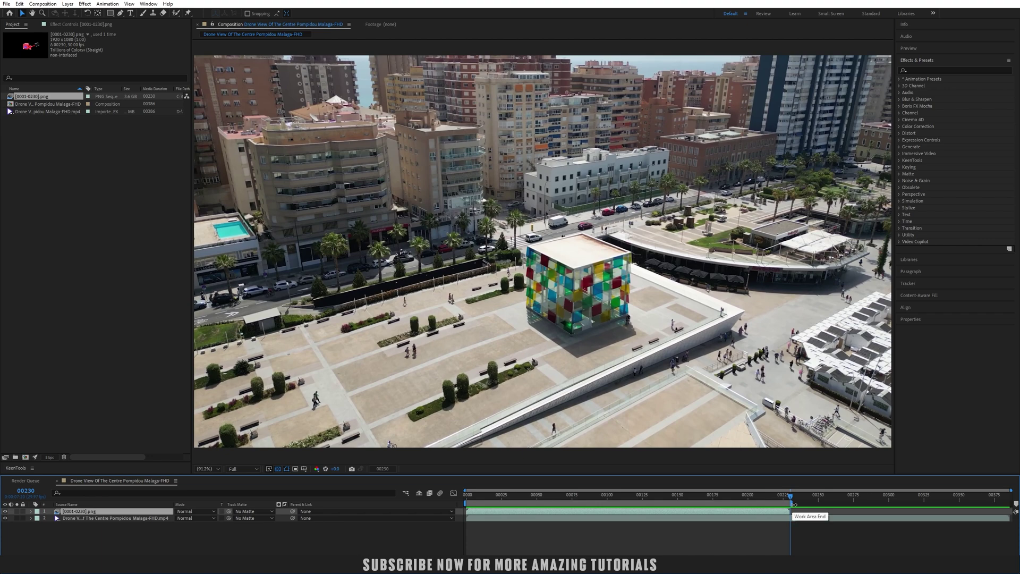
{"action": "key", "text": "ctrl+shift+x"}
{"action": "left_click_drag", "start_coordinate": [984, 495], "coordinate": [873, 526]}
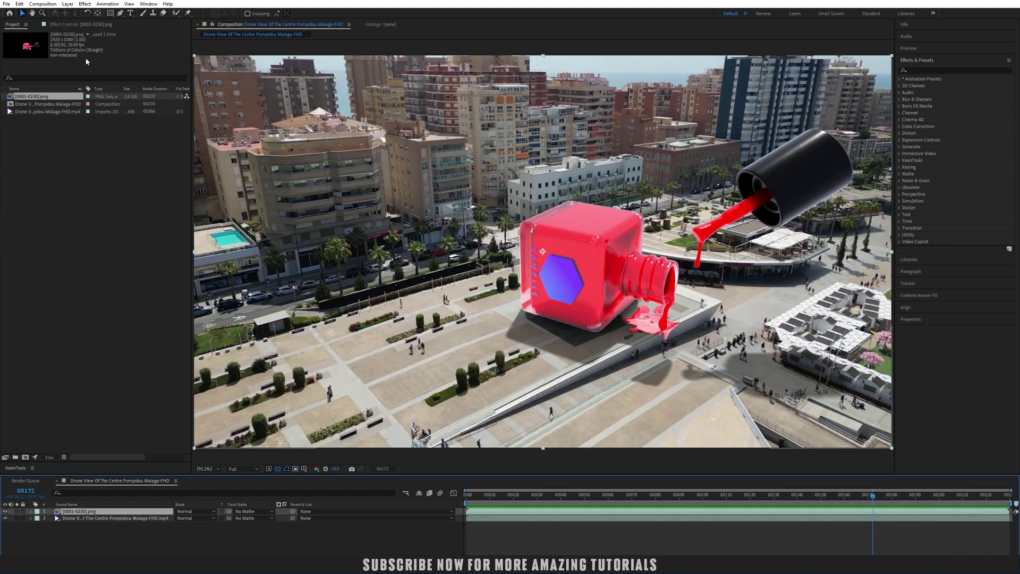
{"action": "left_click", "coordinate": [43, 3]}
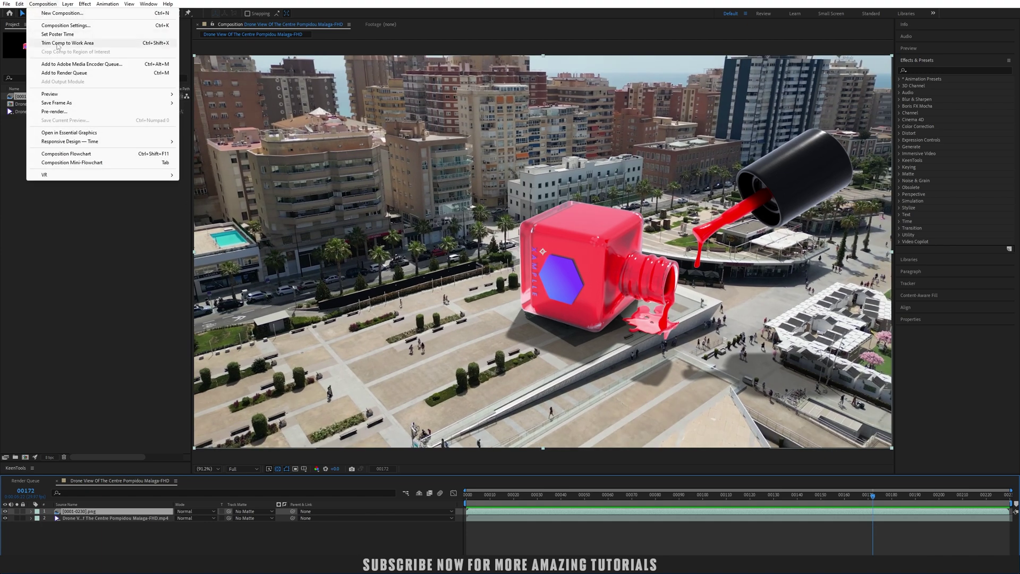
{"action": "left_click_drag", "start_coordinate": [483, 497], "coordinate": [429, 501]}
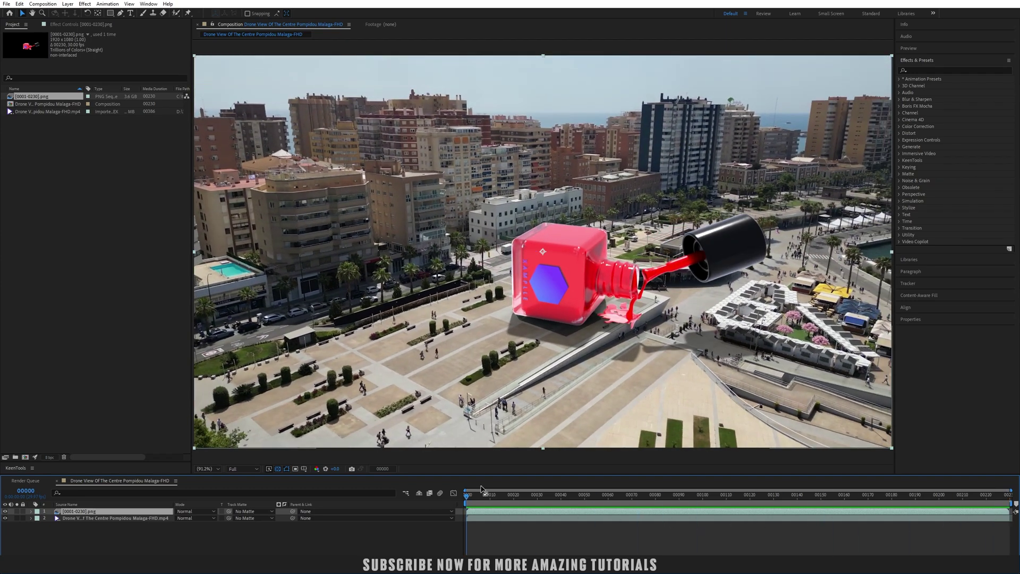
Apply the Lumetri Color effect to the PNG sequence layer and expand its Basic Correction and Creative settings
{"action": "left_click", "coordinate": [939, 69]}
{"action": "type", "text": "lum"}
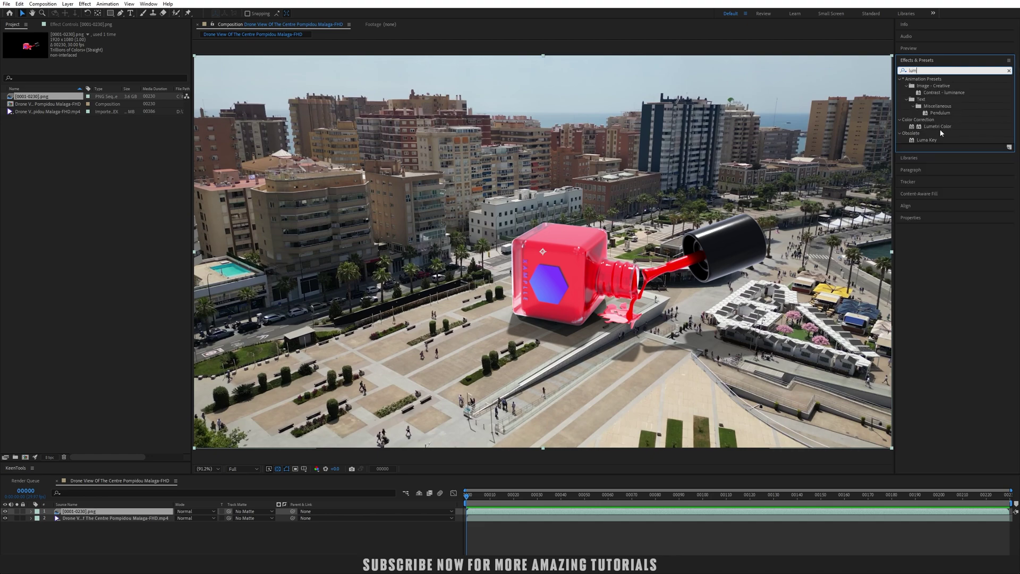
{"action": "left_click_drag", "start_coordinate": [937, 126], "coordinate": [347, 110]}
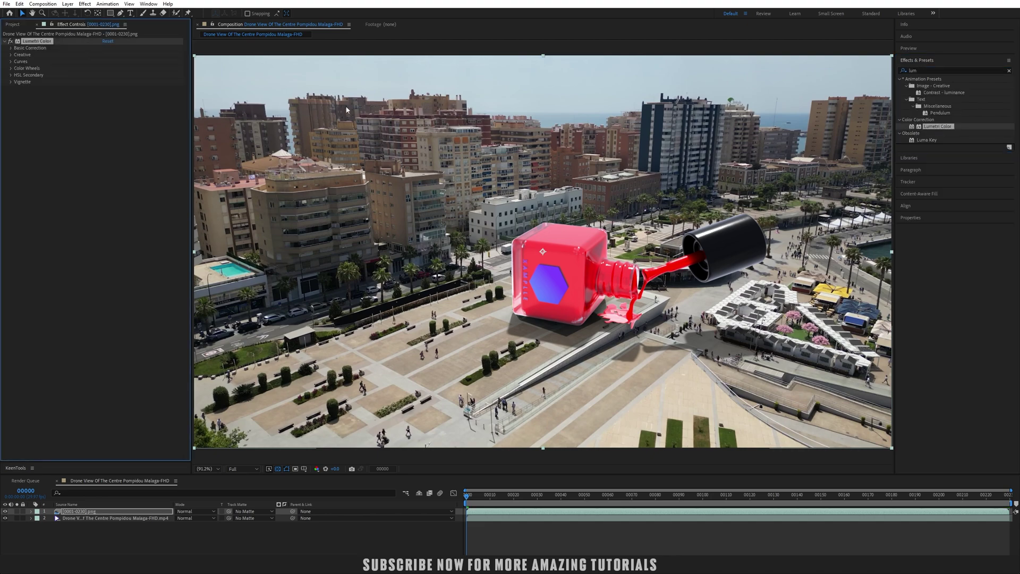
{"action": "left_click", "coordinate": [10, 55]}
{"action": "left_click", "coordinate": [11, 49]}
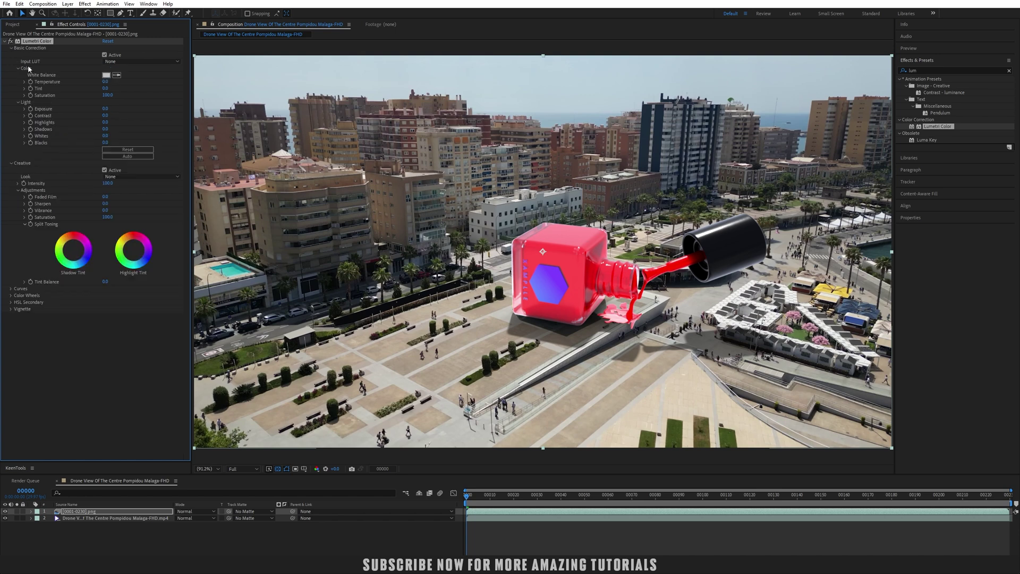
Set the PNG layer's Lumetri exposure to 0.2, contrast to 50 and shadows to 20
{"action": "left_click", "coordinate": [106, 110]}
{"action": "type", "text": "0.2"}
{"action": "key", "text": "Return"}
{"action": "type", "text": "50"}
{"action": "key", "text": "Return"}
{"action": "left_click", "coordinate": [106, 129]}
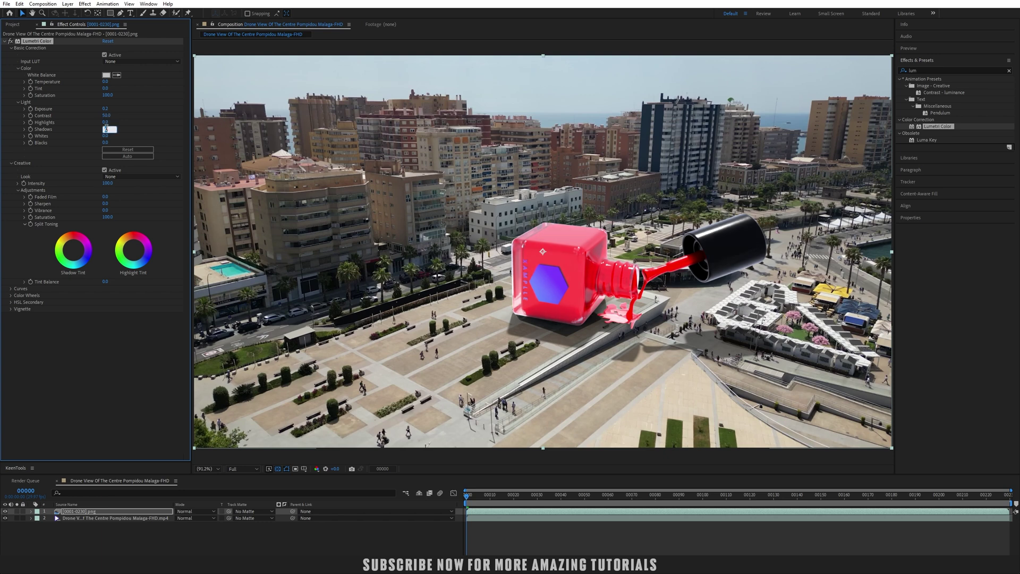
{"action": "type", "text": "20"}
{"action": "key", "text": "Return"}
Set the Lumetri vibrance to 70 and copy the Lumetri Color effect onto the drone footage layer
{"action": "left_click", "coordinate": [107, 210]}
{"action": "type", "text": "70"}
{"action": "key", "text": "Return"}
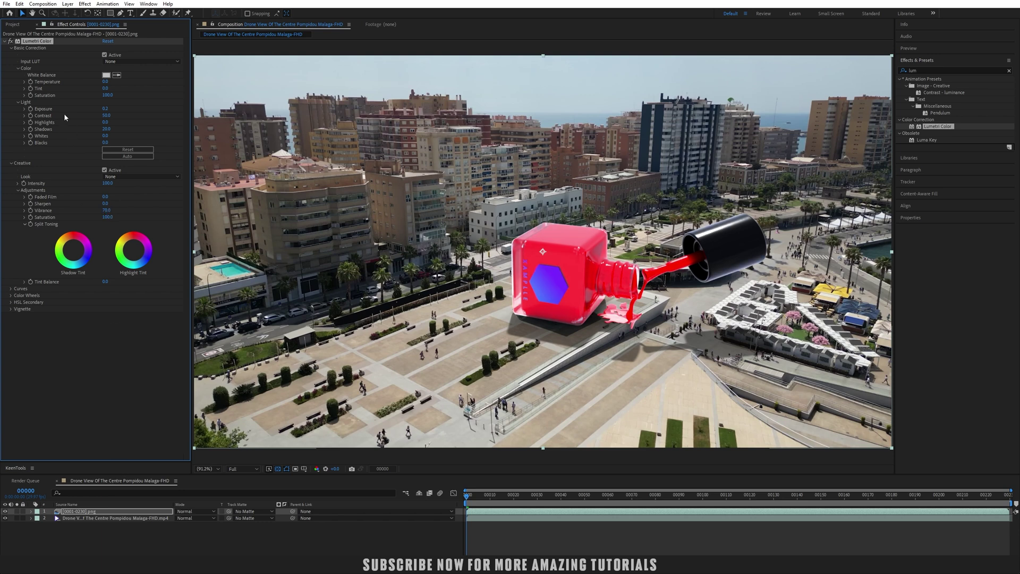
{"action": "left_click", "coordinate": [85, 519]}
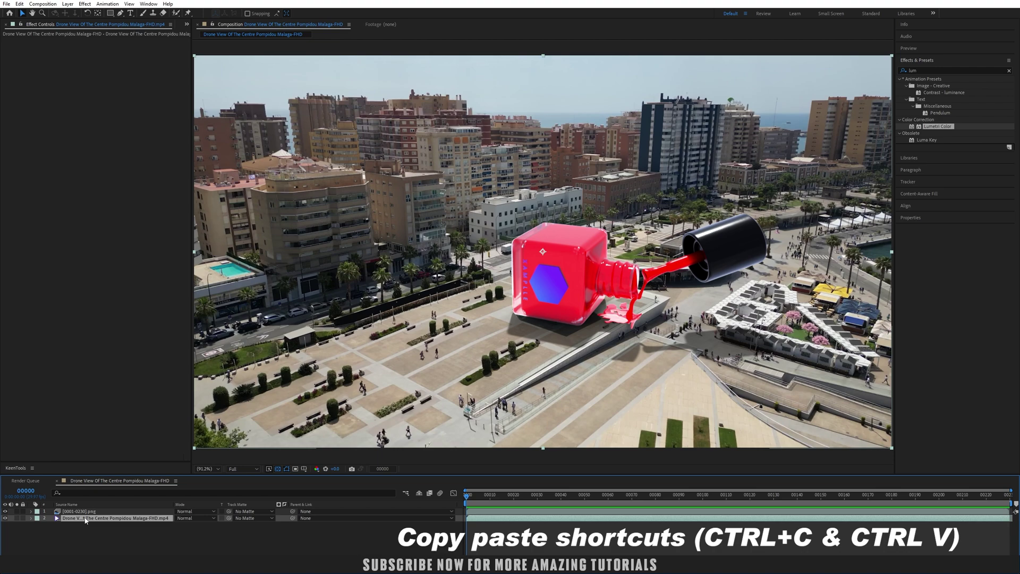
{"action": "key", "text": "ctrl+v"}
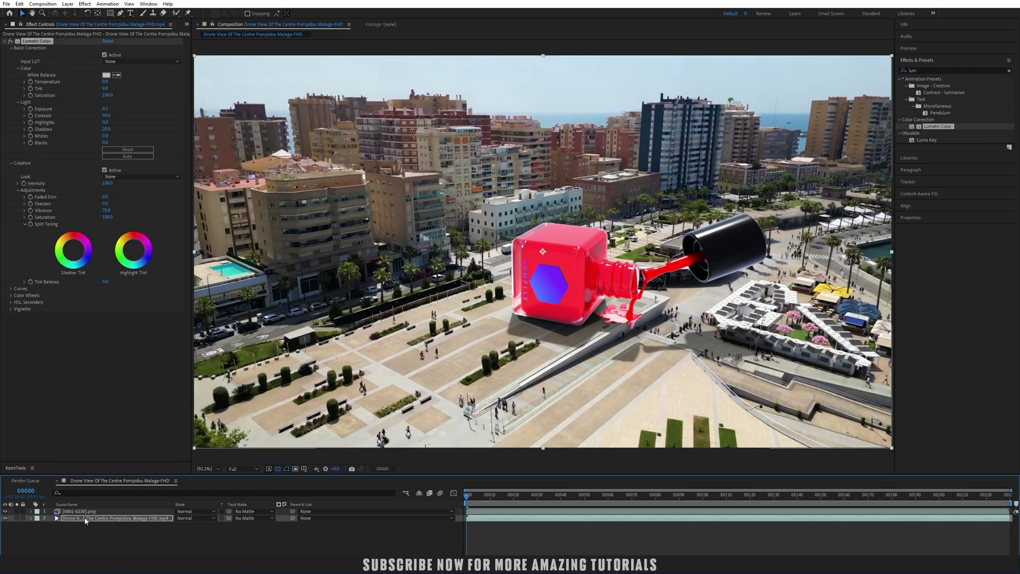
Duplicate the PNG sequence layer and give the upper copy Screen blending with 30% opacity
{"action": "left_click", "coordinate": [90, 512]}
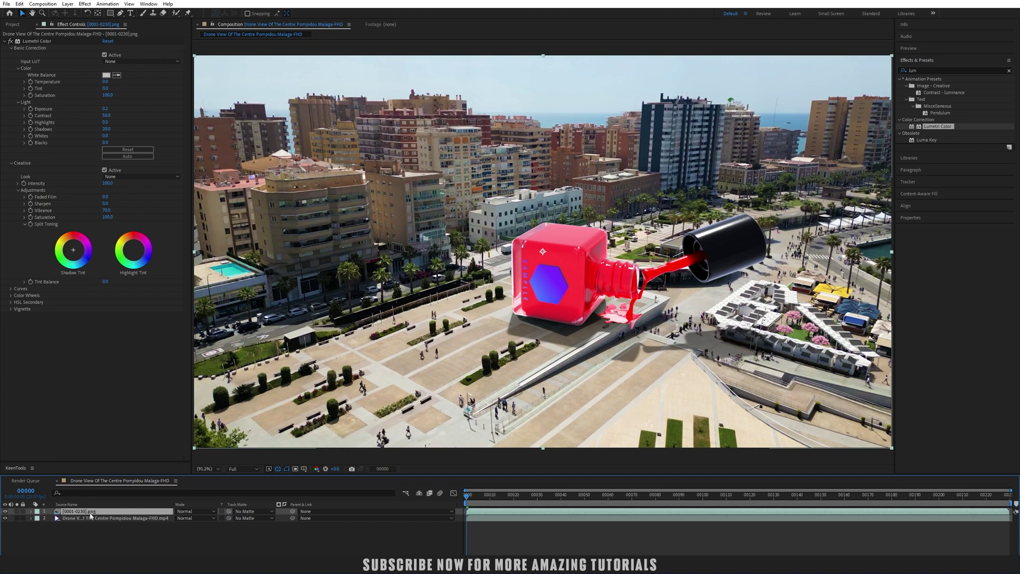
{"action": "key", "text": "ctrl+d"}
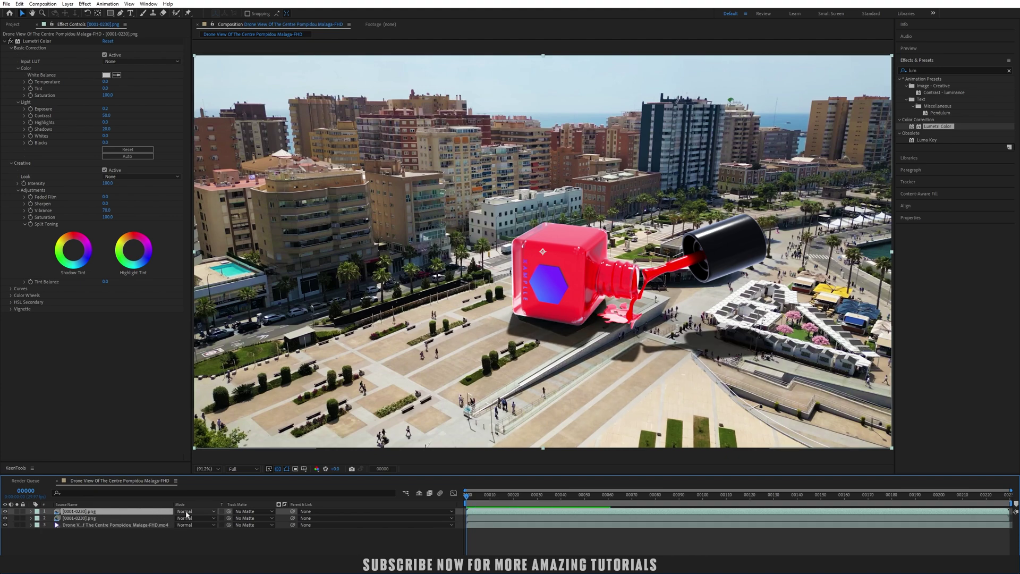
{"action": "left_click", "coordinate": [186, 512]}
{"action": "left_click", "coordinate": [213, 259]}
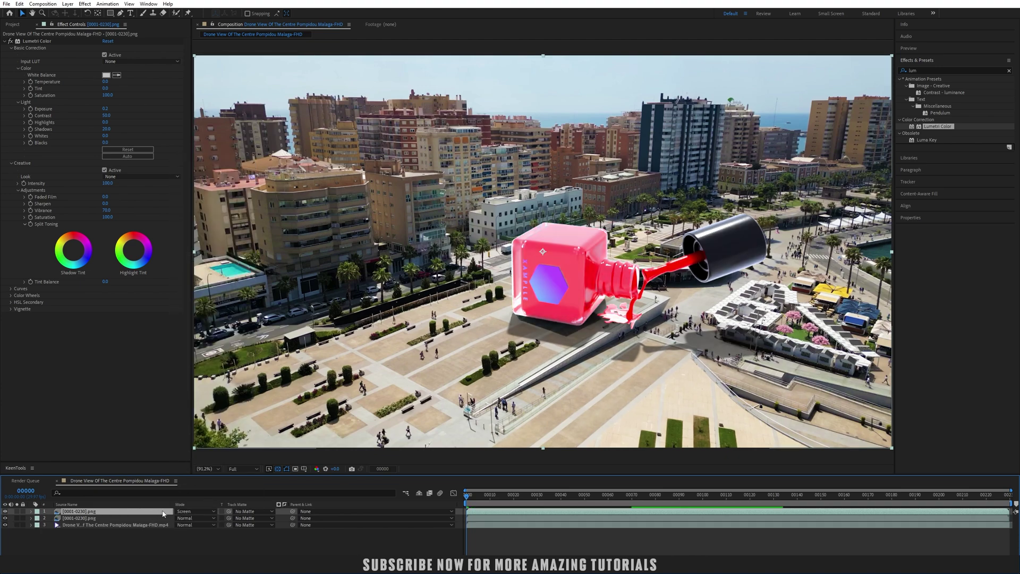
{"action": "key", "text": "t"}
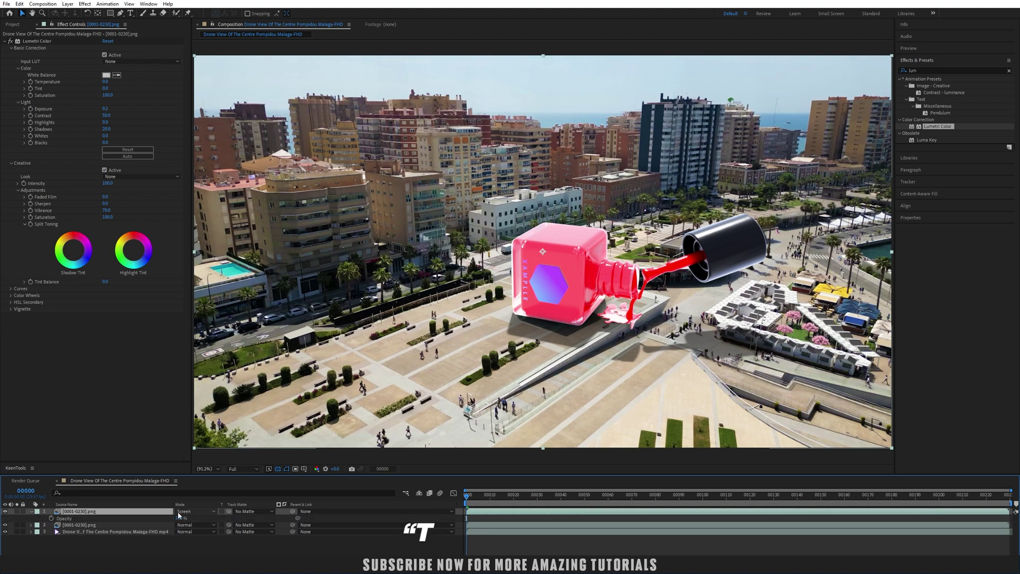
{"action": "left_click", "coordinate": [182, 517]}
{"action": "type", "text": "30"}
{"action": "key", "text": "Return"}
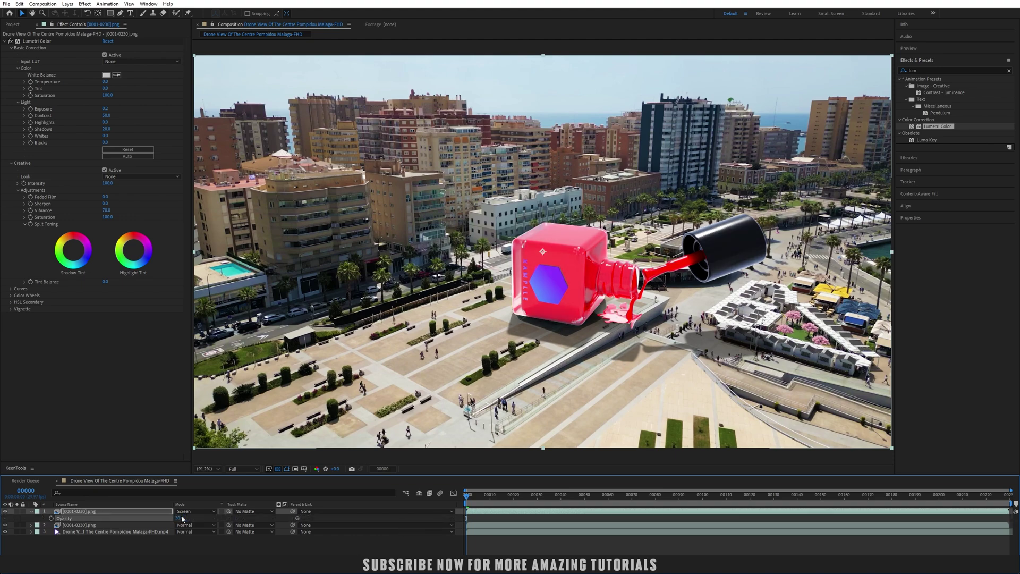
Apply Levels to the Screen-blended PNG copy, lowering input white and setting input black to about 74 and gamma to about 3.27
{"action": "left_click", "coordinate": [928, 70]}
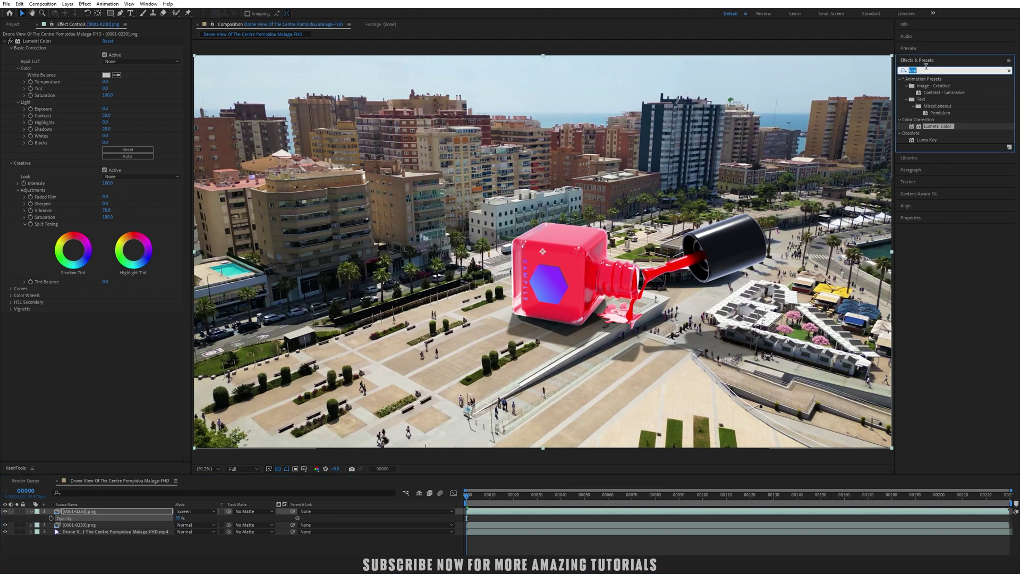
{"action": "type", "text": "leve"}
{"action": "double_click", "coordinate": [931, 120]}
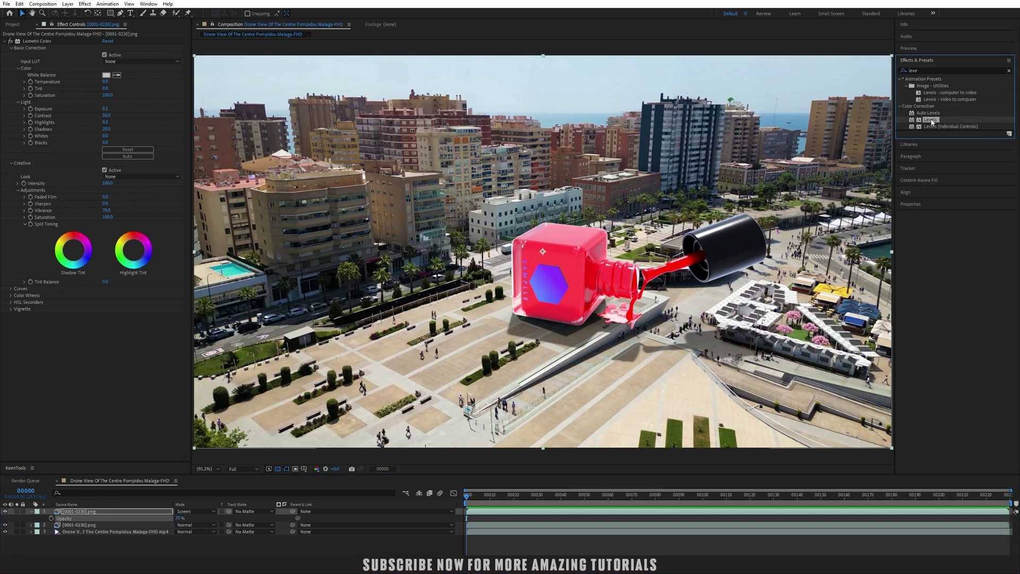
{"action": "left_click_drag", "start_coordinate": [121, 368], "coordinate": [119, 365]}
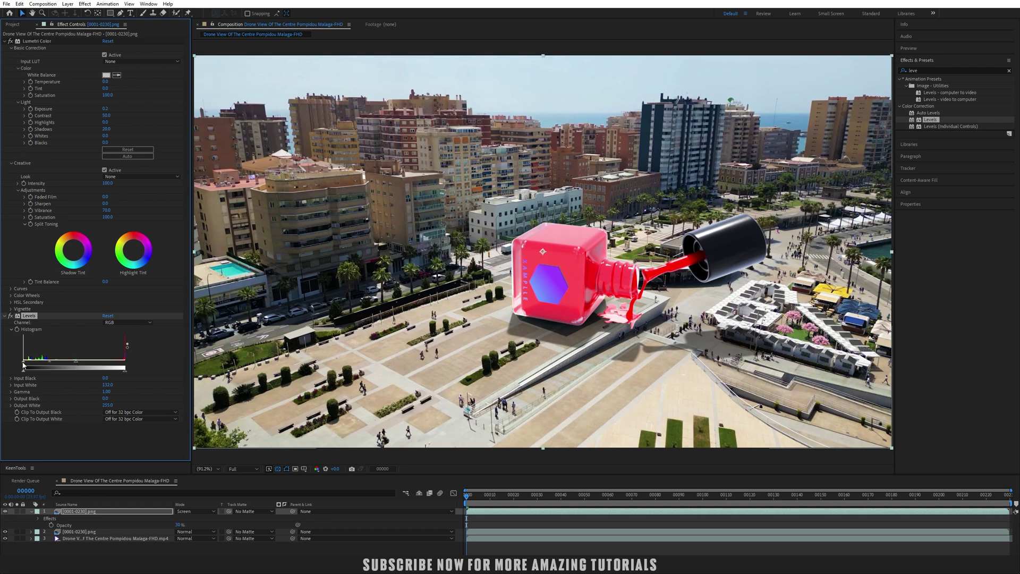
{"action": "left_click_drag", "start_coordinate": [23, 365], "coordinate": [55, 365]}
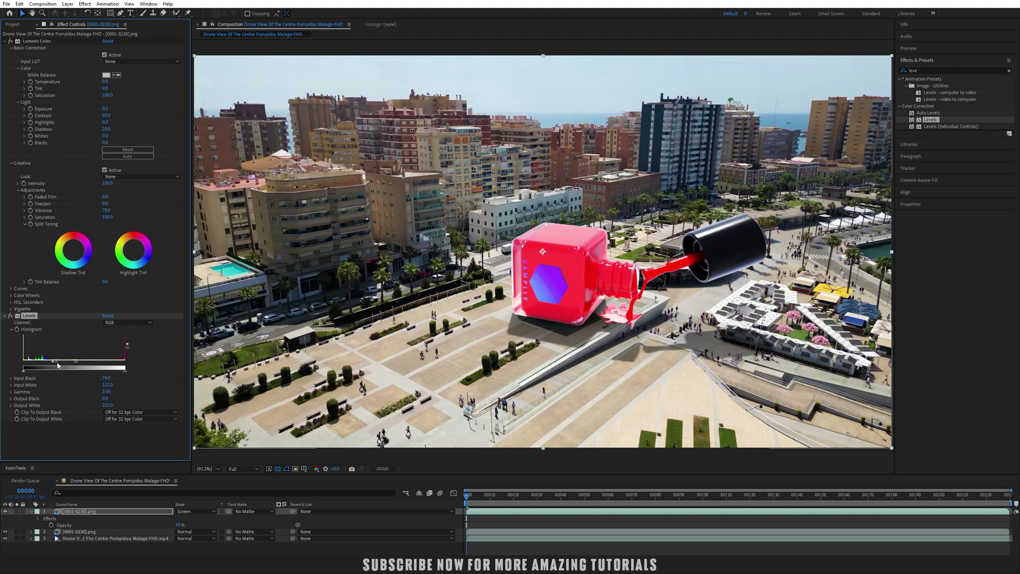
Compare the bottle close up with the Levels effect switched off and on, leaving the effect enabled
{"action": "scroll", "coordinate": [514, 356], "scroll_direction": "up", "scroll_amount": 2}
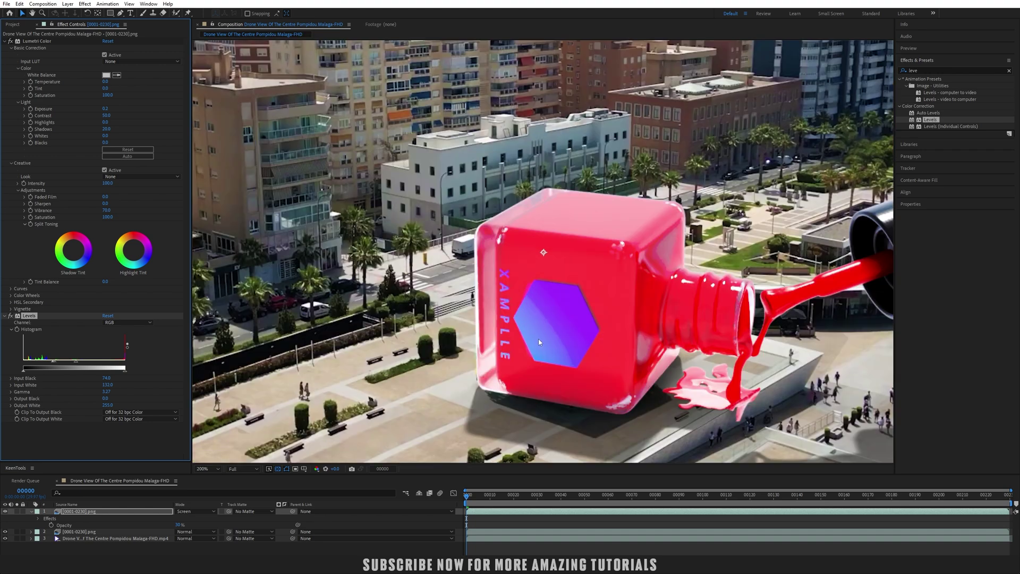
{"action": "left_click", "coordinate": [10, 316]}
{"action": "left_click", "coordinate": [10, 316]}
{"action": "left_click", "coordinate": [10, 316]}
{"action": "left_click", "coordinate": [10, 316]}
{"action": "left_click", "coordinate": [11, 316]}
{"action": "left_click", "coordinate": [10, 316]}
{"action": "key", "text": "shift+slash"}
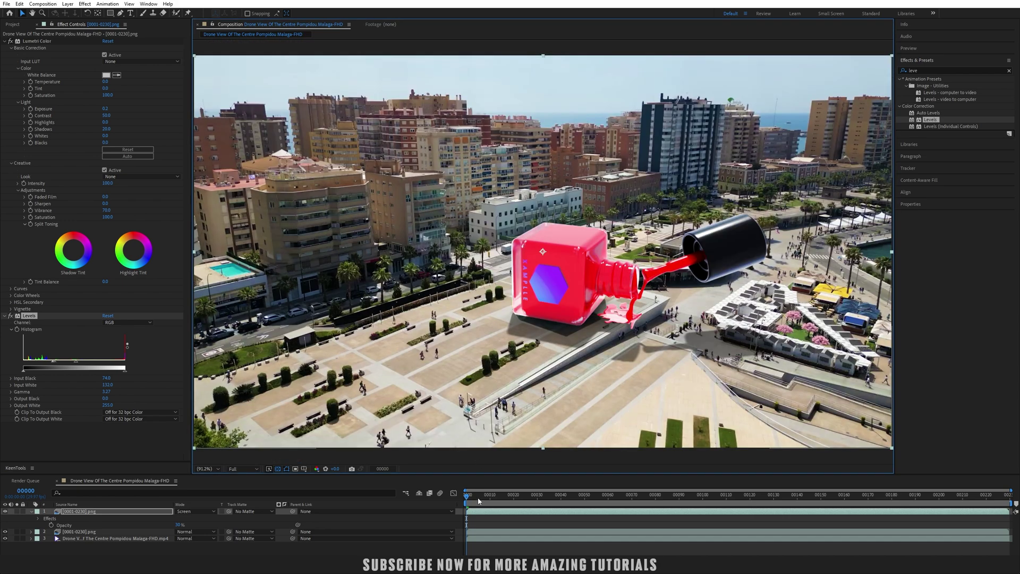
Play the graded composite and compare it with the Screen-blended PNG copy hidden and shown
{"action": "key", "text": "space"}
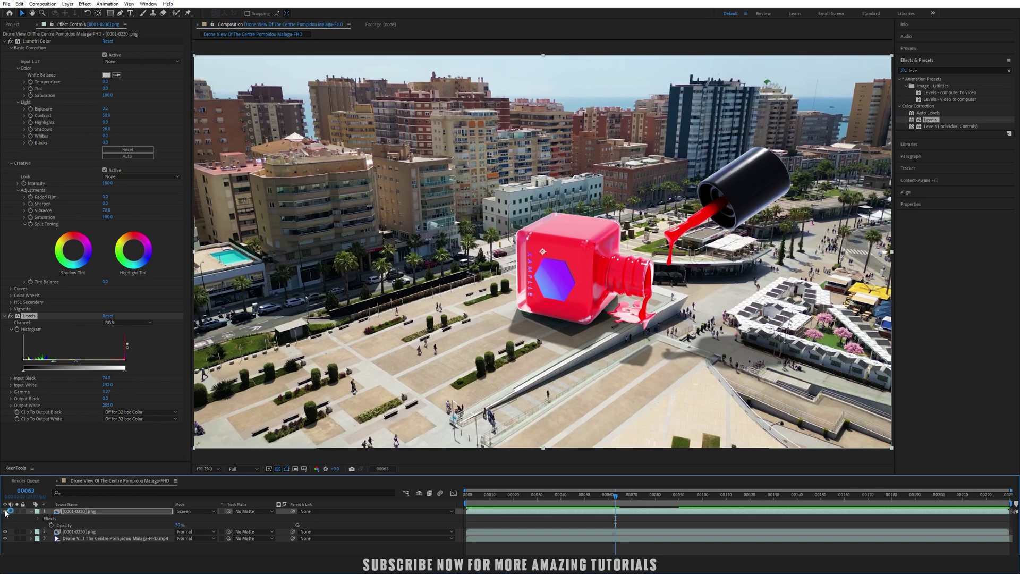
{"action": "left_click", "coordinate": [5, 512]}
{"action": "left_click", "coordinate": [5, 511]}
{"action": "left_click", "coordinate": [6, 512]}
{"action": "left_click", "coordinate": [6, 512]}
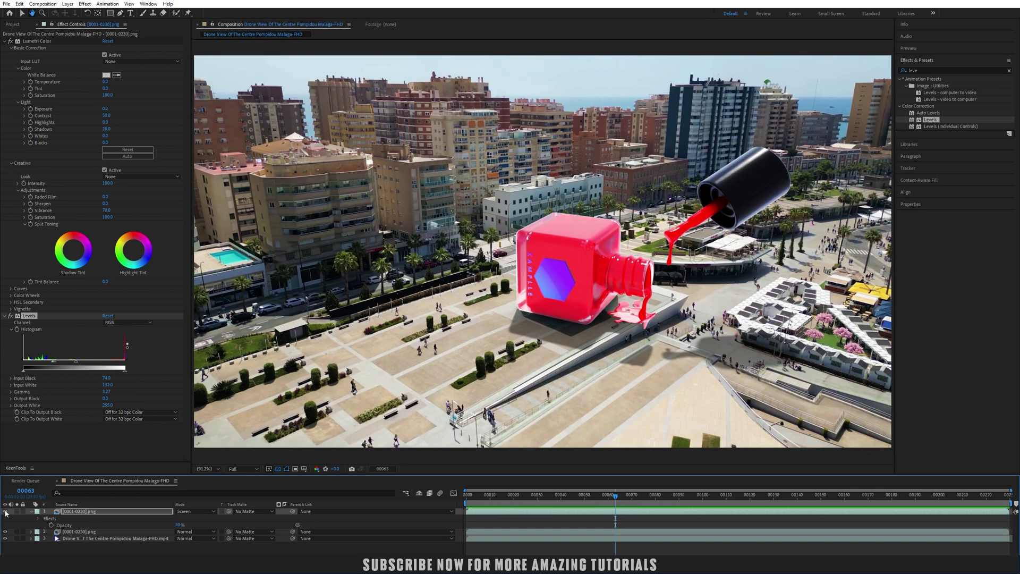